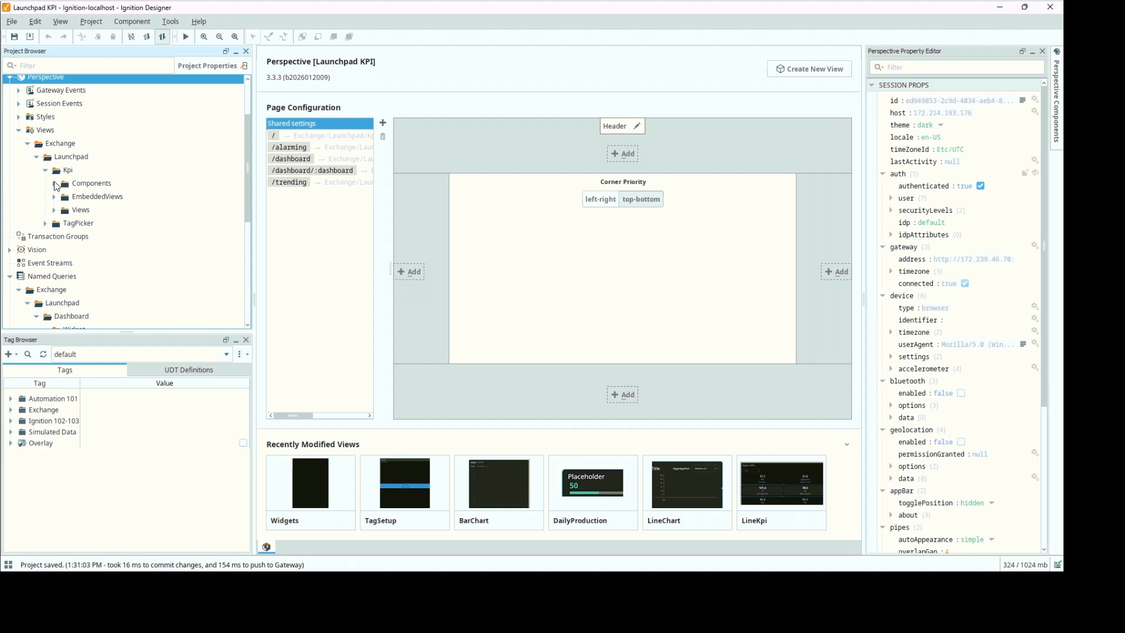
Create a view named CompressorCard with a Flex Container root in the Kpi Components folder.
left_click(54, 184)
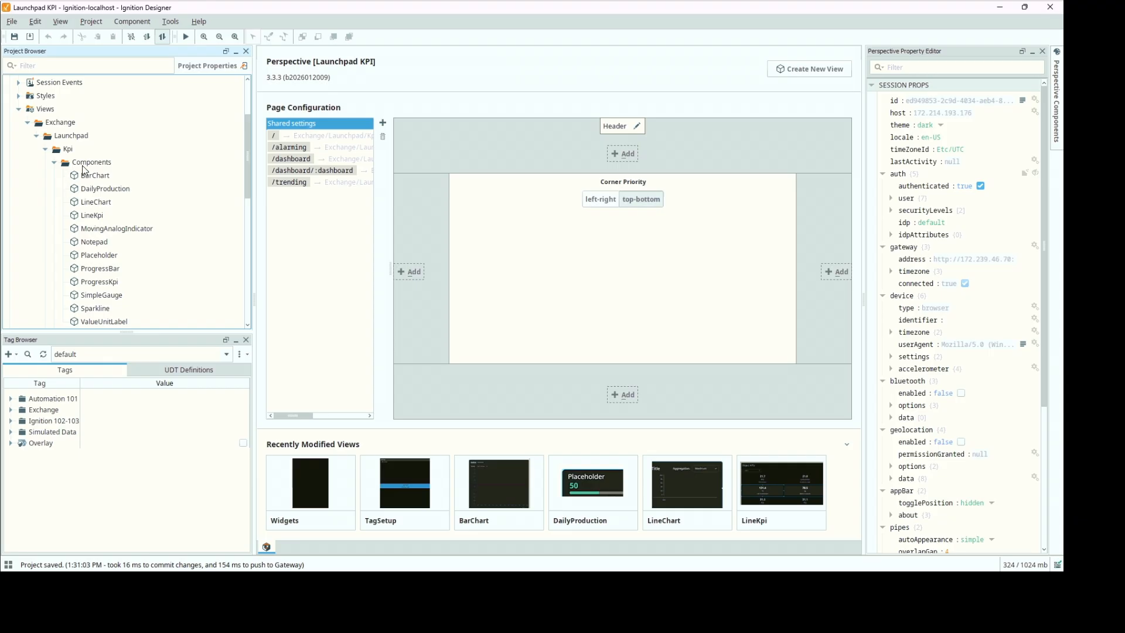
left_click_drag(248, 145, 248, 152)
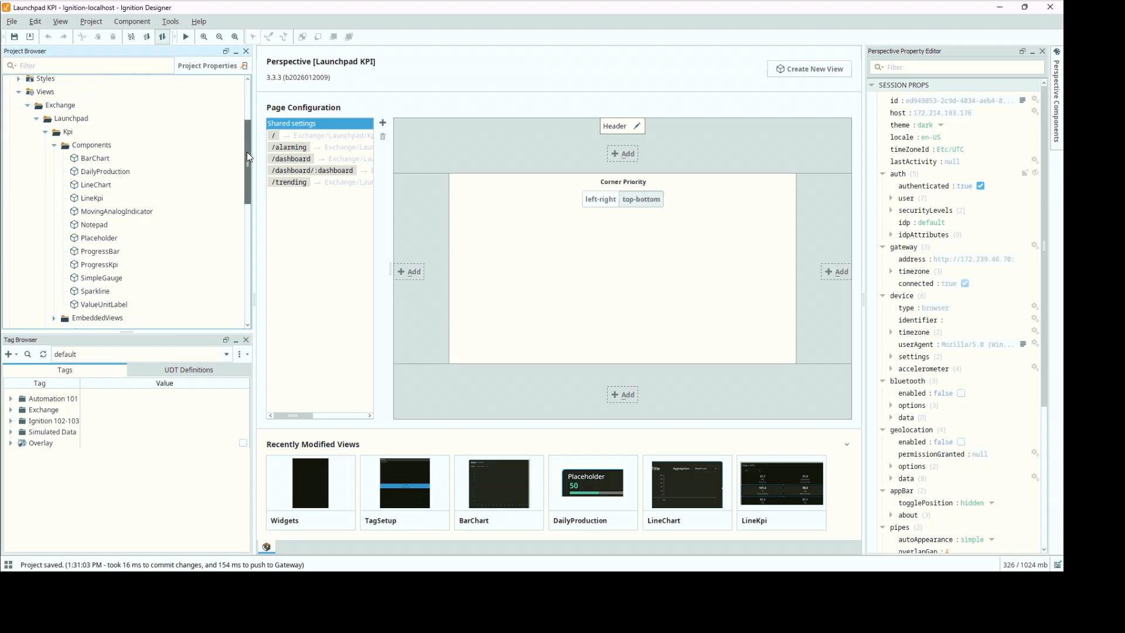
right_click(107, 146)
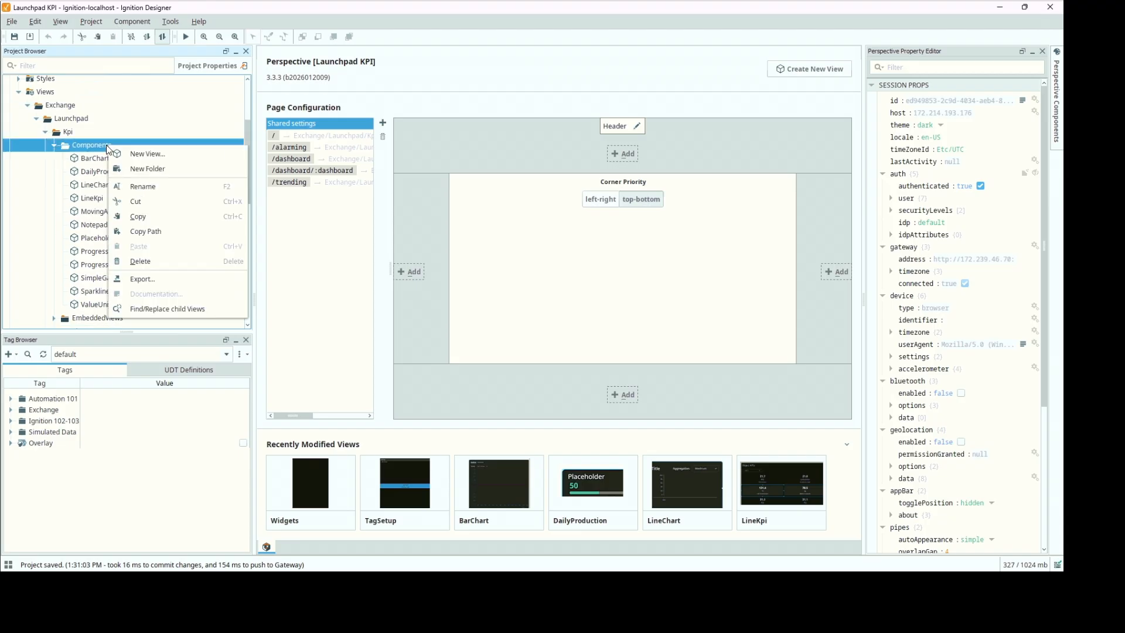
left_click(140, 152)
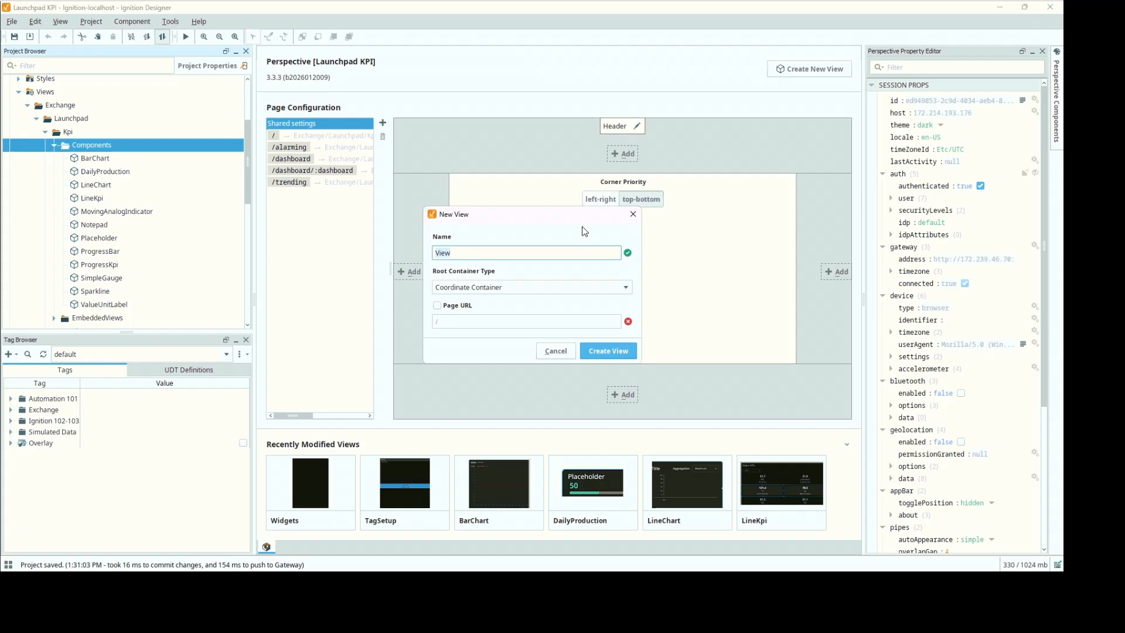
type("CompressorCard")
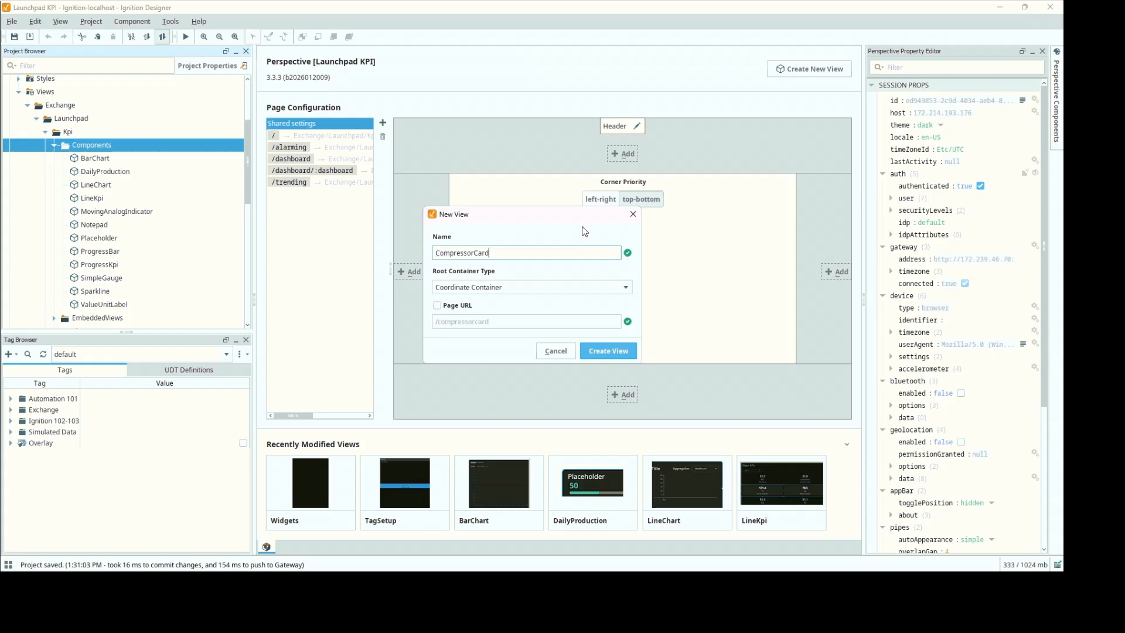
left_click(610, 288)
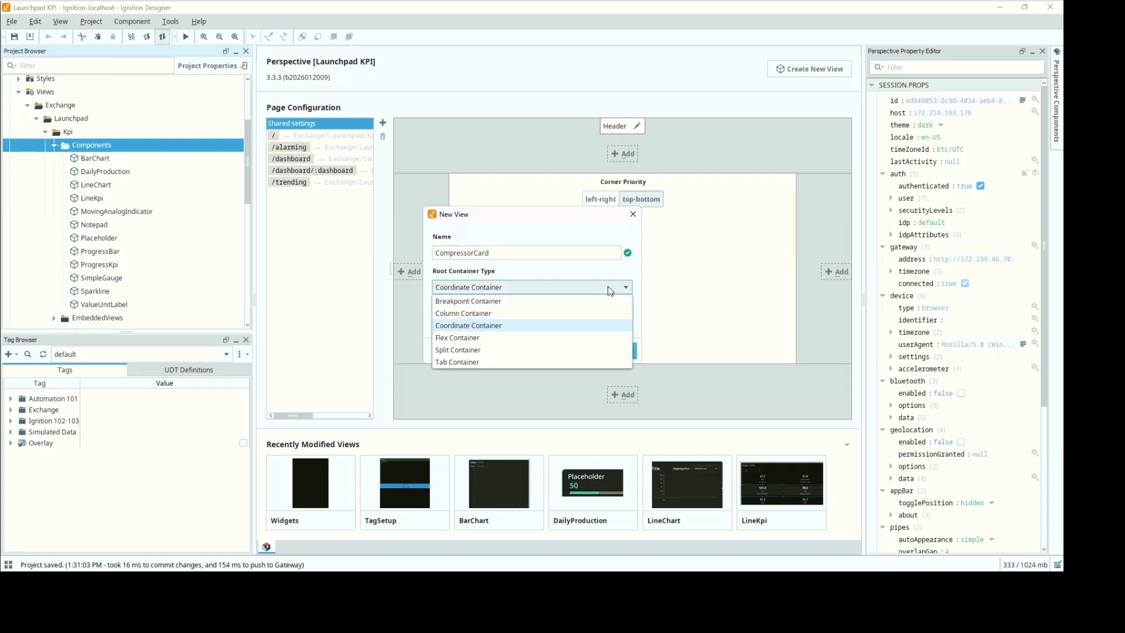
left_click(582, 338)
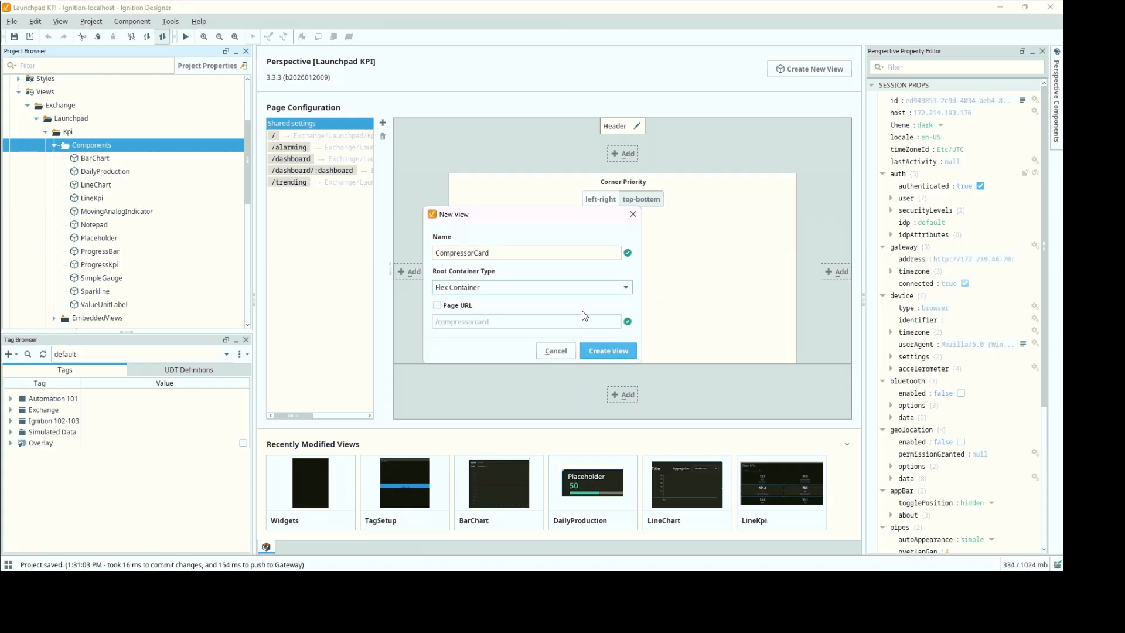
left_click(601, 354)
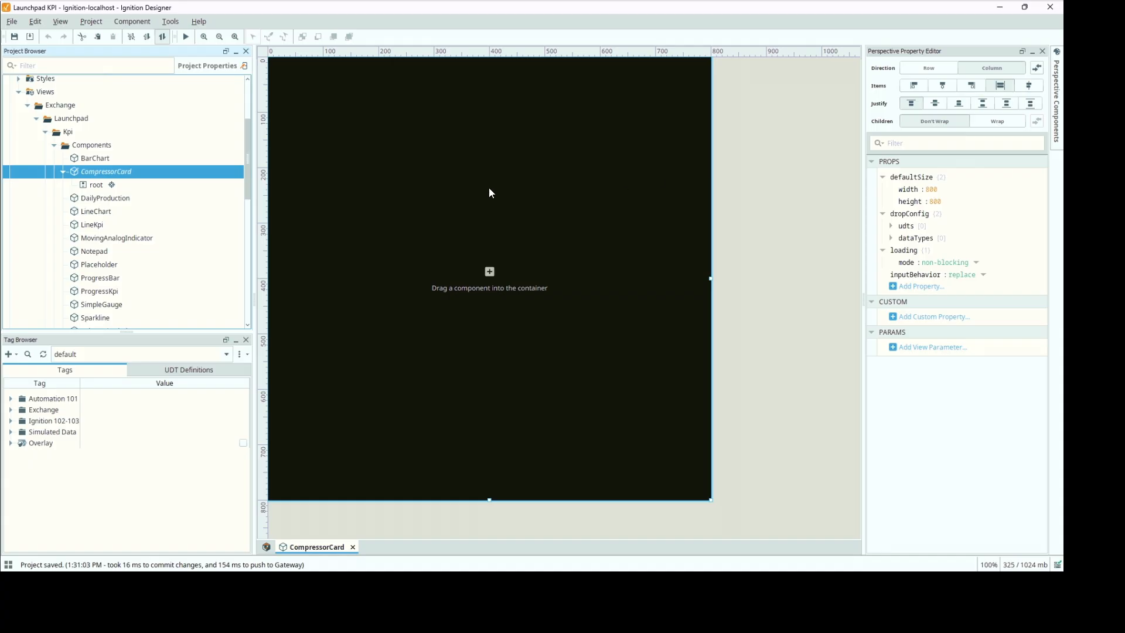
Add a Label component to the root container of the CompressorCard view.
left_click(96, 185)
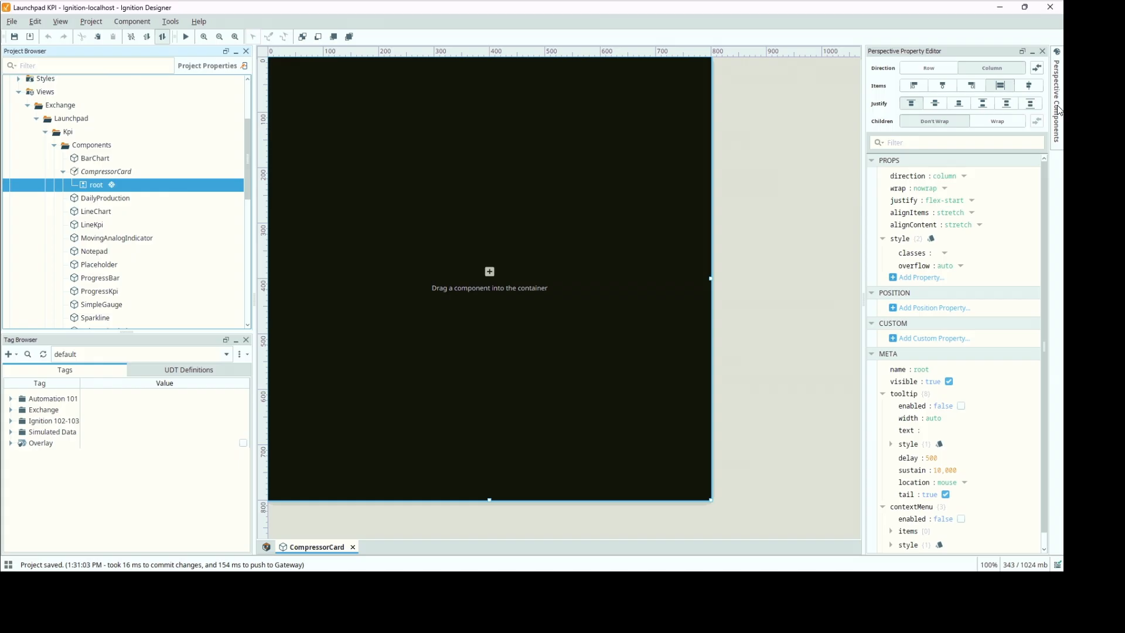
mouse_move(1058, 110)
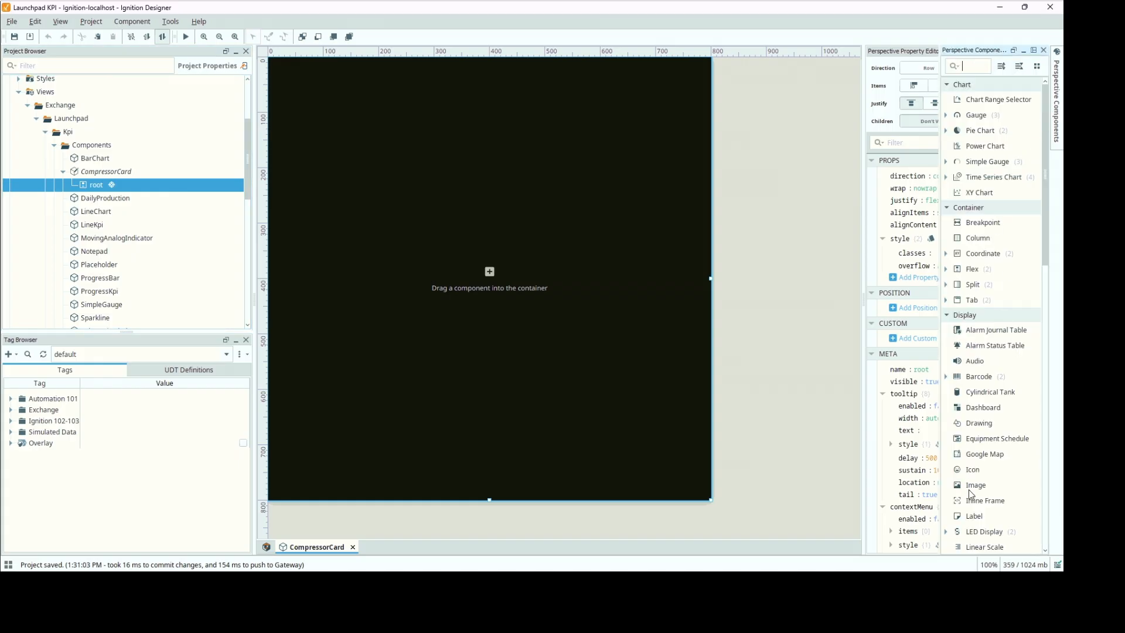
left_click_drag(975, 515, 438, 176)
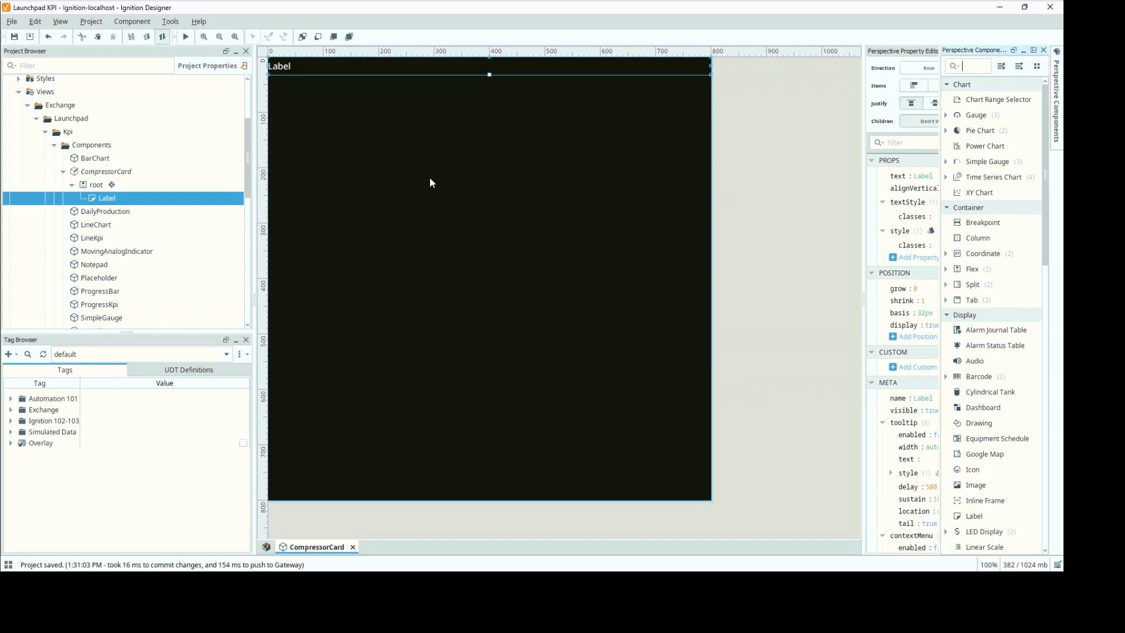
left_click(1043, 51)
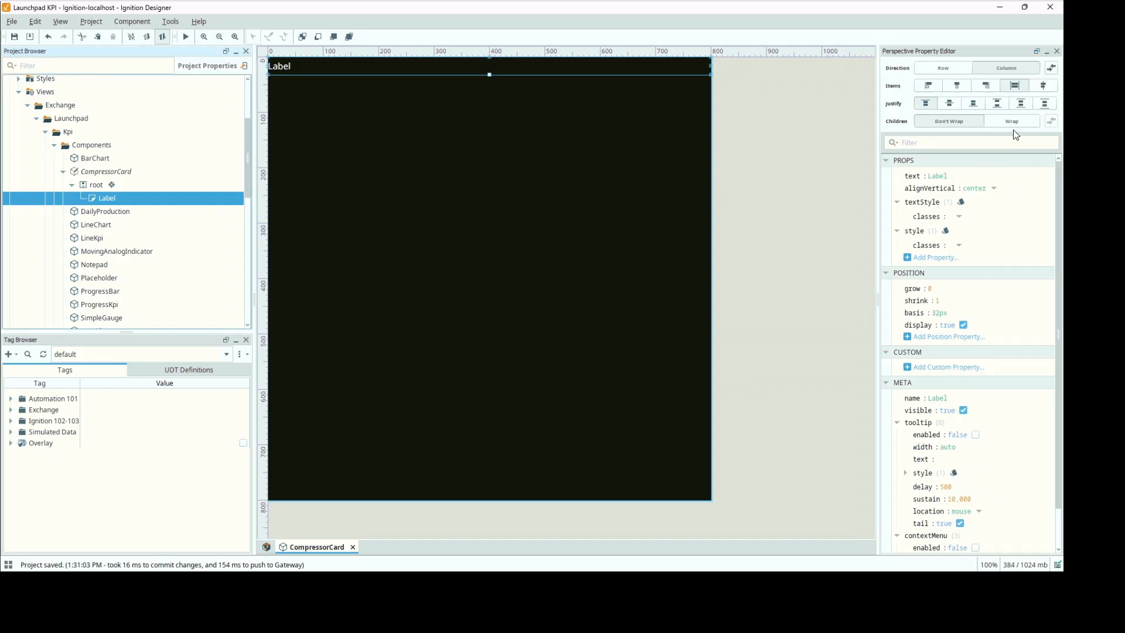
Apply the style class exchange/launchpad/kpi/text/label to the Label, check the full class path, and select the root container.
left_click(959, 245)
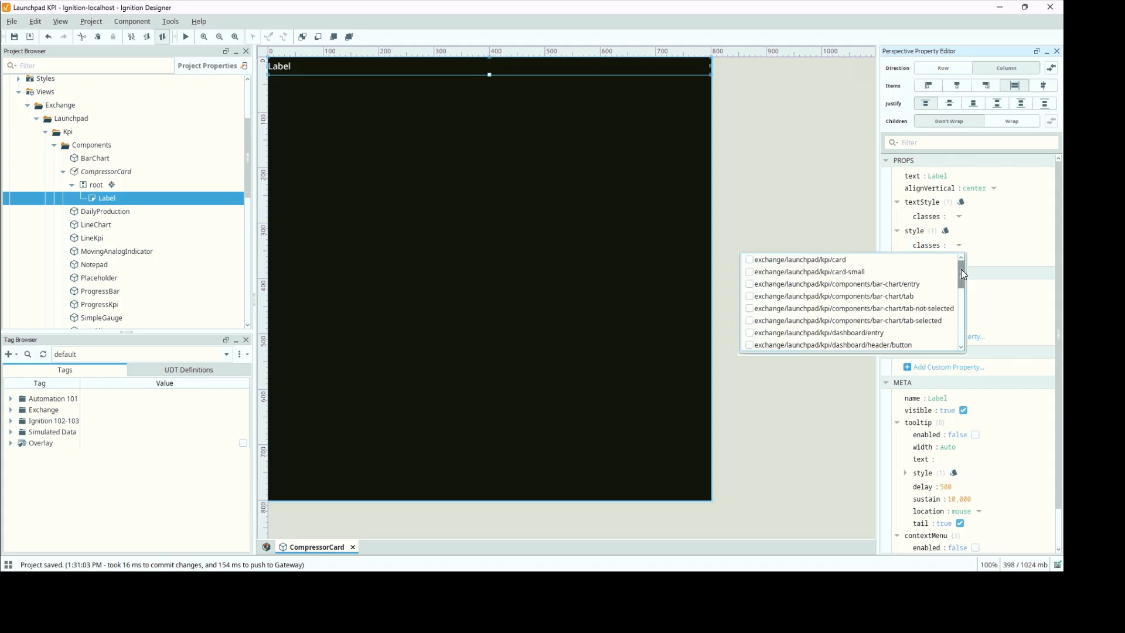
left_click_drag(961, 271, 958, 332)
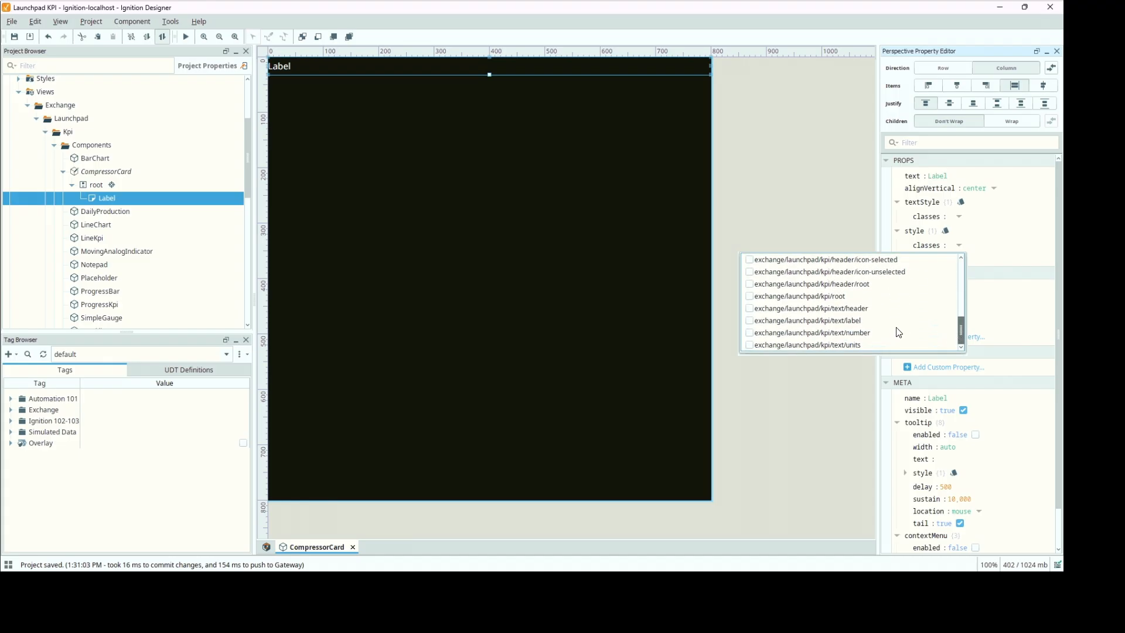
left_click(752, 322)
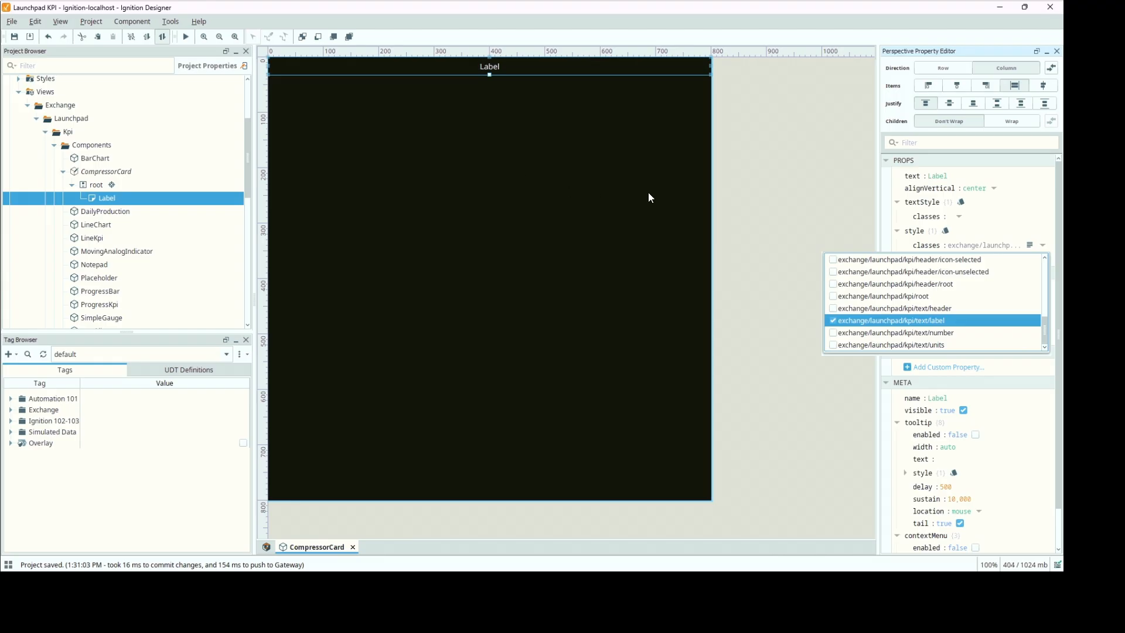
left_click(818, 197)
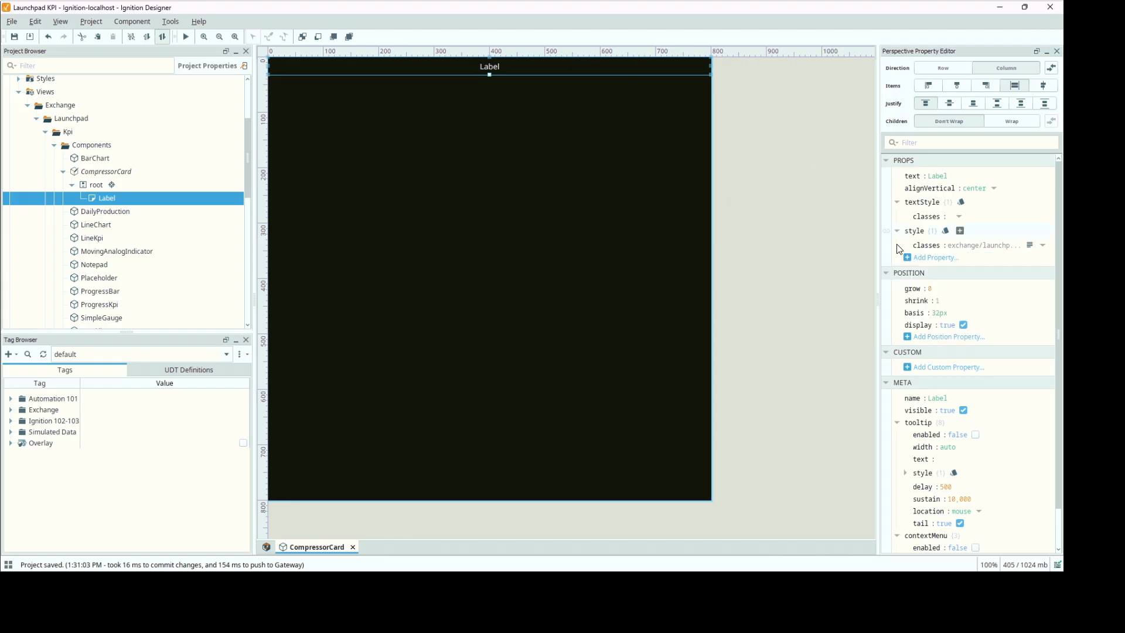
left_click(1029, 245)
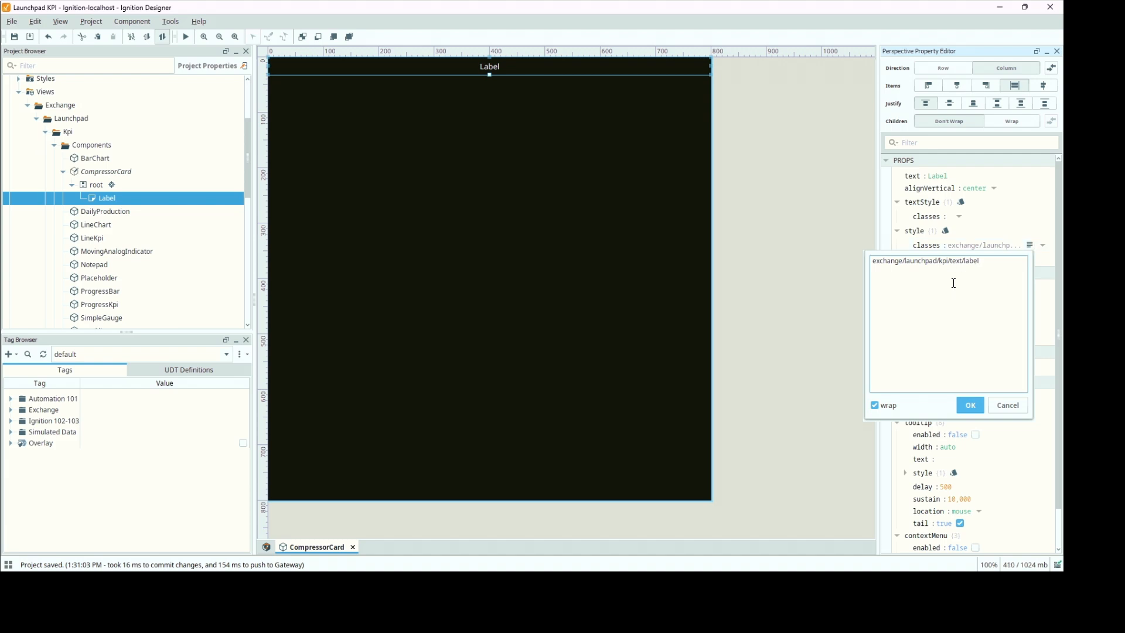
left_click(972, 406)
left_click(758, 311)
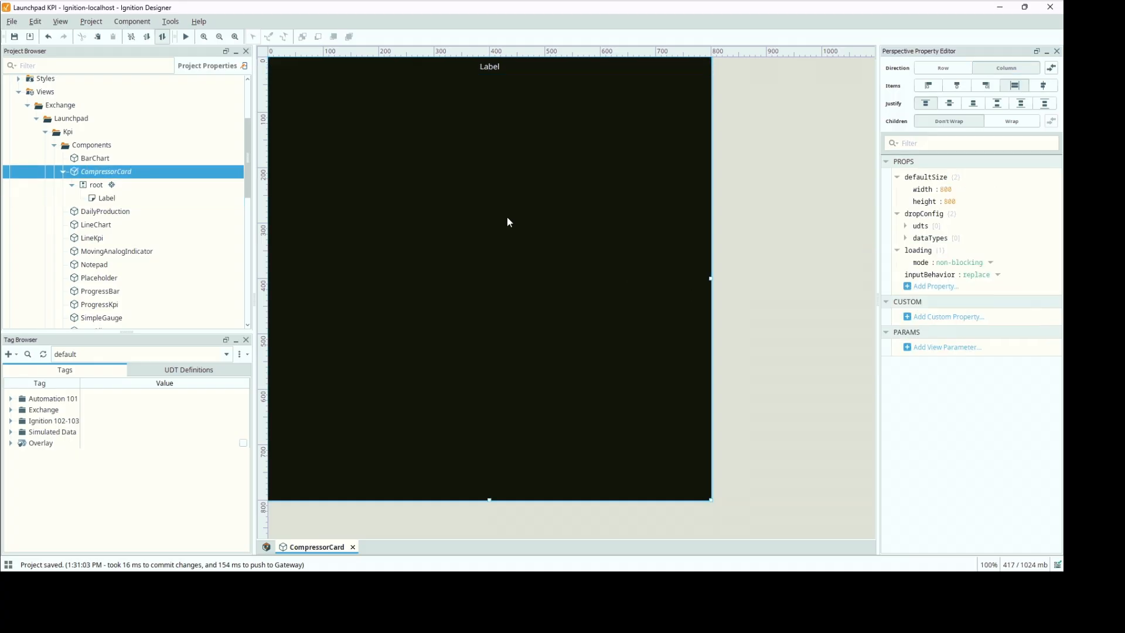
left_click(657, 186)
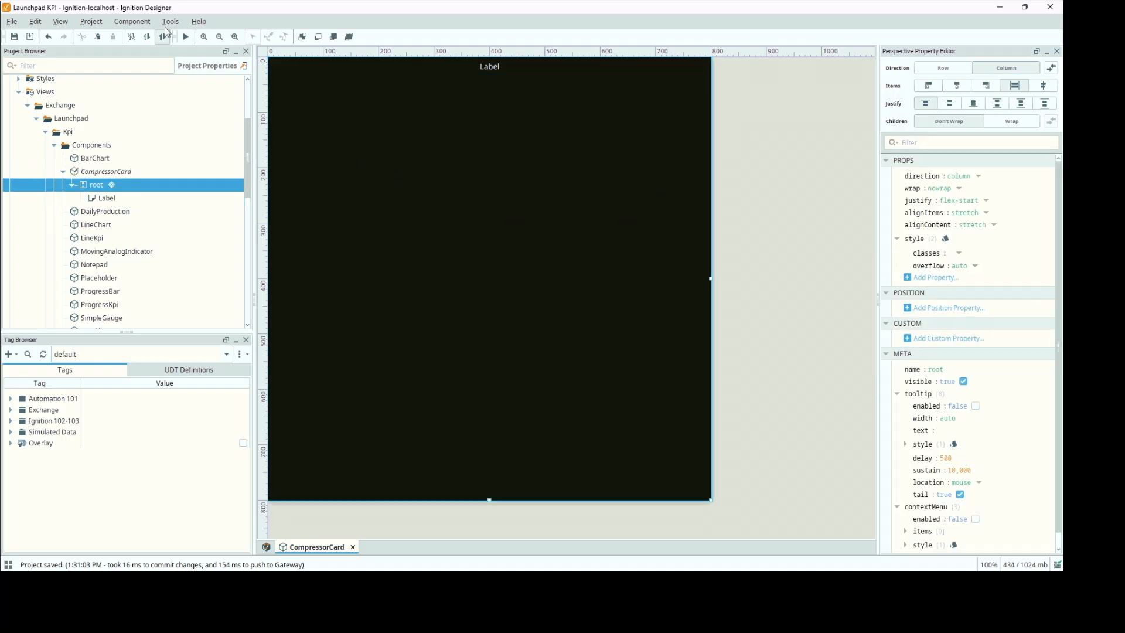
Expand the Compressor1 tags under Simulated Data, Refrigeration and enlarge the tag browser to examine them.
left_click(10, 432)
left_click(20, 465)
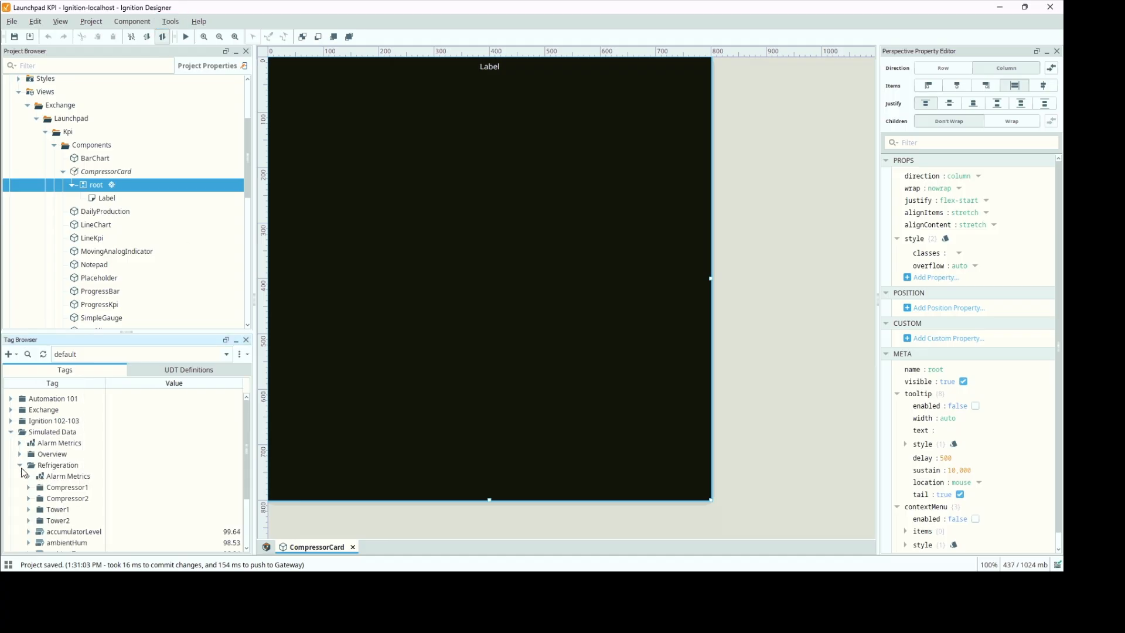
left_click(29, 487)
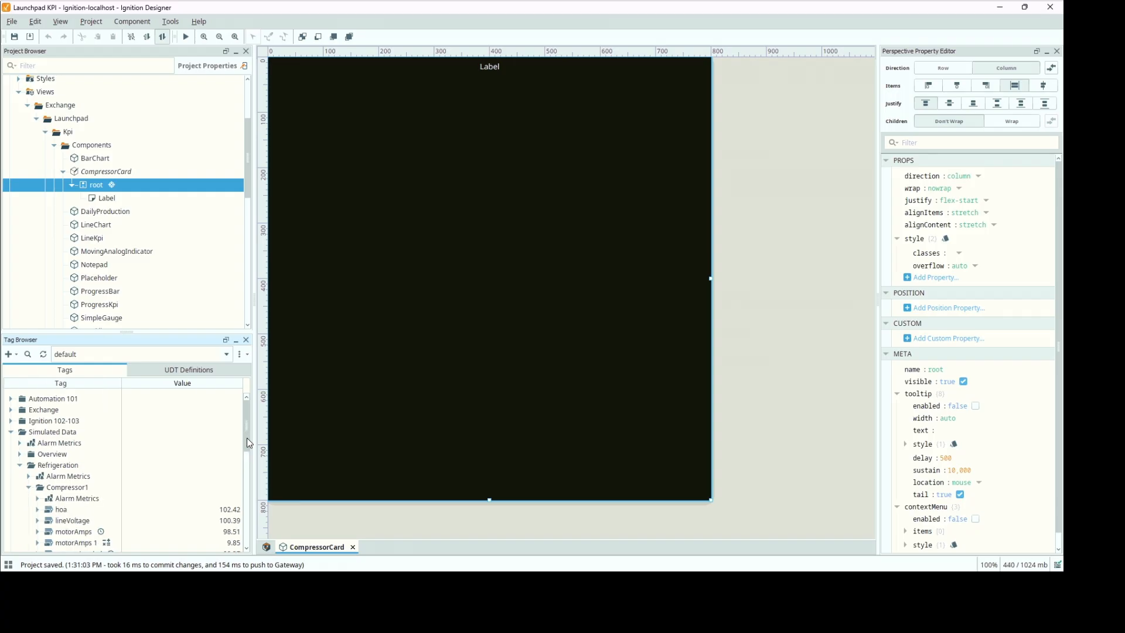
left_click_drag(246, 446, 245, 472)
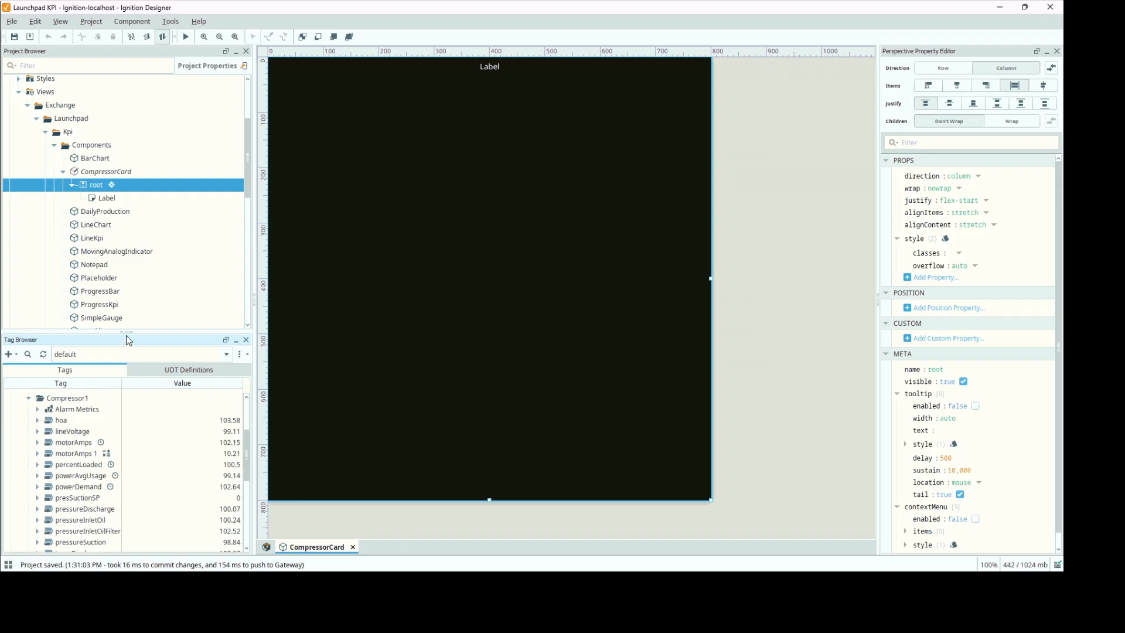
left_click_drag(126, 332, 126, 200)
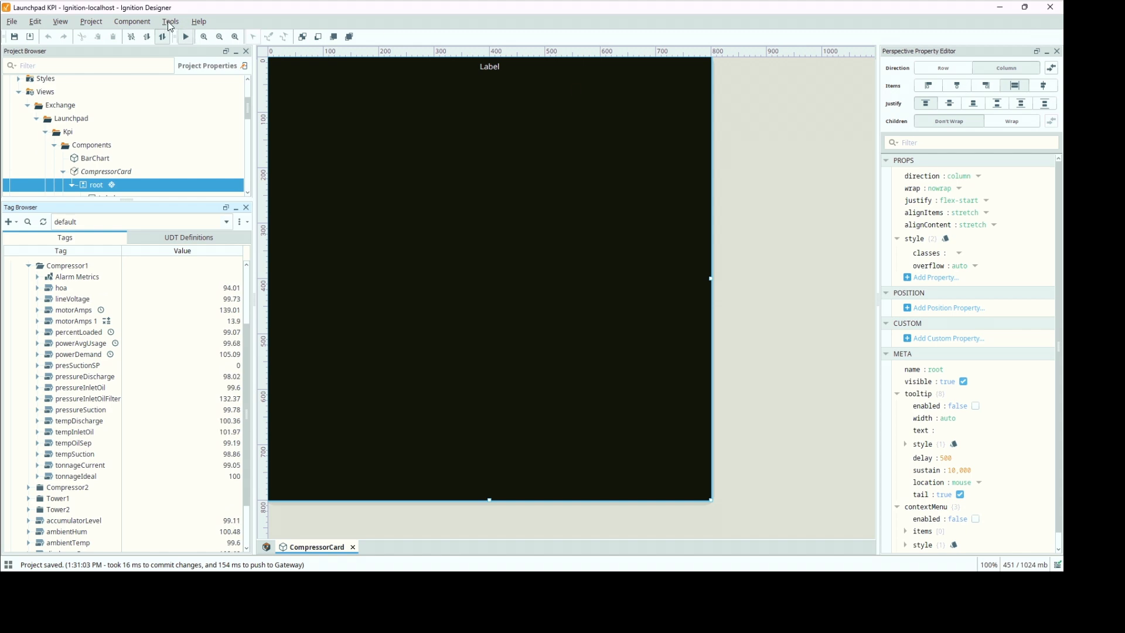
Reset the panel layout and add a Motor symbol below the Label in the root container.
left_click(63, 25)
left_click(81, 38)
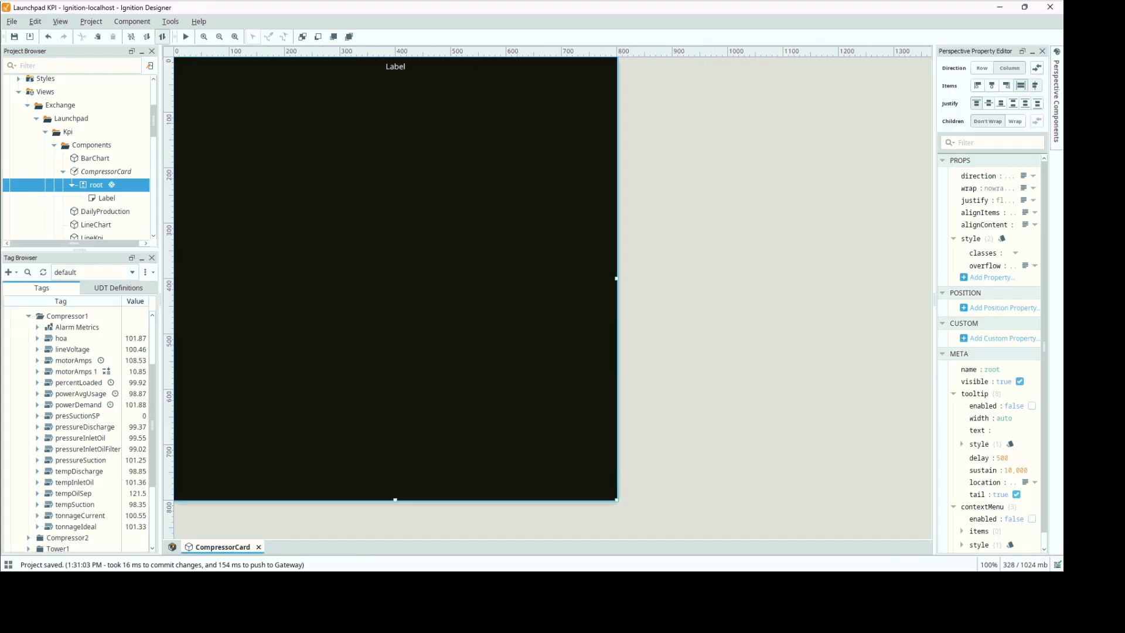
left_click(1058, 101)
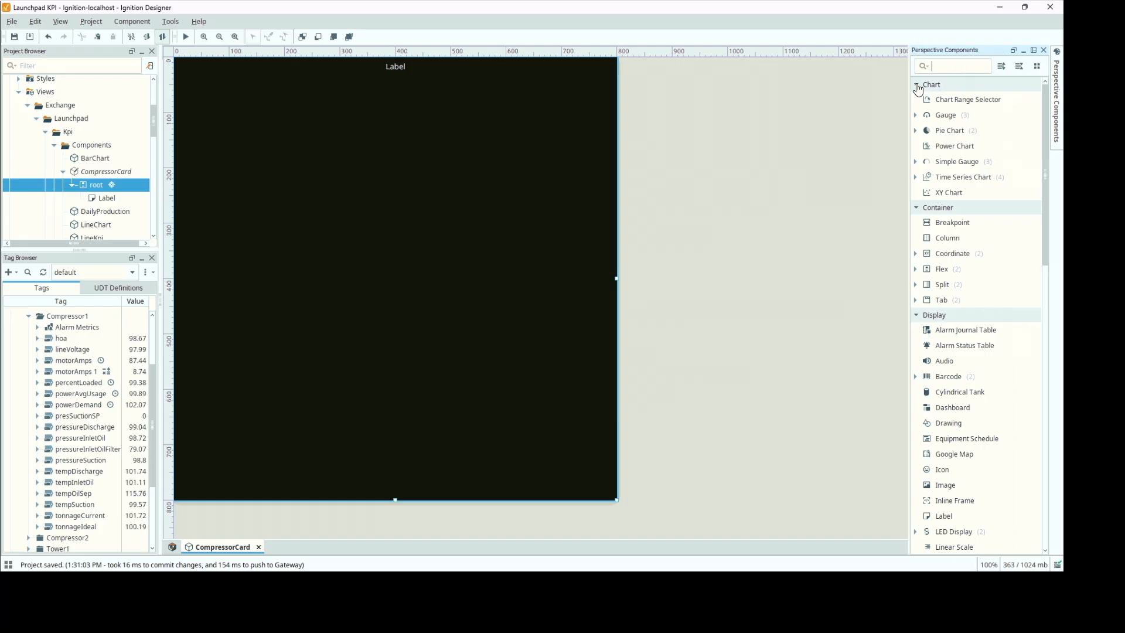
left_click(917, 84)
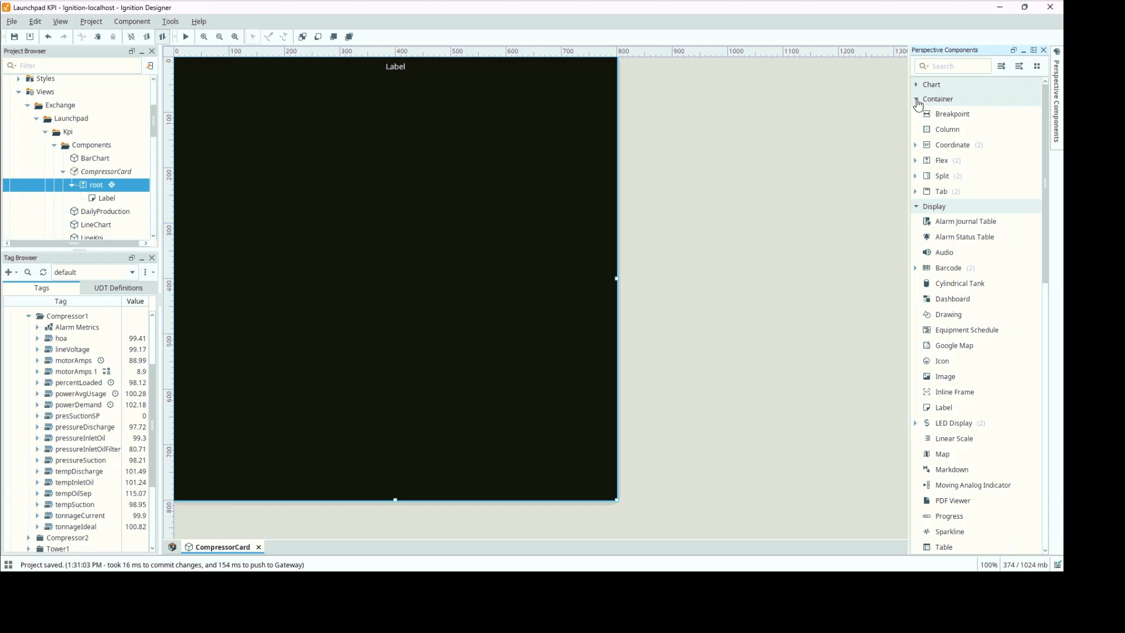
left_click(917, 98)
left_click(917, 113)
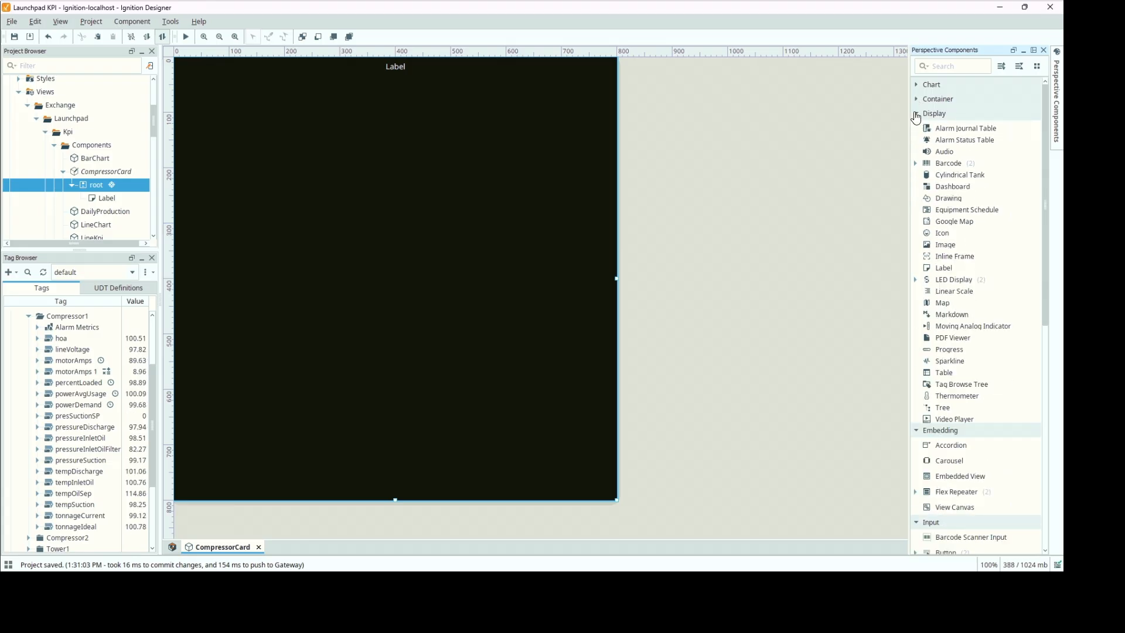
left_click(916, 128)
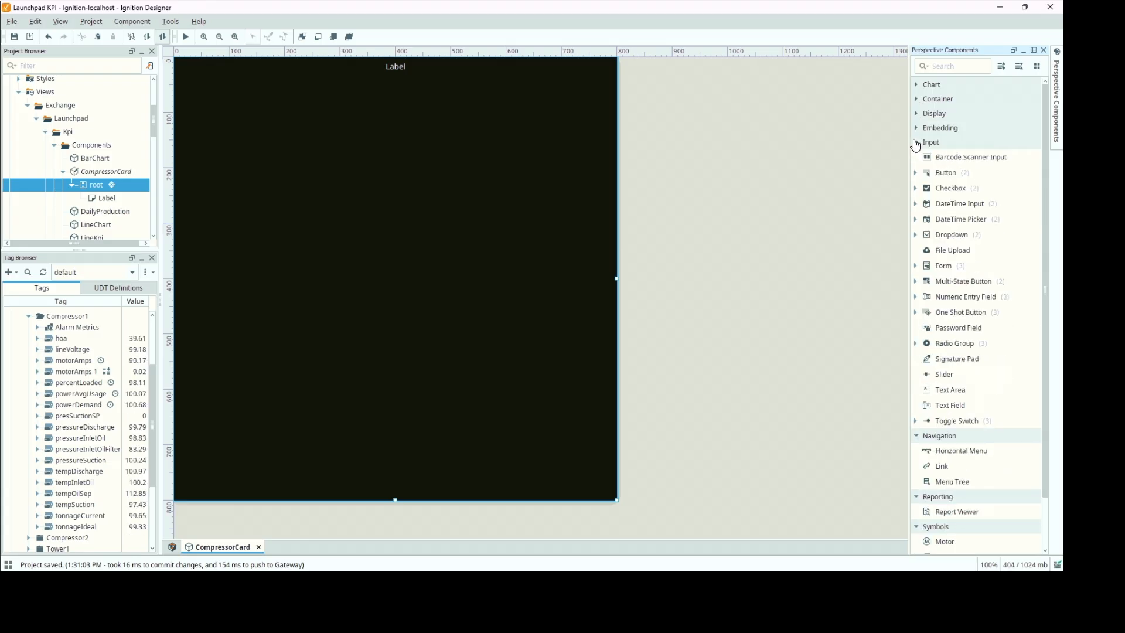
left_click(916, 142)
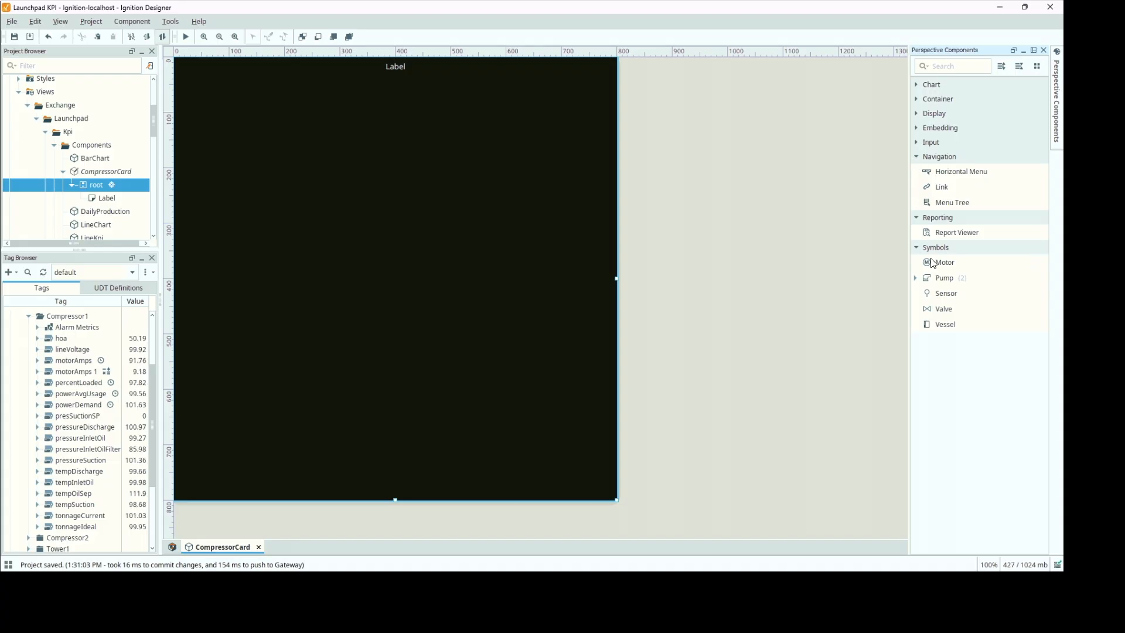
left_click(917, 279)
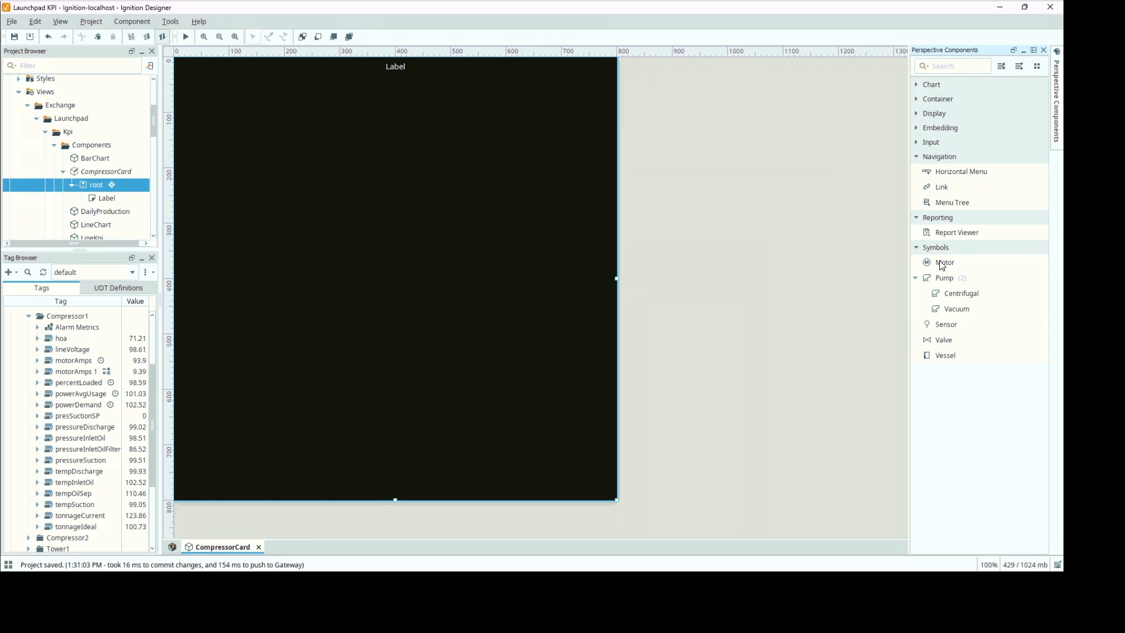
left_click_drag(946, 265, 344, 198)
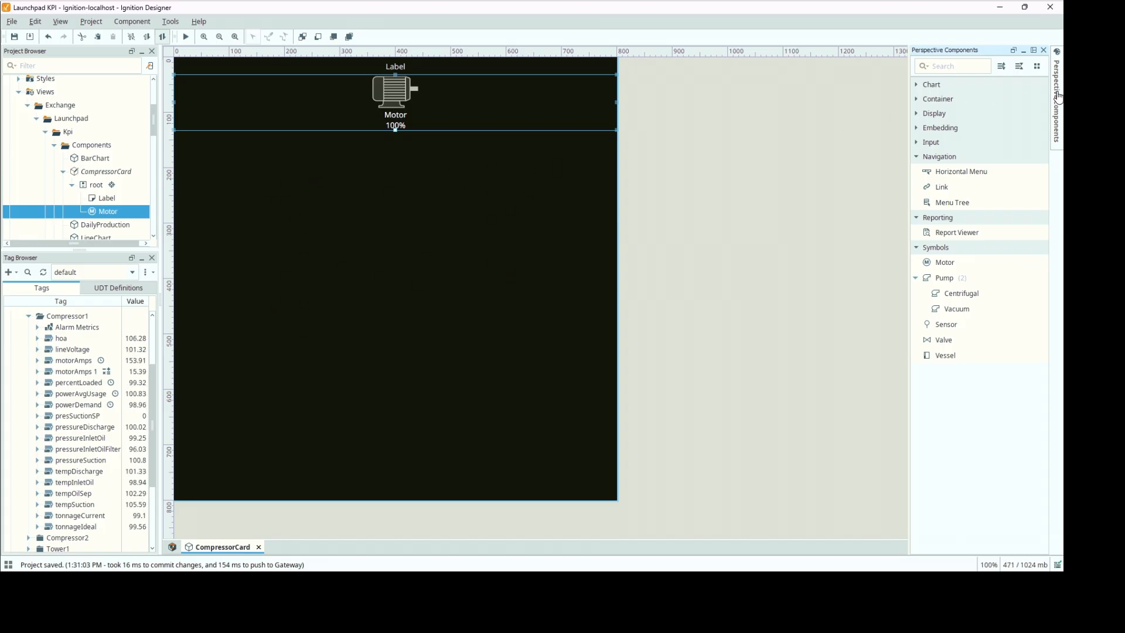
Add a row Flex container below the Motor symbol.
left_click(918, 100)
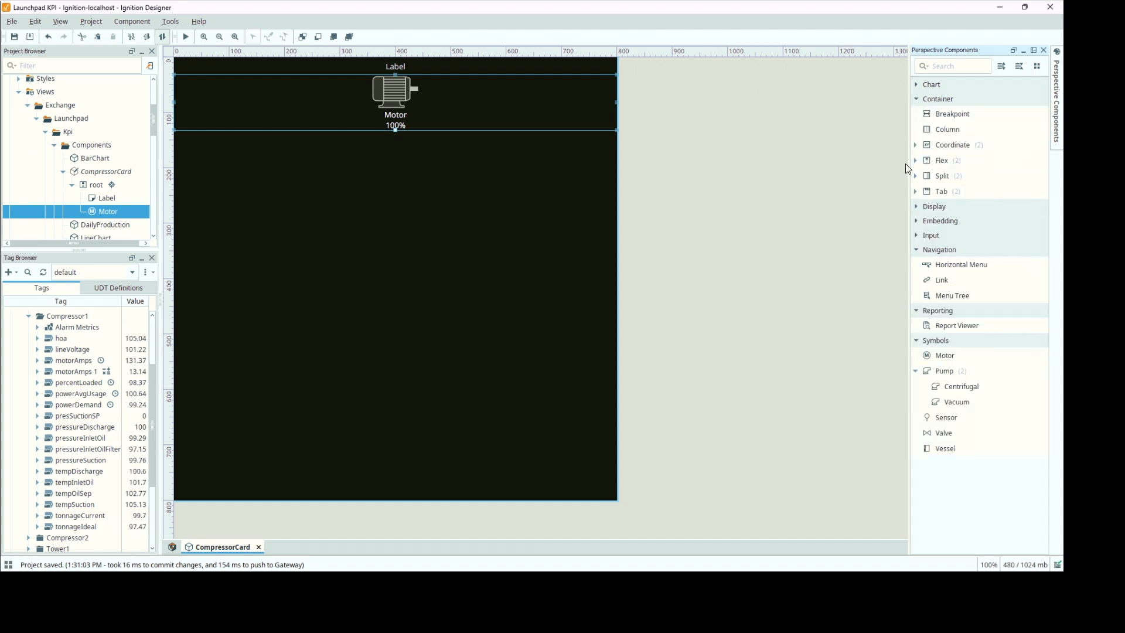
left_click(917, 161)
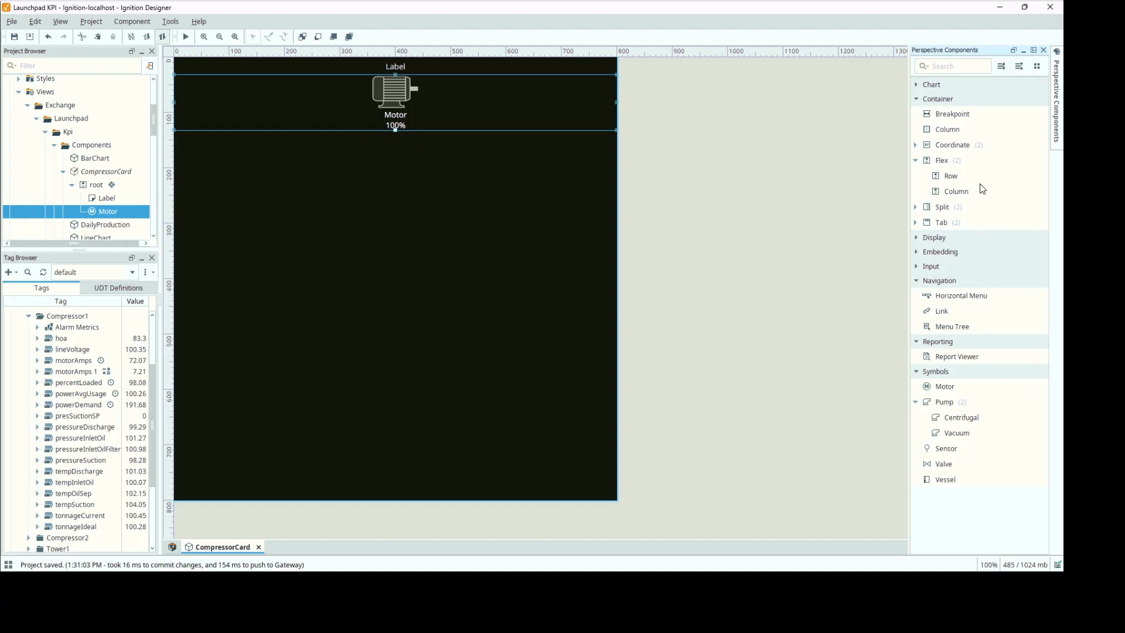
left_click_drag(947, 178, 324, 224)
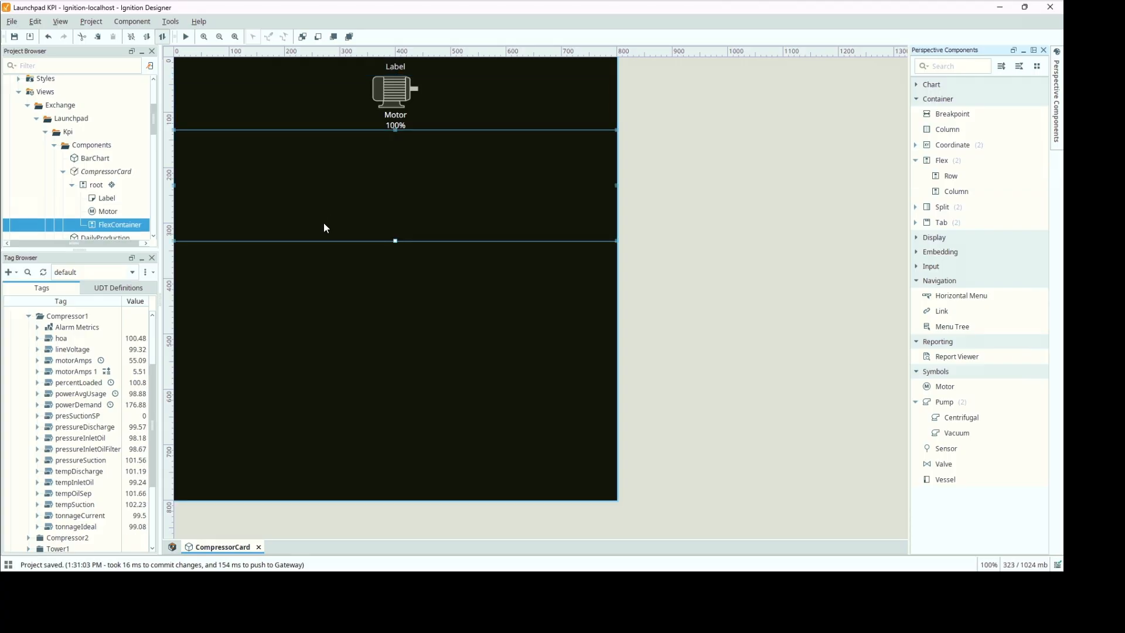
Add two column Flex containers side by side inside the row Flex container below the Motor symbol.
right_click(133, 227)
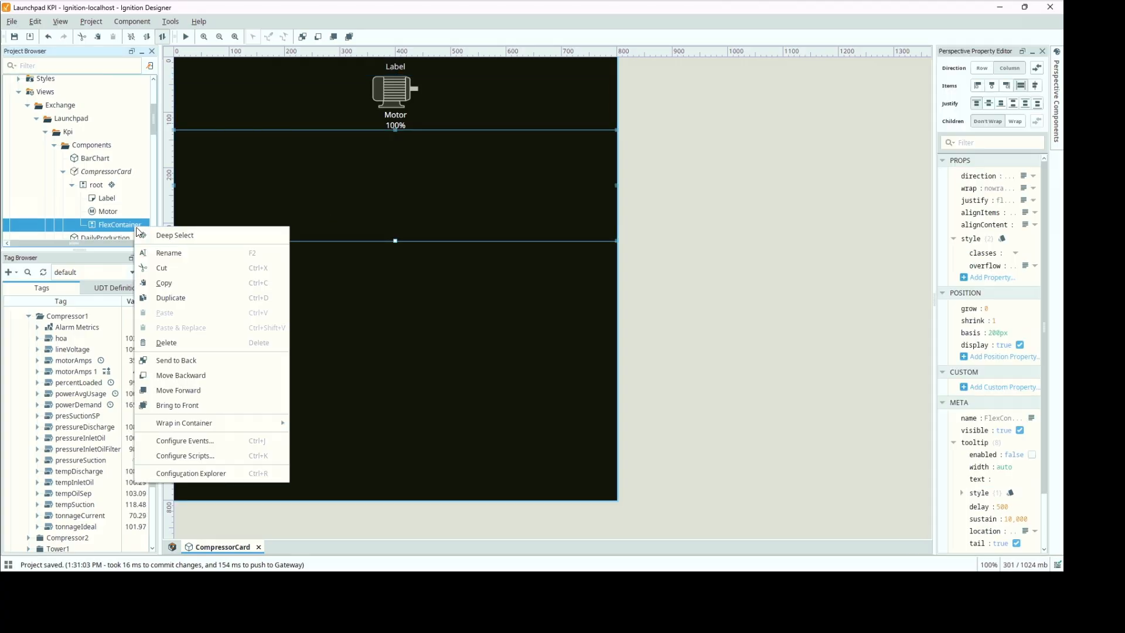
left_click(170, 237)
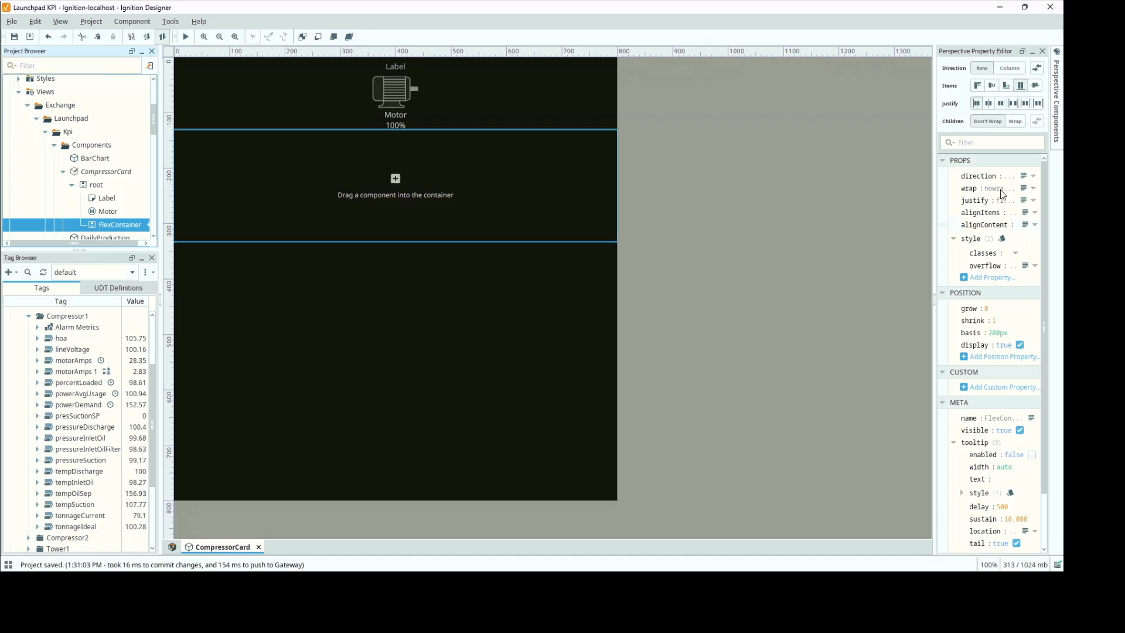
left_click(1057, 107)
left_click(1058, 107)
left_click(1058, 108)
left_click_drag(955, 191, 273, 173)
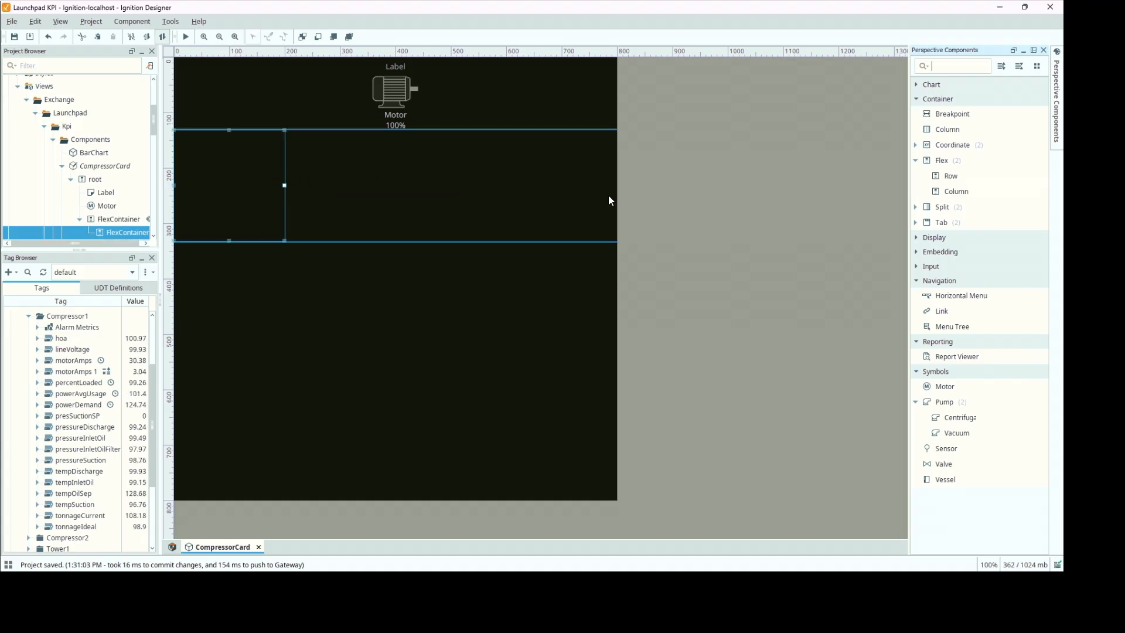
left_click_drag(950, 191, 419, 184)
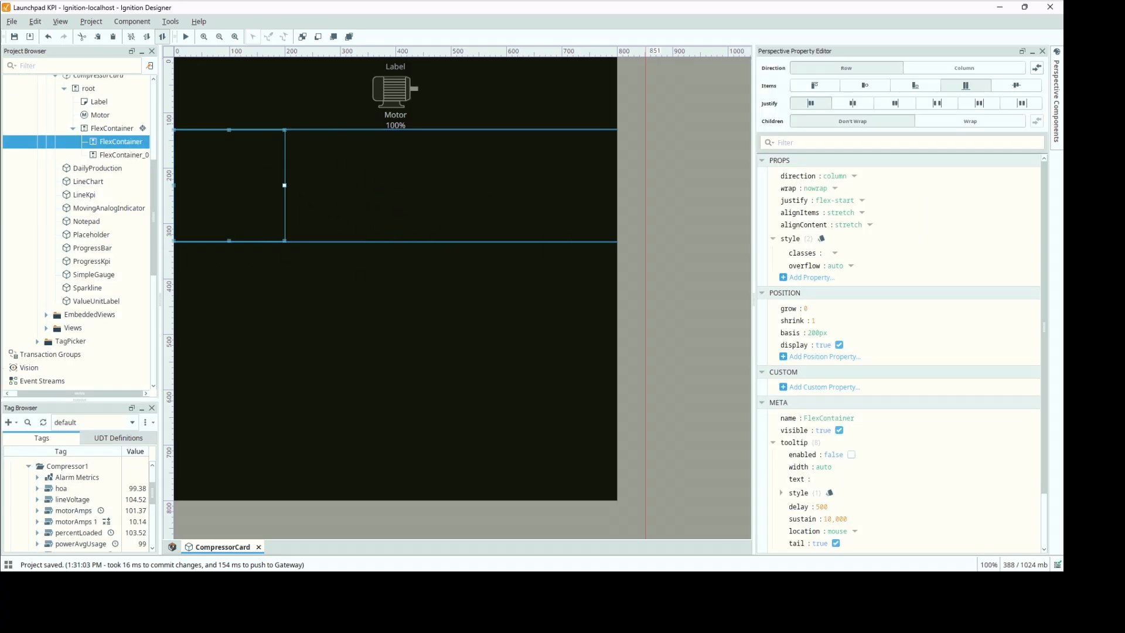
Embed two ValueUnitLabel views, one above the other, in the first column Flex container.
right_click(119, 141)
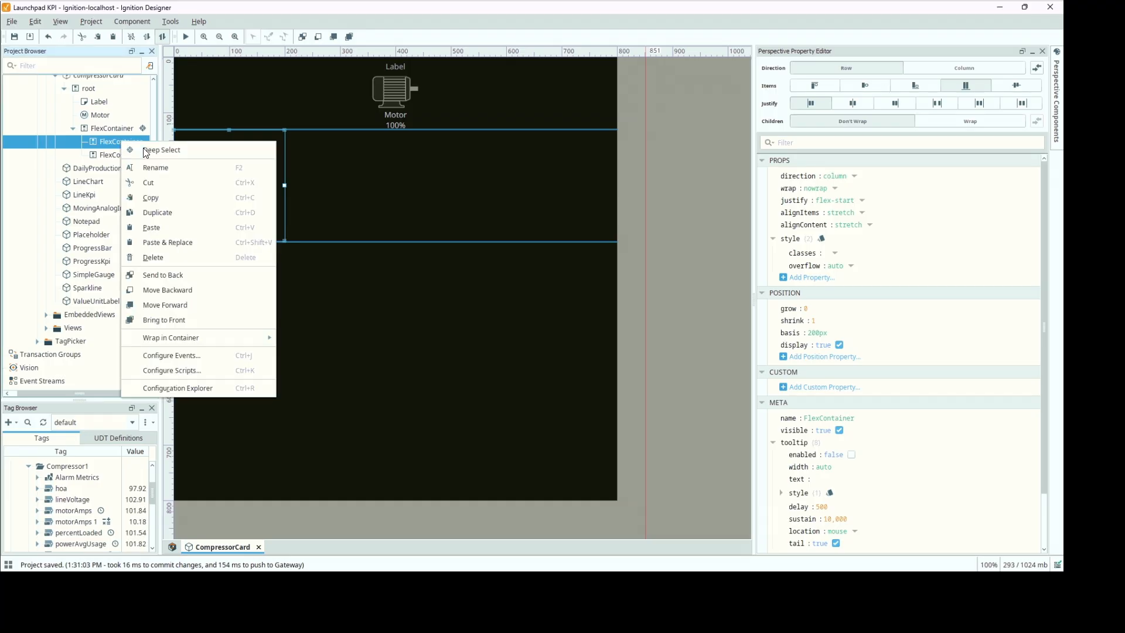
left_click(141, 154)
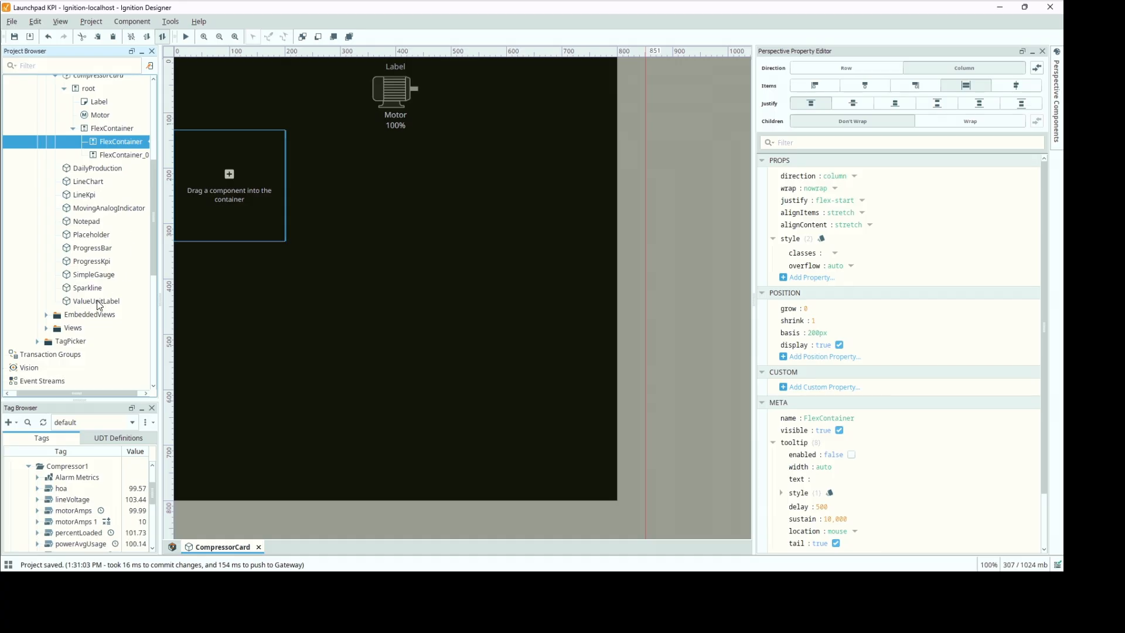
mouse_move(97, 301)
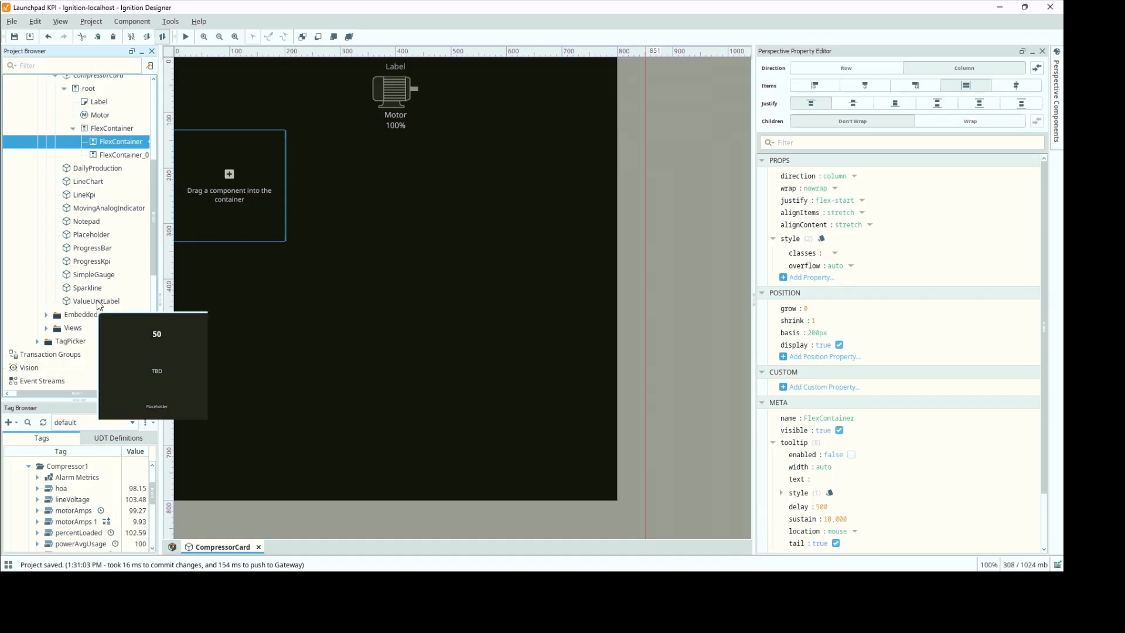
left_click_drag(97, 302, 216, 167)
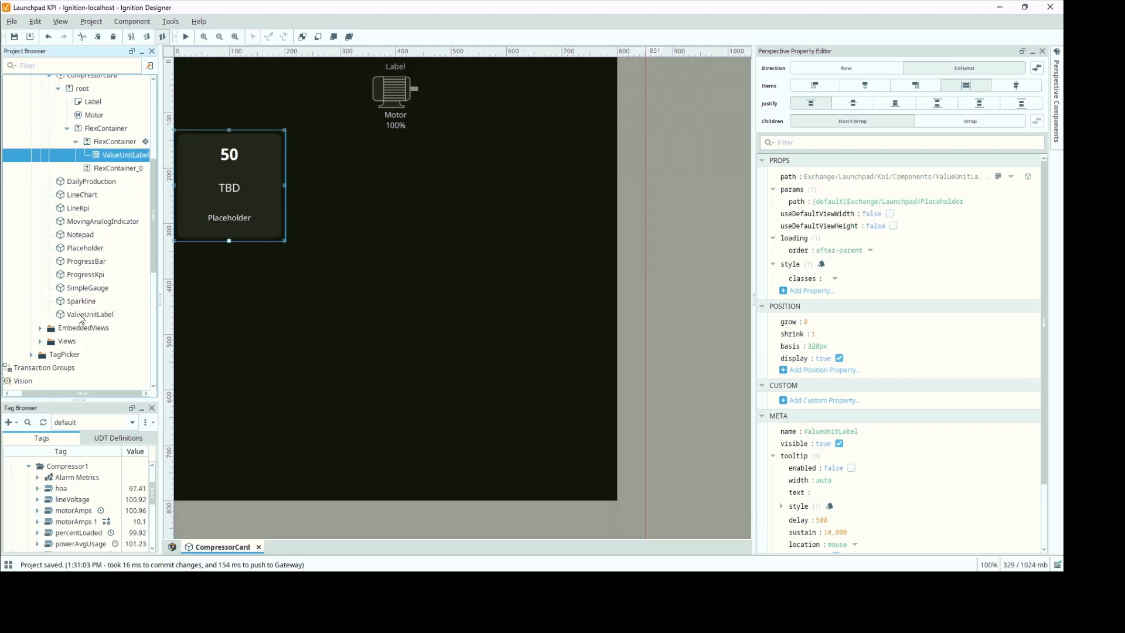
left_click_drag(81, 317, 206, 183)
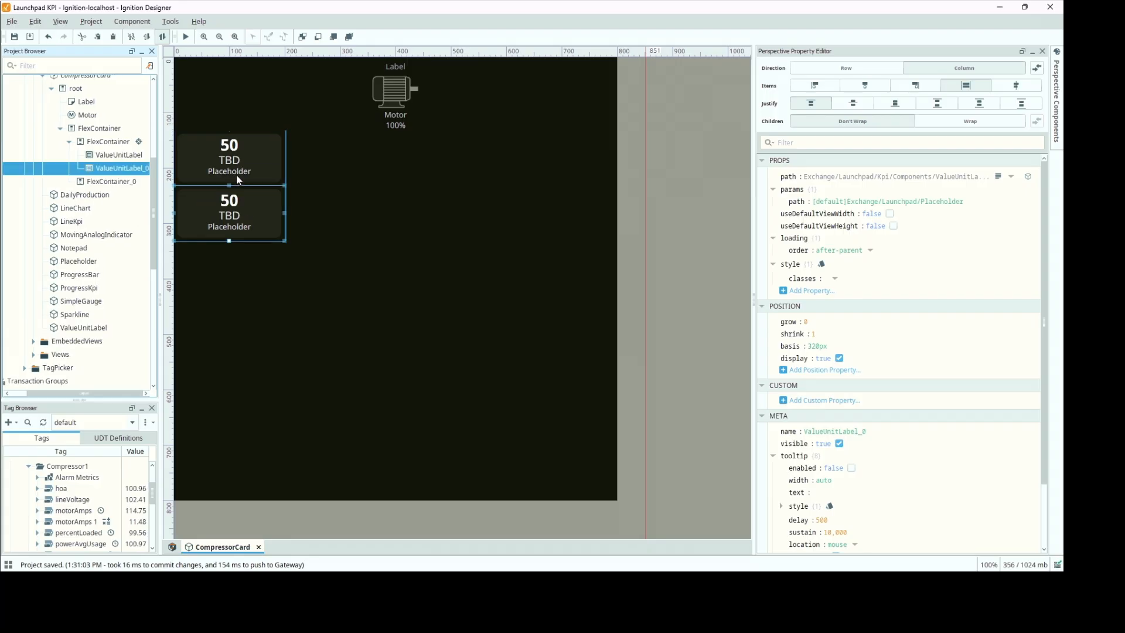
Embed two ValueUnitLabel views, one above the other, in the second column Flex container.
right_click(114, 182)
left_click(141, 192)
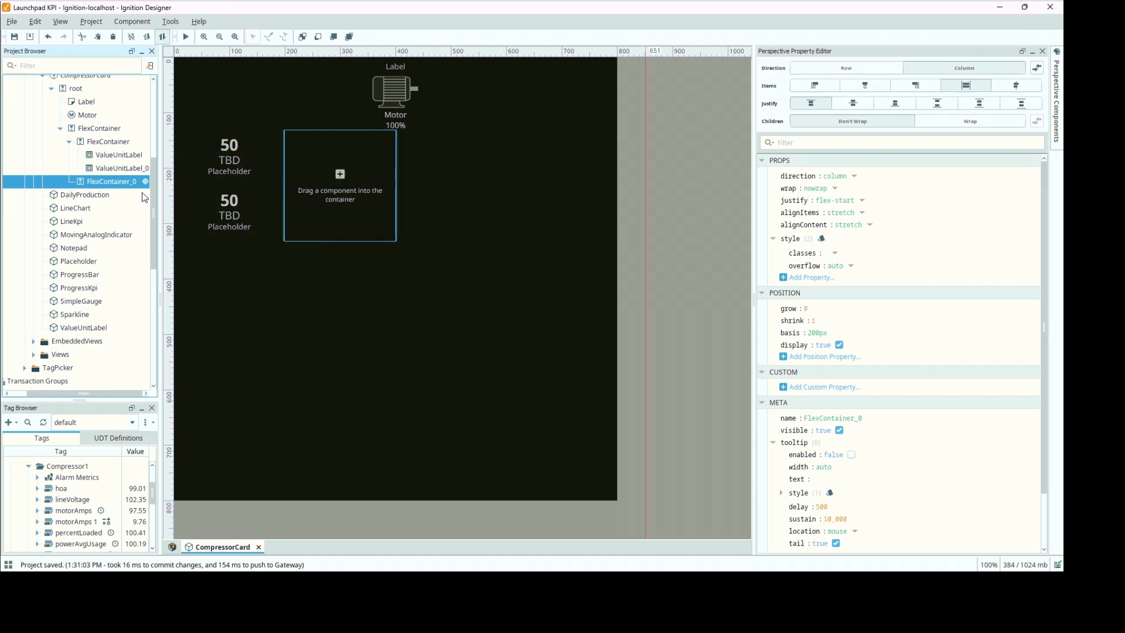
left_click_drag(68, 329, 289, 167)
left_click_drag(83, 314, 320, 190)
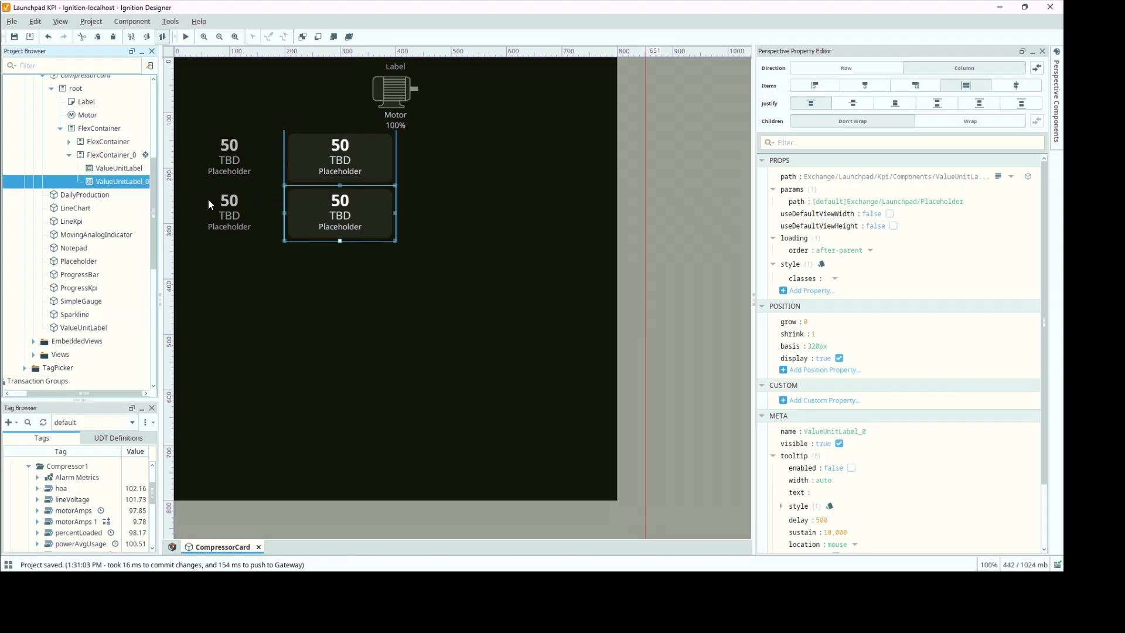
Rename the Label component in the root container as lbl_title.
scroll(152, 171, "up", 3)
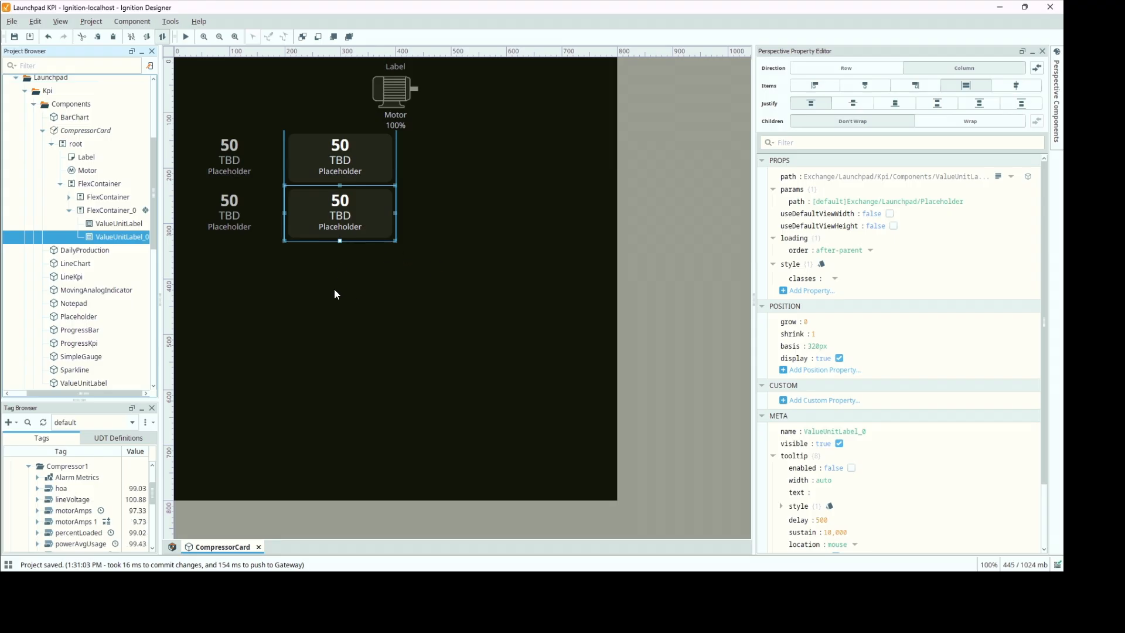
left_click(85, 158)
double_click(820, 398)
type("lbl_title")
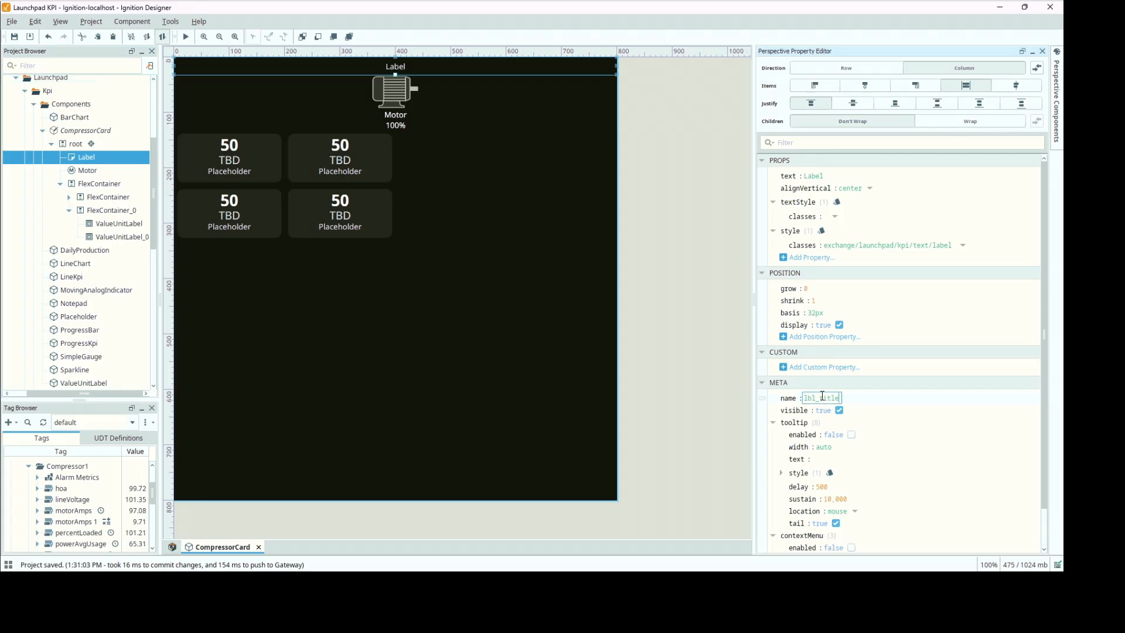
key("Return")
Rename the Motor symbol as mtr_compressor.
left_click_drag(366, 73, 417, 120)
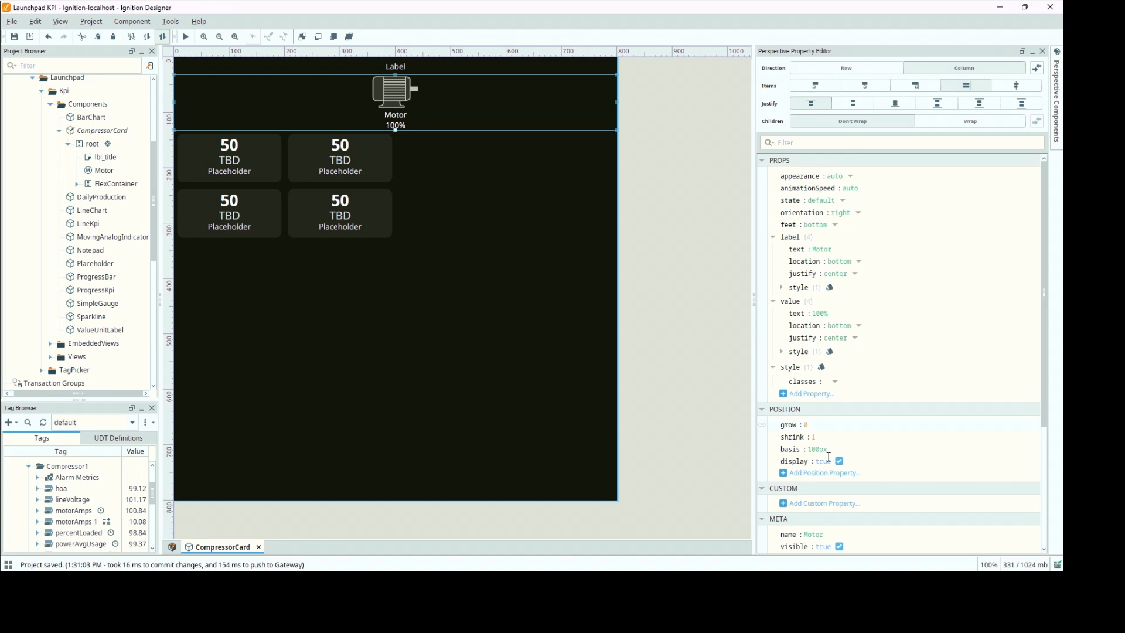
double_click(816, 535)
type("mtr_com")
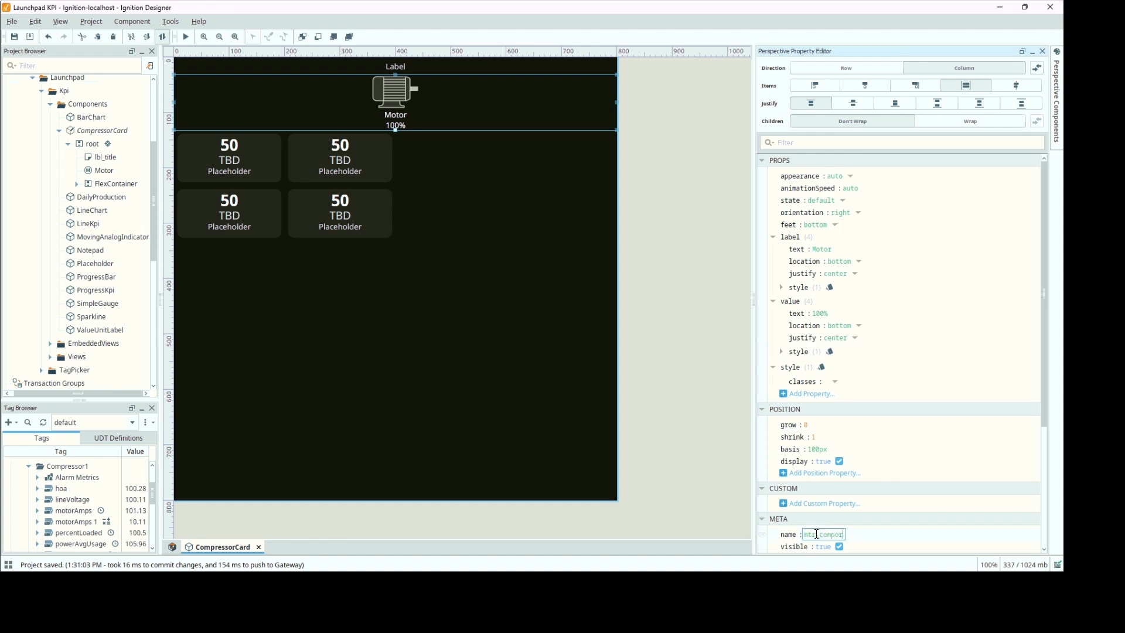
type("pressor")
key("Return")
Rename the row Flex container that holds the two columns as flx_data.
double_click(101, 185)
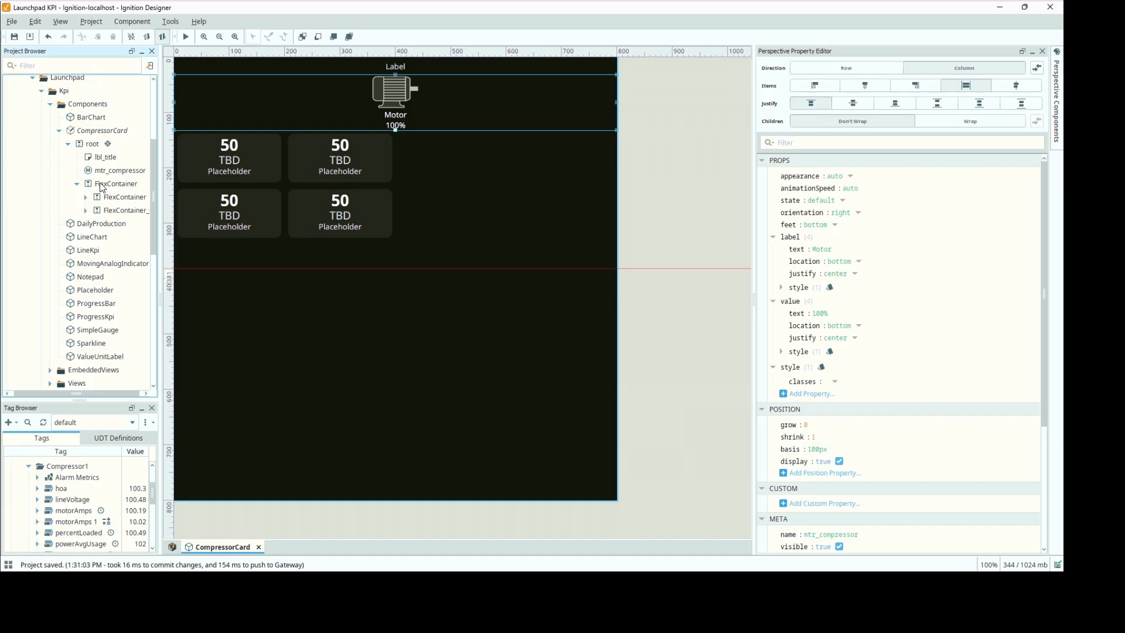
left_click(102, 185)
left_click(842, 417)
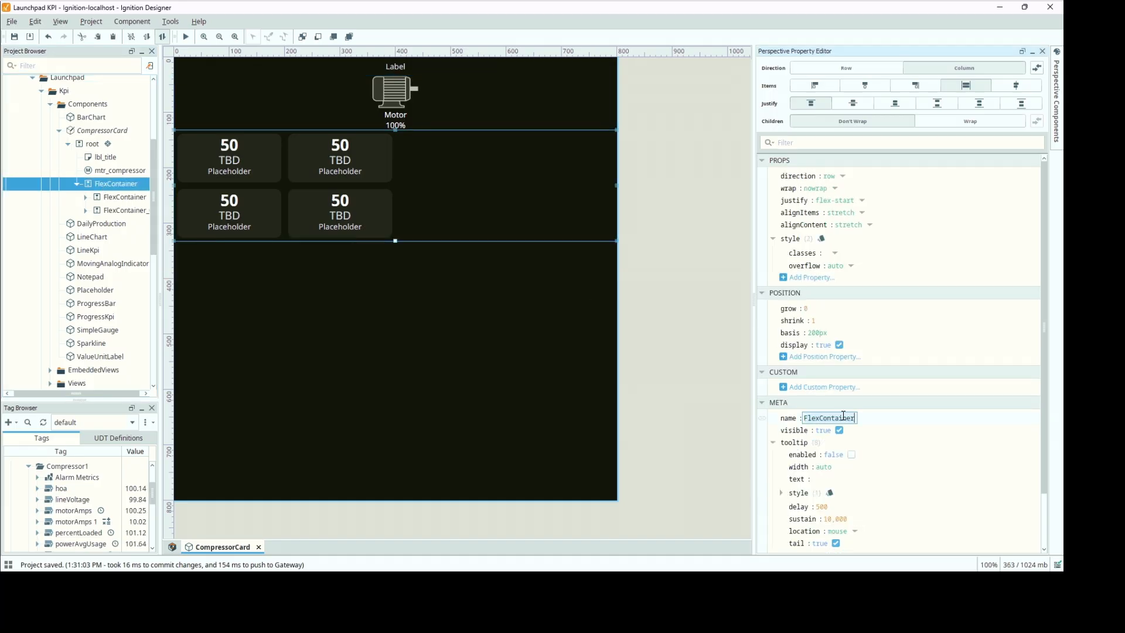
type("flx_data")
key("Return")
Rename the first column container inside flx_data as flx_data_left.
left_click(77, 187)
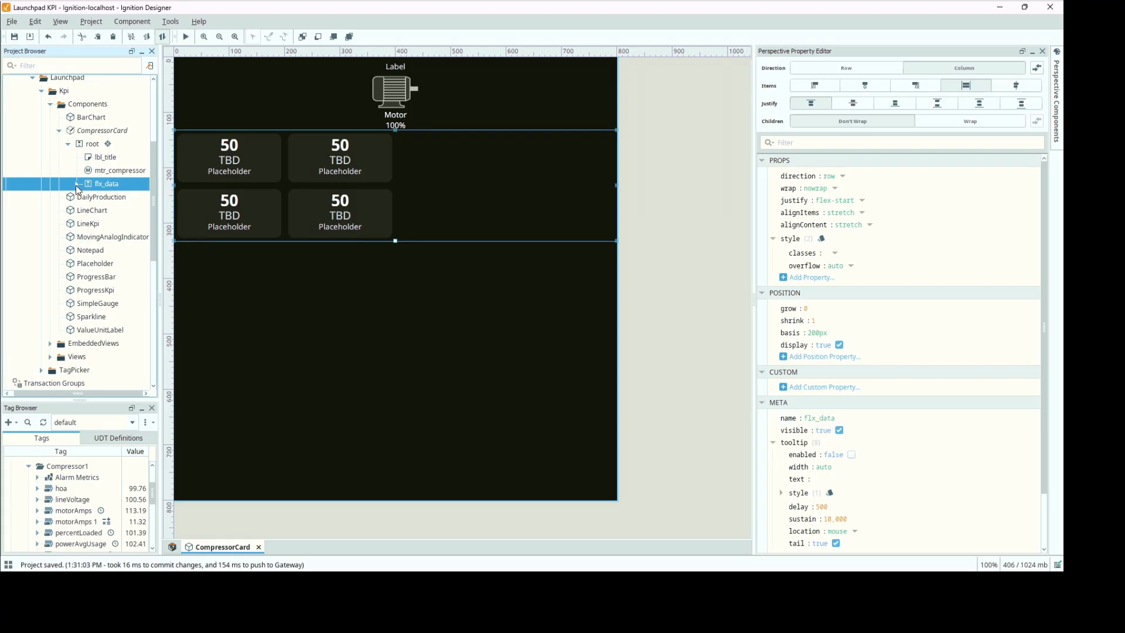
left_click(78, 184)
left_click(121, 197)
left_click(844, 419)
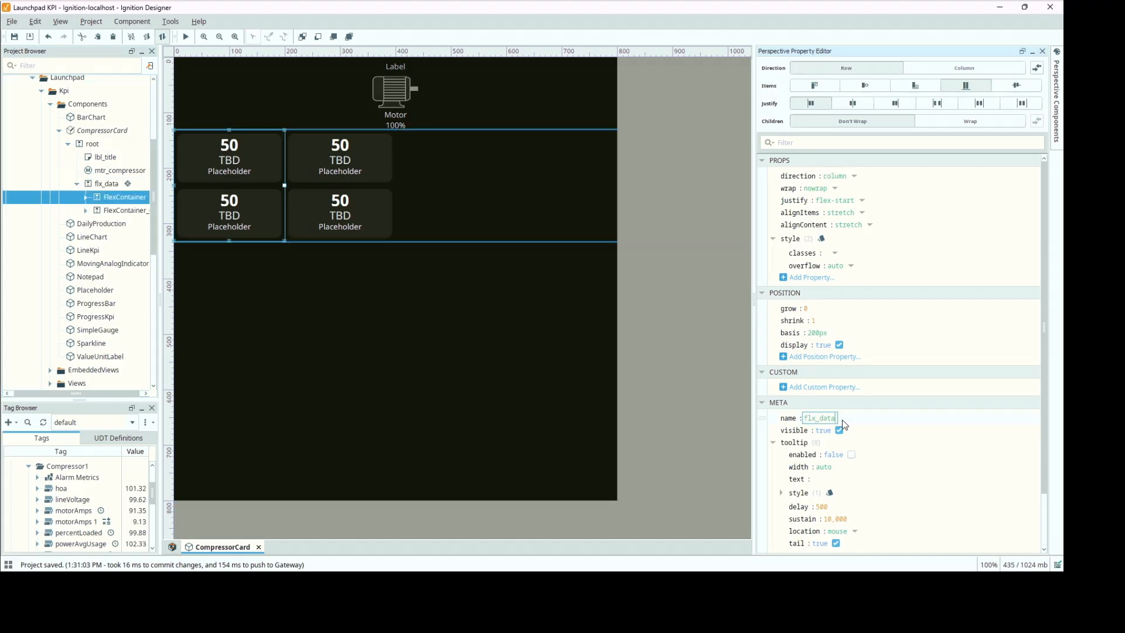
type("flx_data_left")
key("Return")
Rename the second column container inside flx_data as flx_data_right.
left_click(104, 211)
left_click(829, 417)
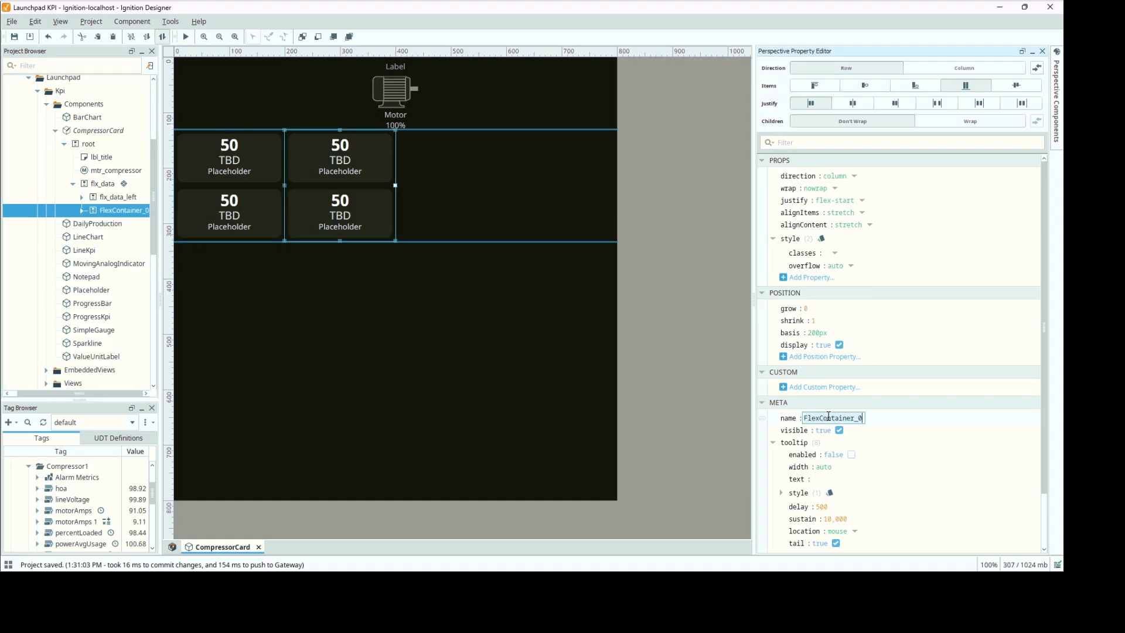
type("flx_data_ri")
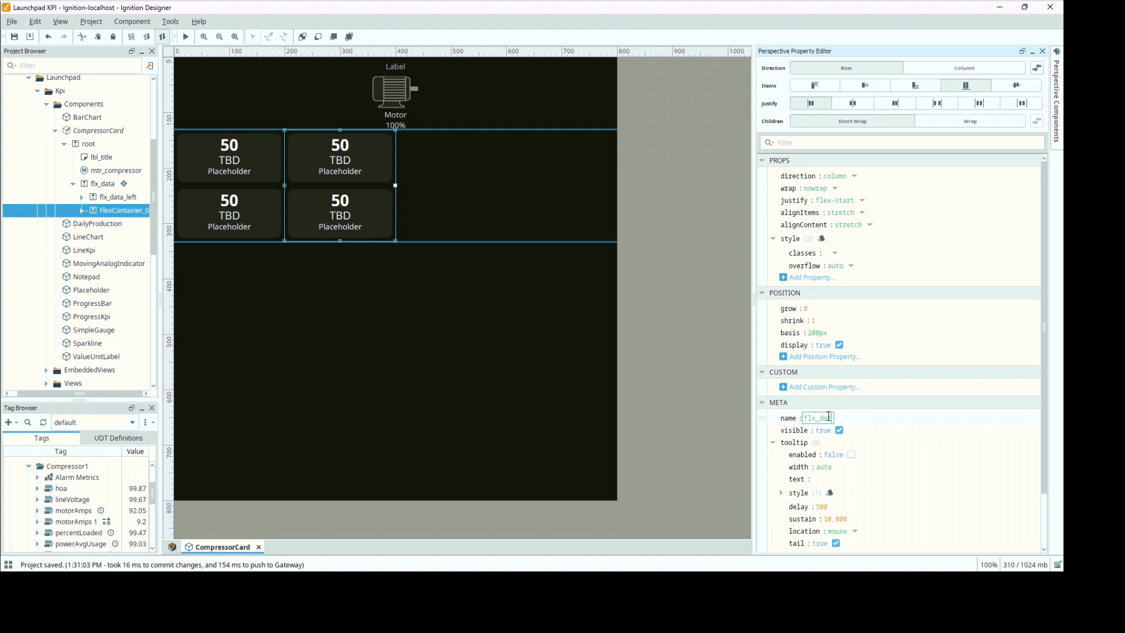
type("ght")
key("Return")
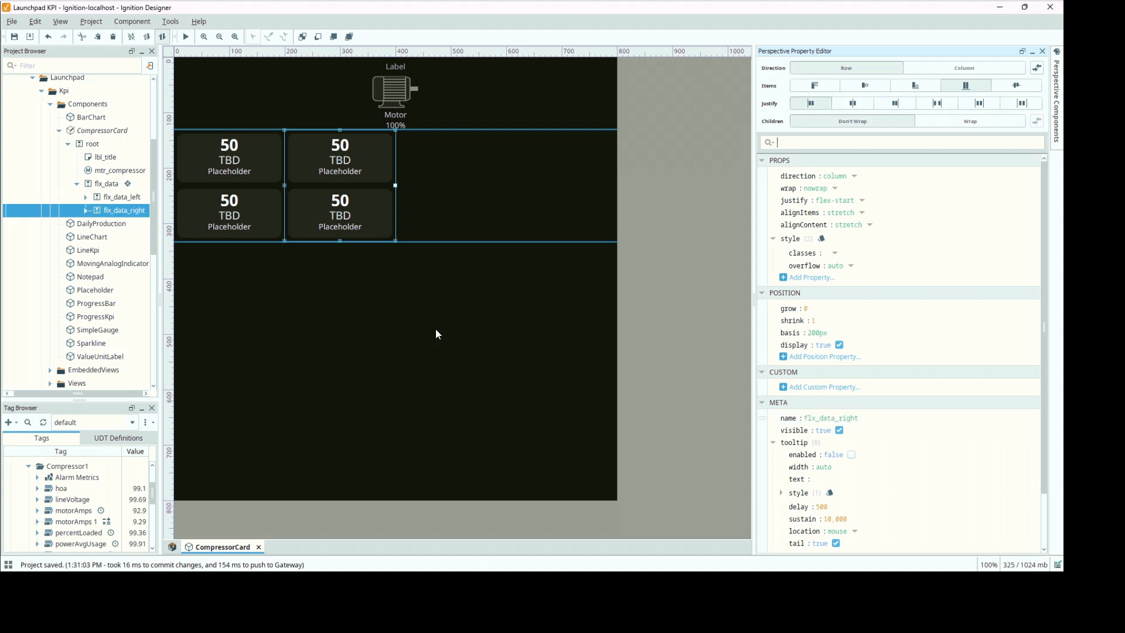
Rename the upper ValueUnitLabel in flx_data_left as val_mtr_amps.
left_click(85, 198)
left_click(124, 210)
double_click(820, 432)
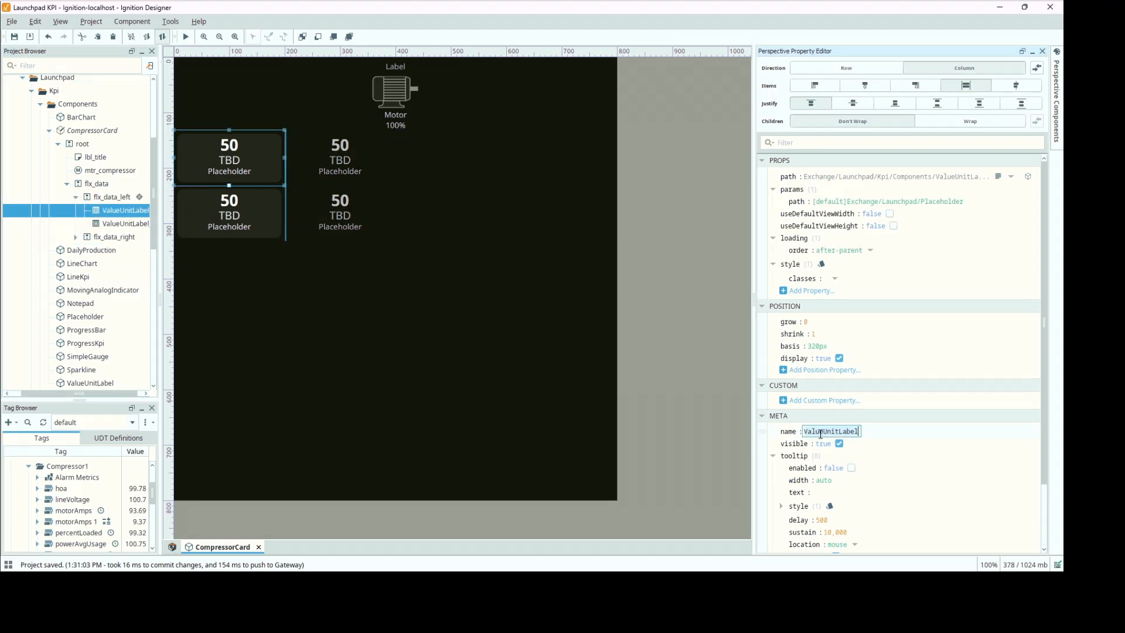
type("val_mtr_amps")
key("Return")
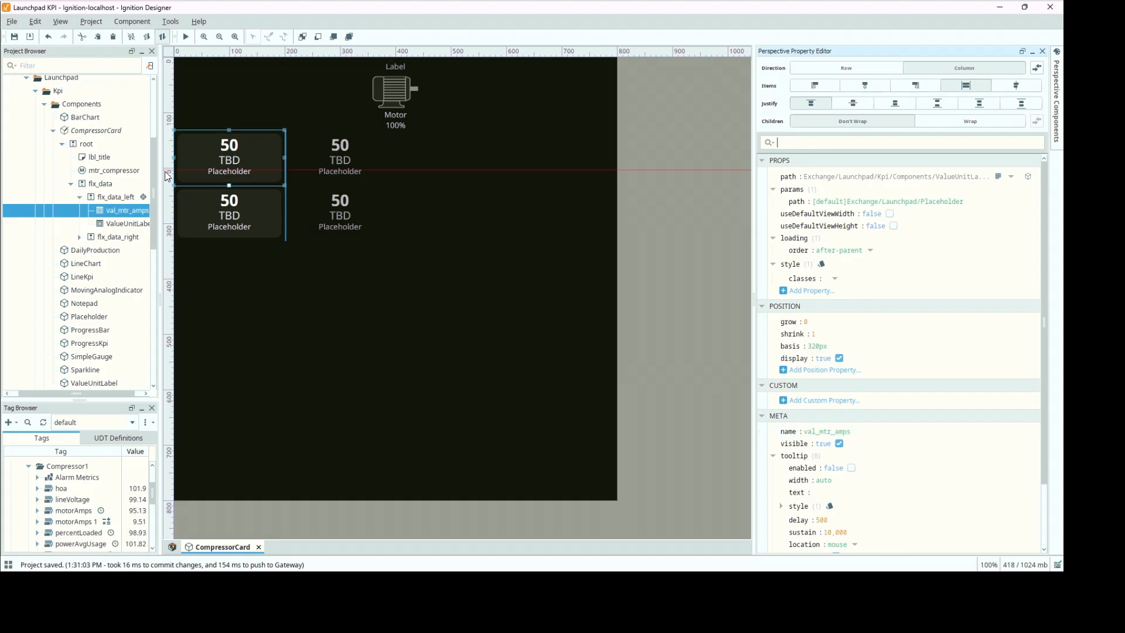
Rename the lower ValueUnitLabel in flx_data_left as mtr_pct_loaded.
left_click(217, 206)
left_click(827, 432)
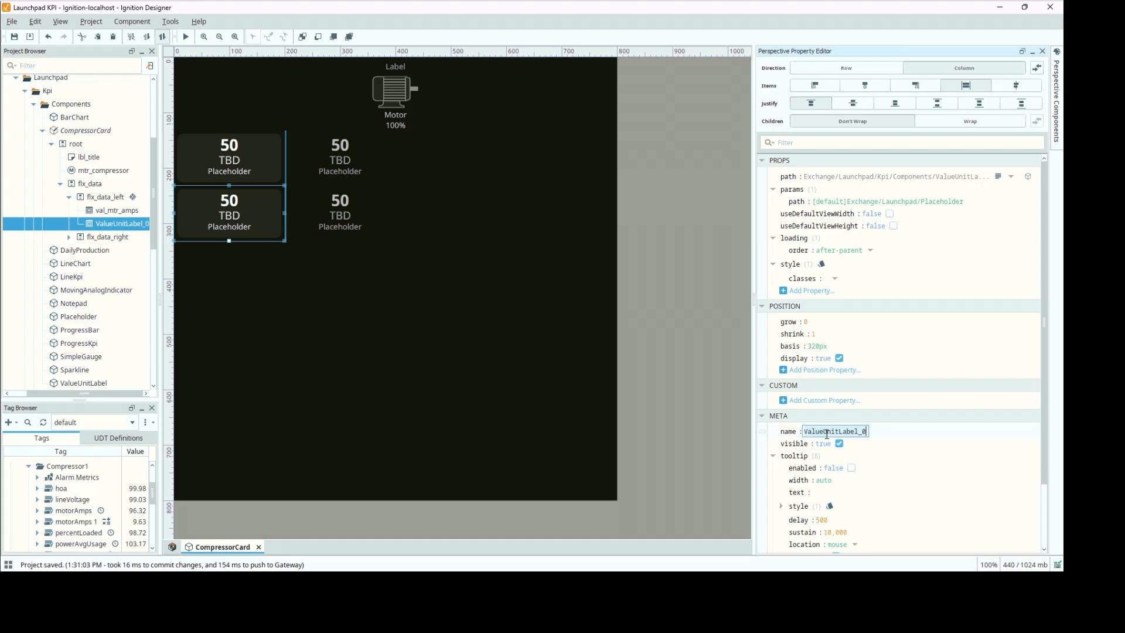
type("mtr_pct_loaded")
key("Return")
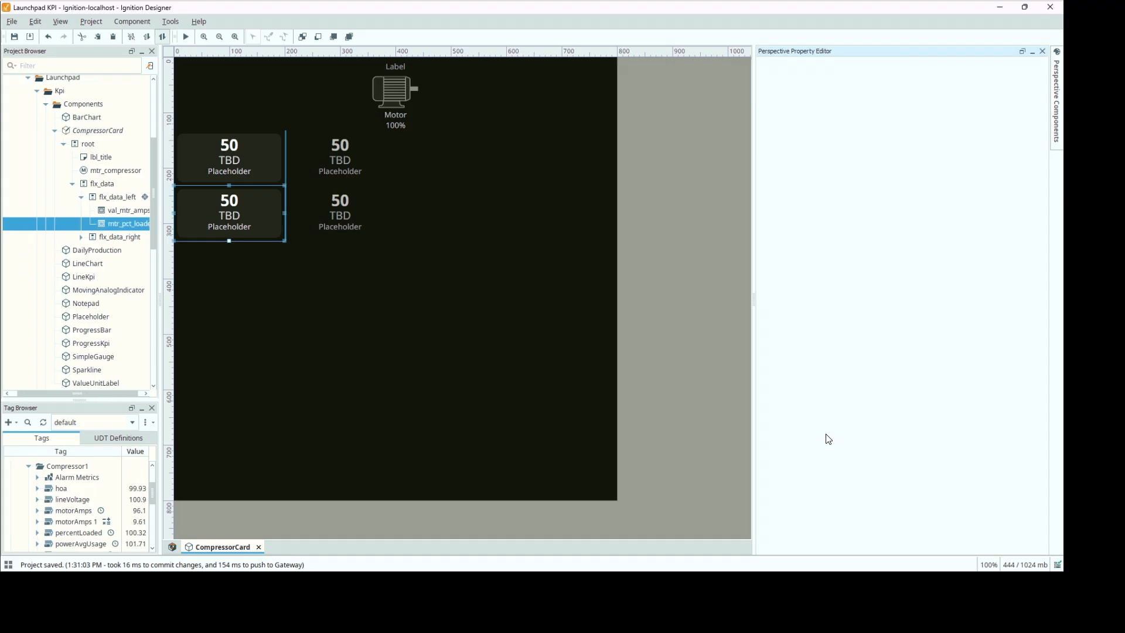
Check the remaining Compressor1 tags and rename the upper ValueUnitLabel in flx_data_right as mtr_power_demand.
left_click_drag(151, 486, 150, 502)
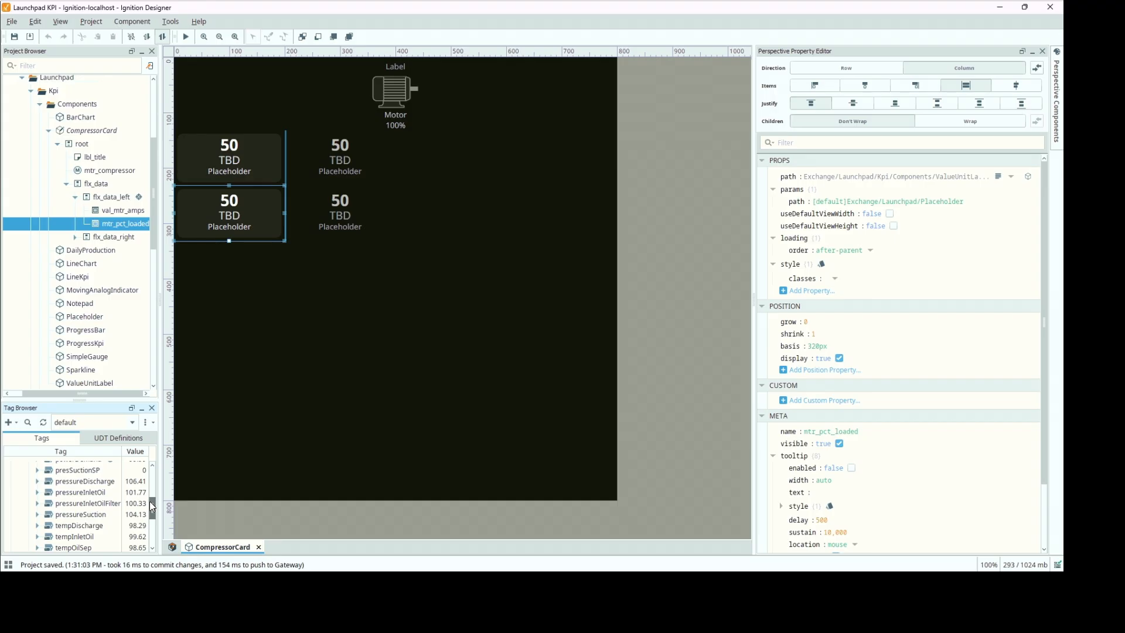
left_click(334, 150)
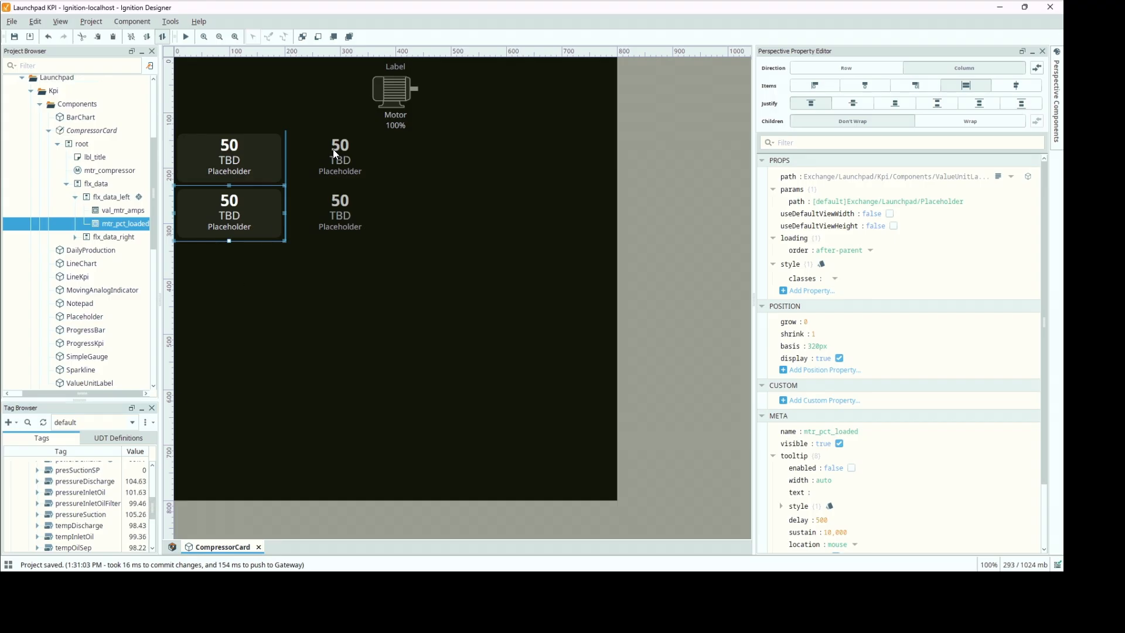
left_click(75, 238)
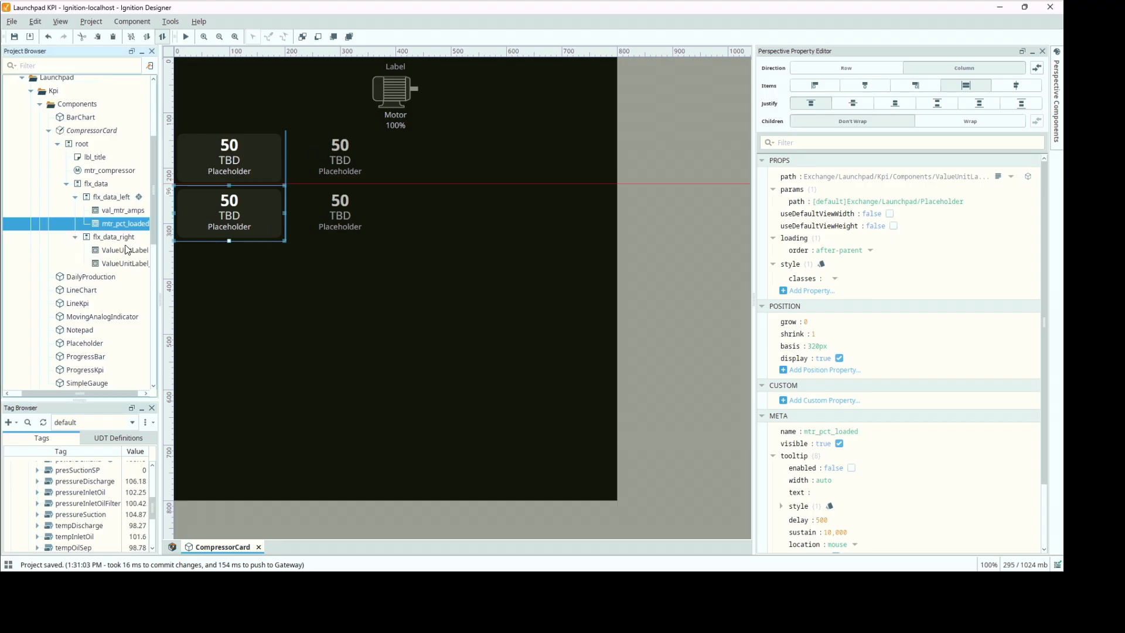
left_click(128, 250)
left_click(823, 430)
type("mtr_power_demand")
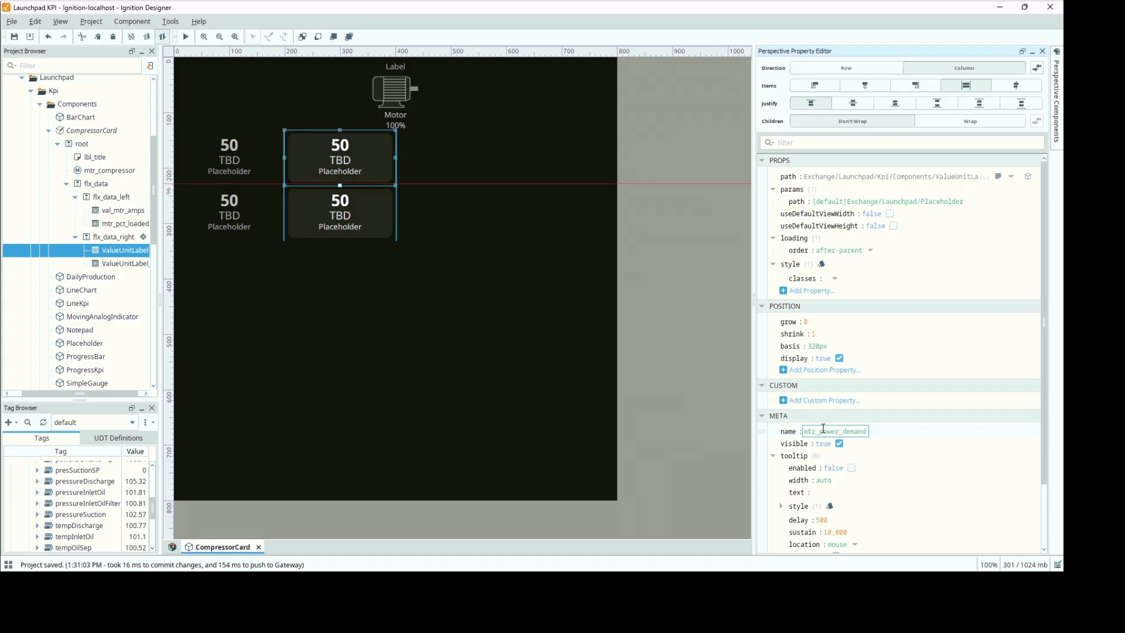
key("Return")
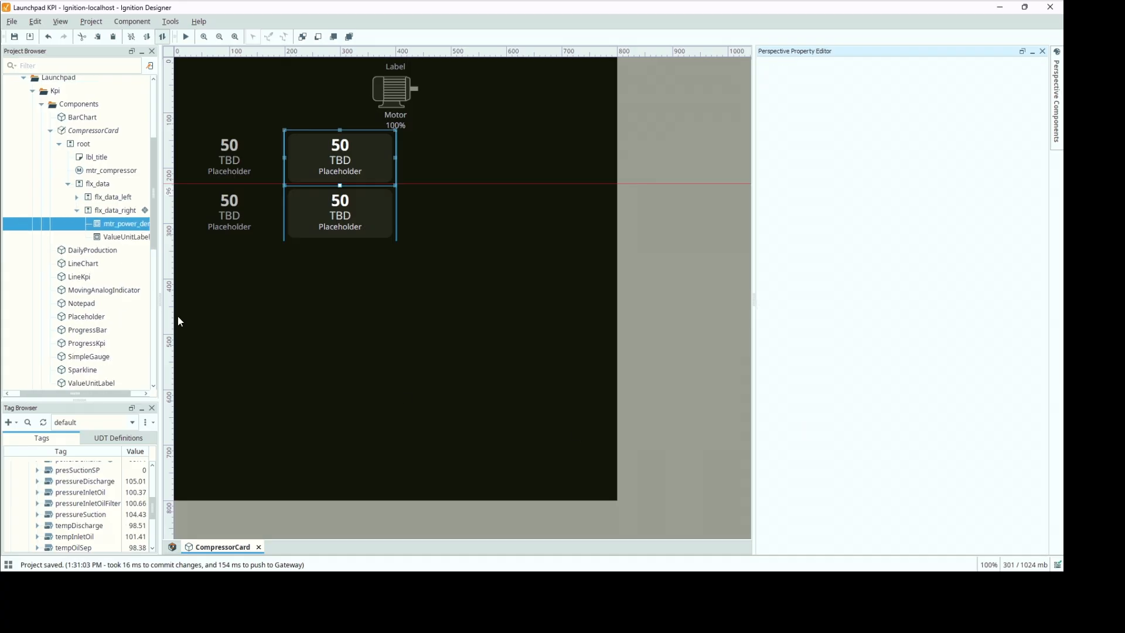
Rename the lower ValueUnitLabel in flx_data_right as mtr_inlet_pressure.
left_click(354, 203)
left_click(858, 432)
type("mtr_inle")
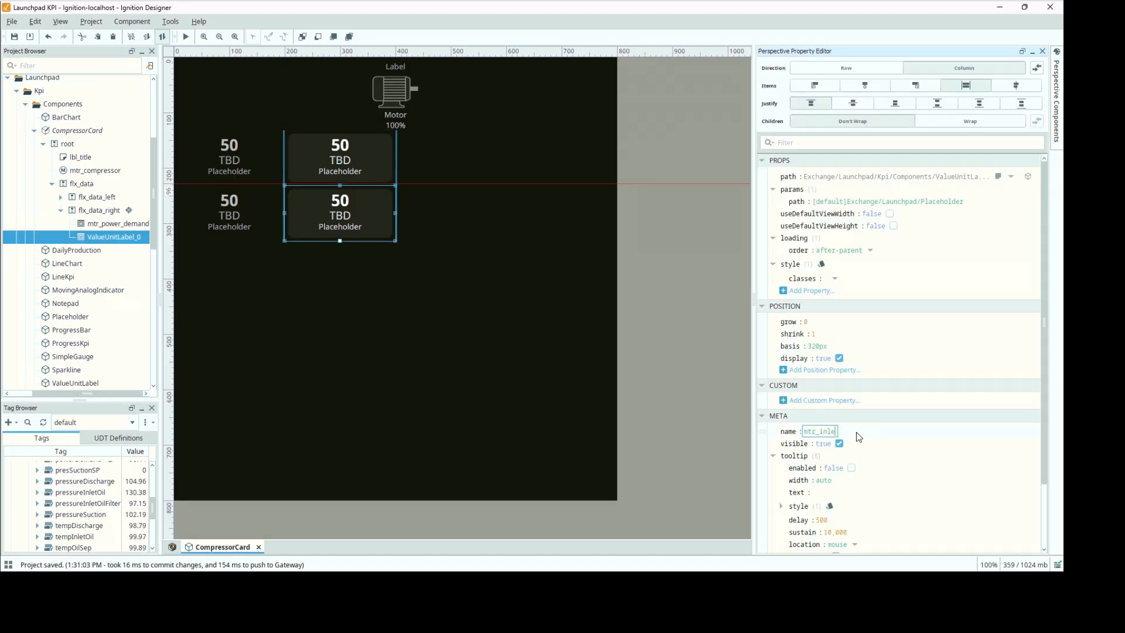
type("t_pressure")
key("Return")
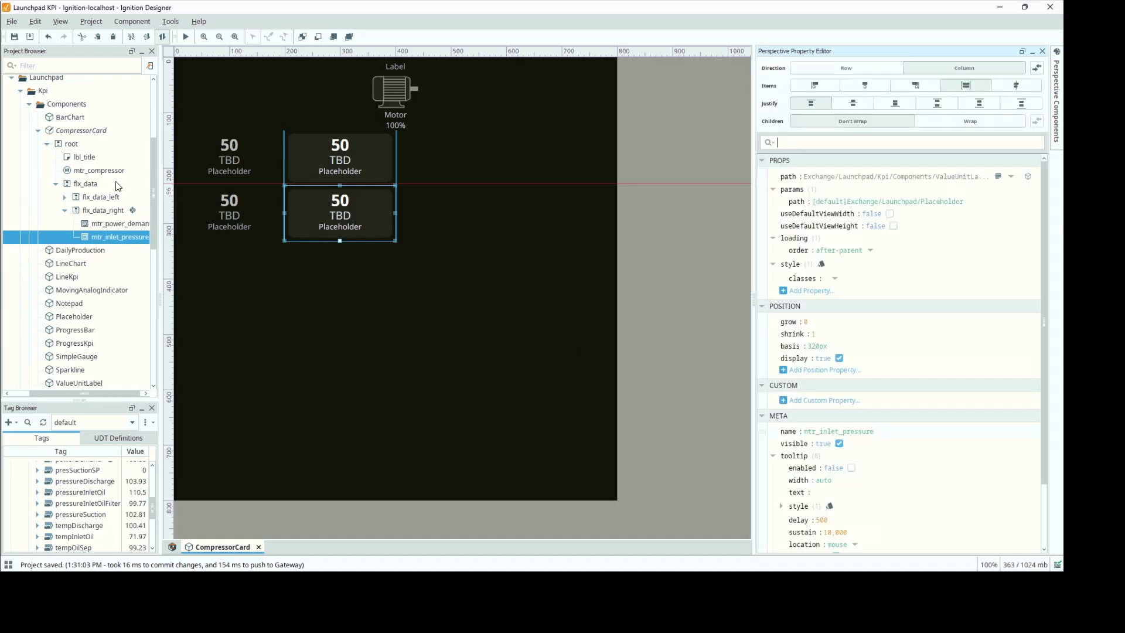
Rename the lower ValueUnitLabel in flx_data_left as val_pct_loaded.
left_click(64, 197)
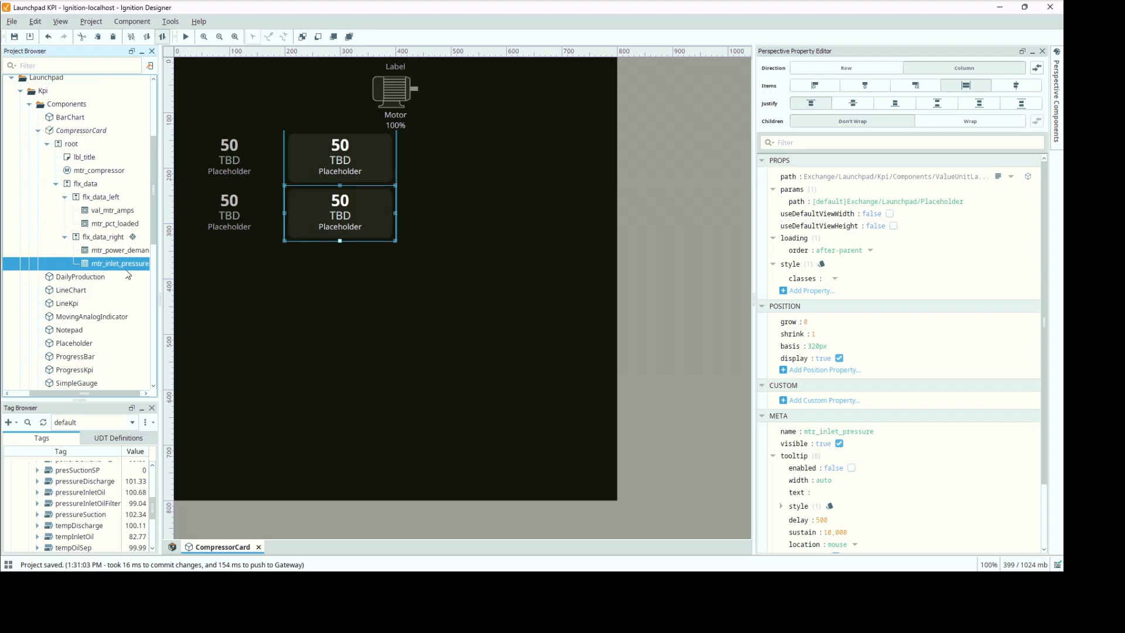
left_click(115, 210)
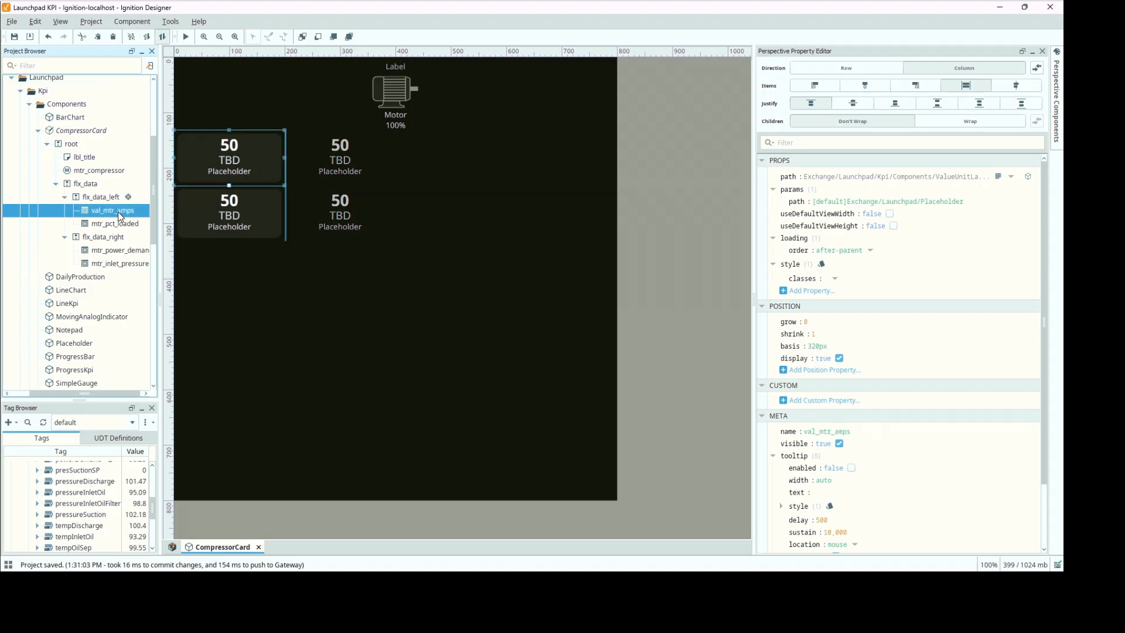
left_click(117, 226)
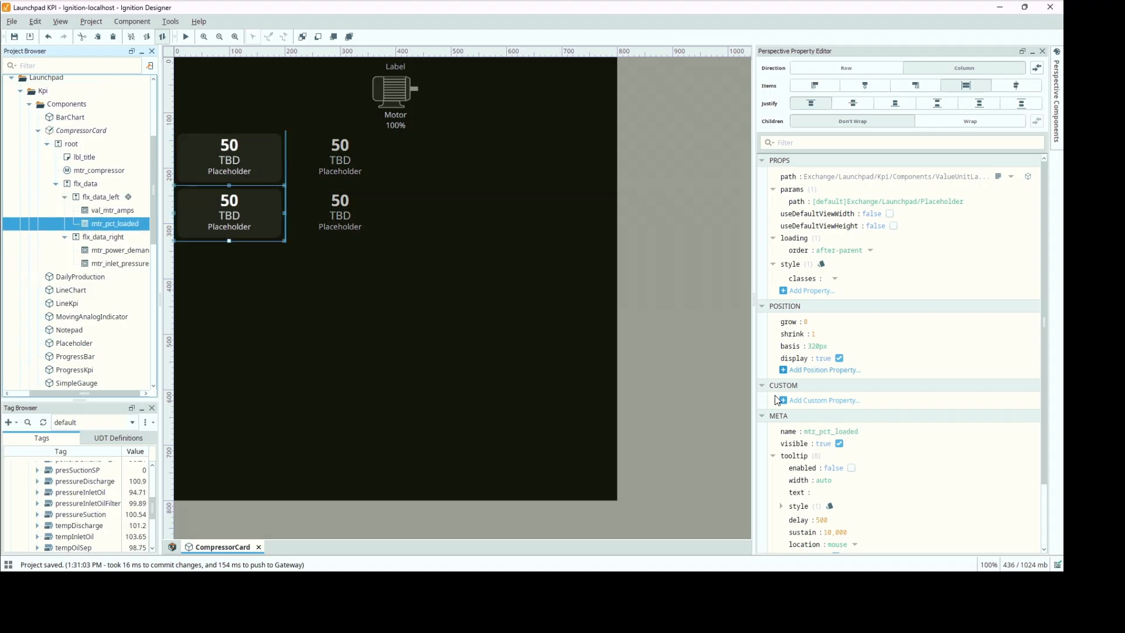
double_click(816, 431)
left_click(816, 432)
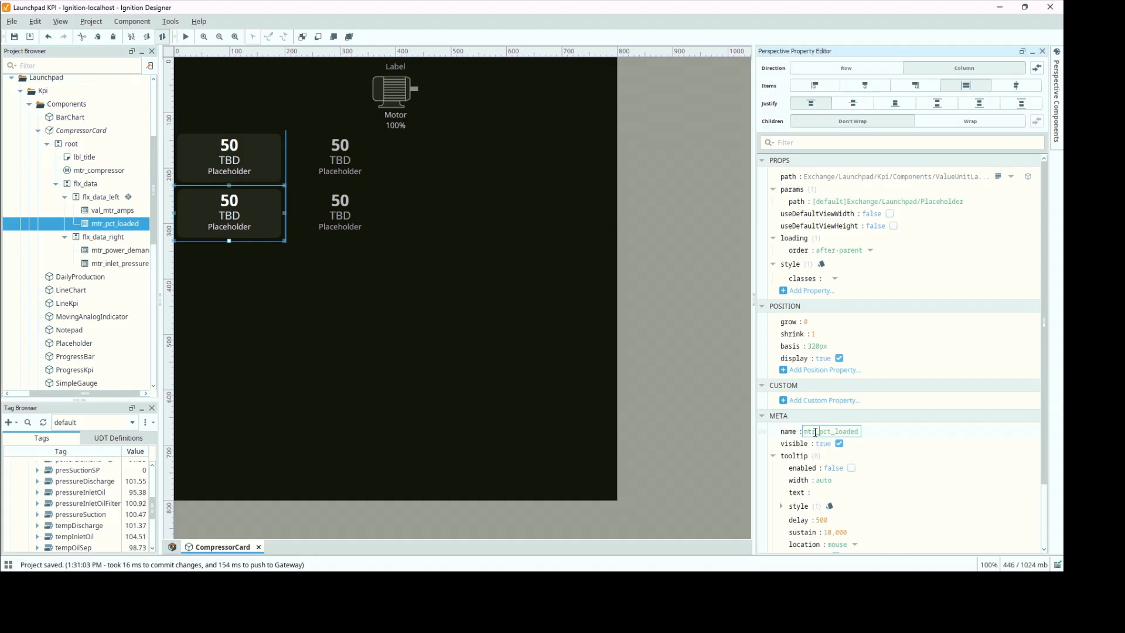
key("Delete")
key("Delete")
key("Delete")
type("val")
key("Return")
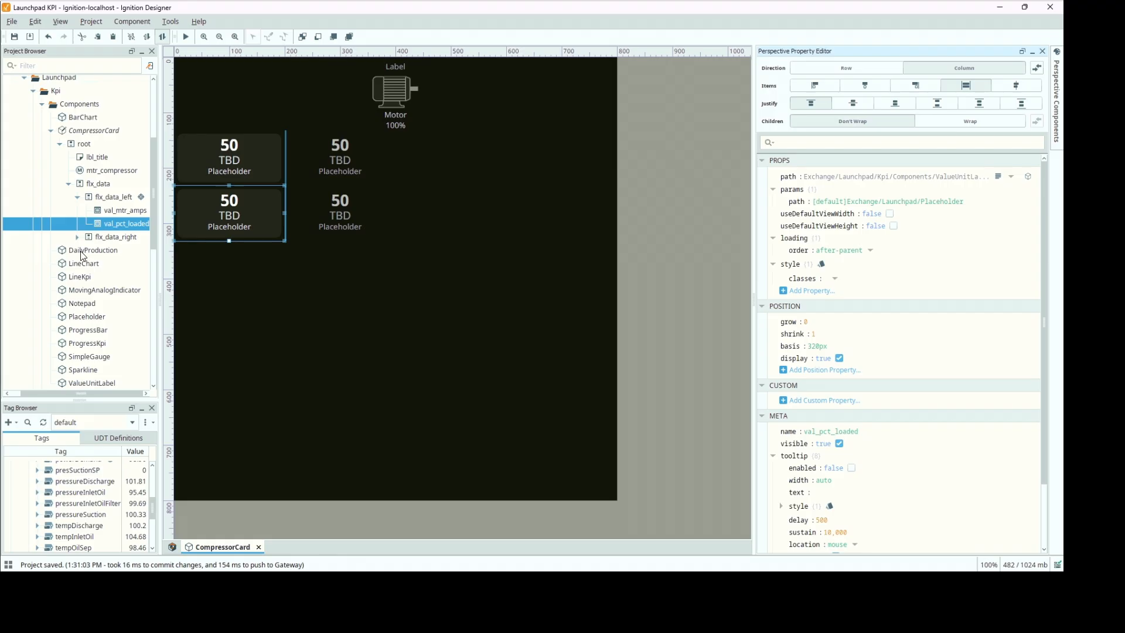
Rename the upper ValueUnitLabel in flx_data_right as val_power_demand.
left_click(76, 237)
left_click(113, 251)
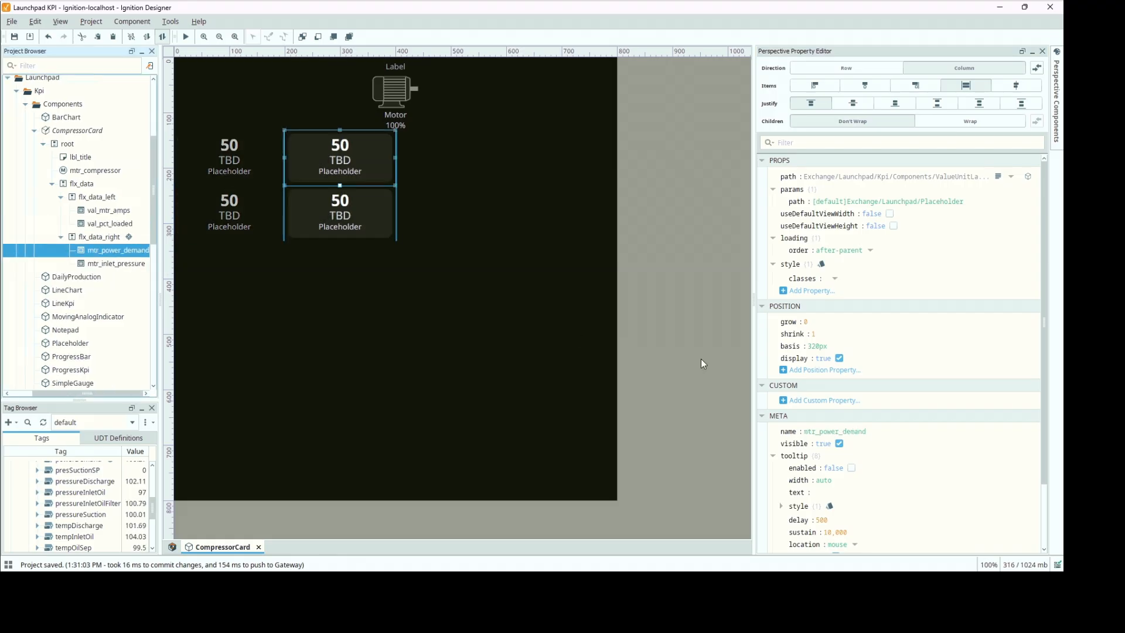
left_click(811, 432)
left_click_drag(816, 431, 751, 413)
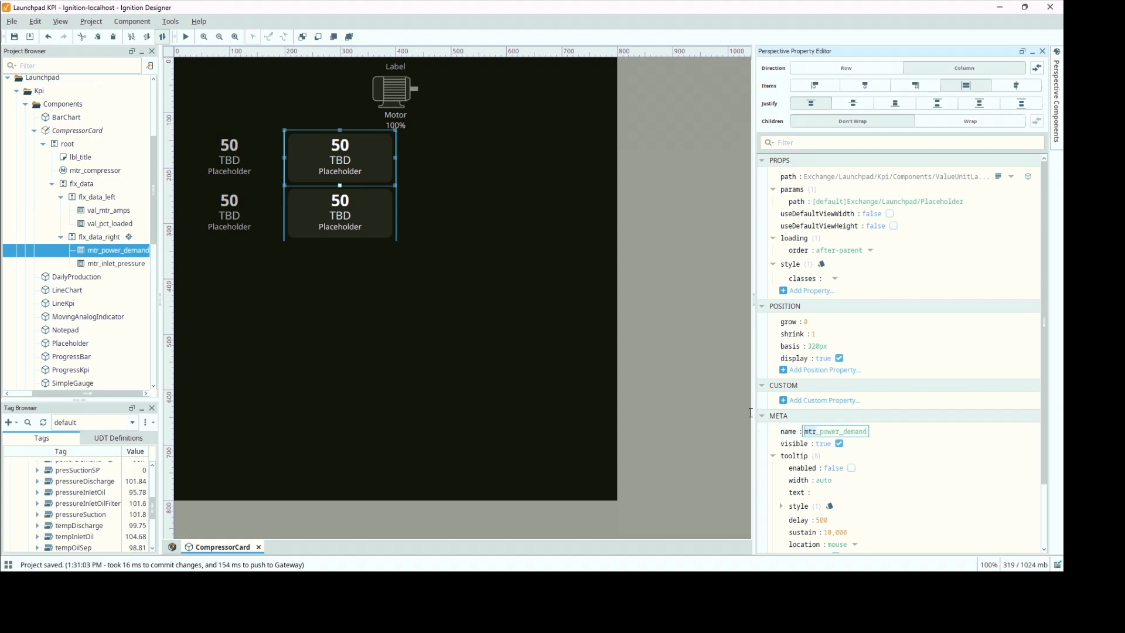
type("val")
key("Return")
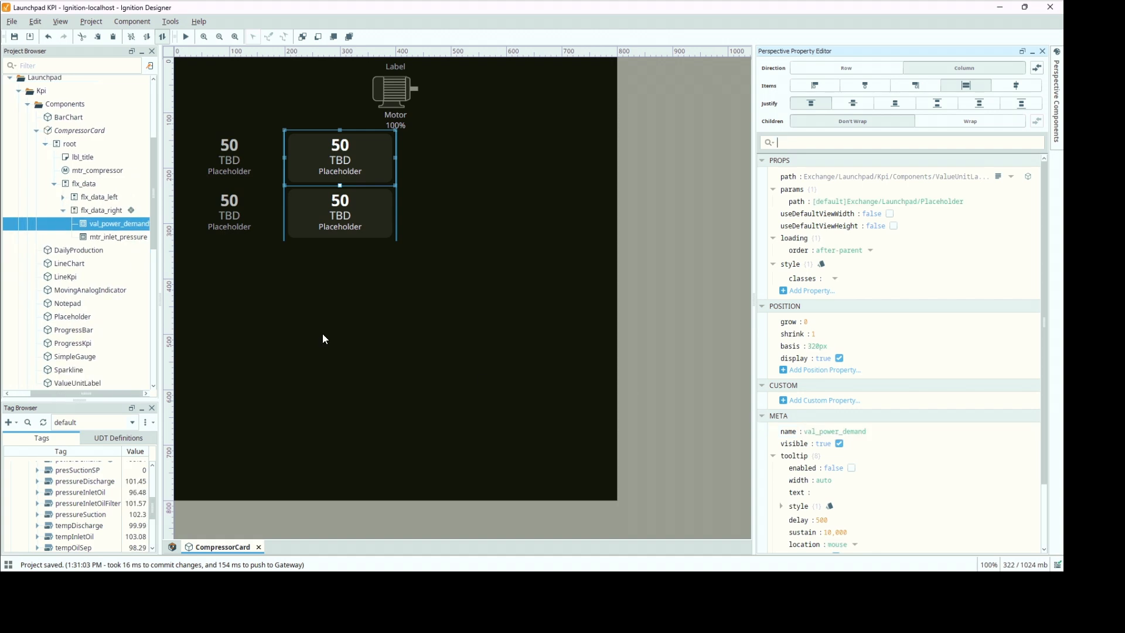
Rename the lower ValueUnitLabel in flx_data_right as val_inlet_pressure.
left_click(96, 237)
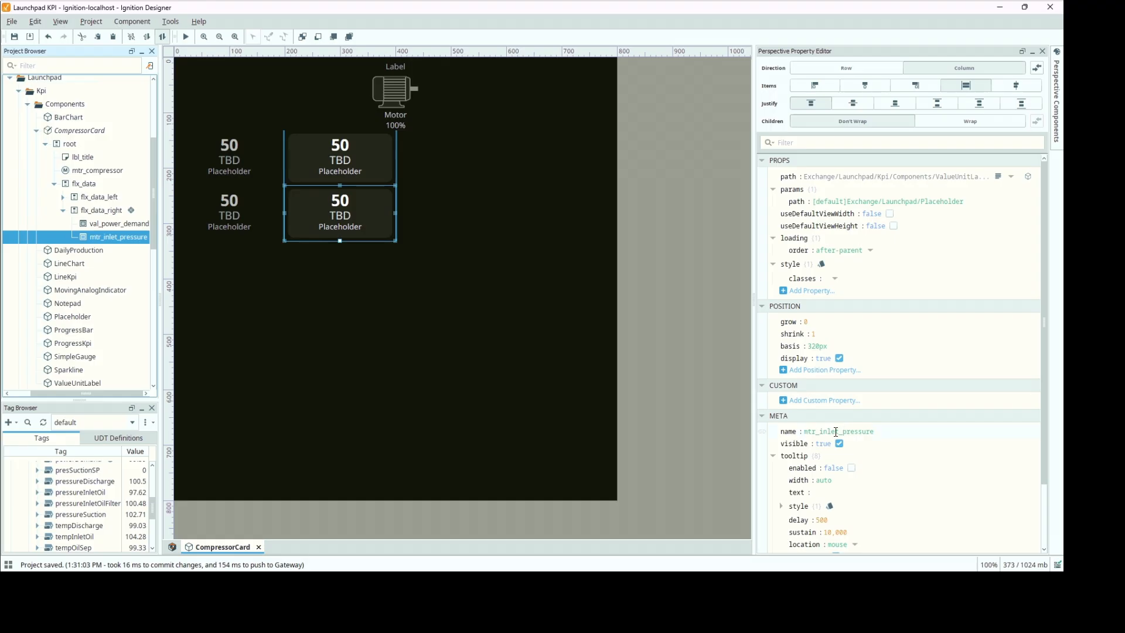
left_click(816, 432)
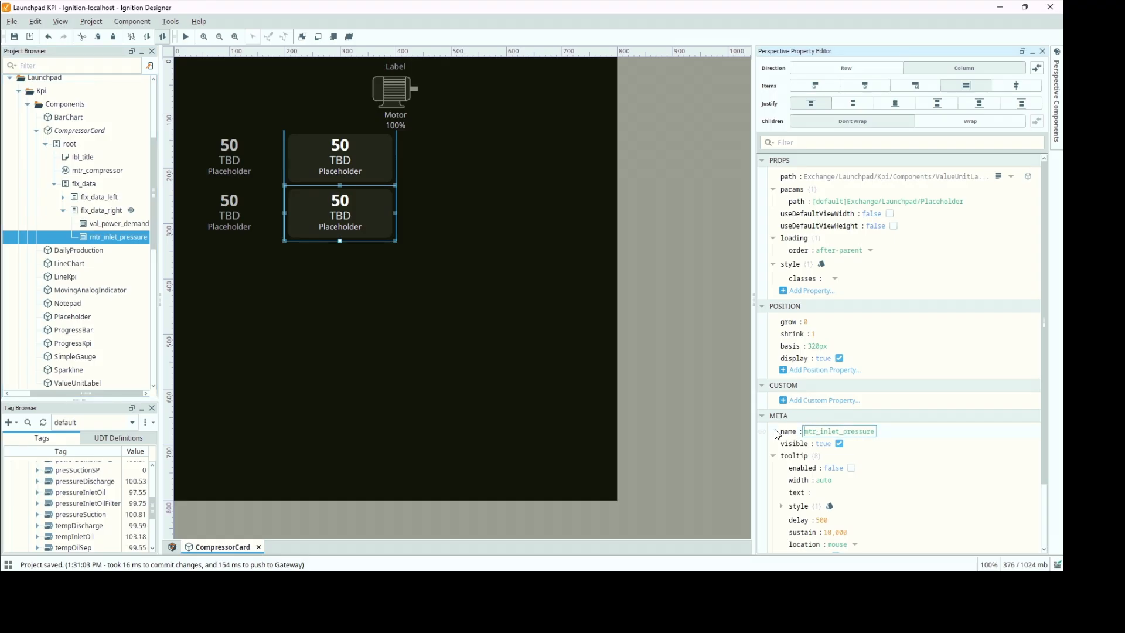
key("shift+Right")
key("shift+Right")
key("shift+Right")
type("val")
key("Return")
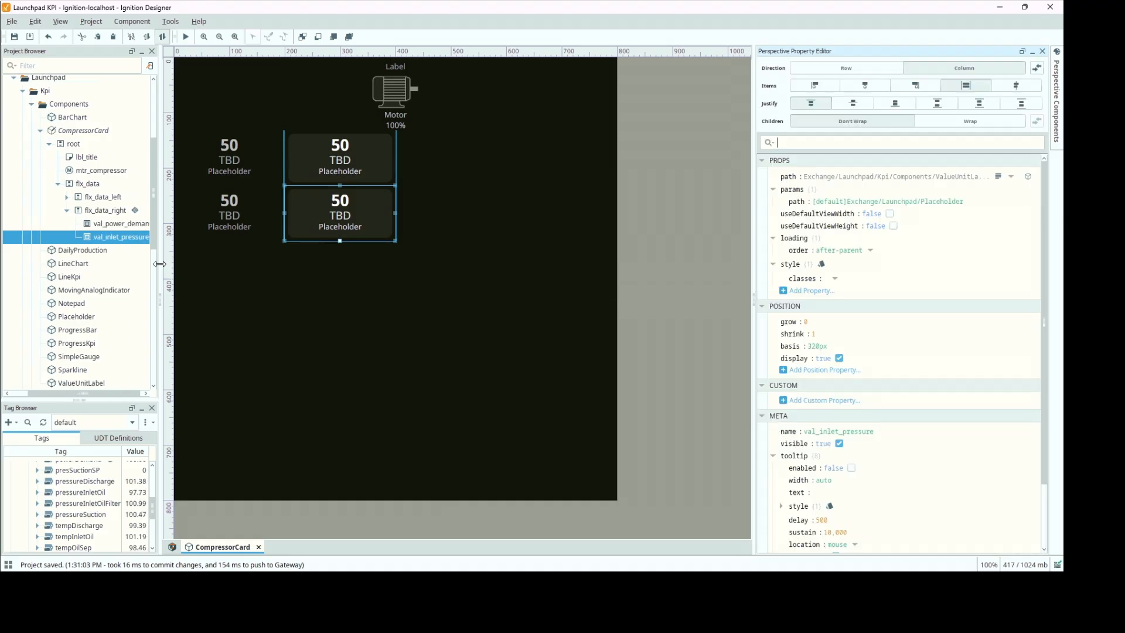
Widen the project tree and set the grow position property of the flx_data_left container to 1.
left_click_drag(201, 268, 214, 265)
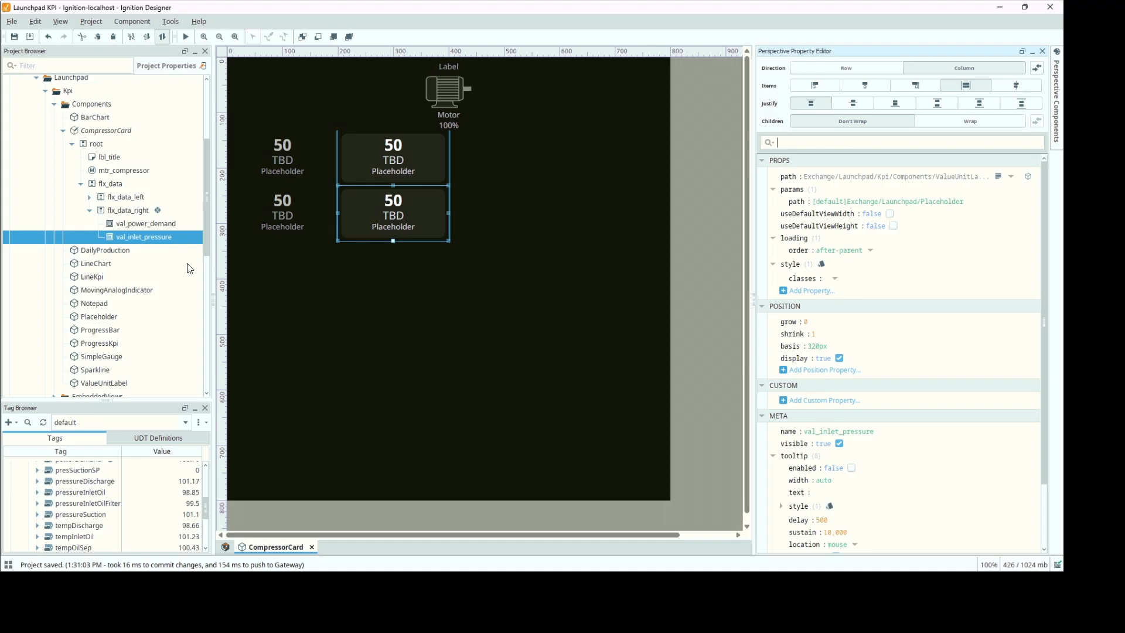
left_click(89, 197)
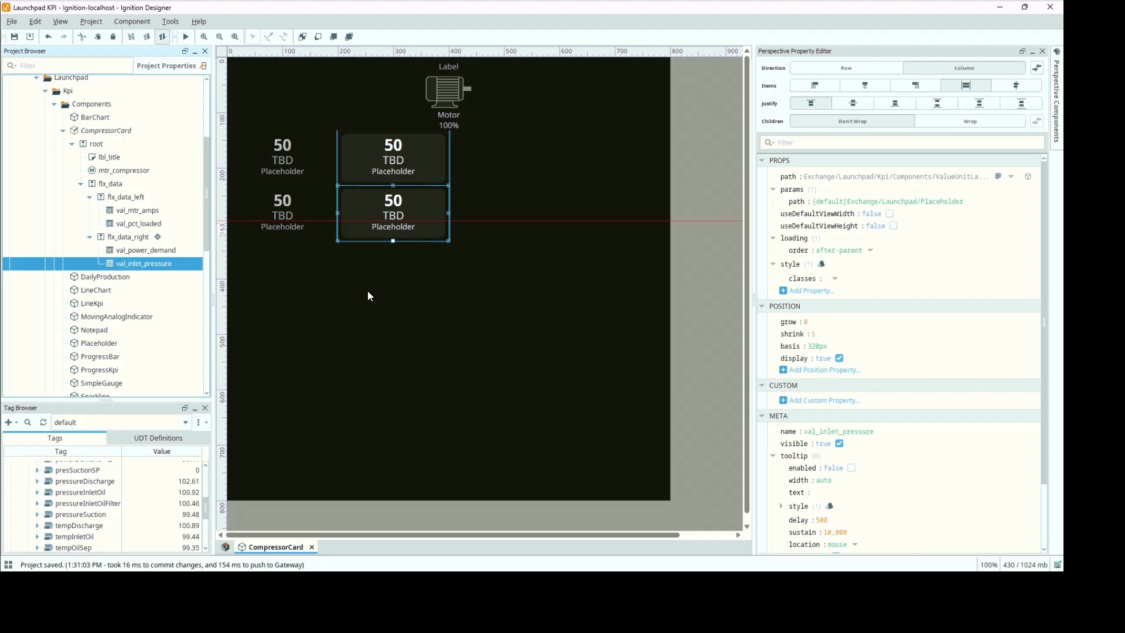
left_click(131, 200)
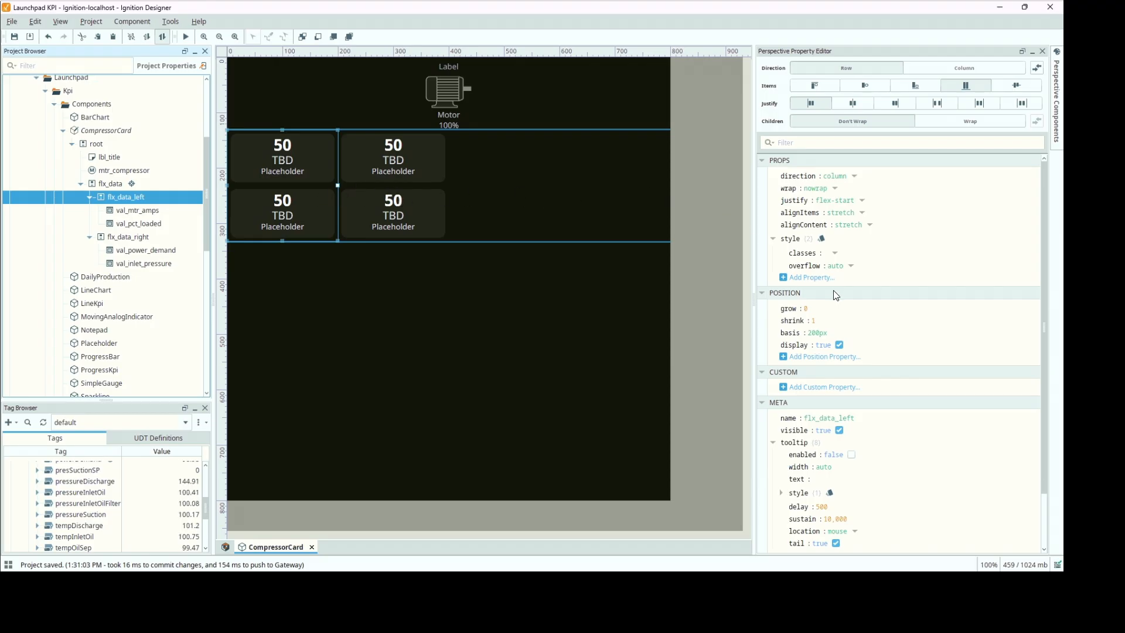
left_click(807, 308)
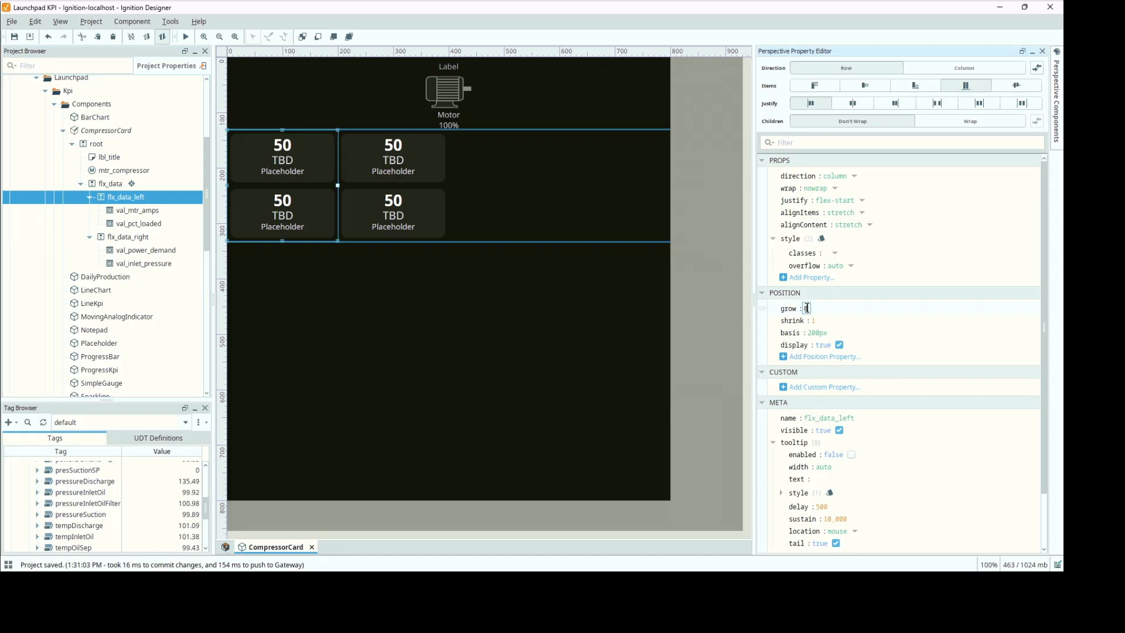
type("1")
key("Return")
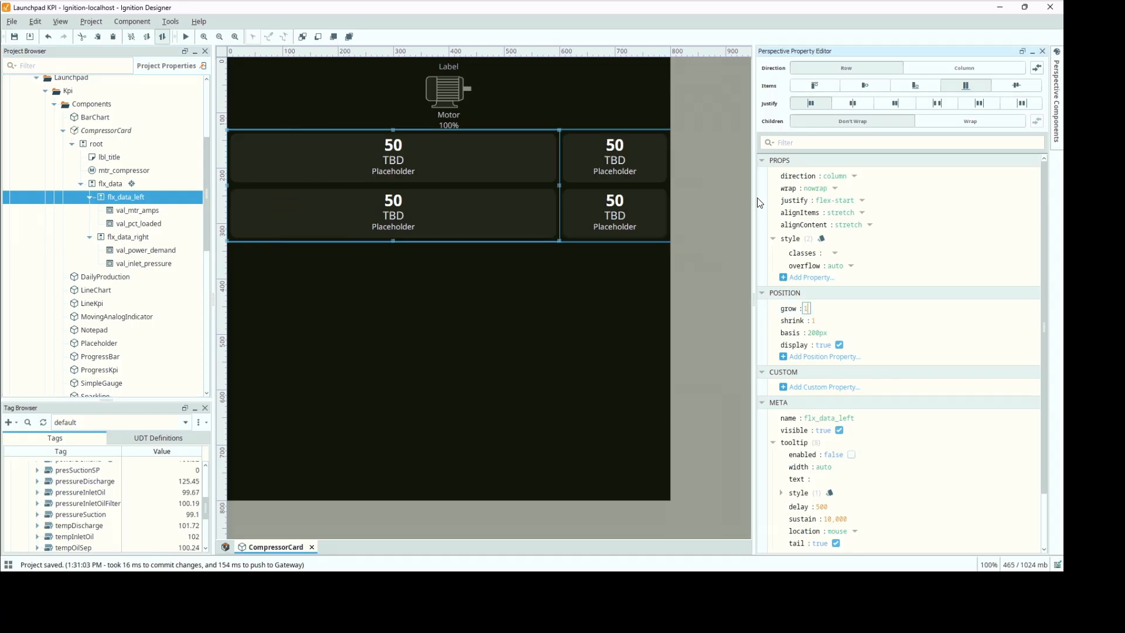
Set the grow position property of the flx_data_right container to 1.
left_click(129, 236)
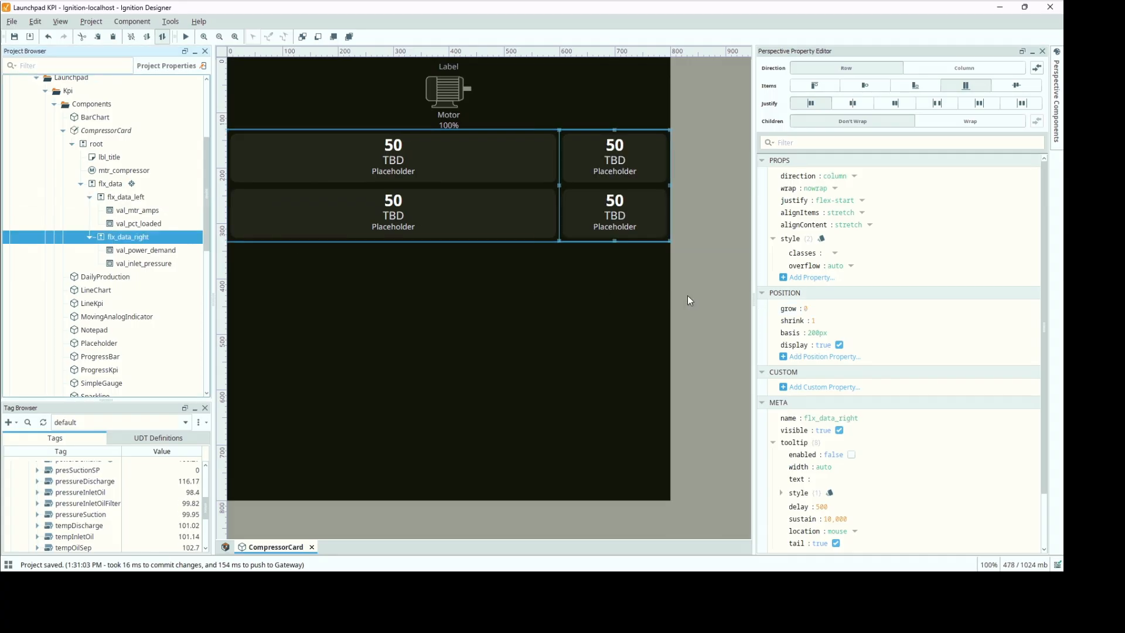
left_click(806, 308)
type("1")
key("Return")
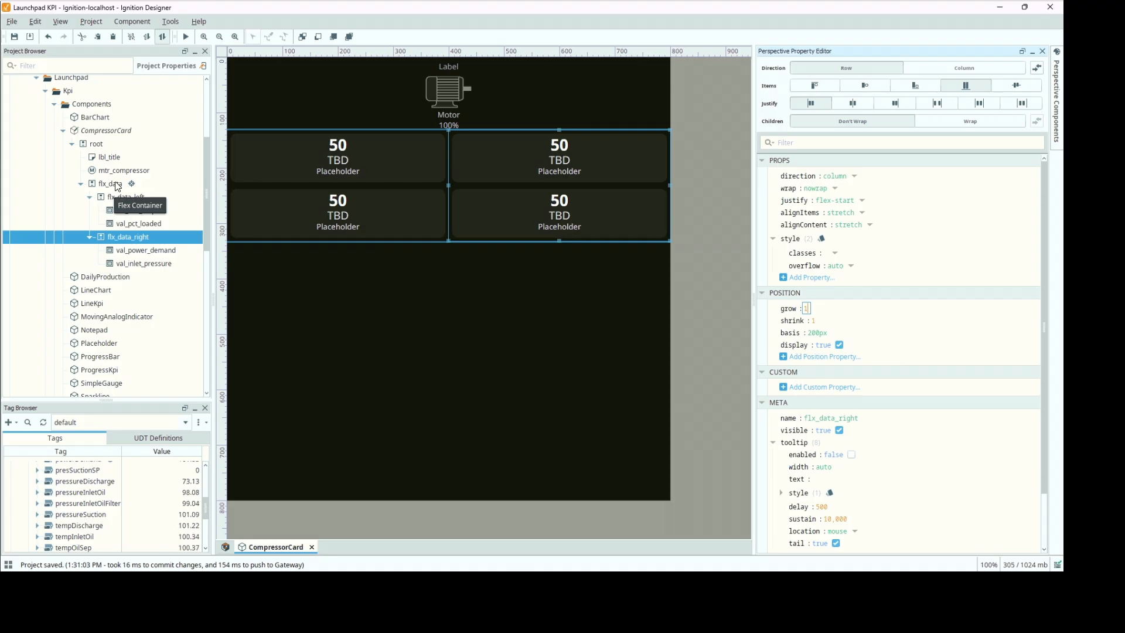
left_click(719, 237)
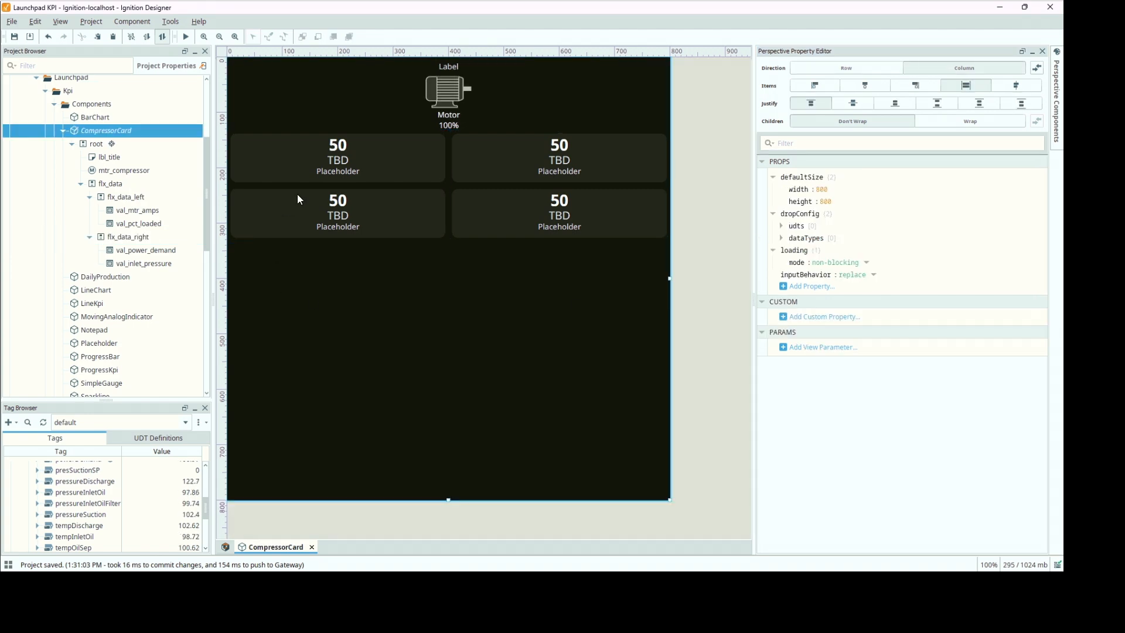
Widen the property editor and add a value-type view parameter named tagPath to the CompressorCard view.
left_click(134, 211)
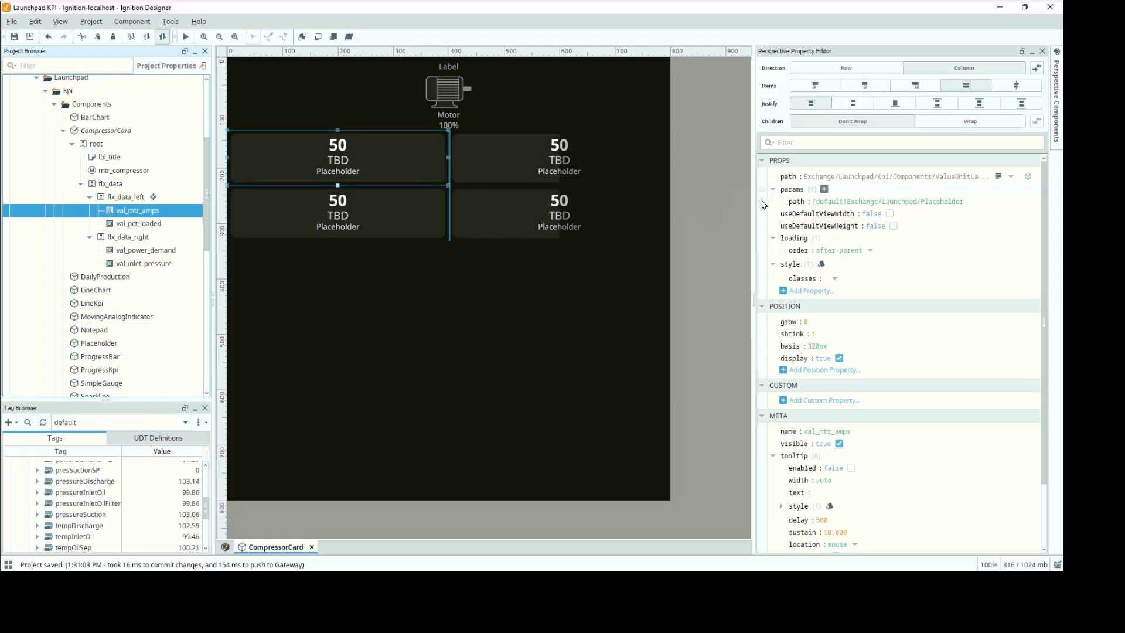
left_click_drag(754, 208, 630, 221)
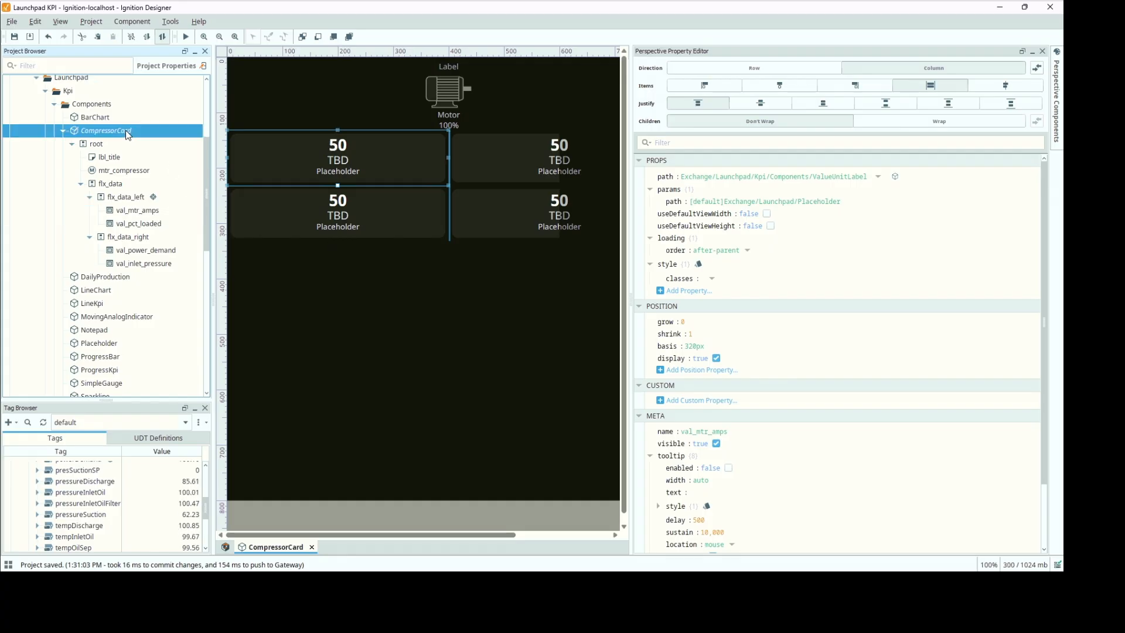
left_click(106, 130)
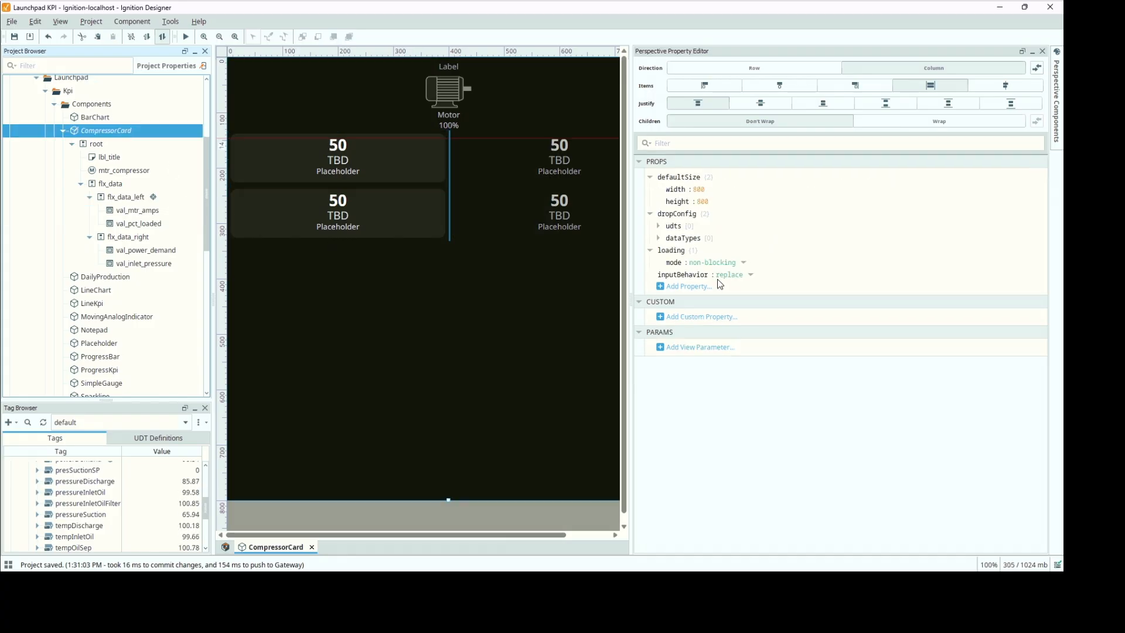
left_click(717, 350)
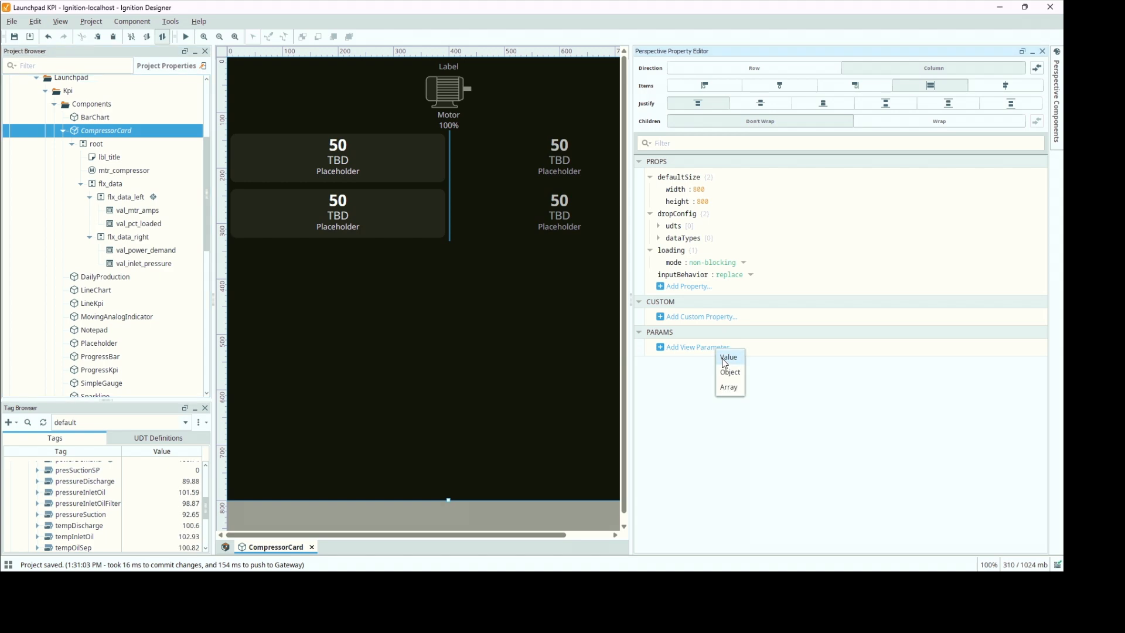
left_click(727, 358)
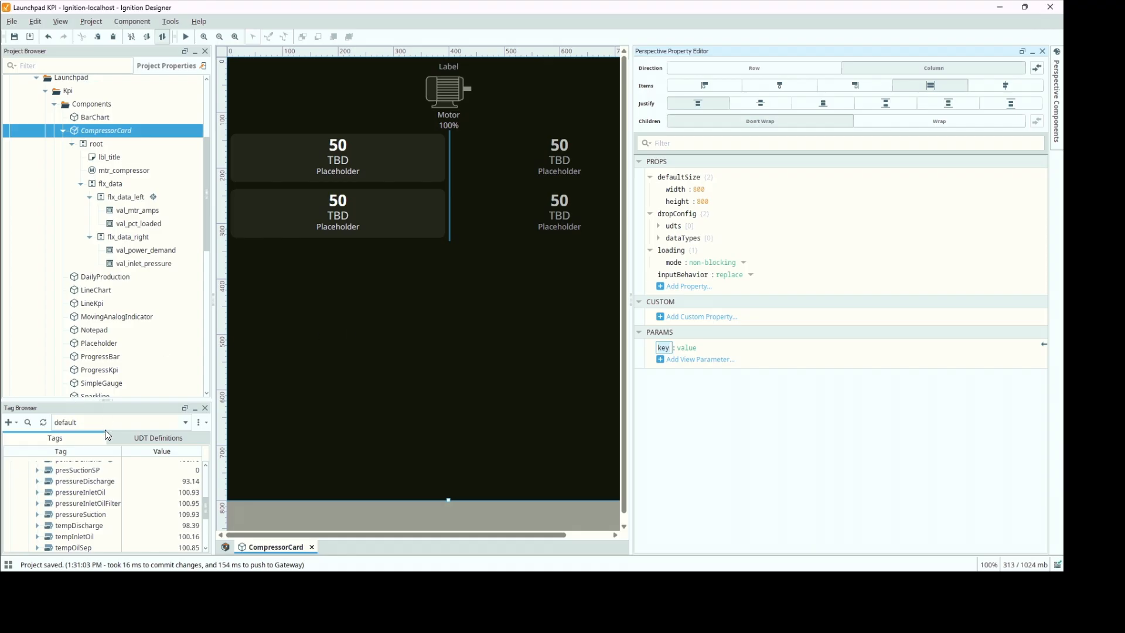
scroll(130, 477, "up", 10)
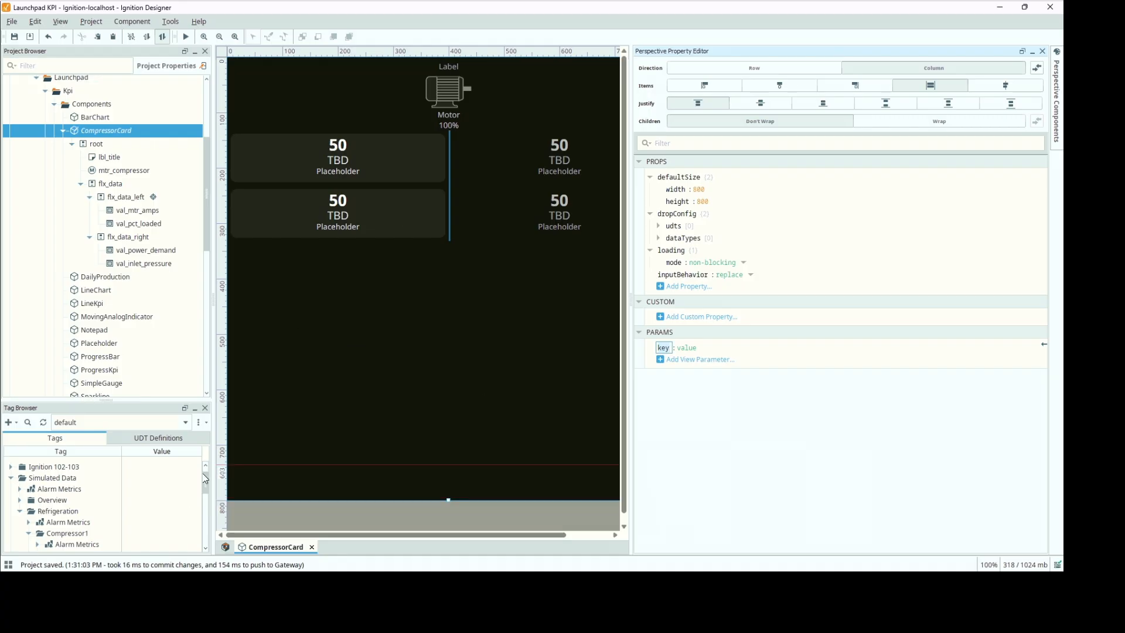
type("tagPath")
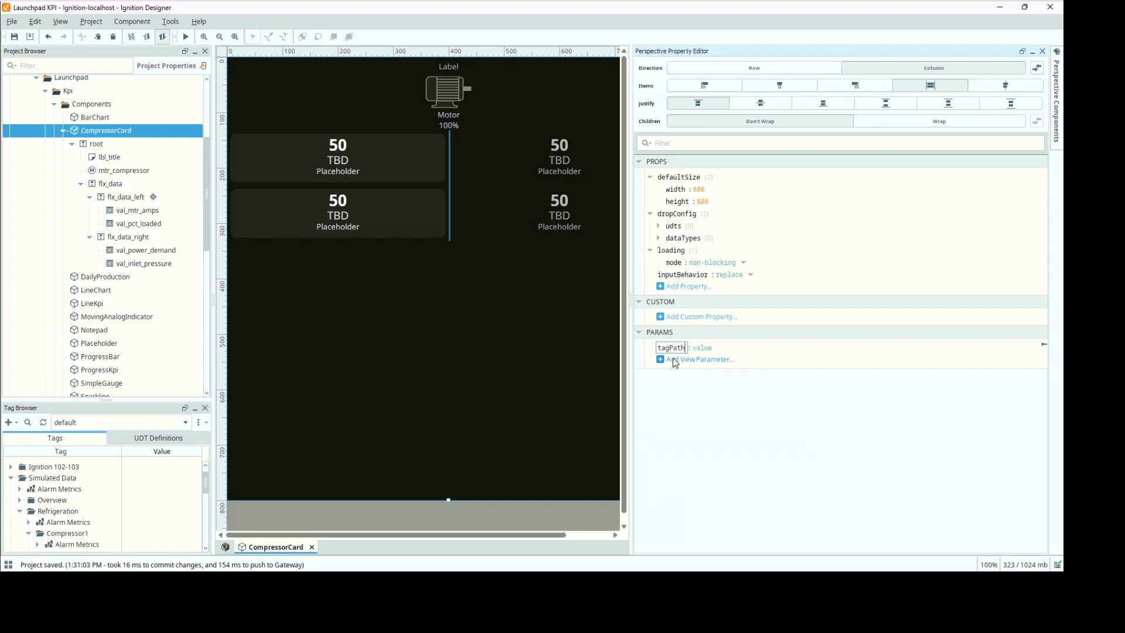
key("Return")
Copy the Compressor1 folder's tag path and set the tagPath parameter to [default]Simulated Data/Refrigeration/Compressor1.
right_click(75, 534)
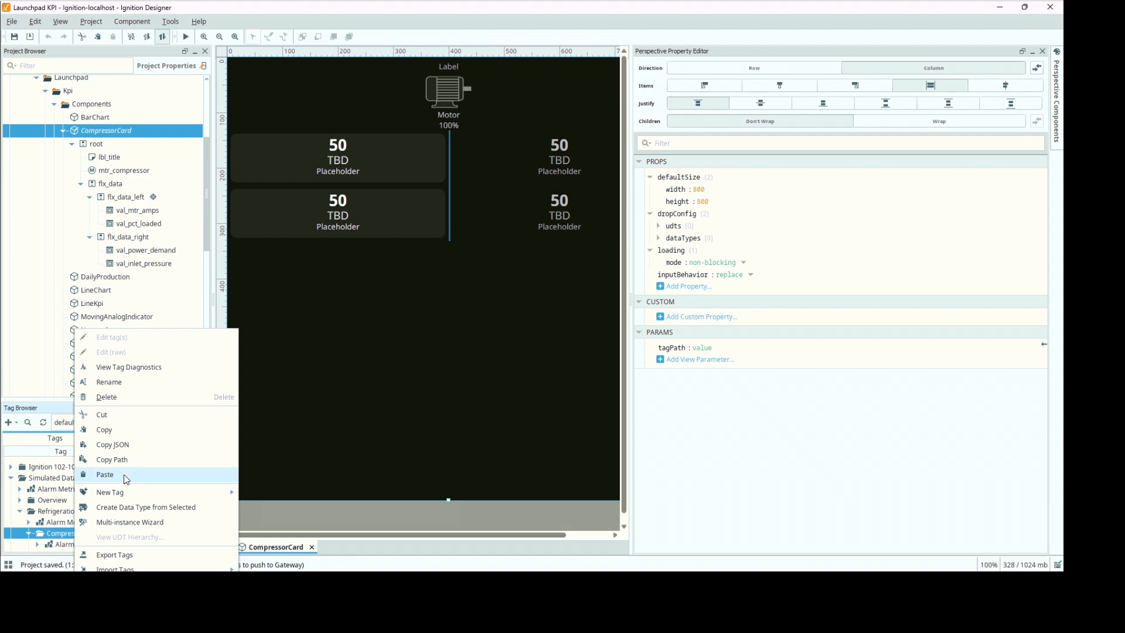
left_click(708, 349)
left_click(704, 348)
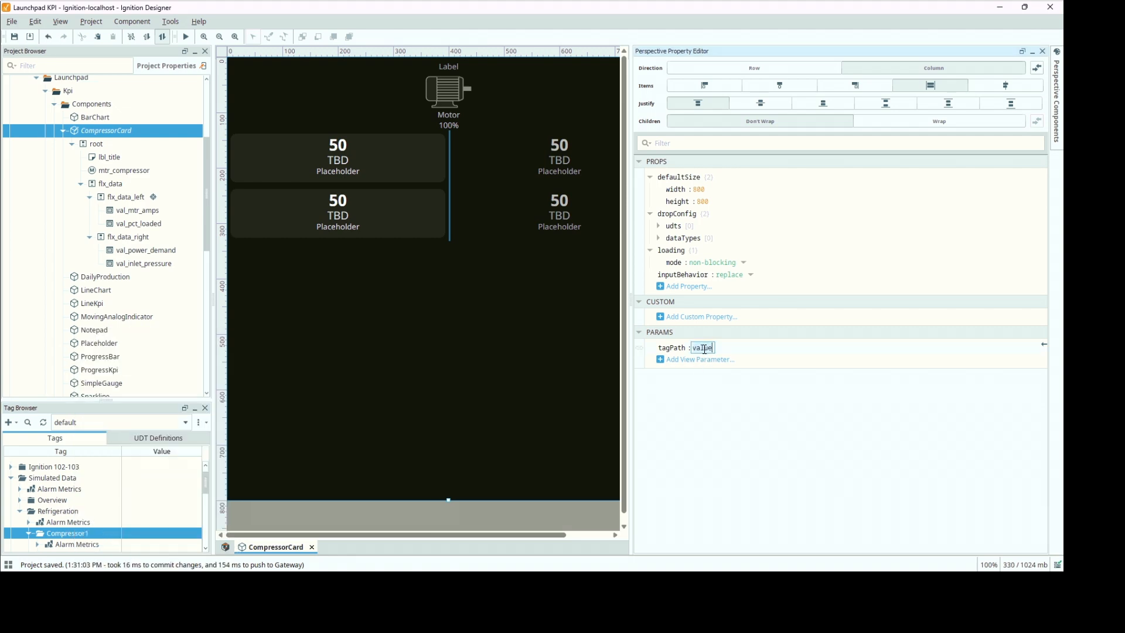
type("[default]Simulated Data/Refrigeration/Compressor1")
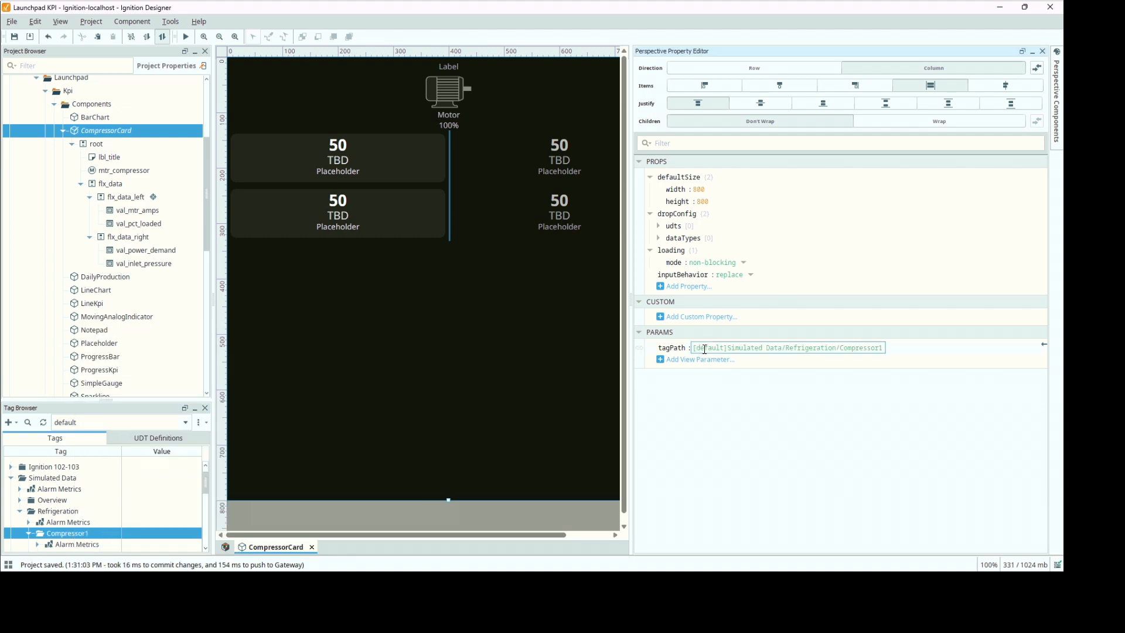
left_click(417, 299)
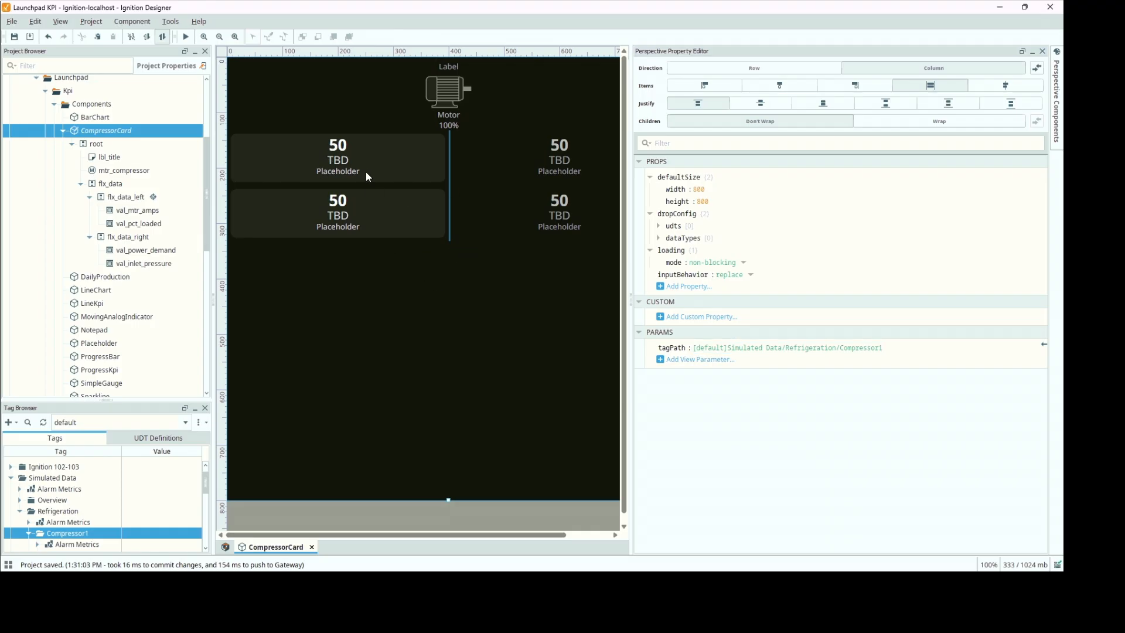
Enlarge the tag browser and copy the tag path of Compressor1's motorAmps tag.
left_click(140, 210)
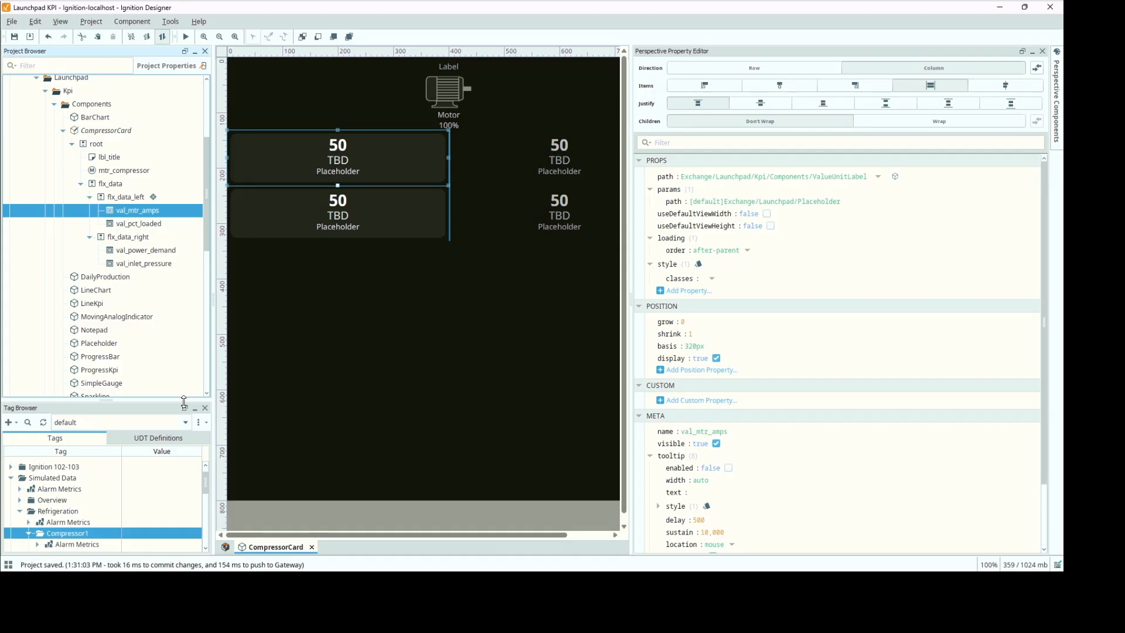
left_click_drag(184, 400, 176, 243)
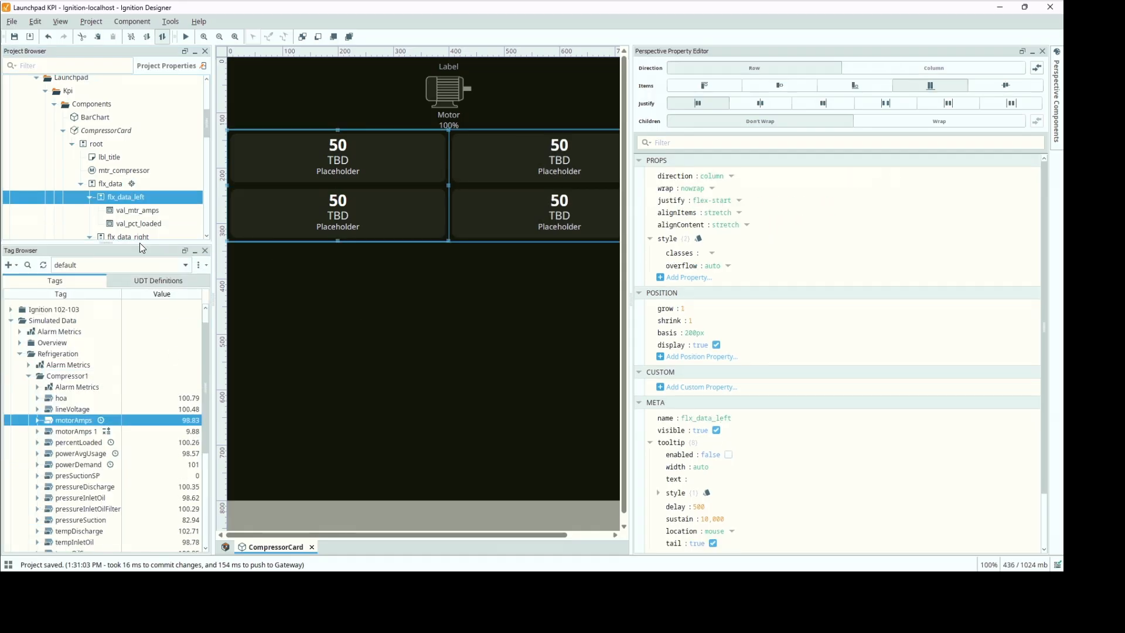
right_click(79, 420)
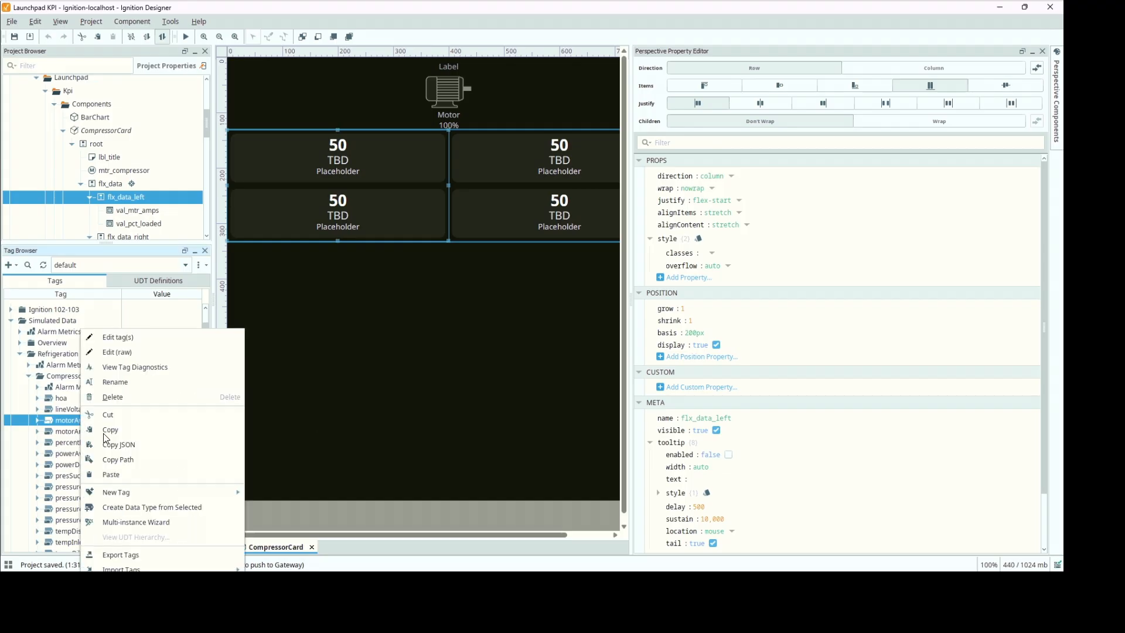
left_click(118, 460)
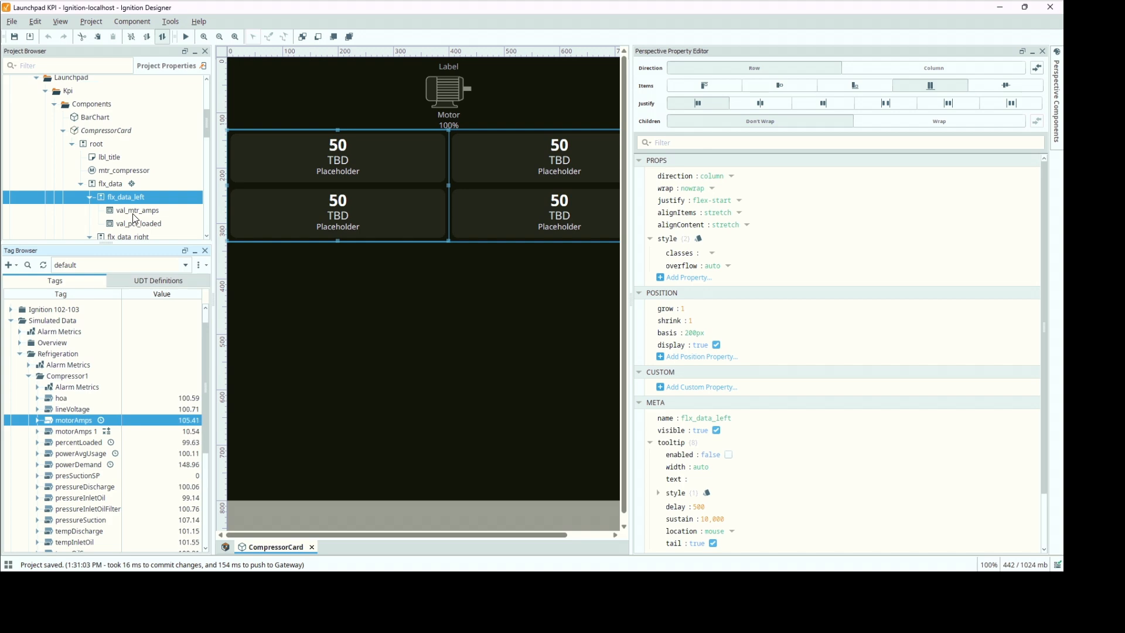
Create an expression binding on the path parameter of val_mtr_amps and paste the copied motorAmps path into it.
left_click(134, 212)
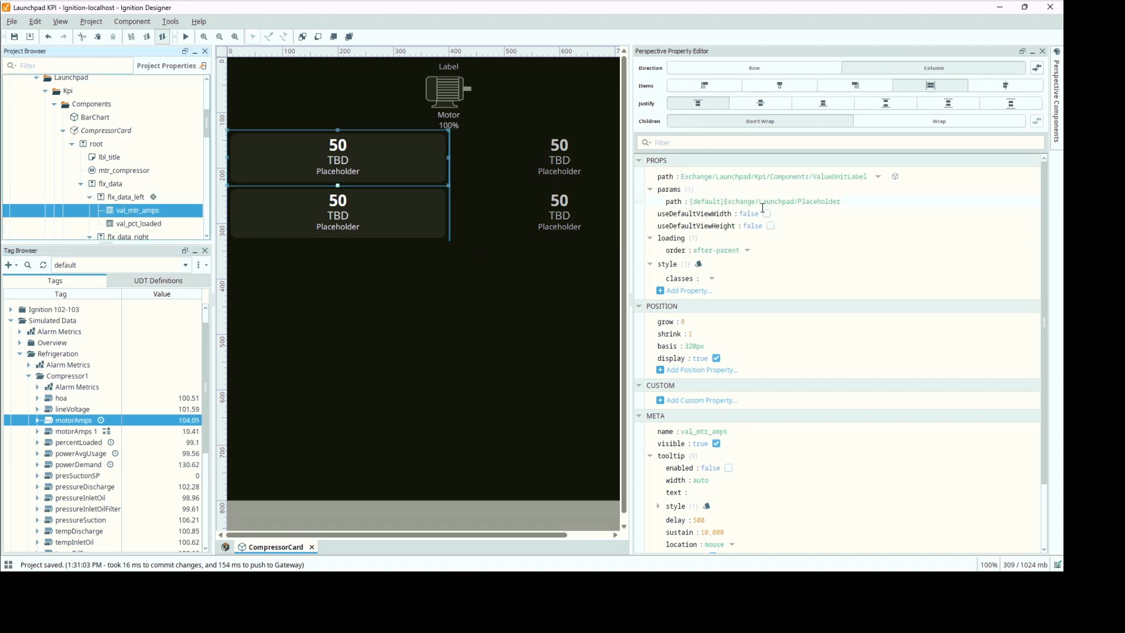
left_click(640, 205)
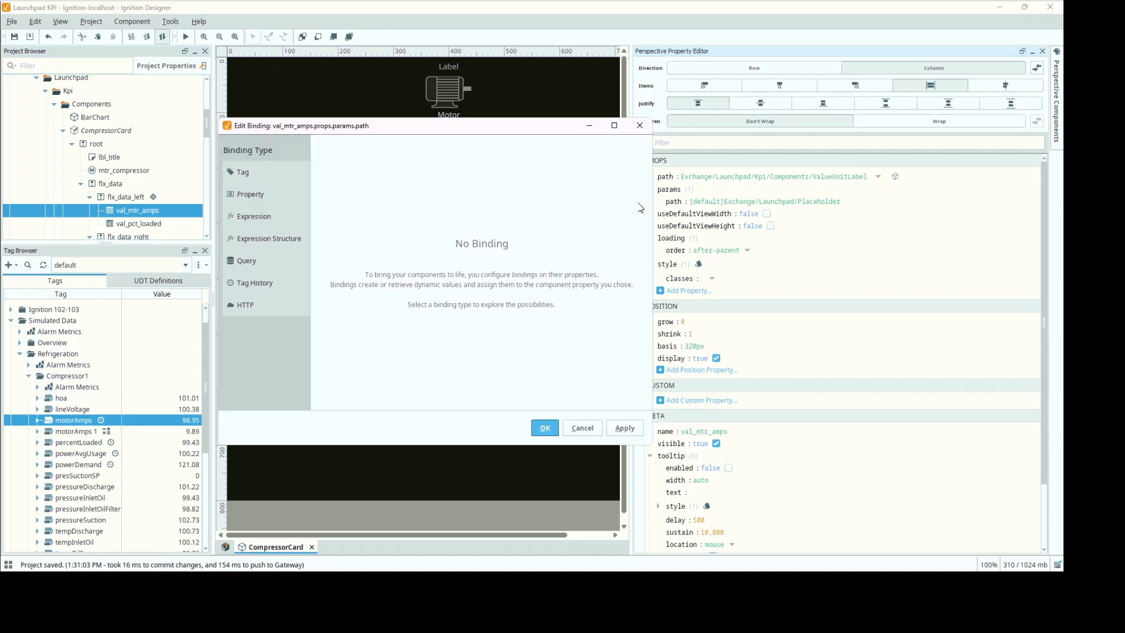
left_click(254, 217)
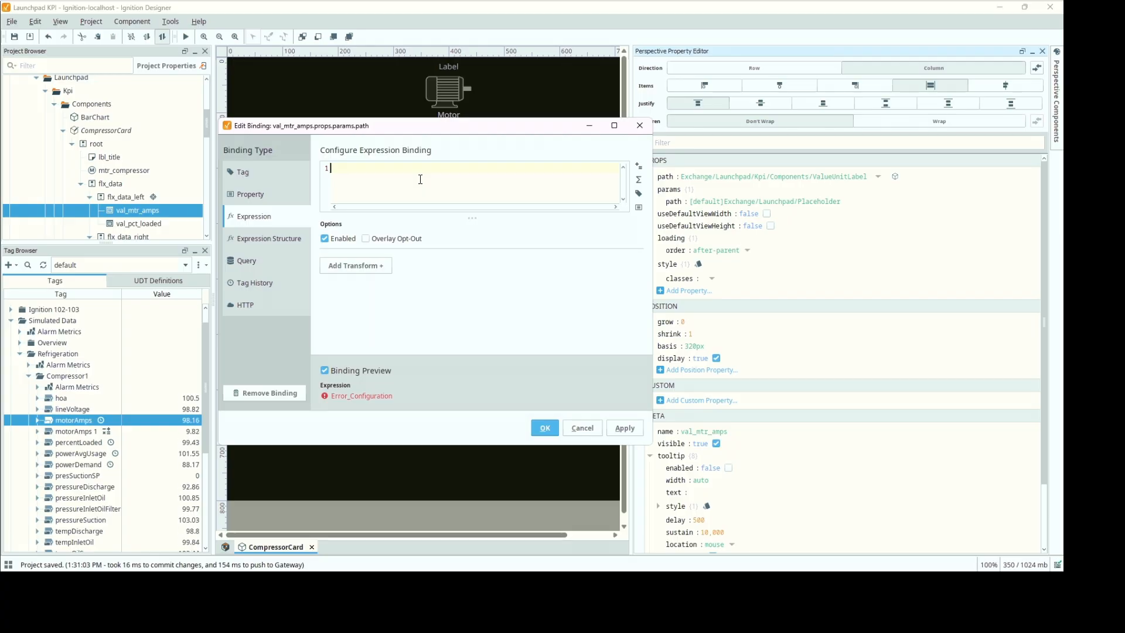
key("ctrl+v")
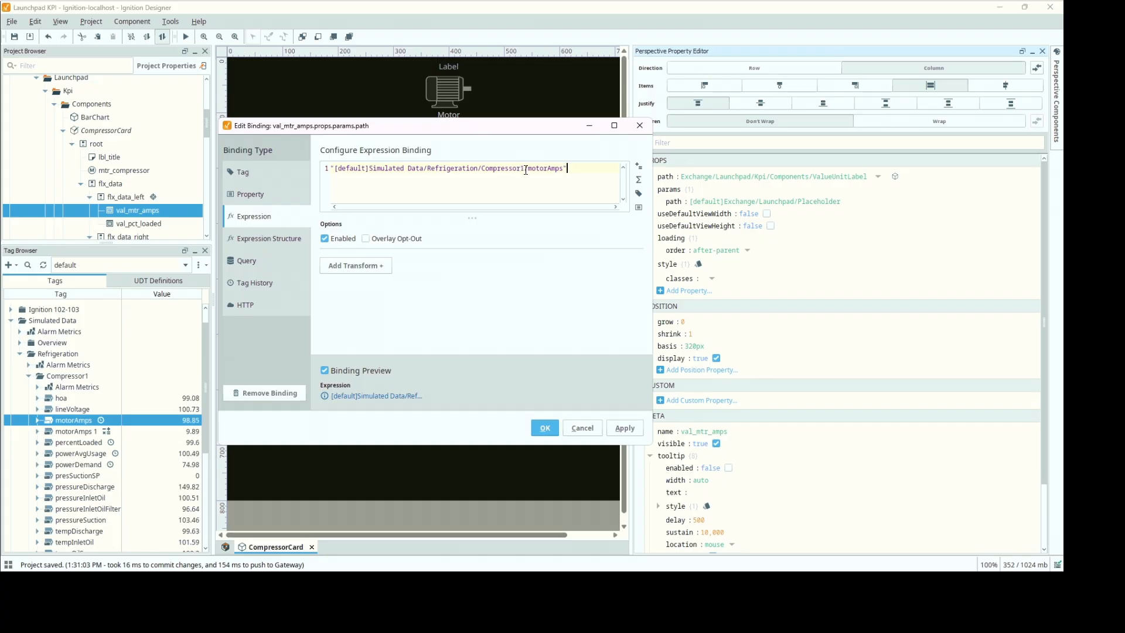
Replace the fixed compressor folder path so the val_mtr_amps expression reads {view.params.tagPath}+"/motorAmps", and apply the binding.
left_click(525, 169)
left_click(336, 168, "shift")
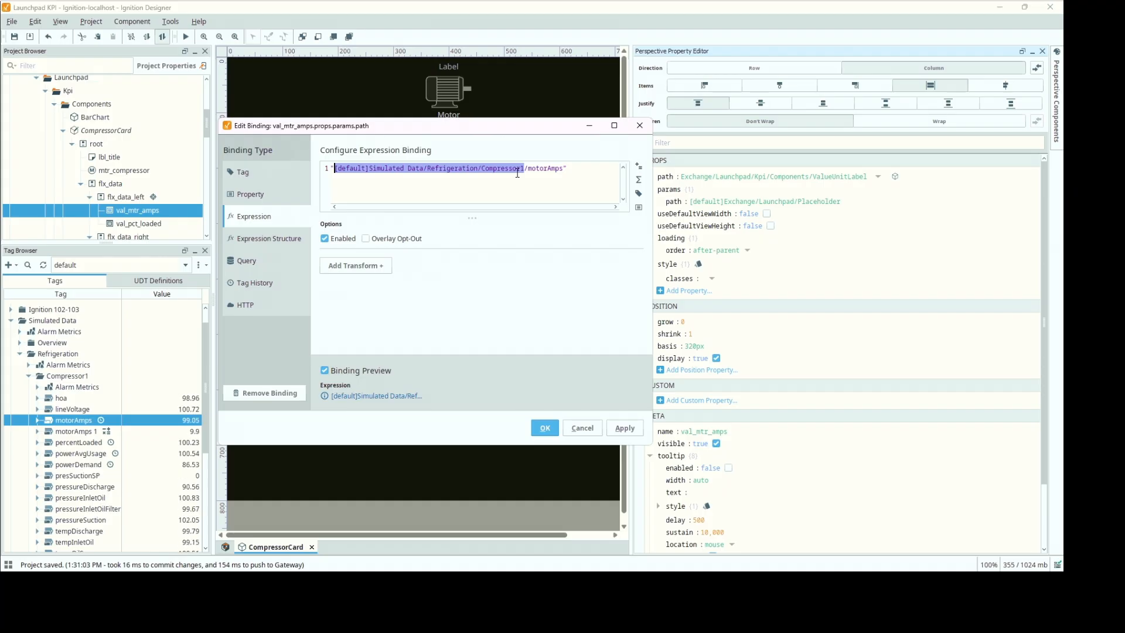
key("BackSpace")
key("Left")
type("+")
key("Left")
left_click(639, 207)
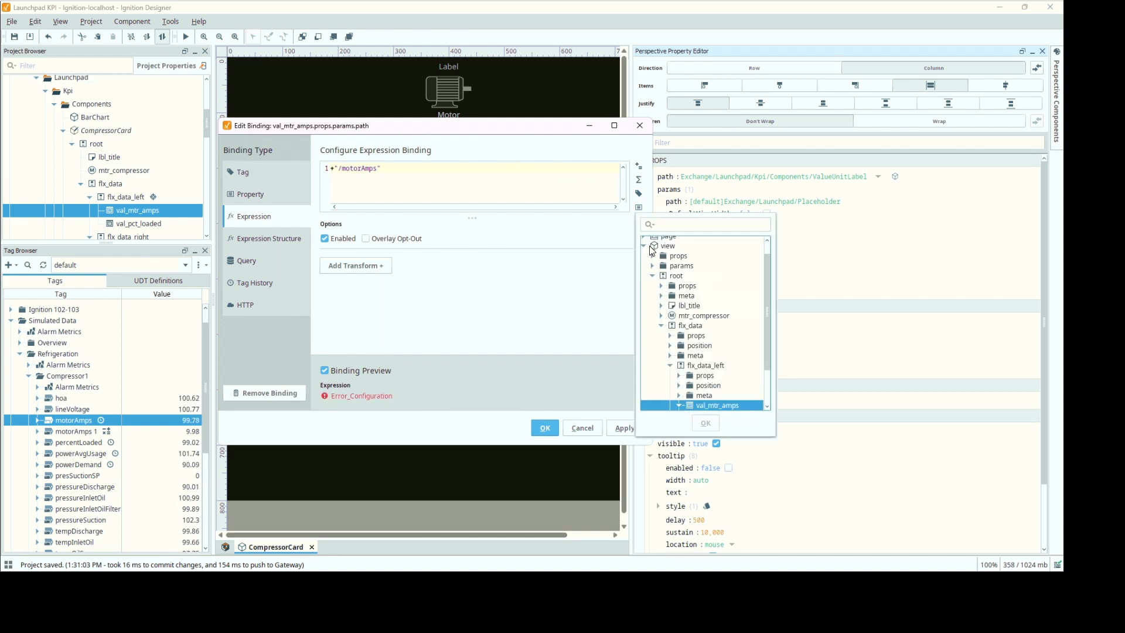
left_click(653, 266)
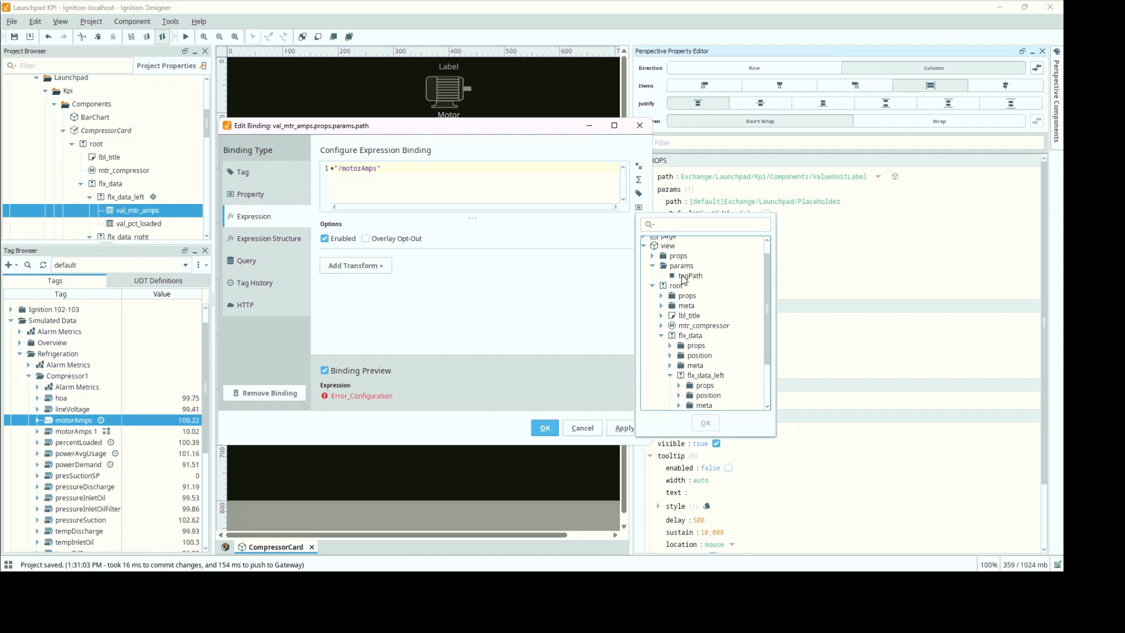
left_click(691, 276)
left_click(705, 423)
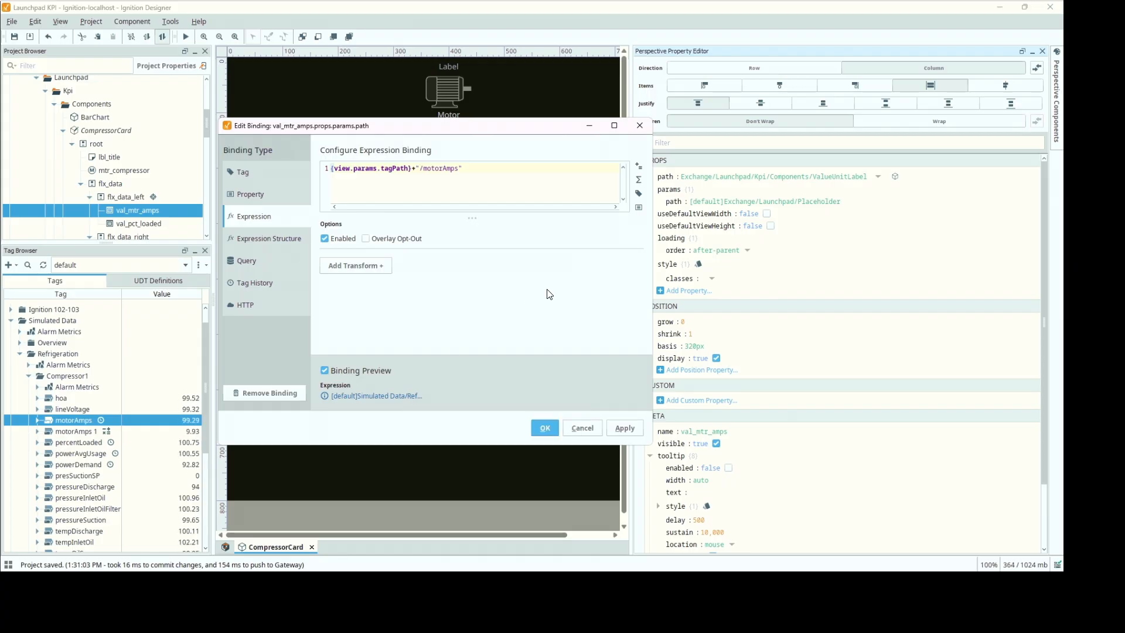
left_click(545, 428)
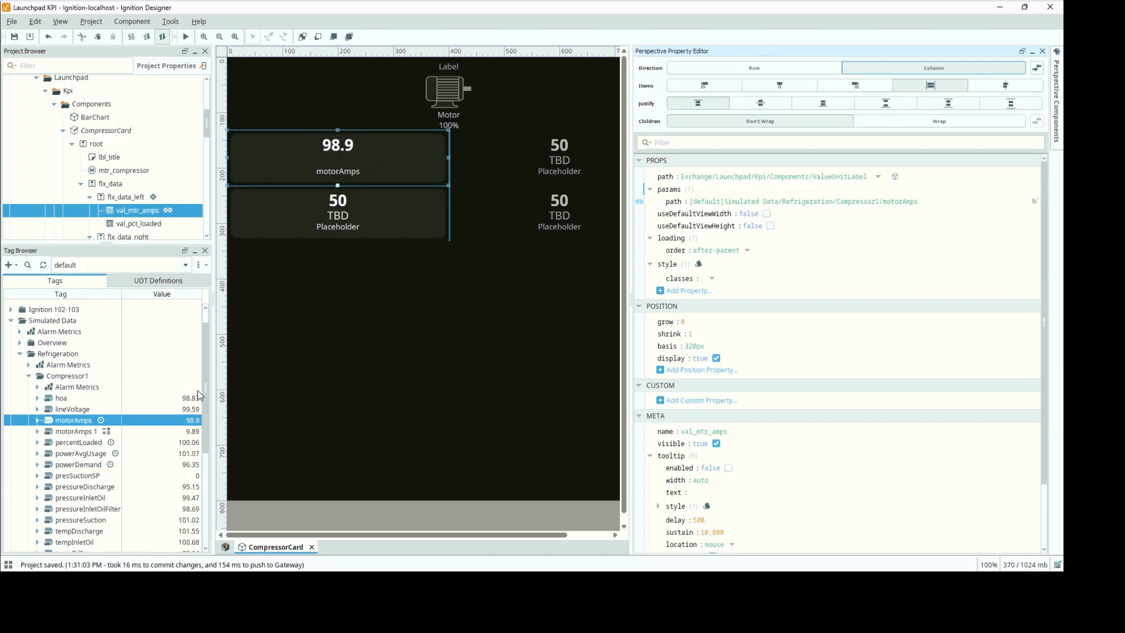
Copy the percentLoaded tag path into a new expression binding on the path parameter of val_pct_loaded.
right_click(87, 443)
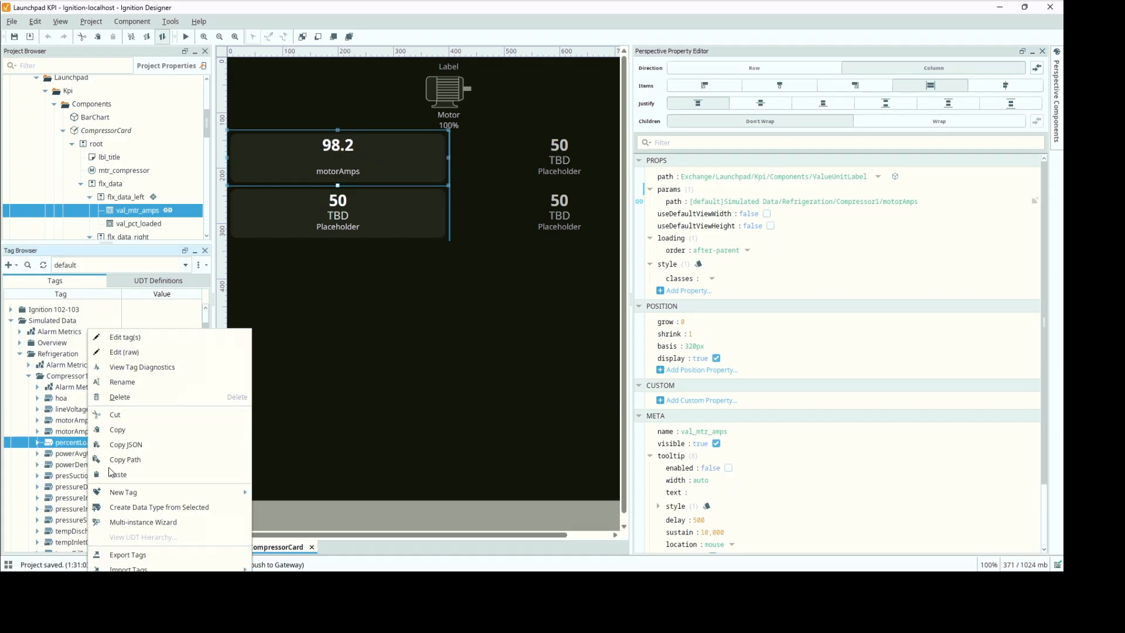
left_click(122, 463)
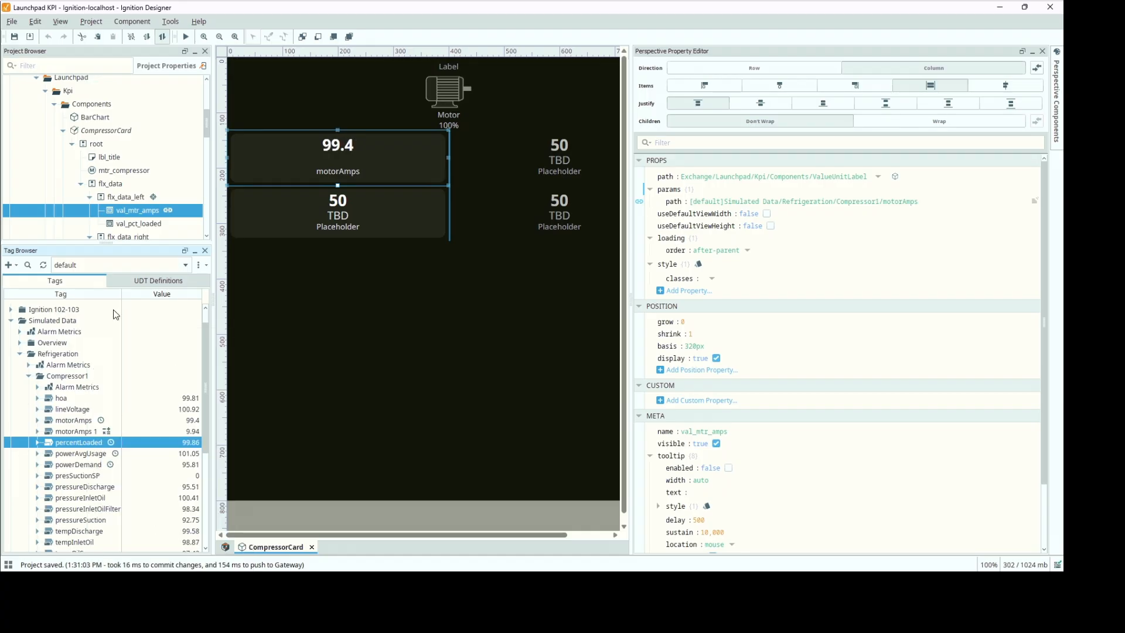
left_click(226, 235)
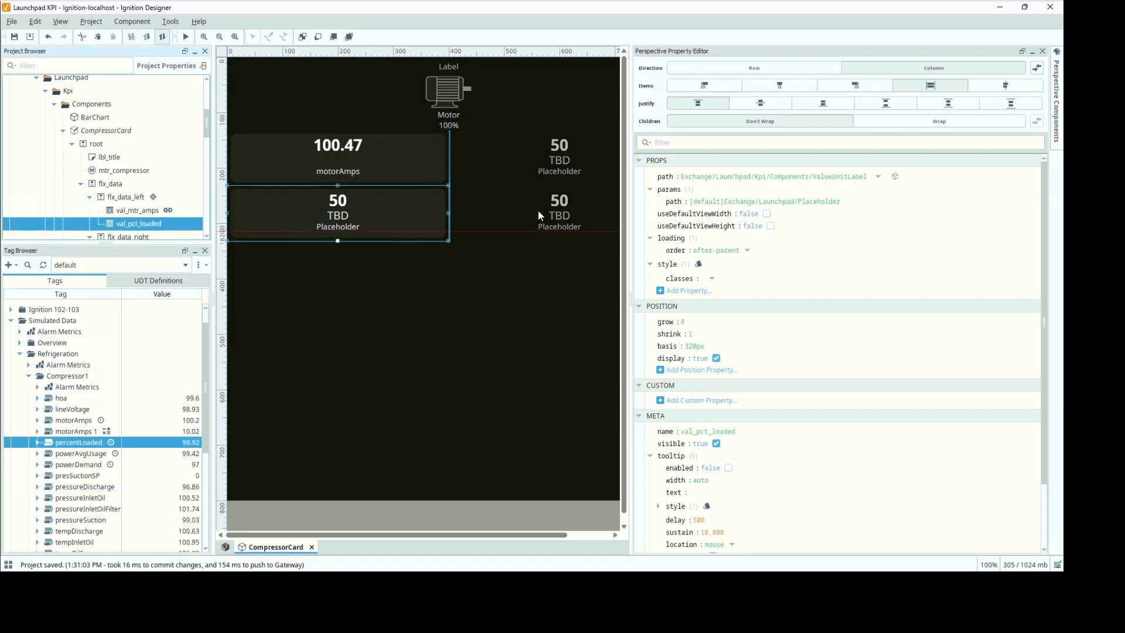
left_click(641, 202)
left_click(279, 216)
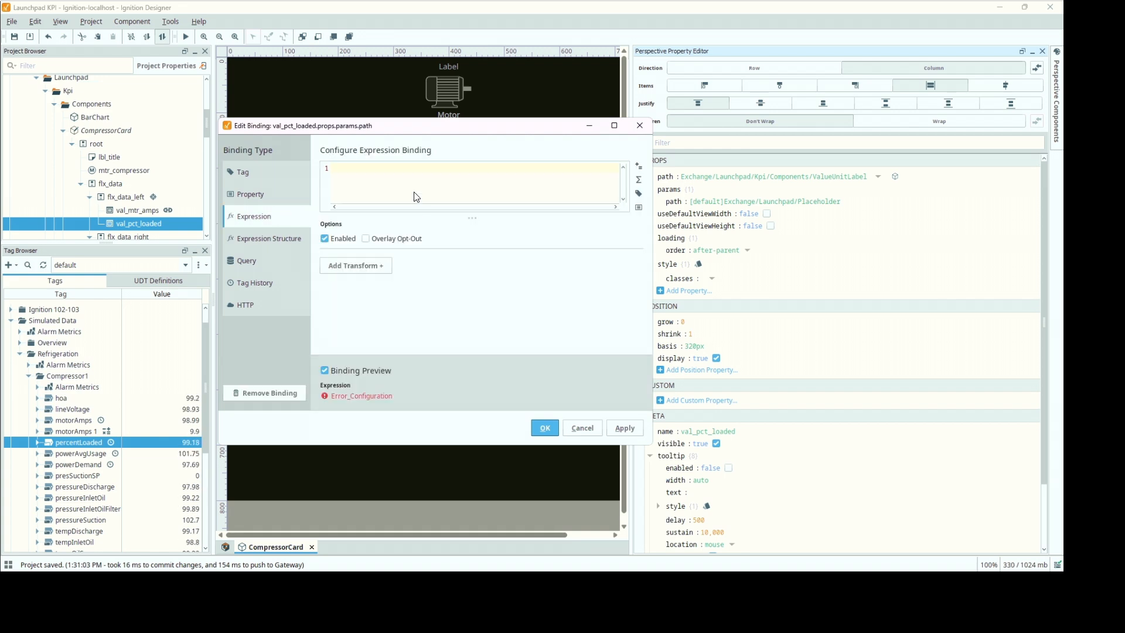
left_click(413, 174)
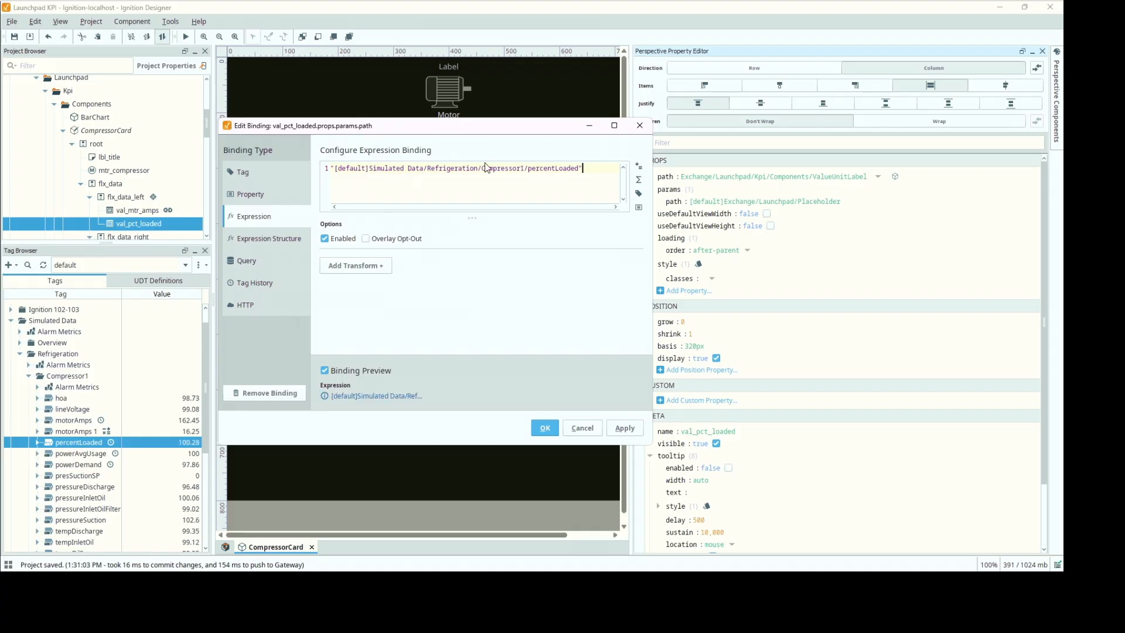
Replace the fixed folder path in the val_pct_loaded expression with the view's tagPath parameter joined to "/percentLoaded", and apply the binding.
left_click_drag(526, 169, 335, 170)
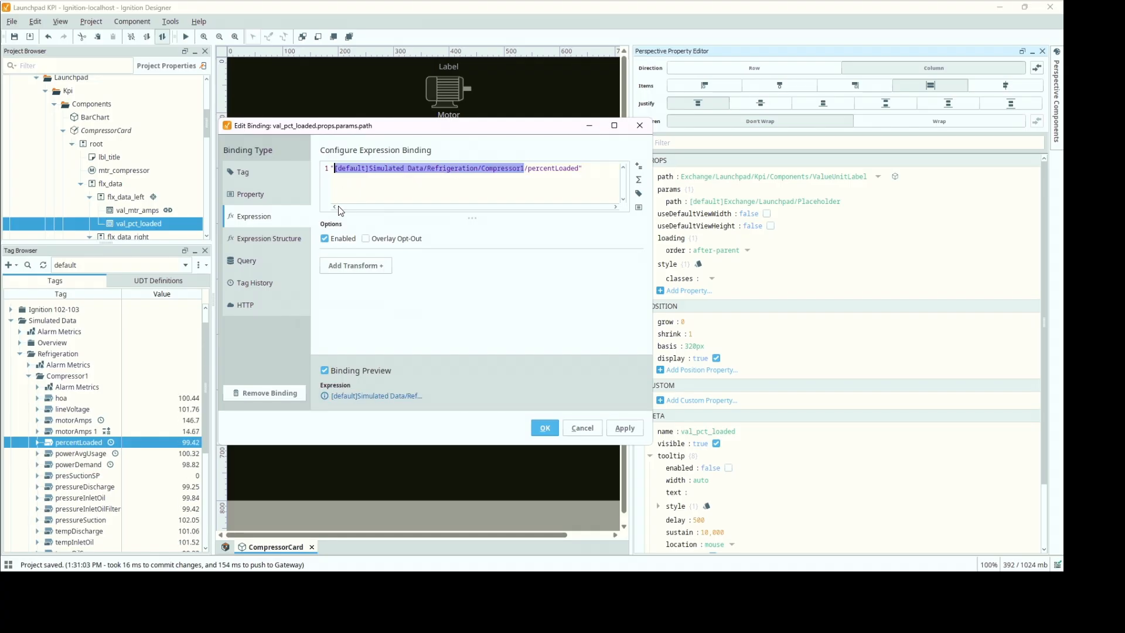
key("BackSpace")
type("\"")
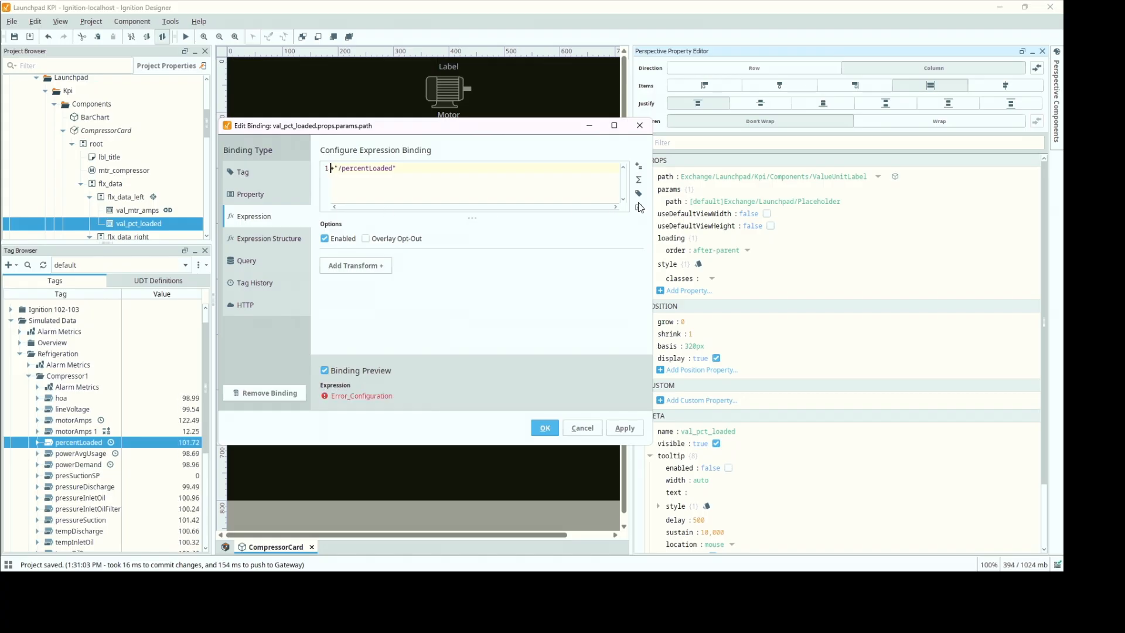
left_click(639, 207)
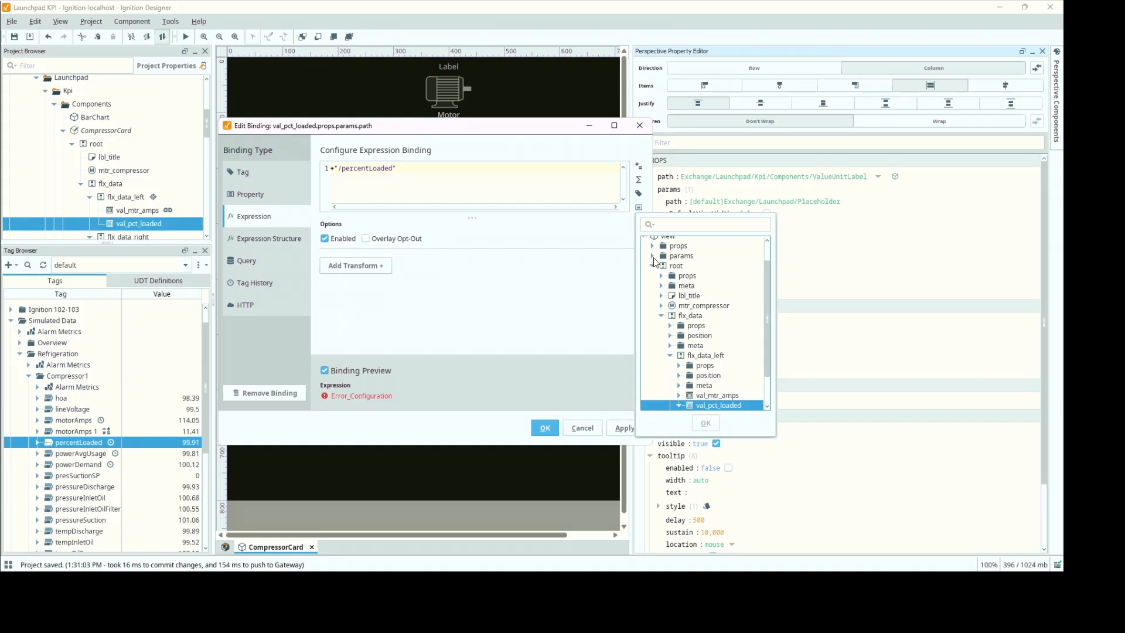
left_click(652, 256)
left_click(689, 265)
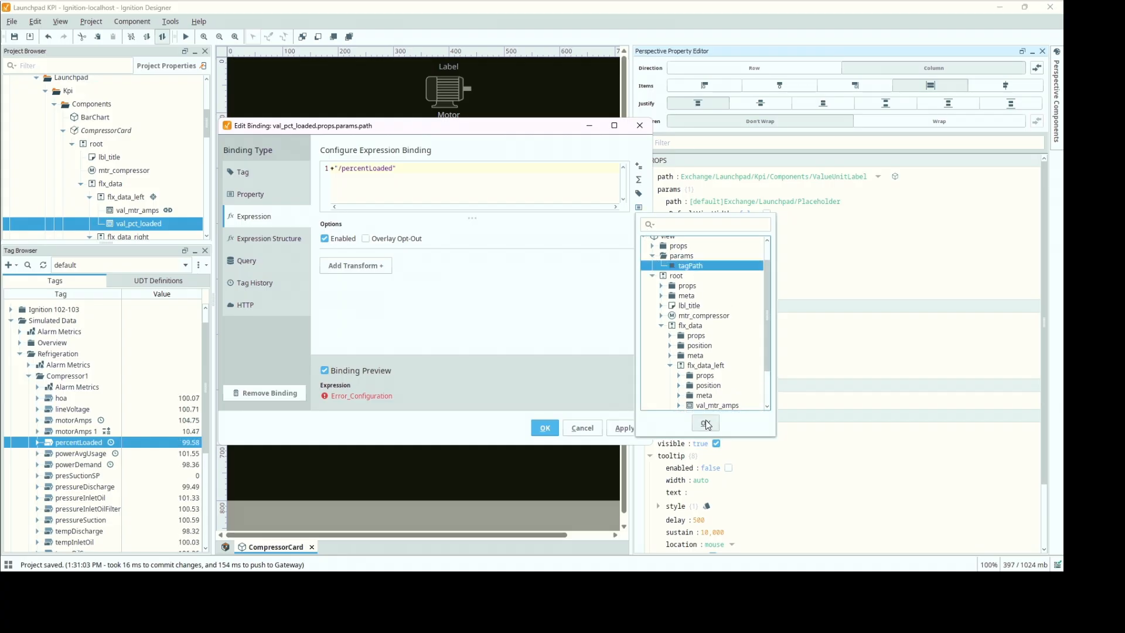
left_click(712, 424)
left_click(550, 426)
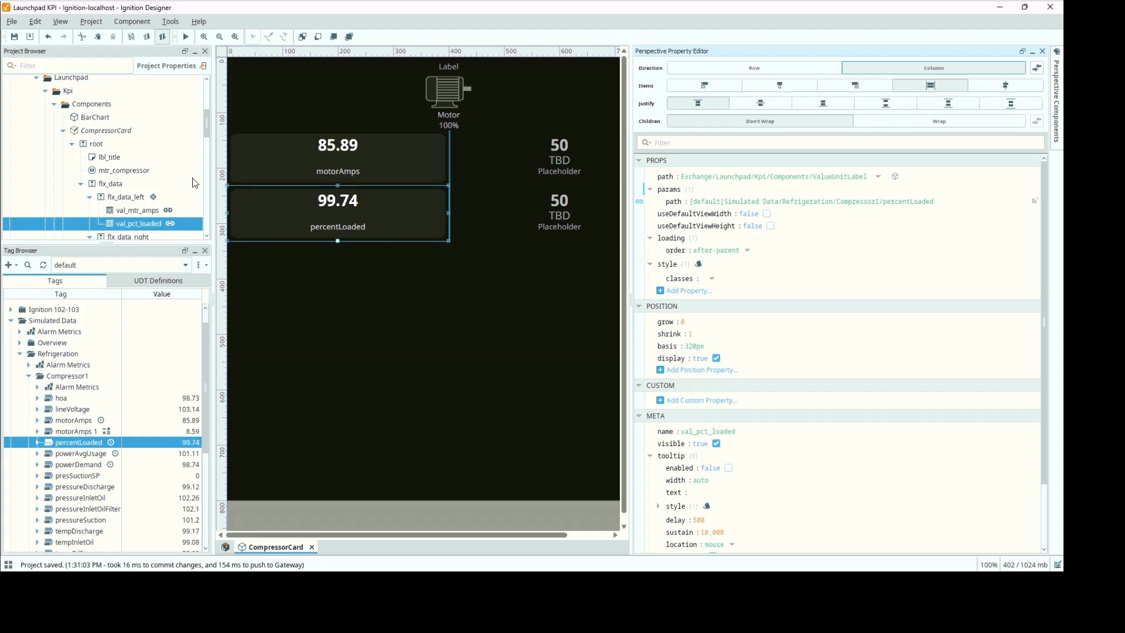
Copy the powerDemand tag path into a new expression binding on the path parameter of val_power_demand.
left_click_drag(206, 131, 201, 145)
left_click(138, 167)
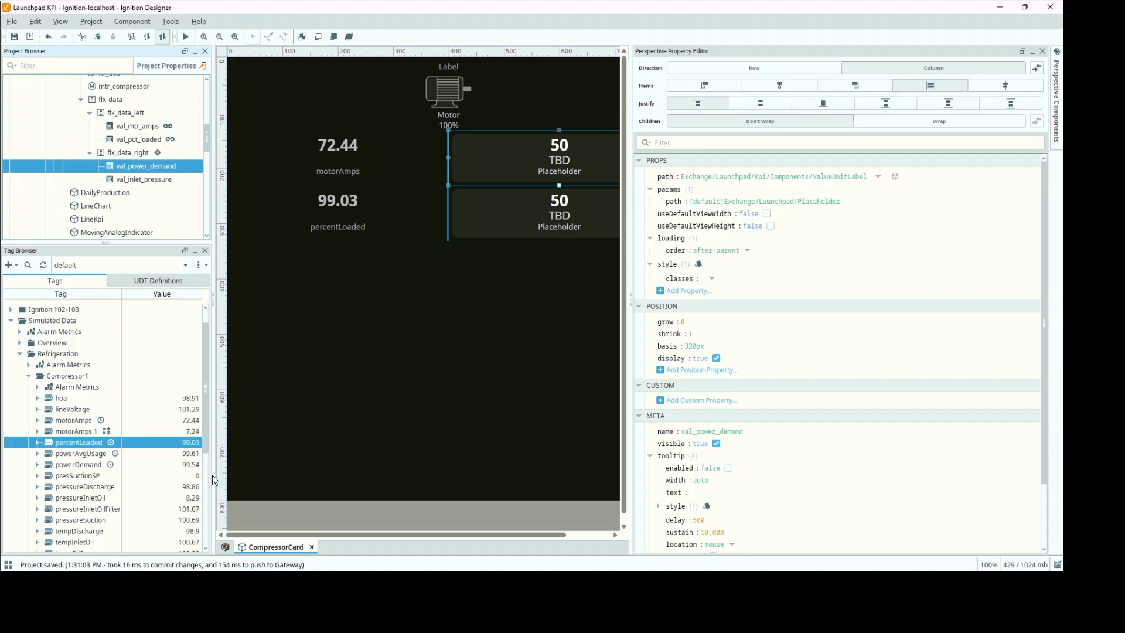
right_click(89, 467)
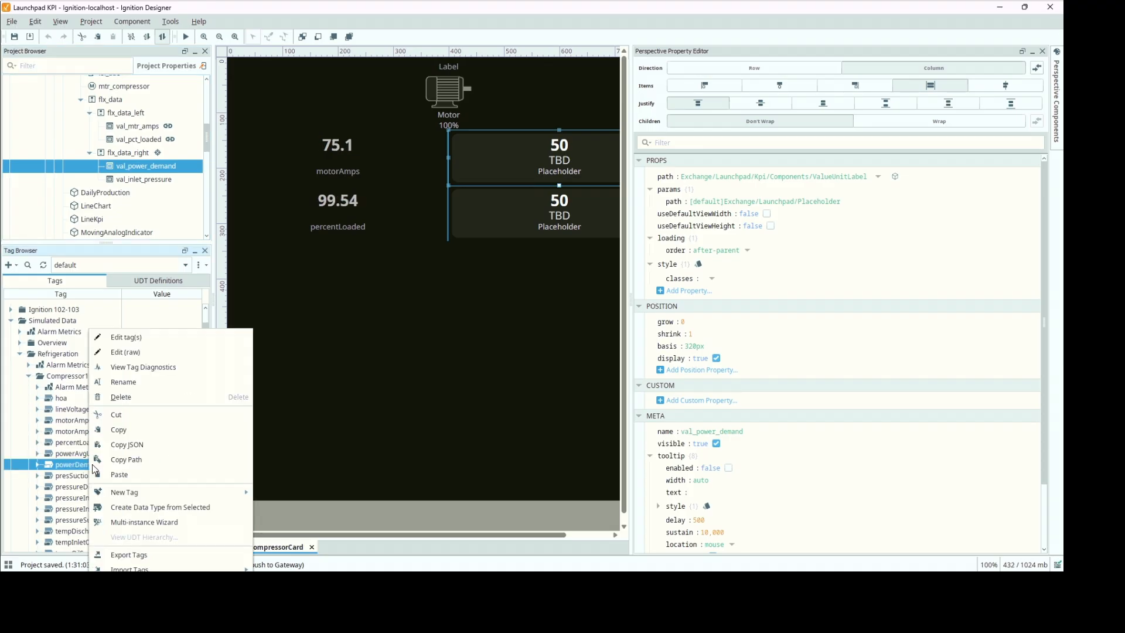
left_click(130, 469)
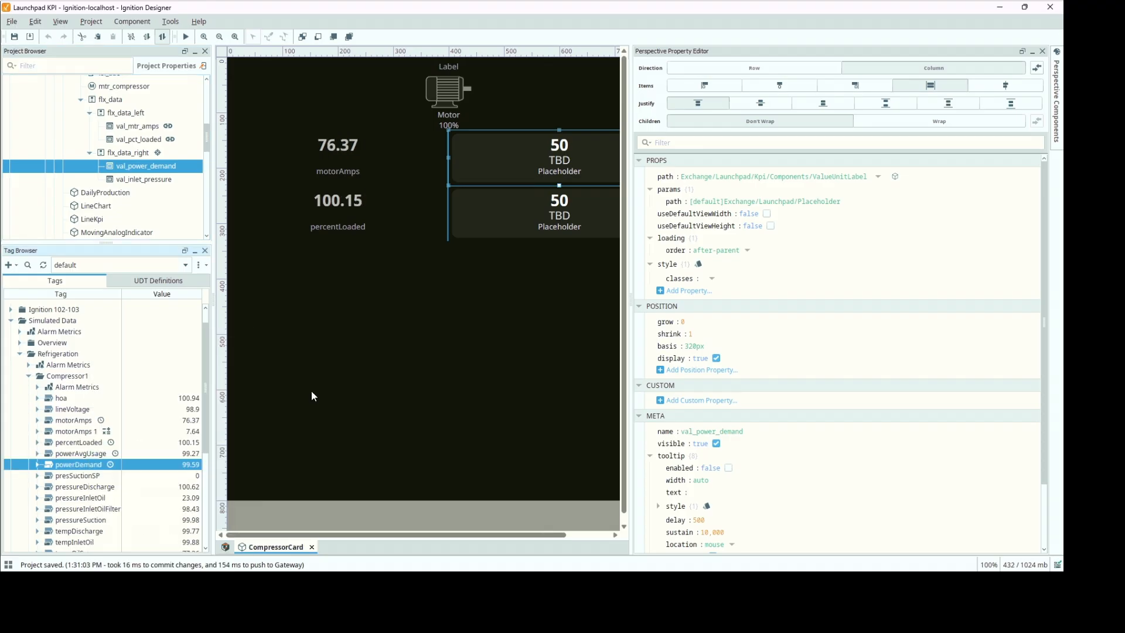
left_click(640, 201)
left_click(242, 218)
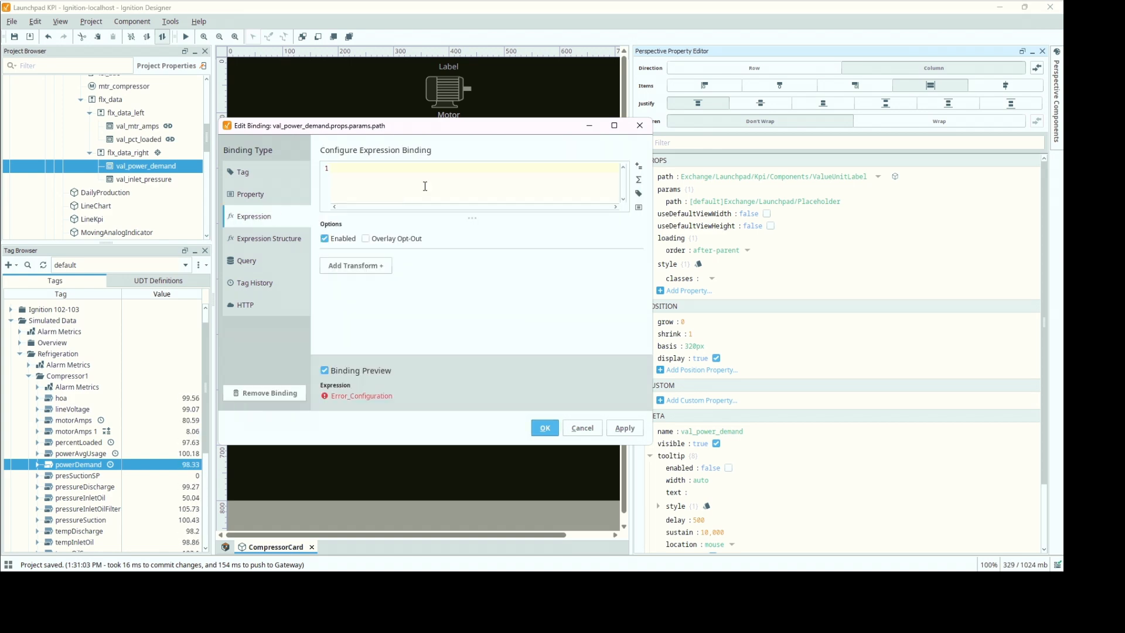
key("ctrl+v")
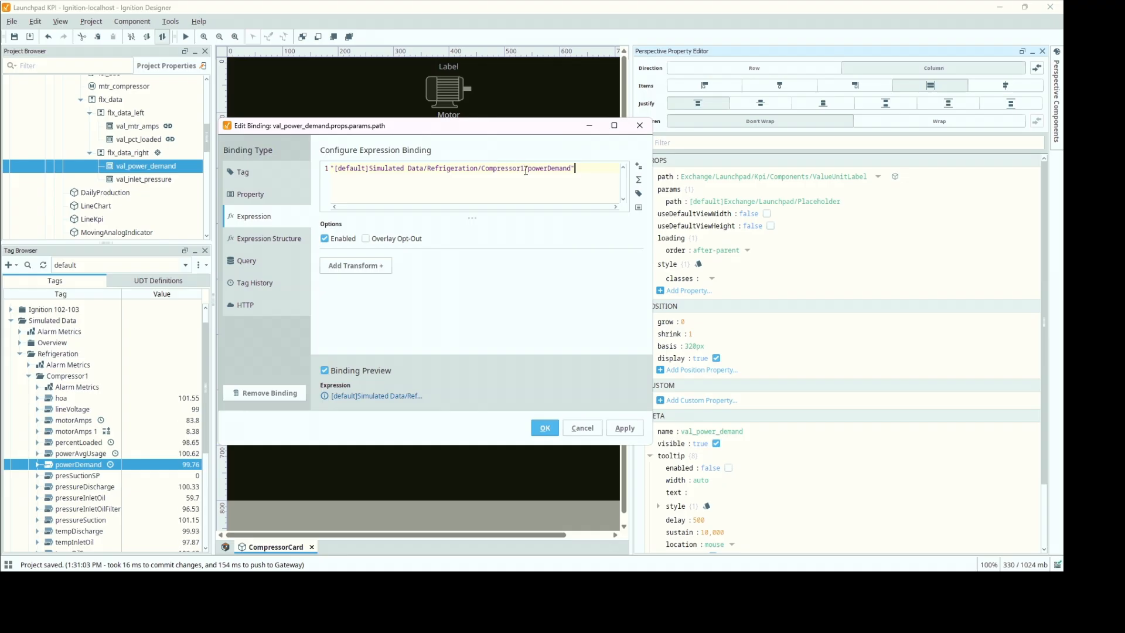
Replace the fixed folder path in the val_power_demand expression with the view's tagPath parameter joined to "/powerDemand", and apply the binding.
left_click(525, 169)
left_click(333, 169, "shift")
key("BackSpace")
key("Left")
type("+")
key("Left")
left_click(639, 208)
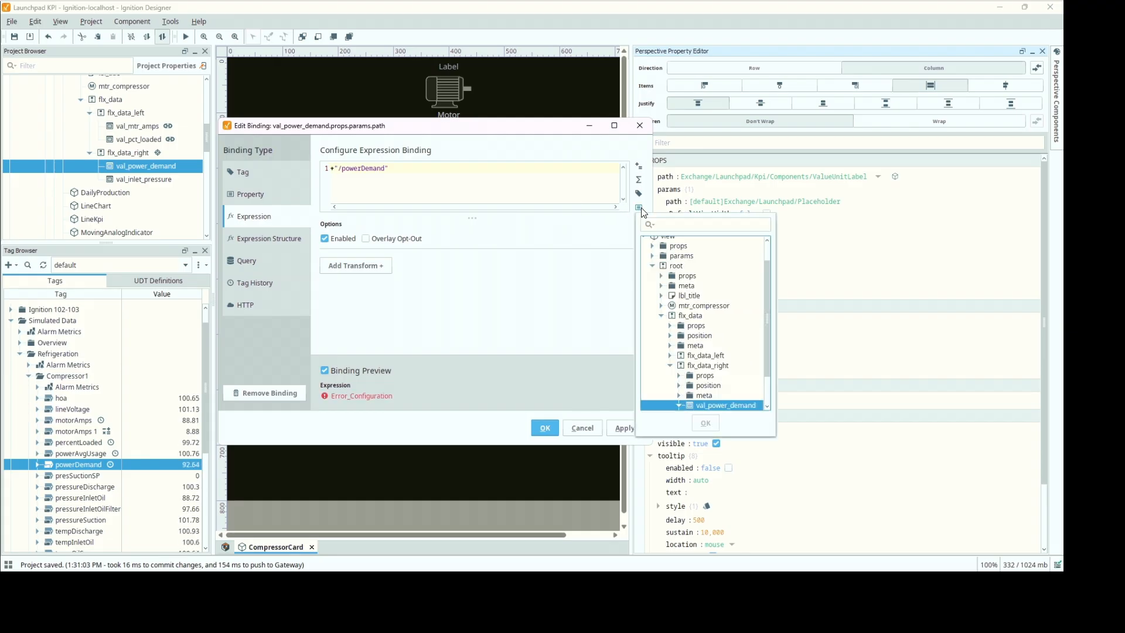
left_click(652, 255)
left_click(687, 266)
left_click(705, 422)
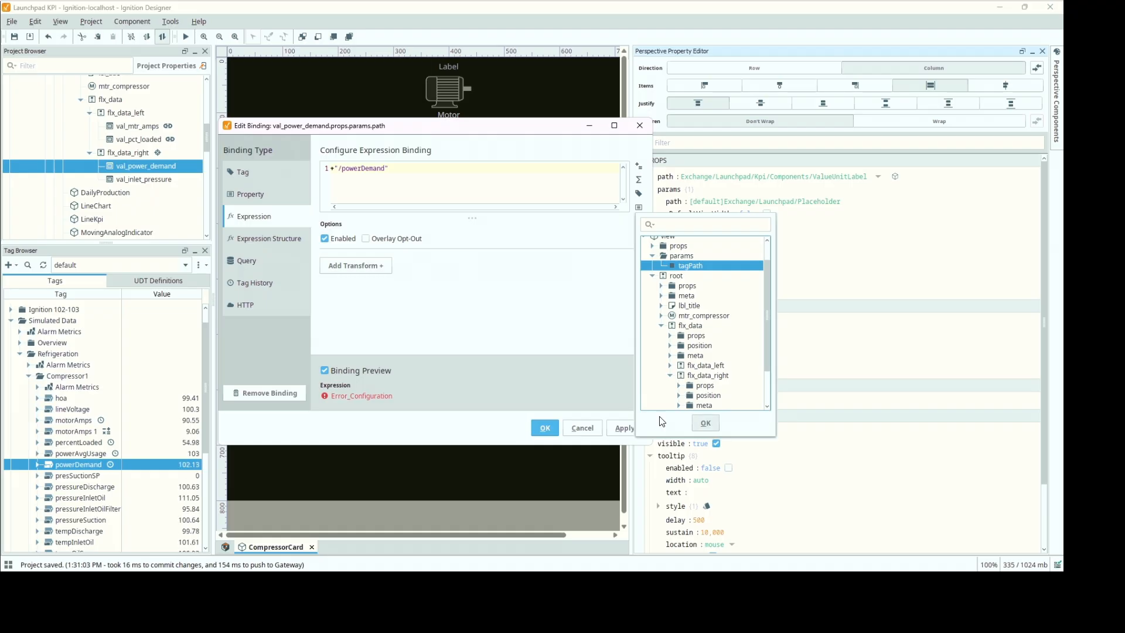
left_click(545, 427)
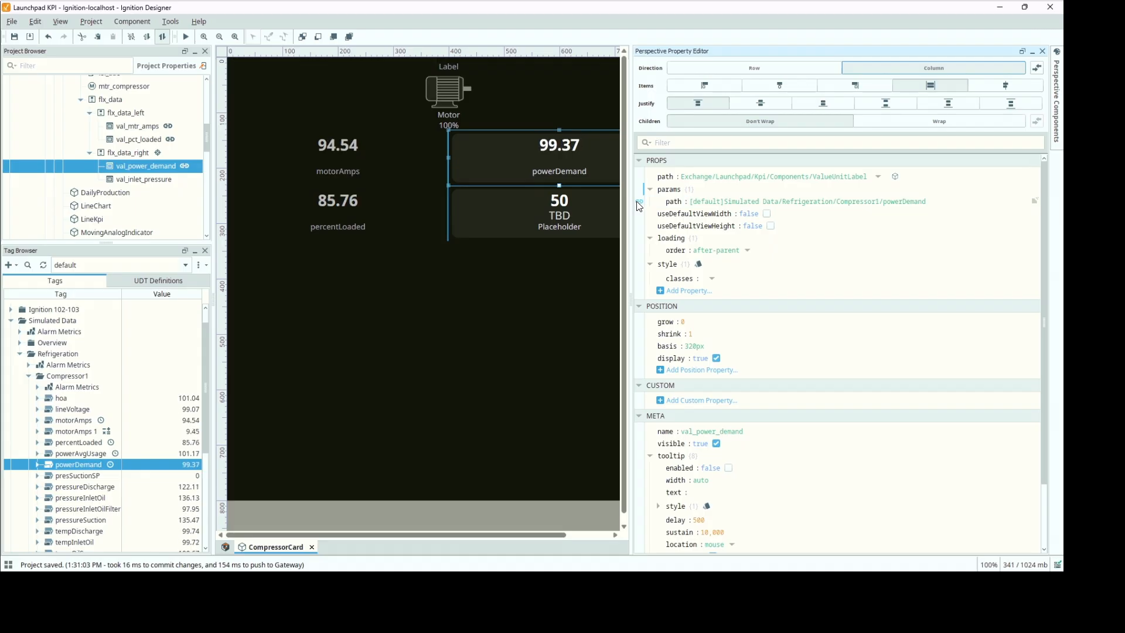
Copy the path binding of val_power_demand and paste it onto the path parameter of val_inlet_pressure.
right_click(668, 203)
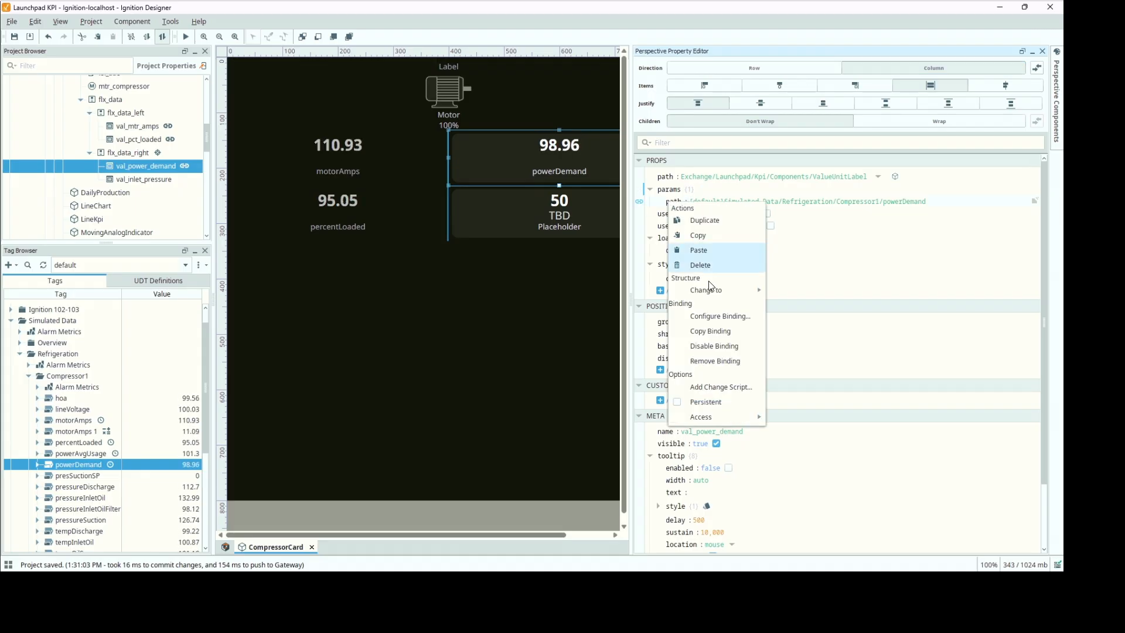
left_click(719, 332)
left_click(568, 217)
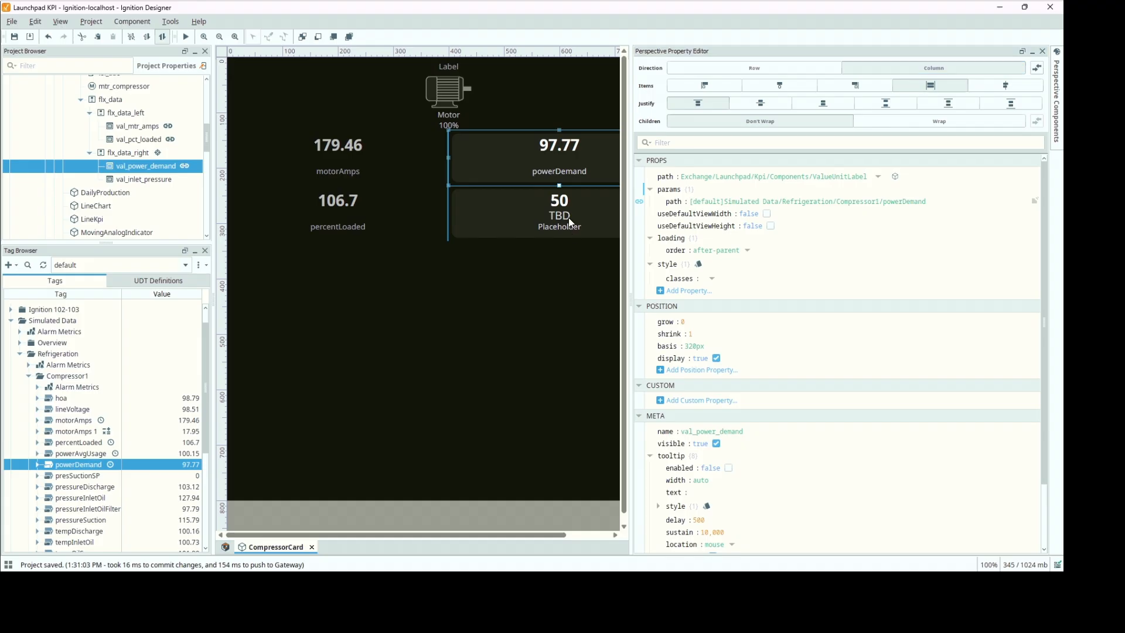
right_click(672, 202)
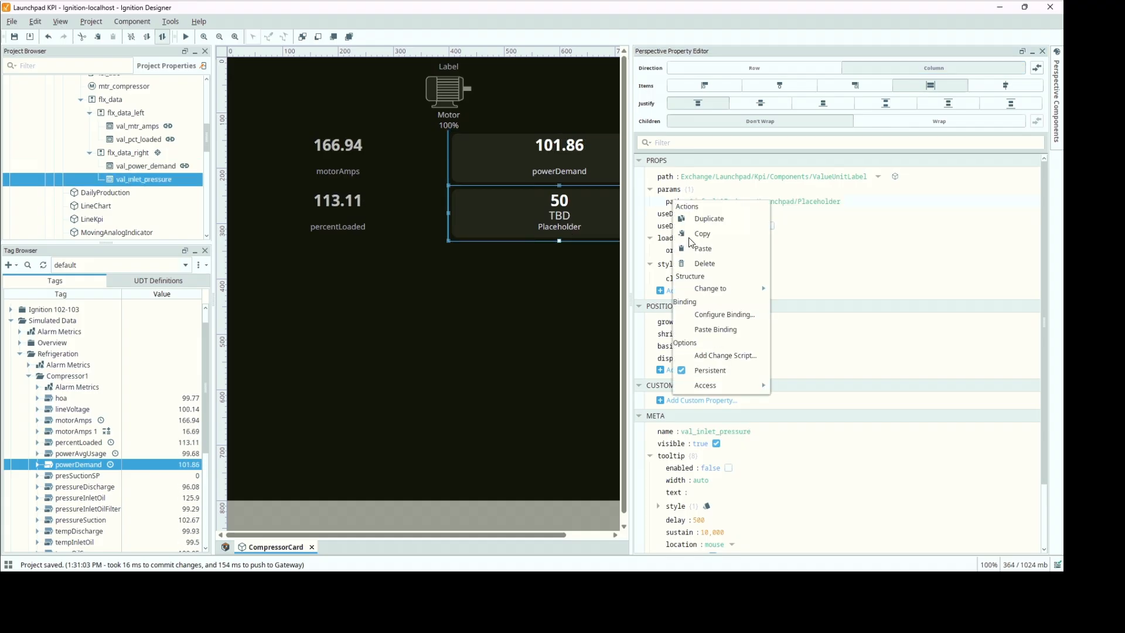
left_click(716, 330)
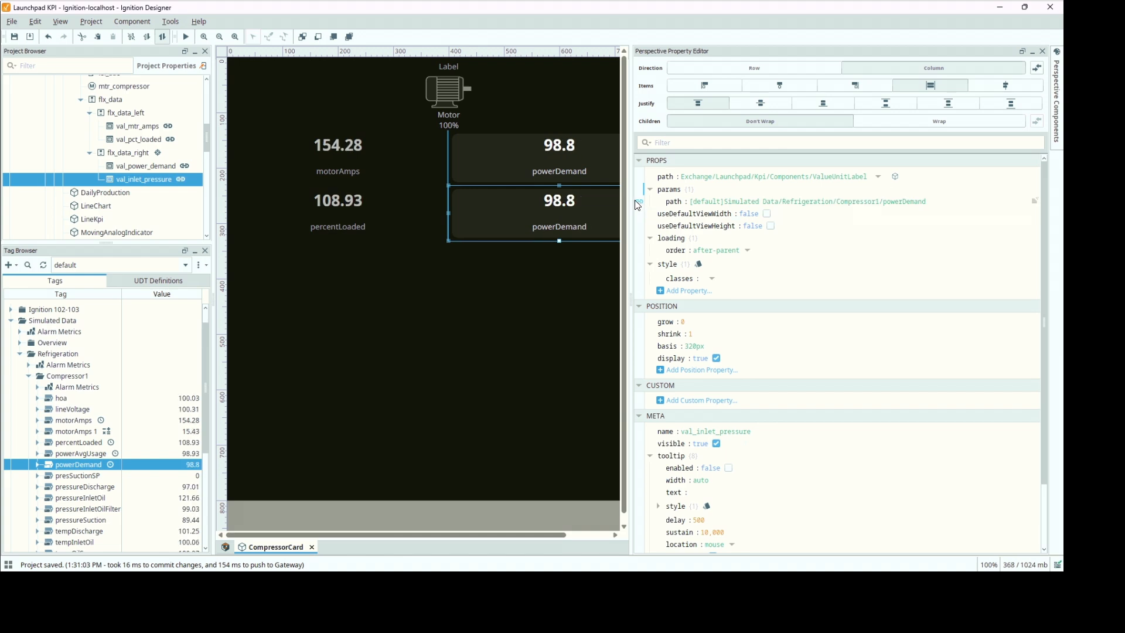
Change the tag suffix in val_inlet_pressure's path expression to "/pressureInletOil" and apply the binding.
left_click(640, 202)
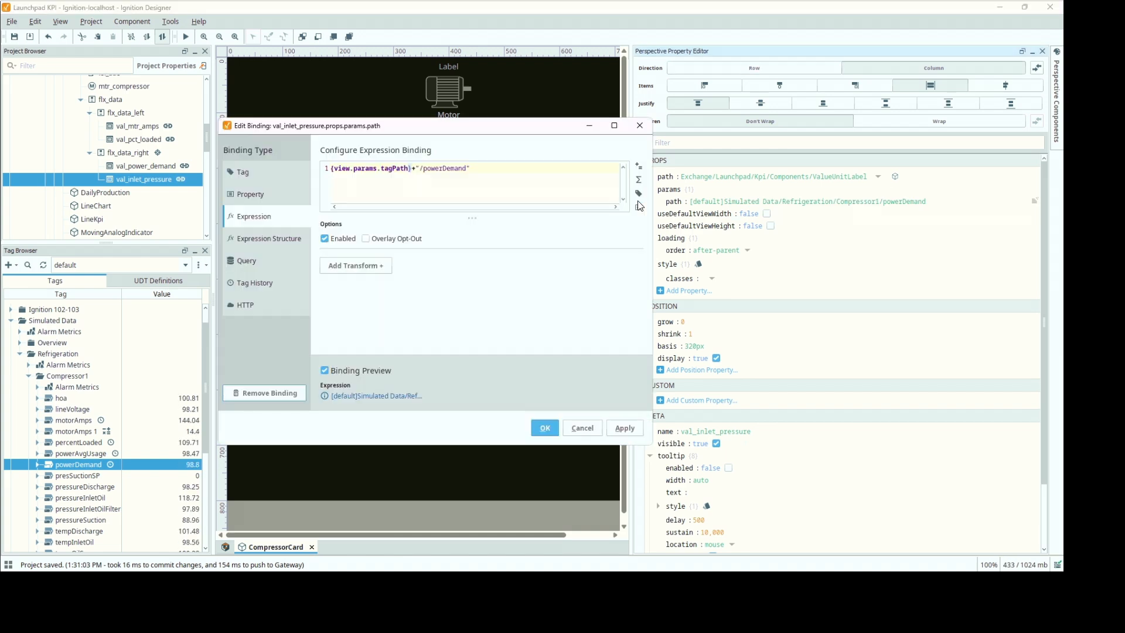
left_click(419, 166)
type("/")
scroll(125, 398, "down", 2)
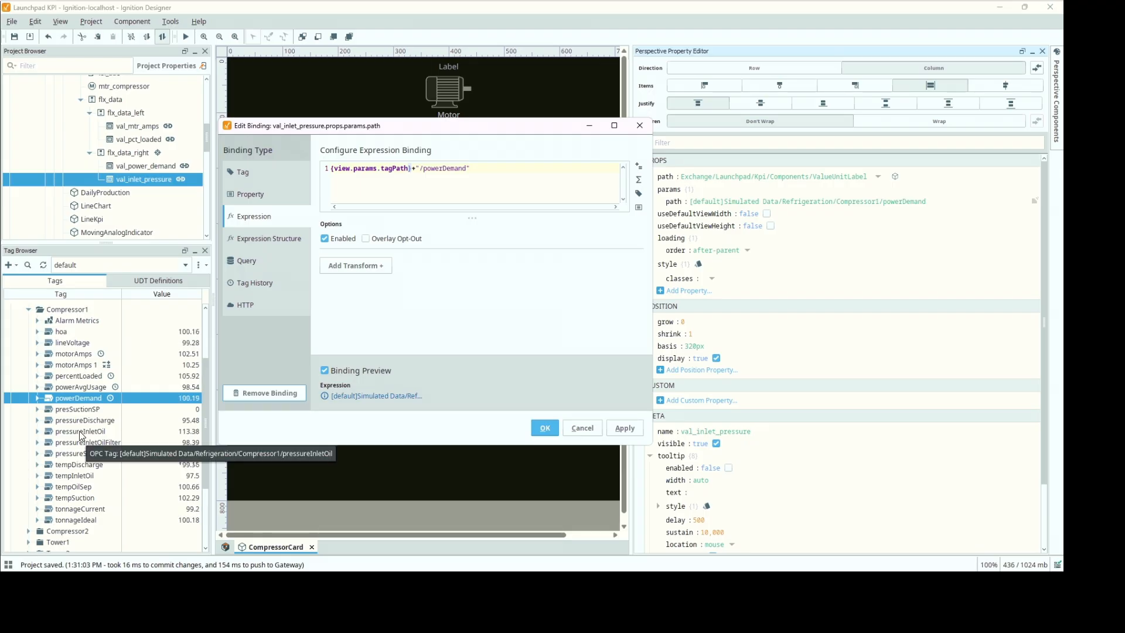
left_click_drag(423, 169, 466, 170)
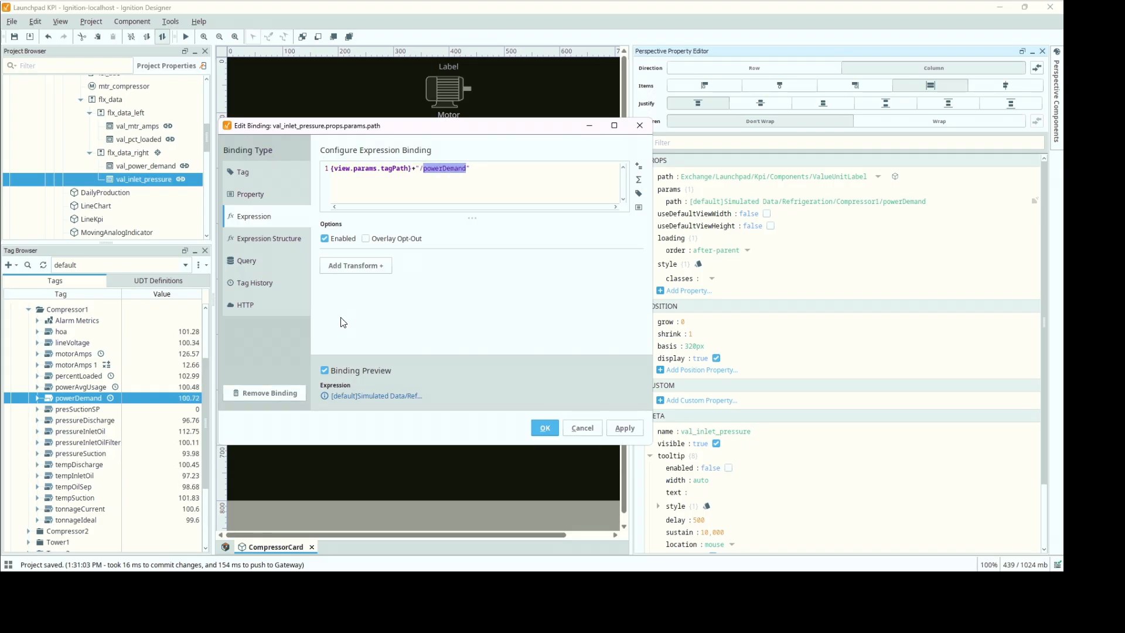
type("pressureIn")
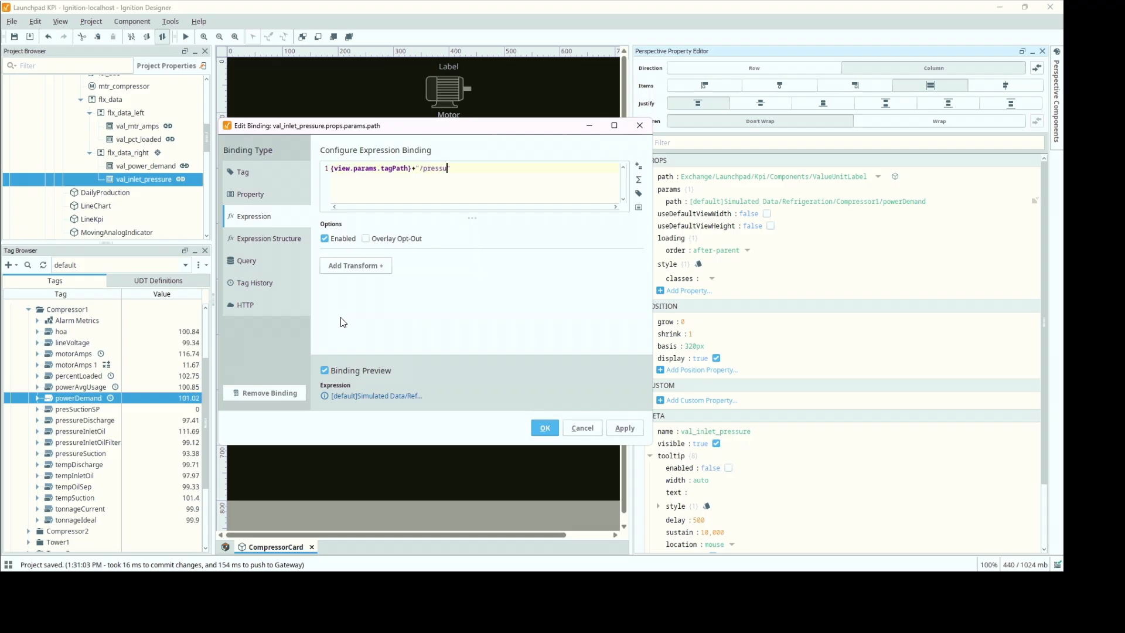
type("letOil")
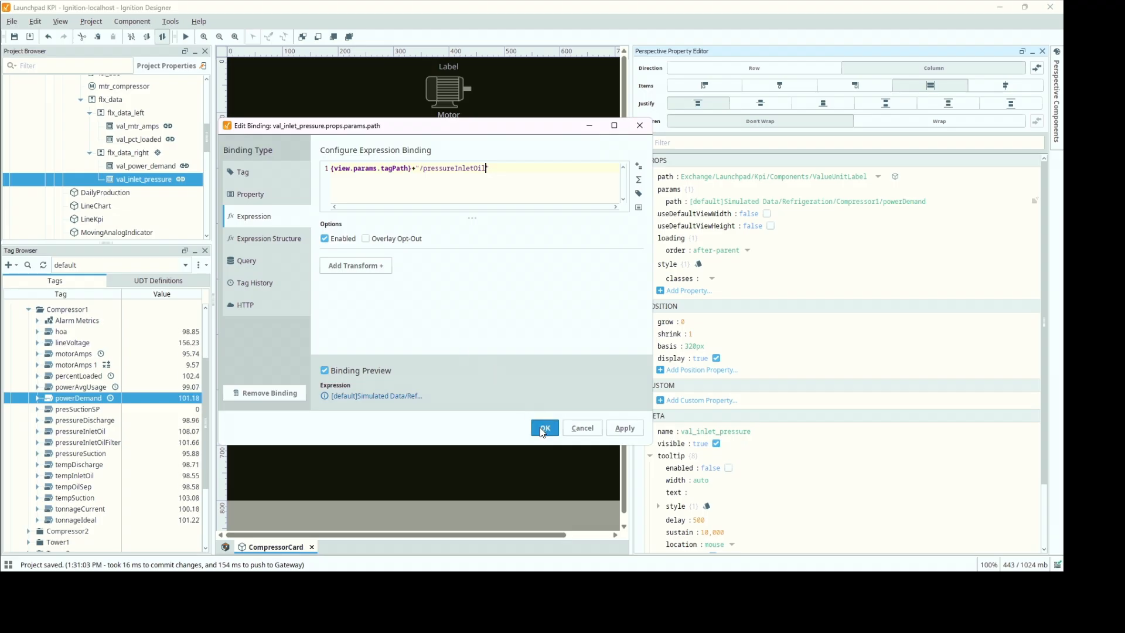
left_click(542, 428)
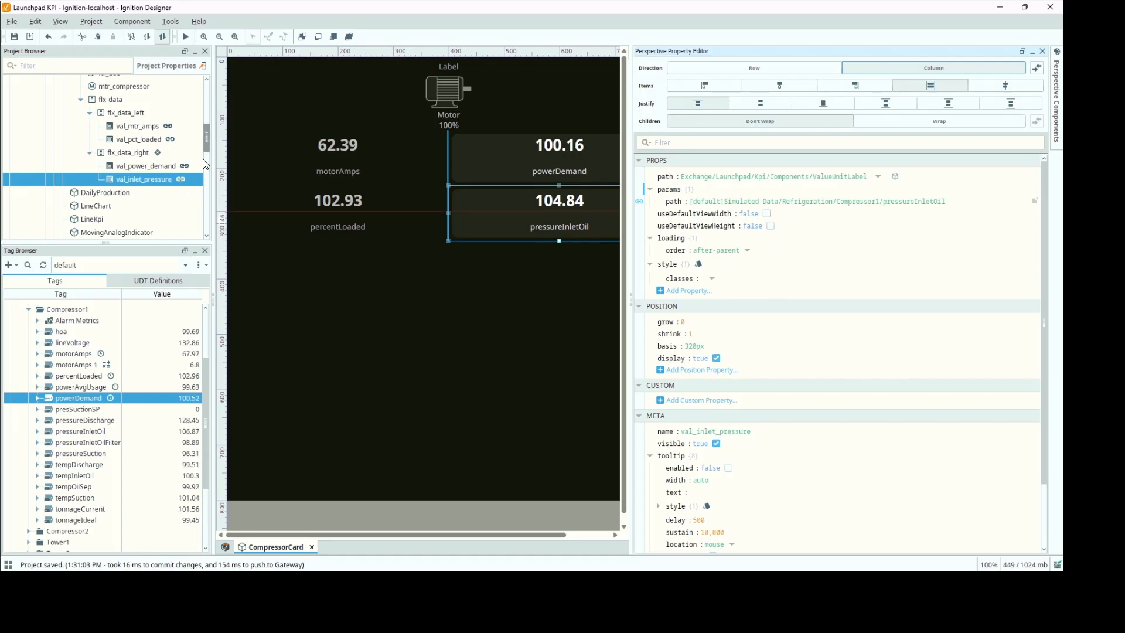
Open the ValueUnitLabel view and examine the expression binding on the Value label's text without changing it.
scroll(199, 161, "down", 3)
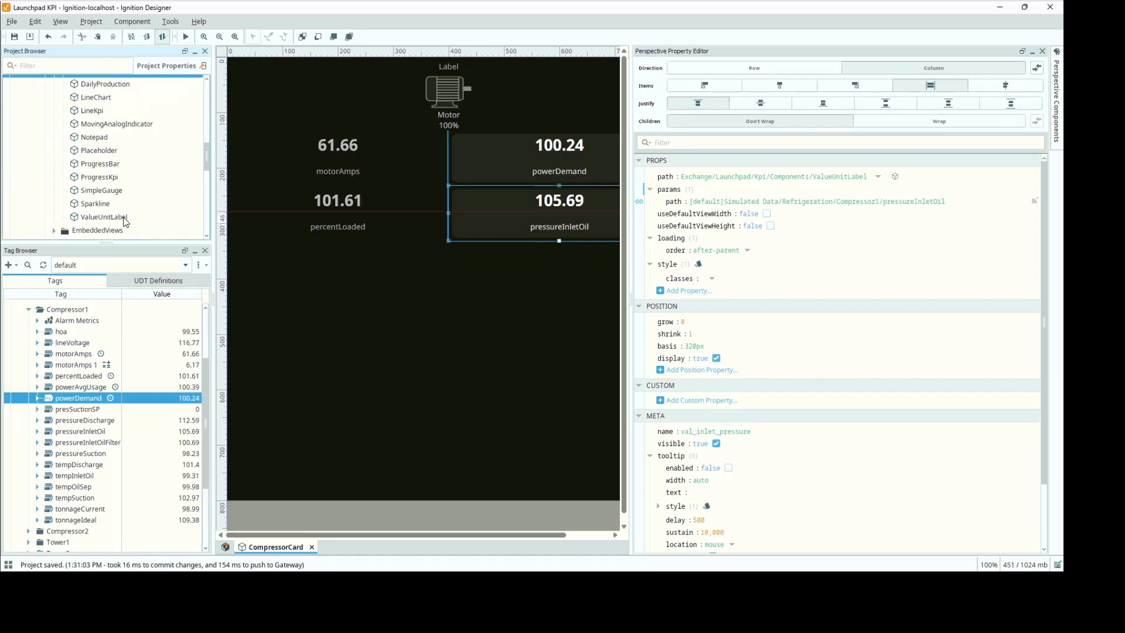
mouse_move(126, 221)
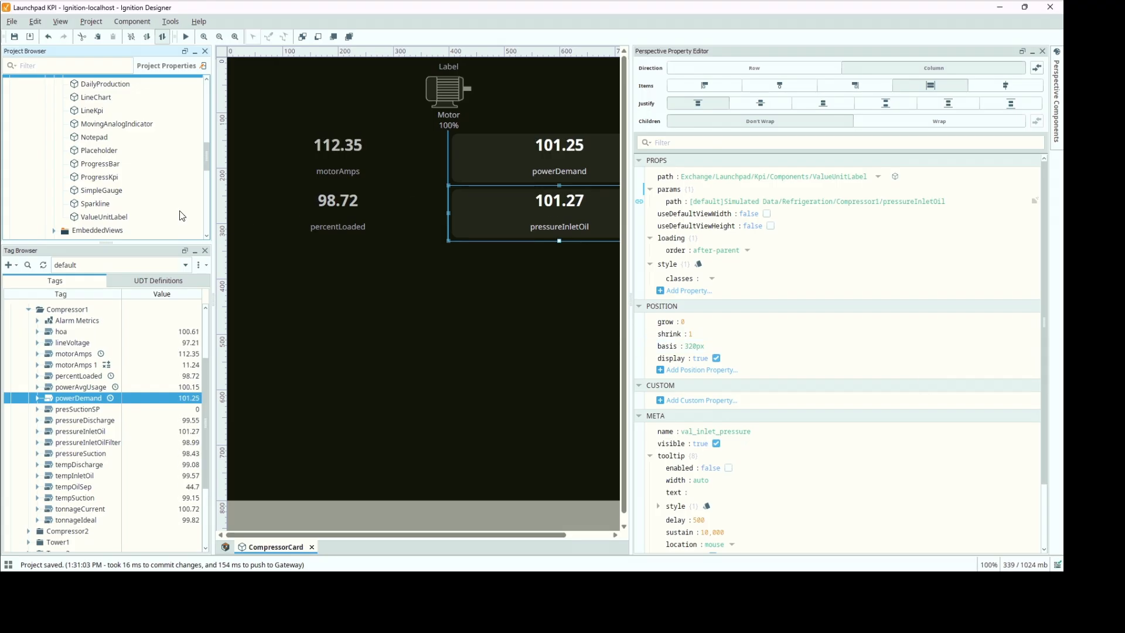
double_click(104, 217)
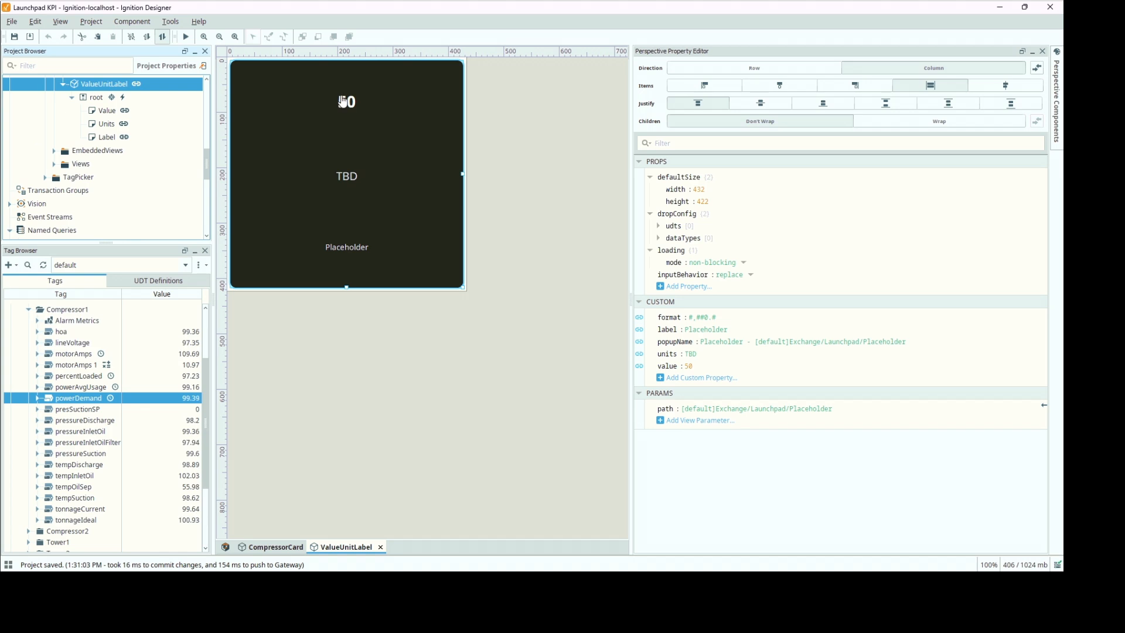
left_click(106, 113)
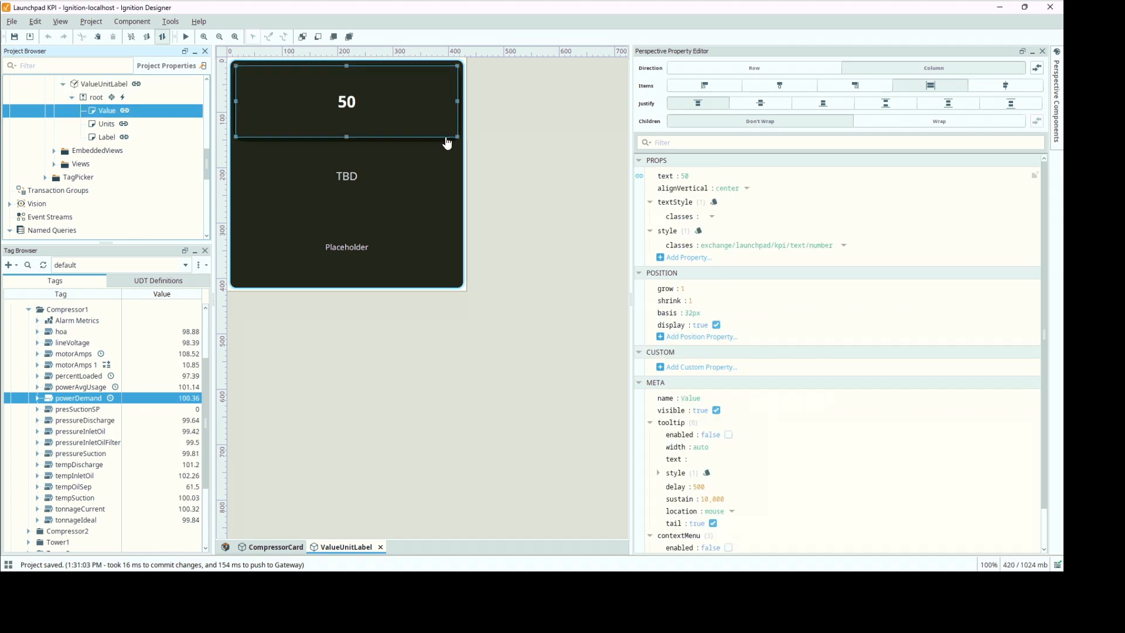
left_click(639, 175)
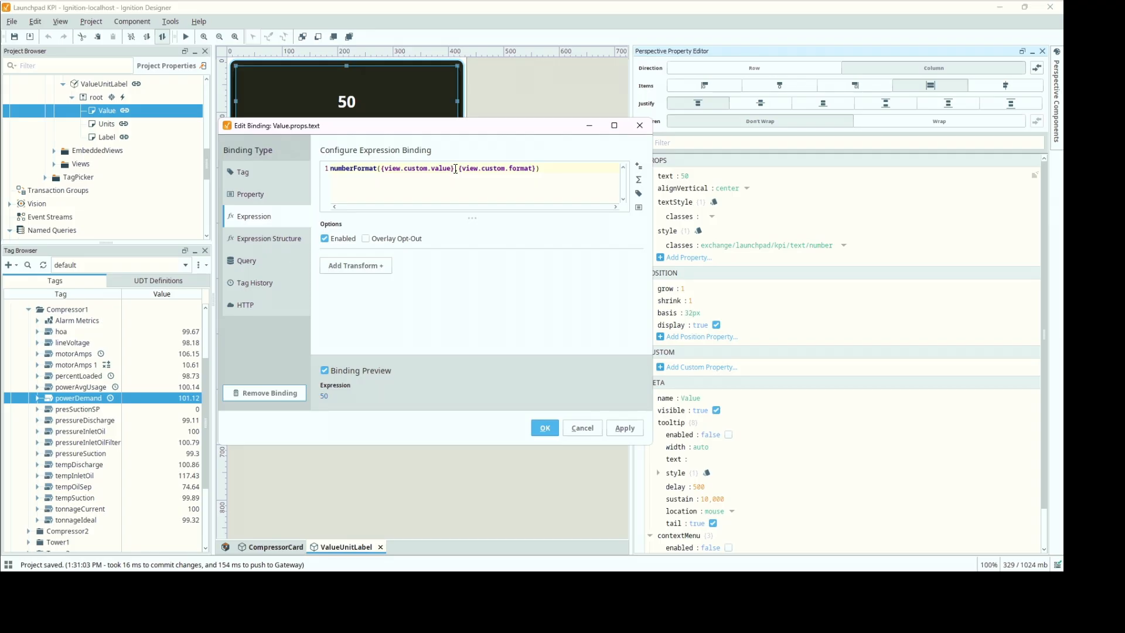
left_click(597, 428)
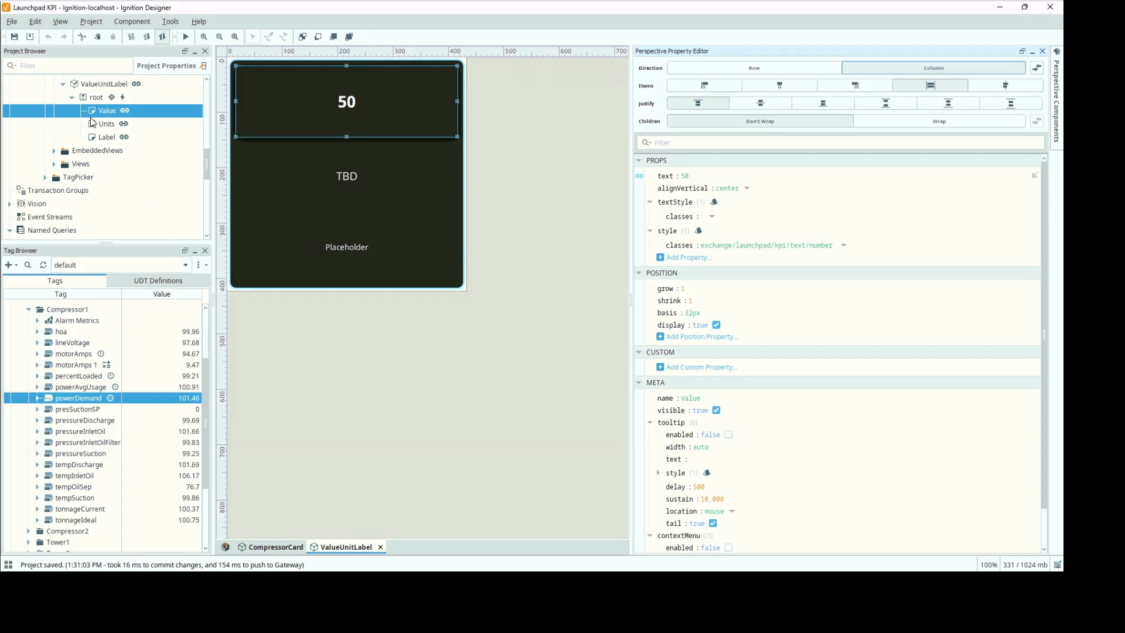
Examine the property bindings behind the text of the Units and Label components in ValueUnitLabel.
left_click(104, 124)
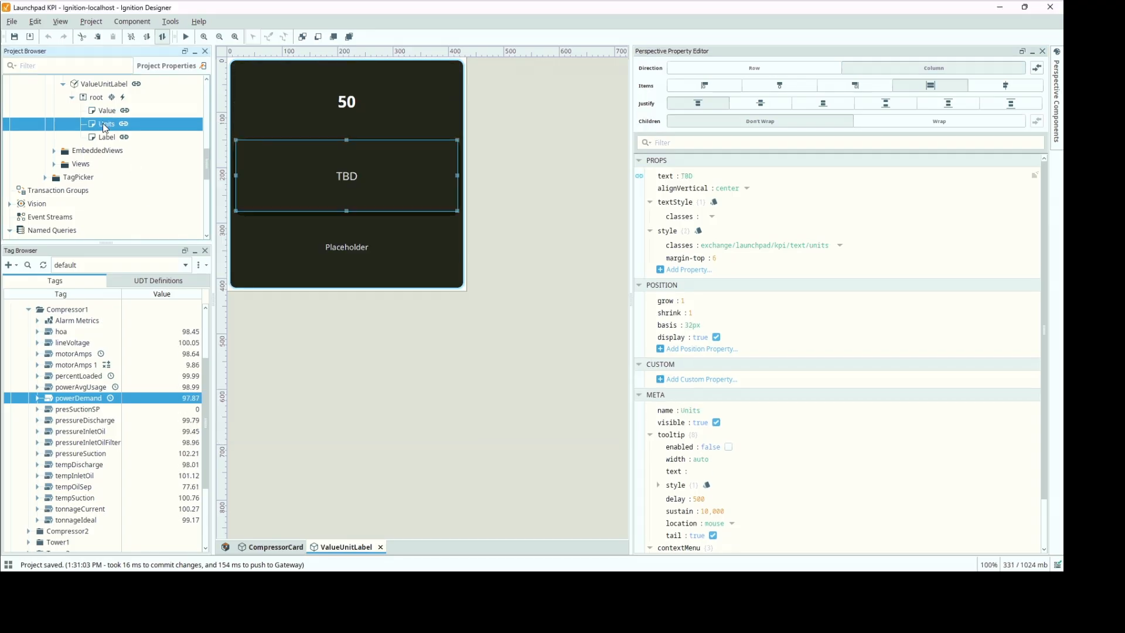
left_click(640, 177)
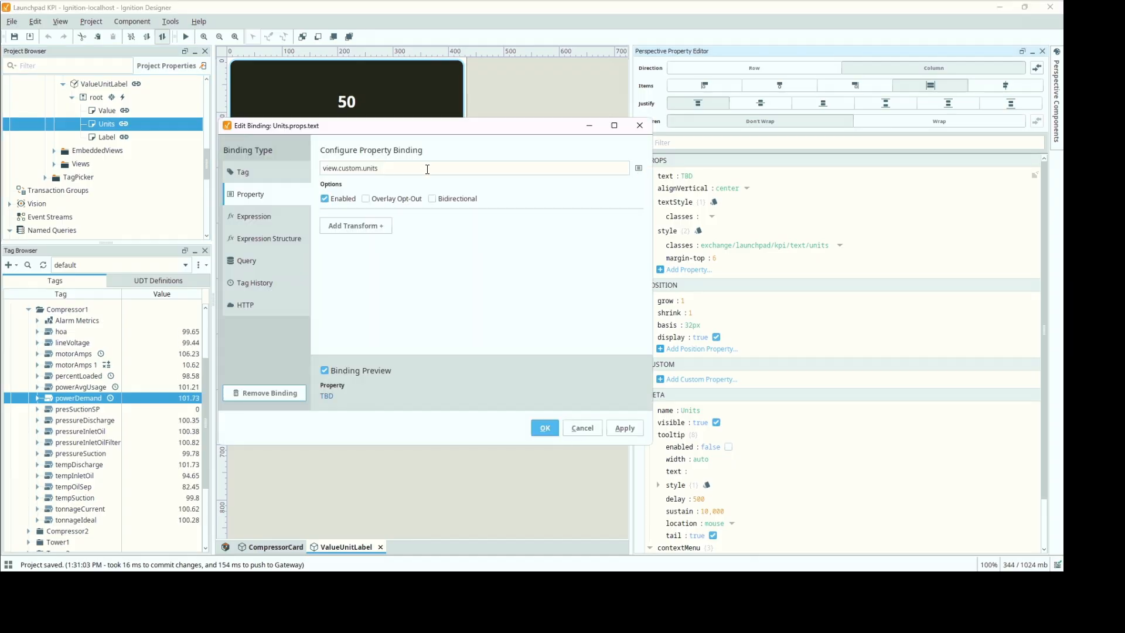
left_click(580, 429)
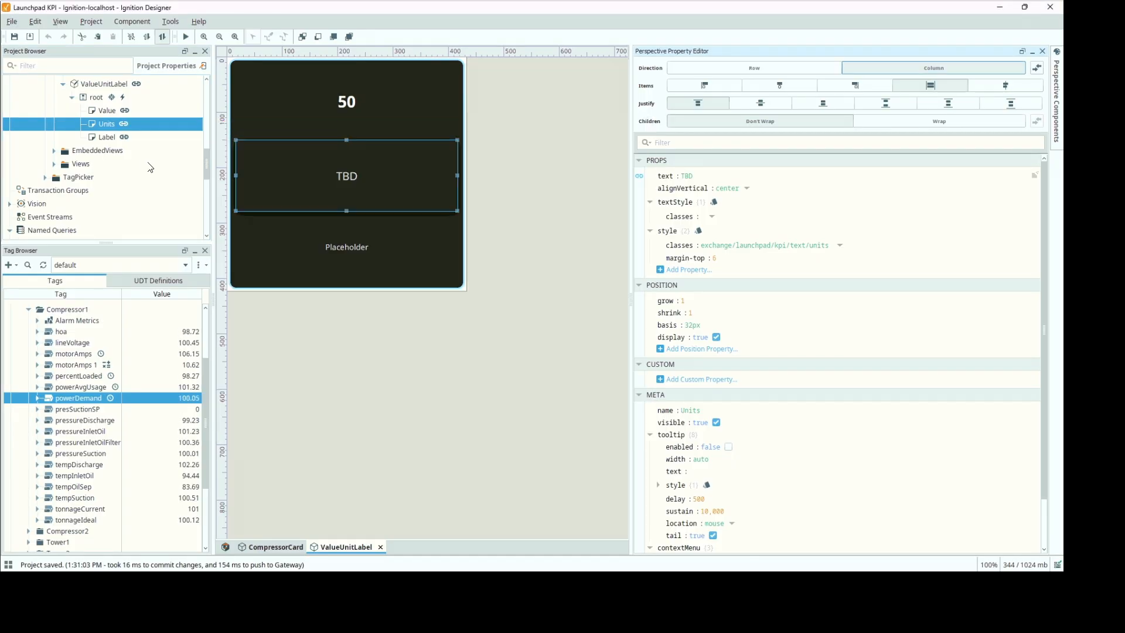
left_click(102, 138)
left_click(639, 176)
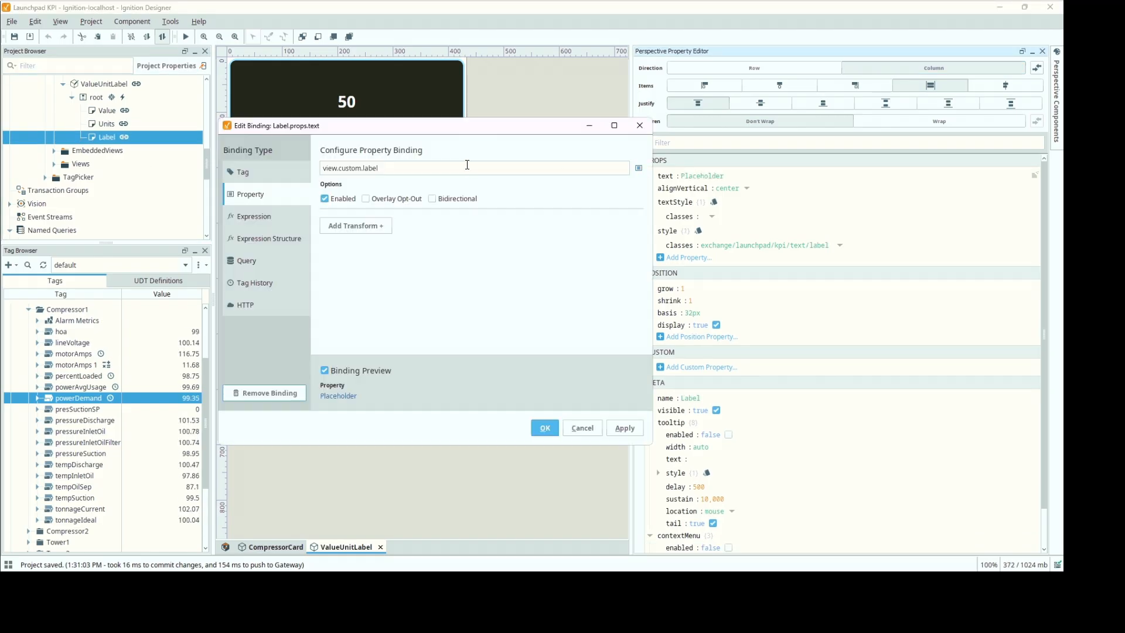
left_click(592, 425)
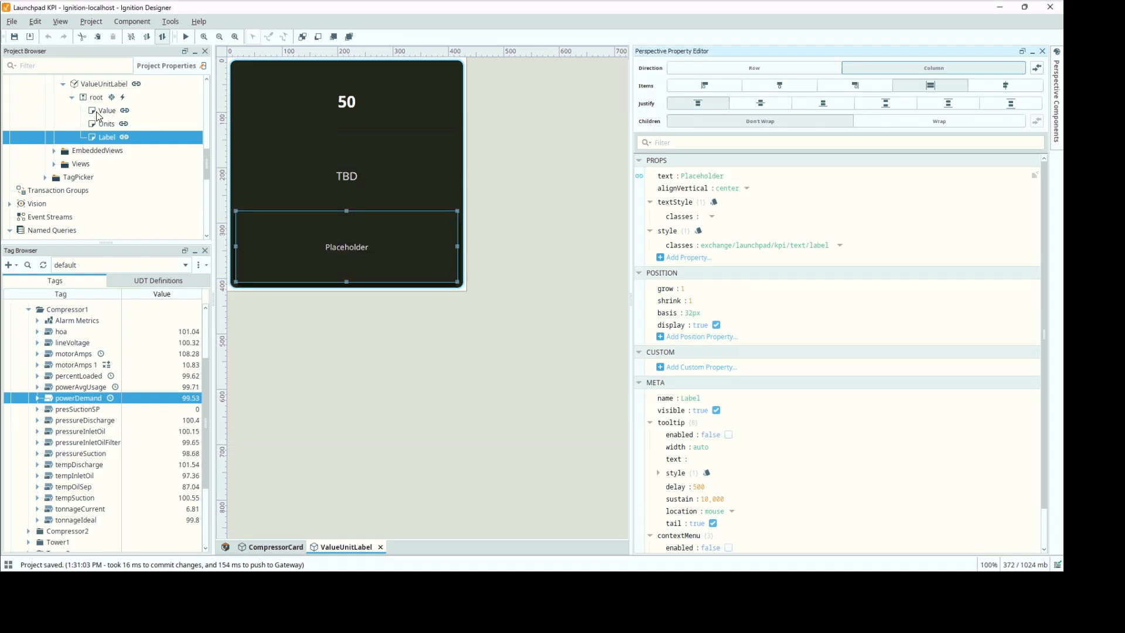
Examine the indirect tag bindings of ValueUnitLabel's custom value, units and label properties.
left_click(99, 84)
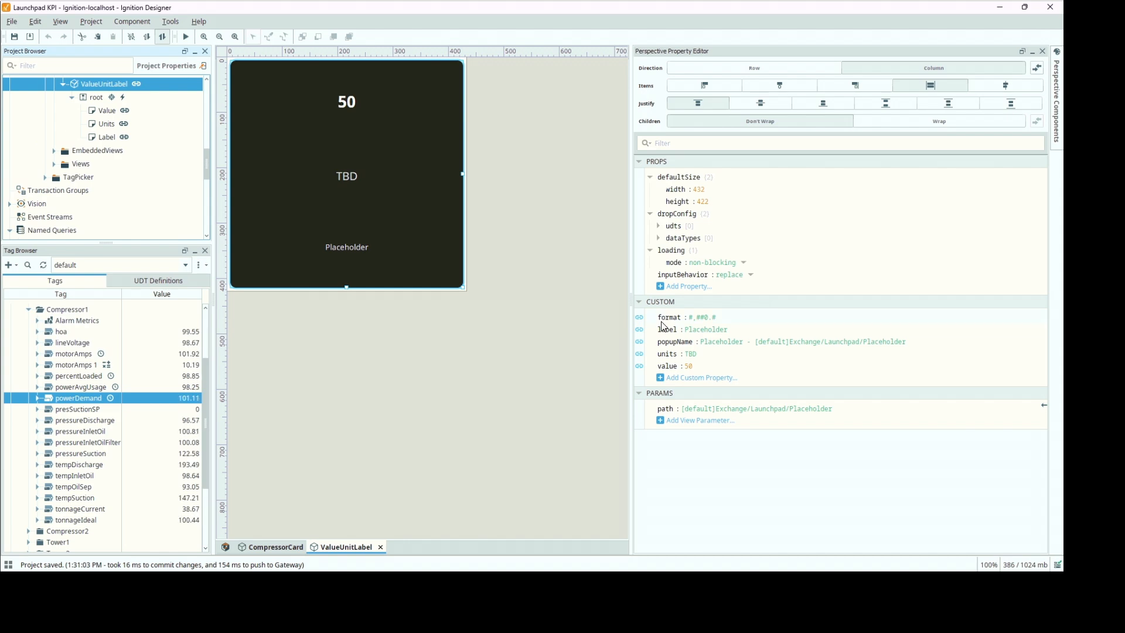
left_click(639, 366)
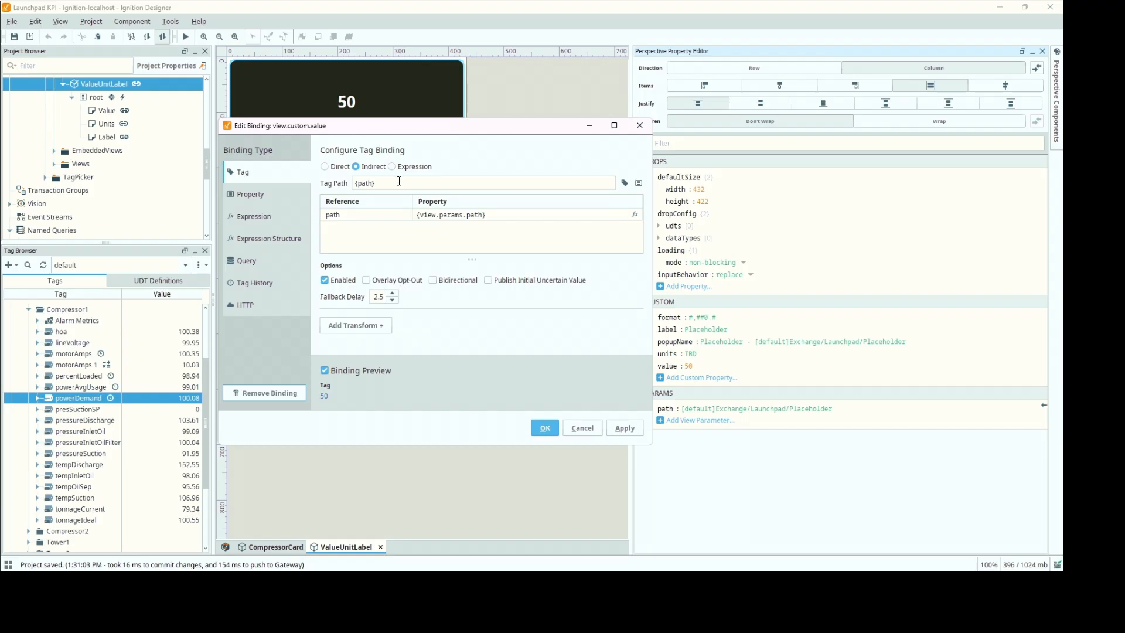
left_click(582, 427)
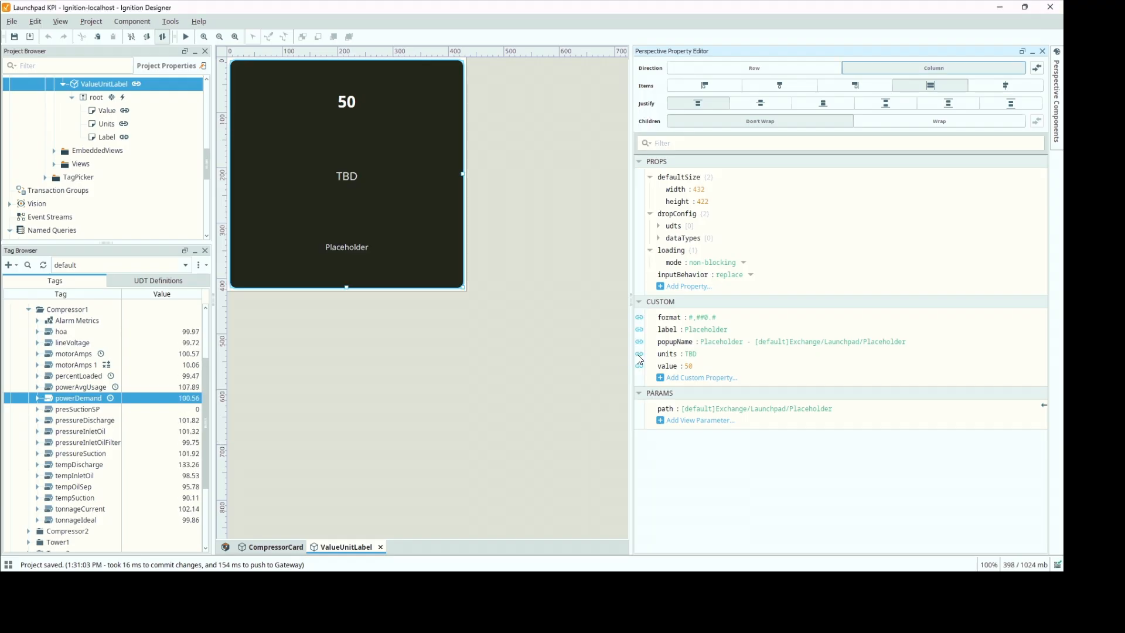
left_click(639, 354)
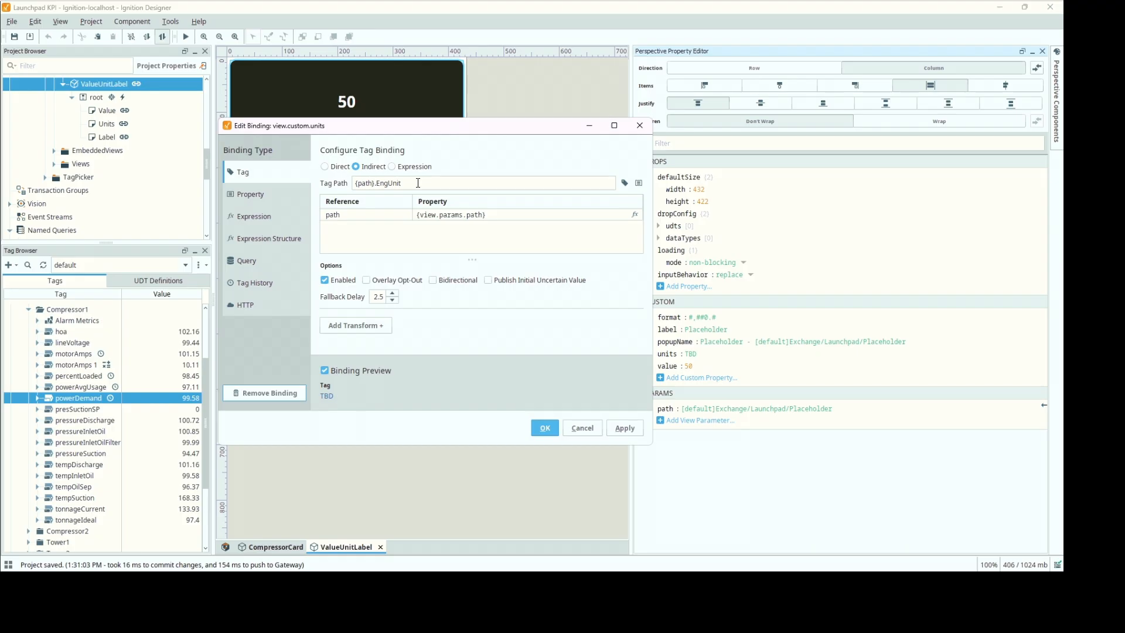
left_click(546, 427)
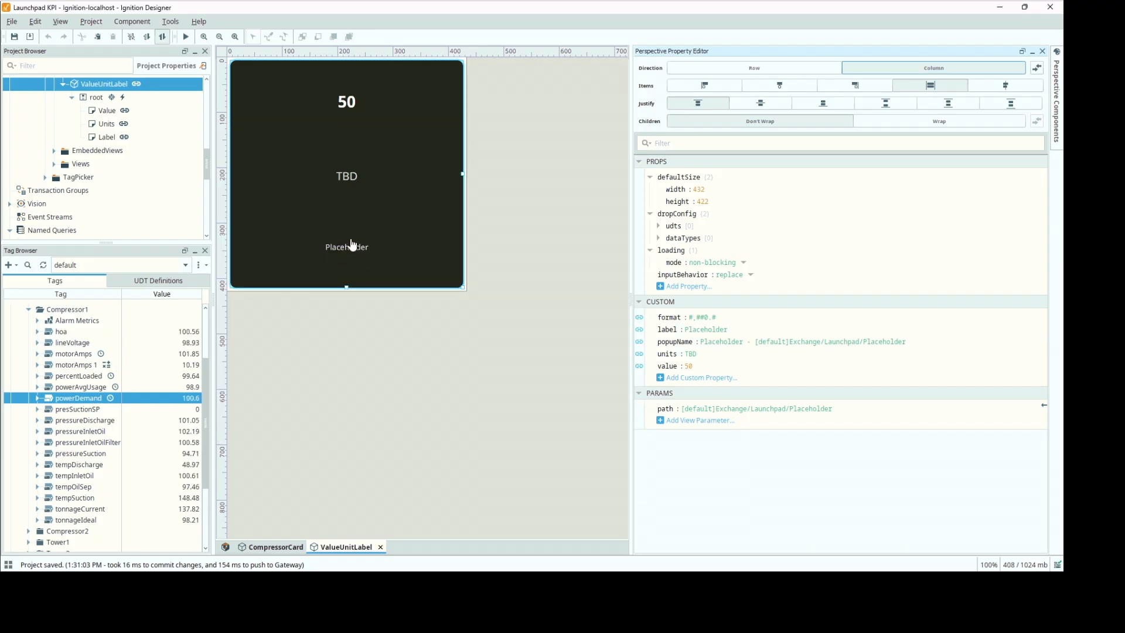
left_click(639, 330)
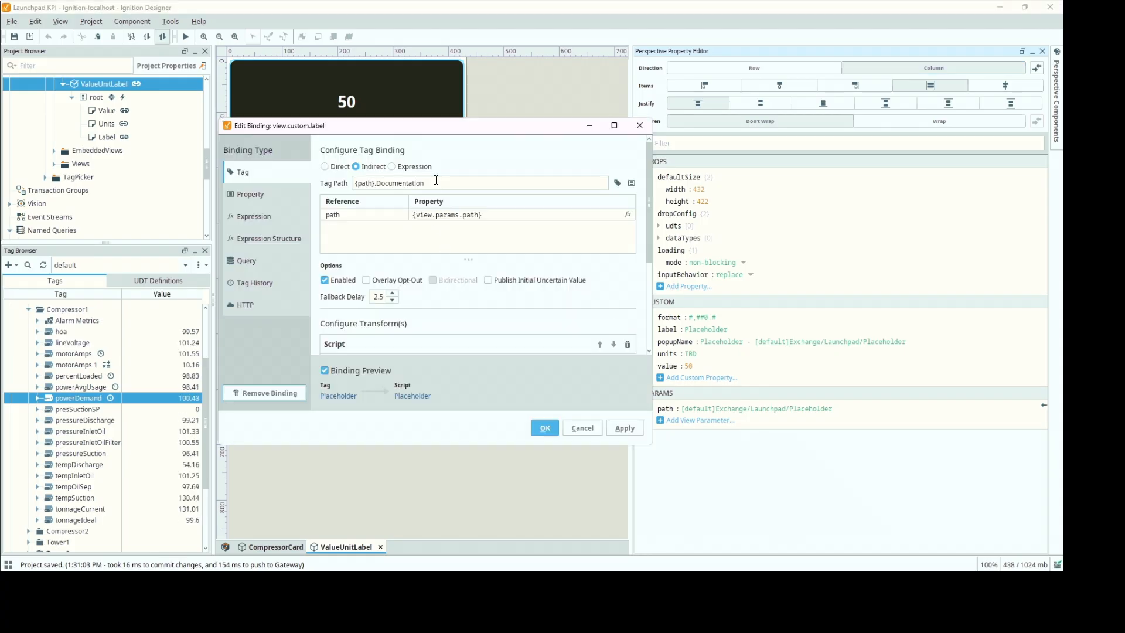
left_click(590, 426)
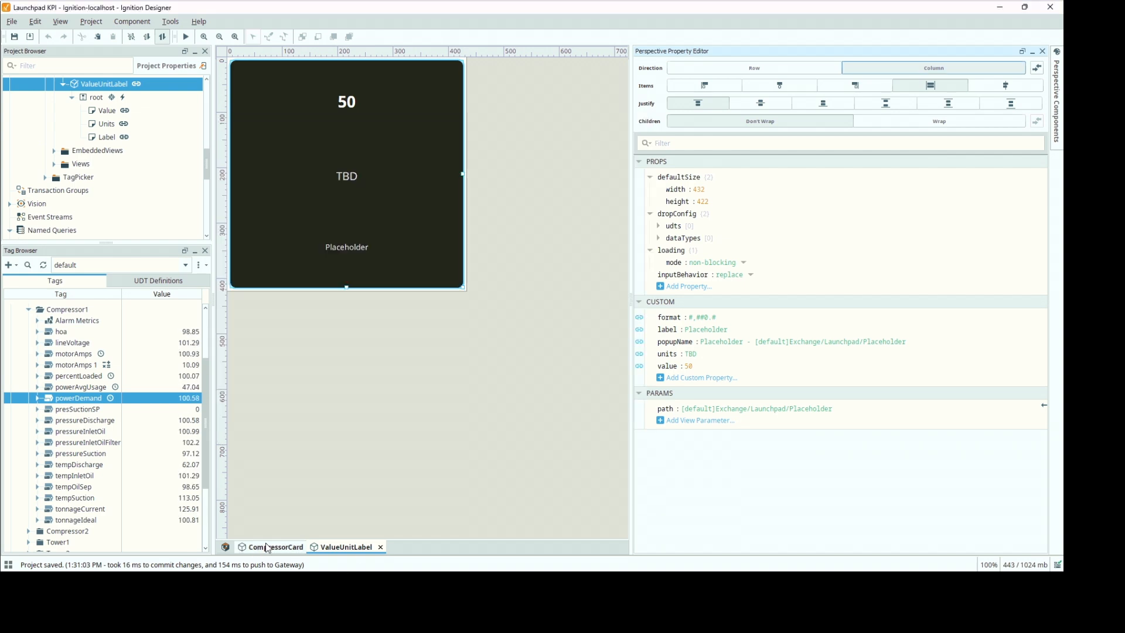
Return to the CompressorCard view and set the documentation of Compressor1's motorAmps tag to "Compressor 1 Amps", saving the tag.
left_click(265, 545)
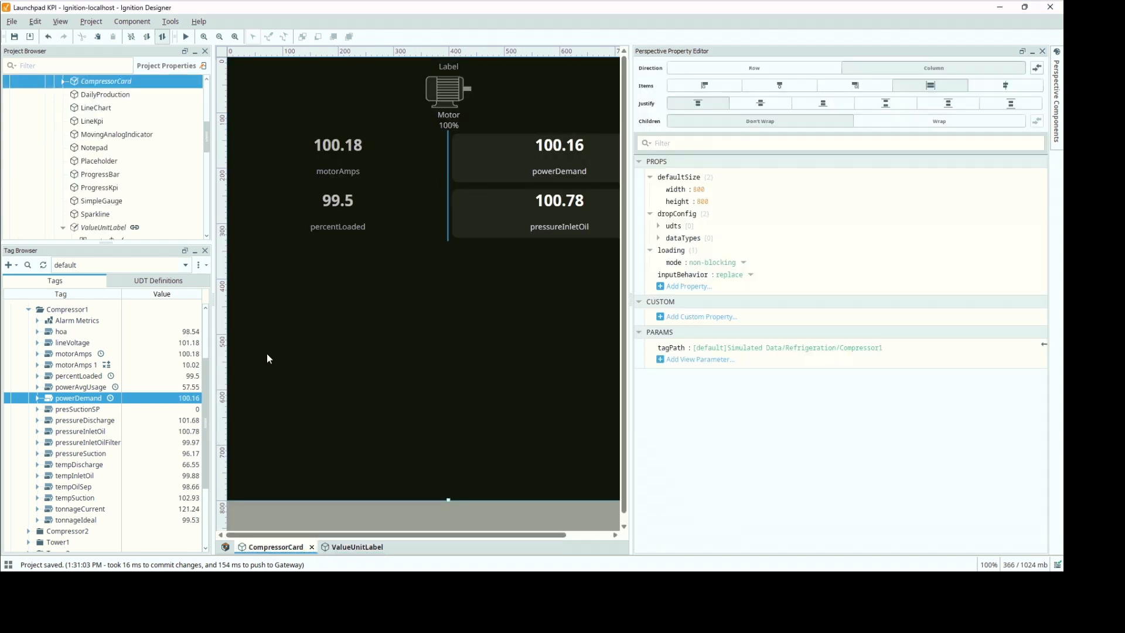
double_click(83, 355)
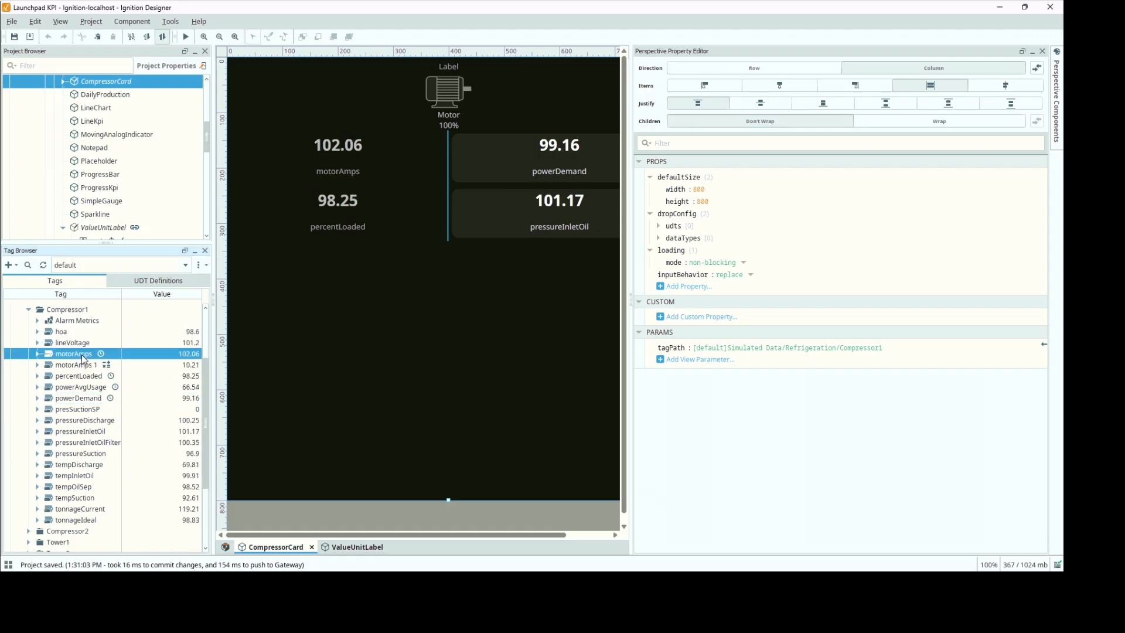
left_click_drag(549, 130, 824, 161)
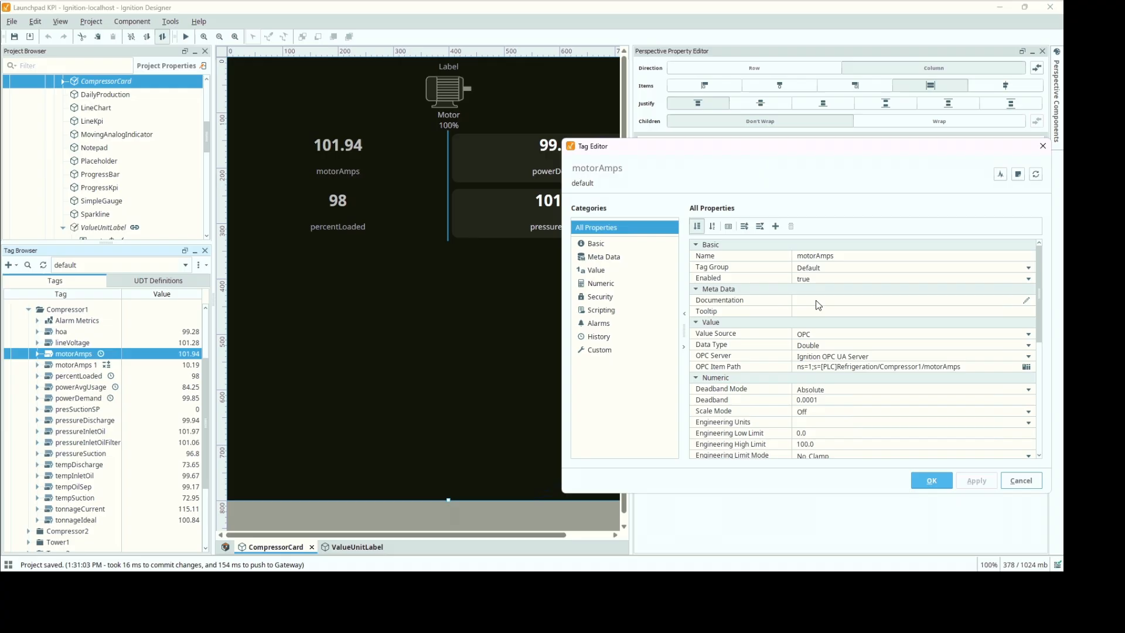
left_click(816, 300)
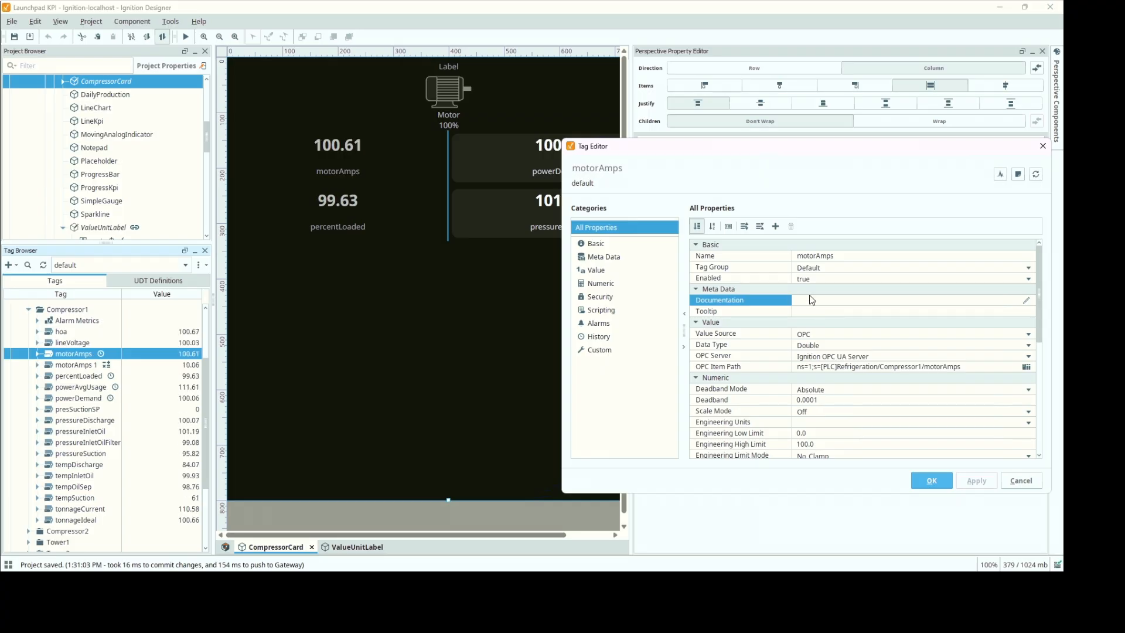
left_click(1026, 301)
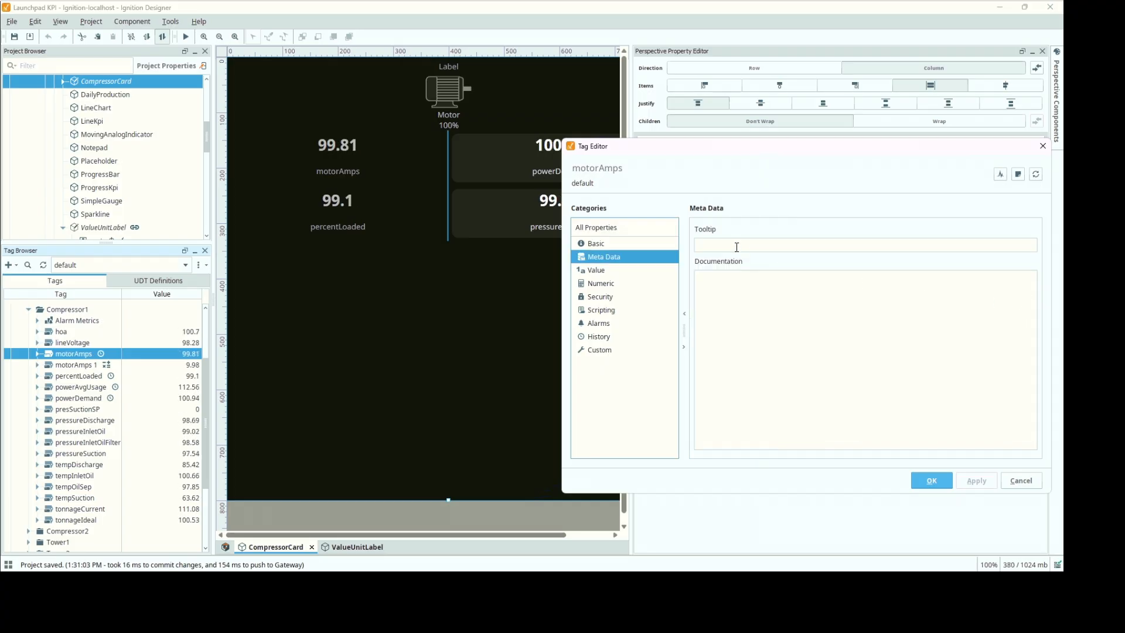
left_click(722, 309)
type("Compre")
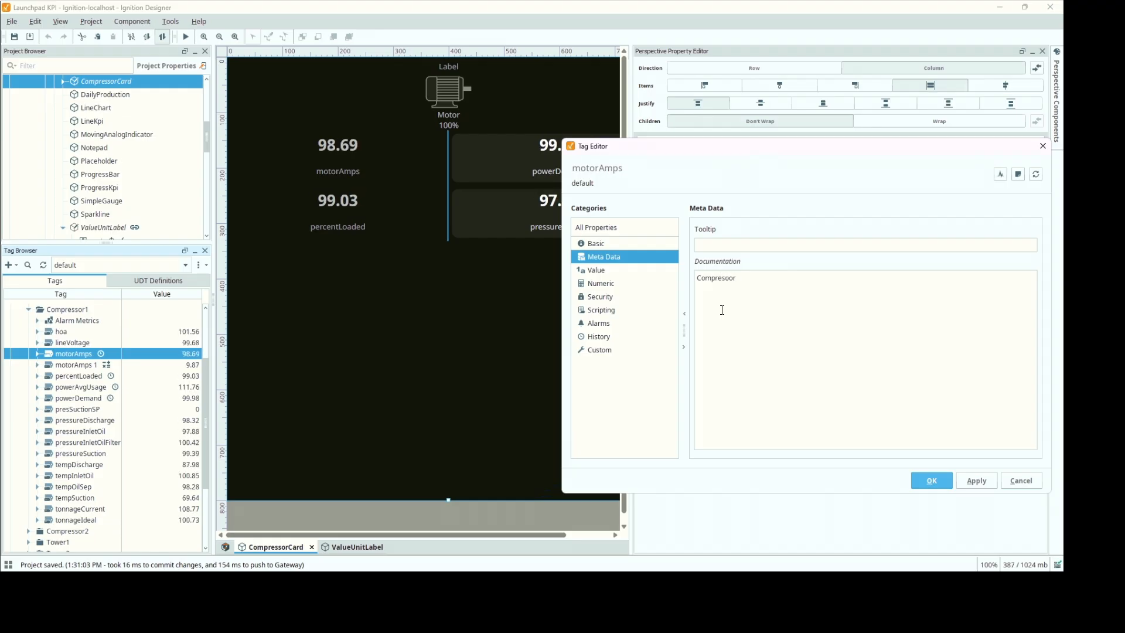
type("soo")
key("BackSpace")
type("or 1")
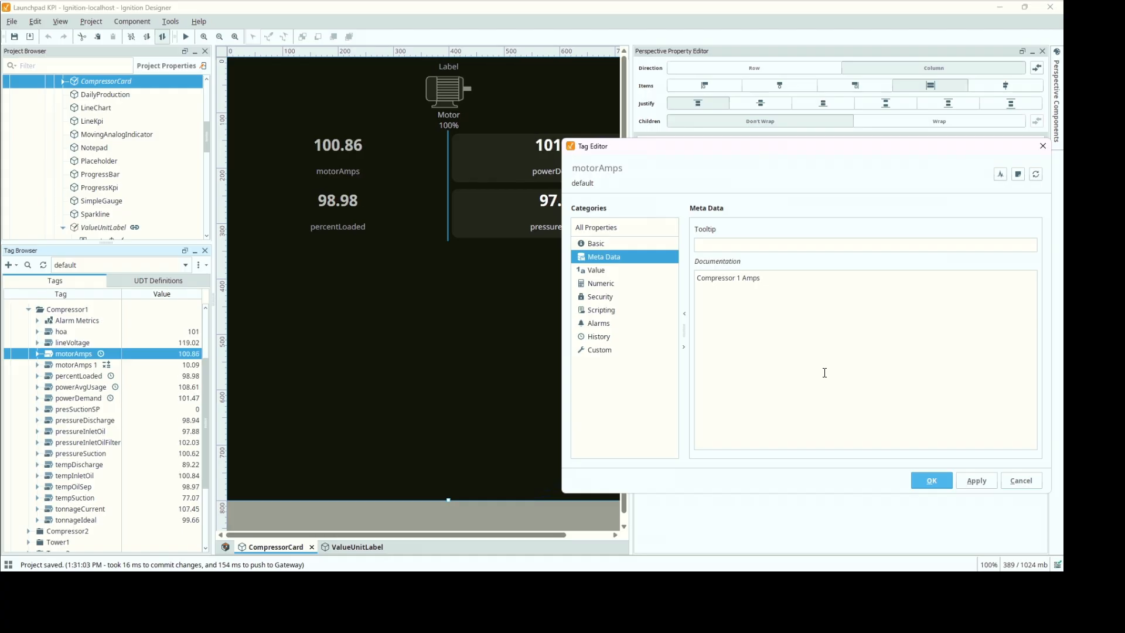
left_click(919, 480)
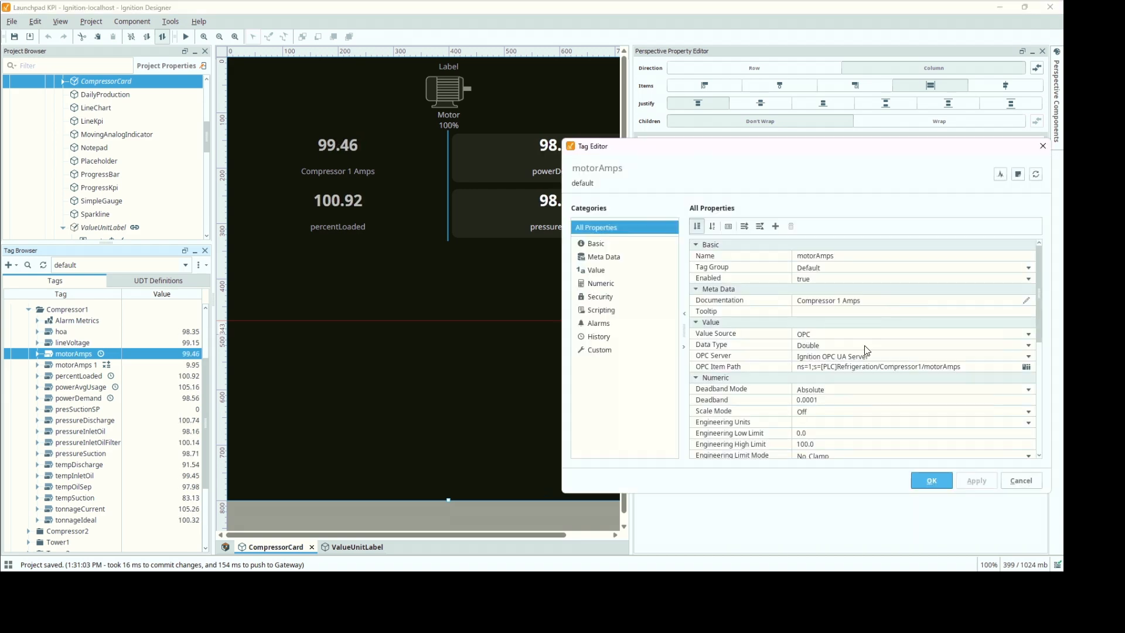
Set the engineering units of Compressor1's motorAmps tag to "A" and save the tag.
left_click(847, 422)
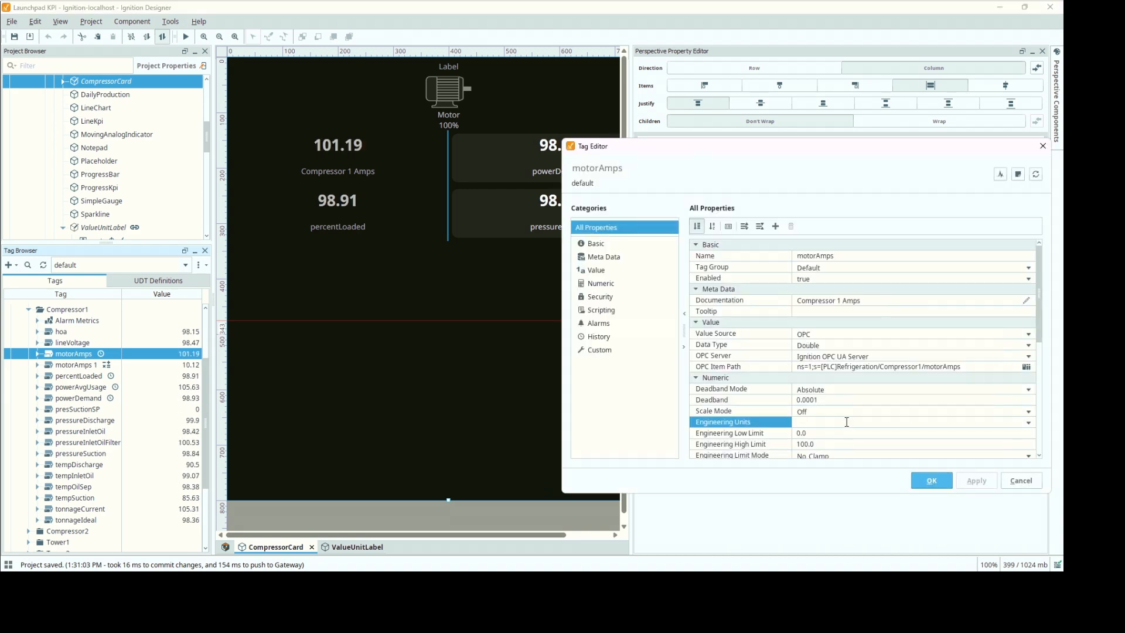
type("A")
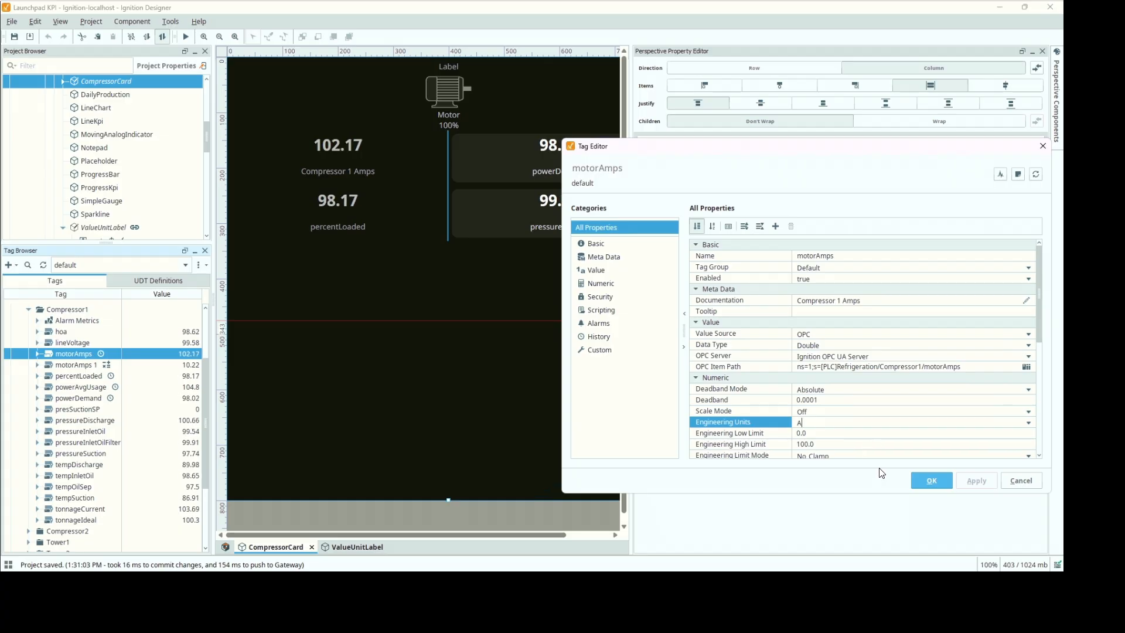
key("Return")
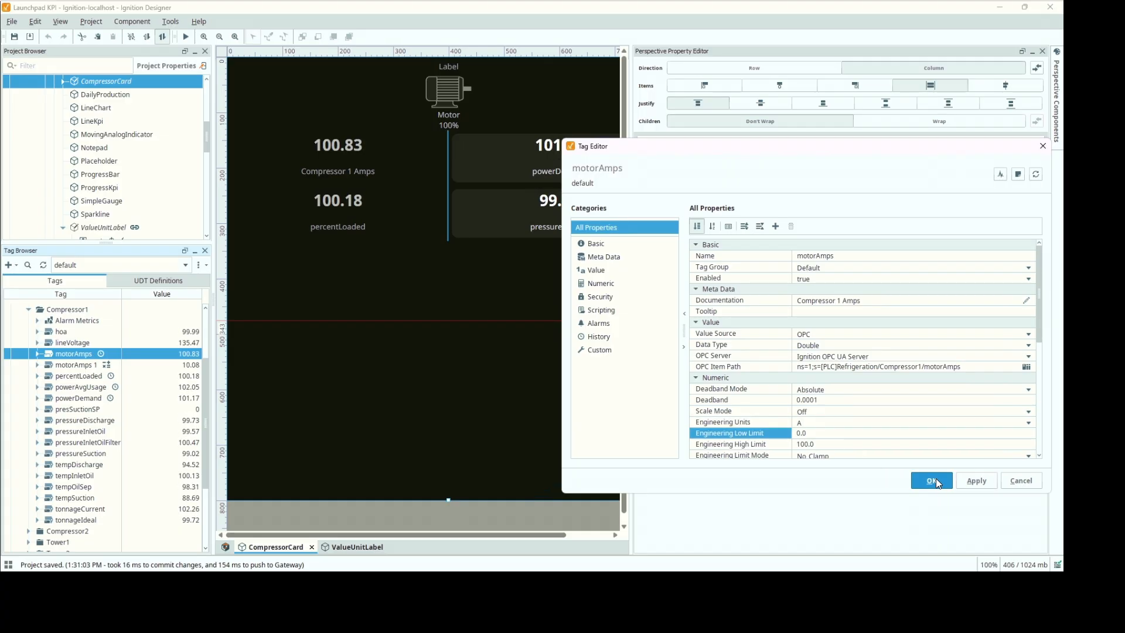
left_click(932, 481)
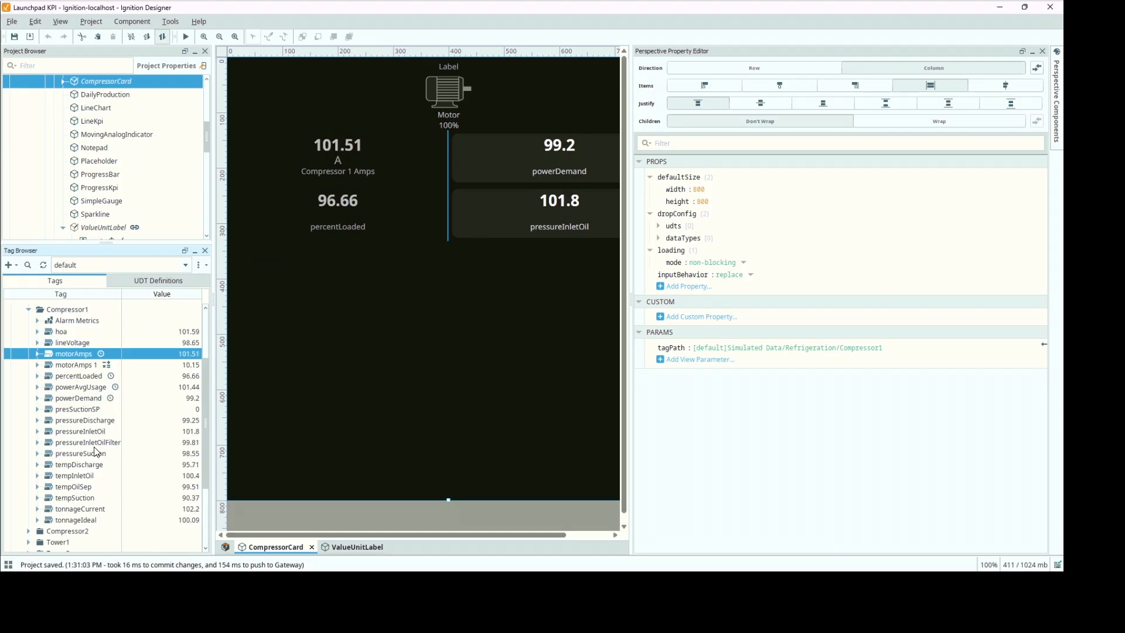
Set the documentation of Compressor1's percentLoaded tag to "Compressor 1 % Loaded" and save the tag.
double_click(81, 378)
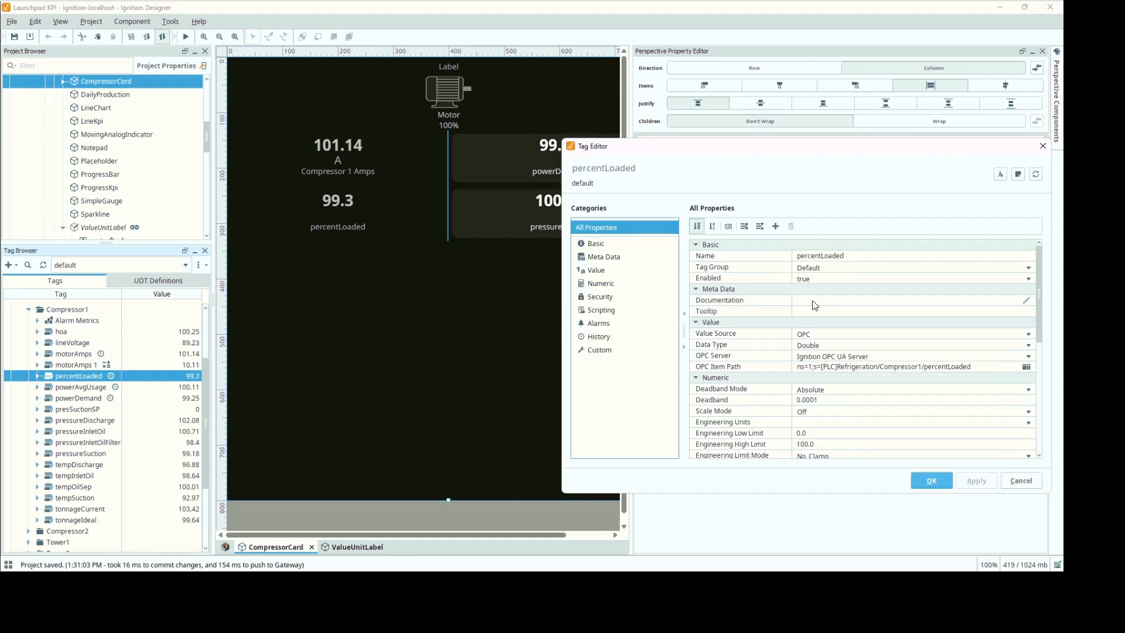
left_click(1026, 301)
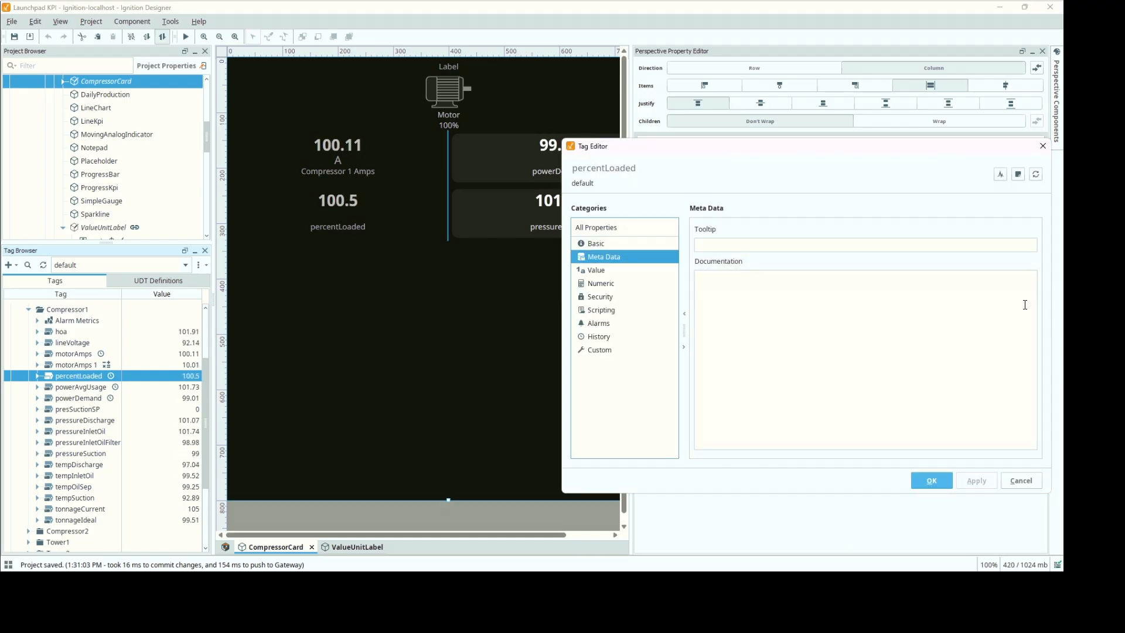
left_click(823, 313)
type("Com[p")
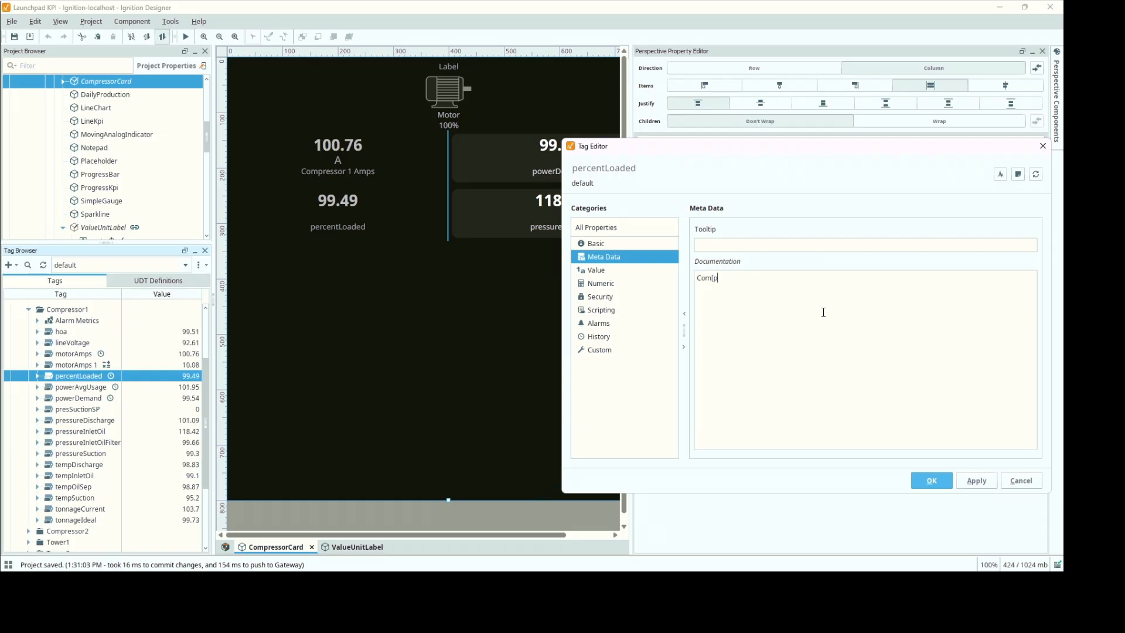
key("BackSpace")
key("BackSpace")
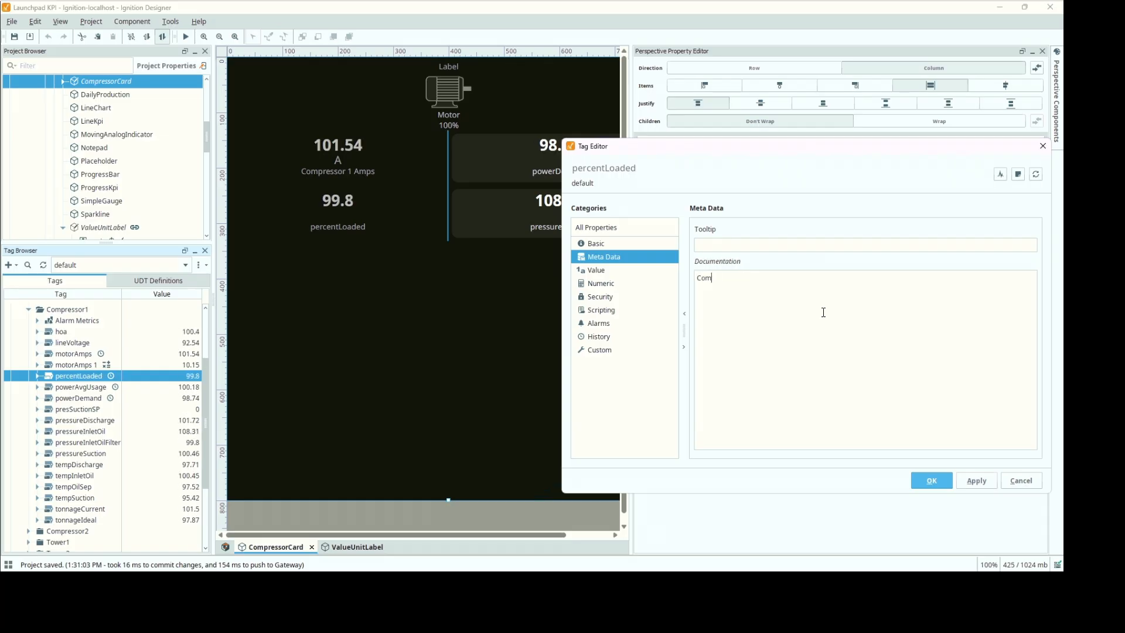
type("pressor 1")
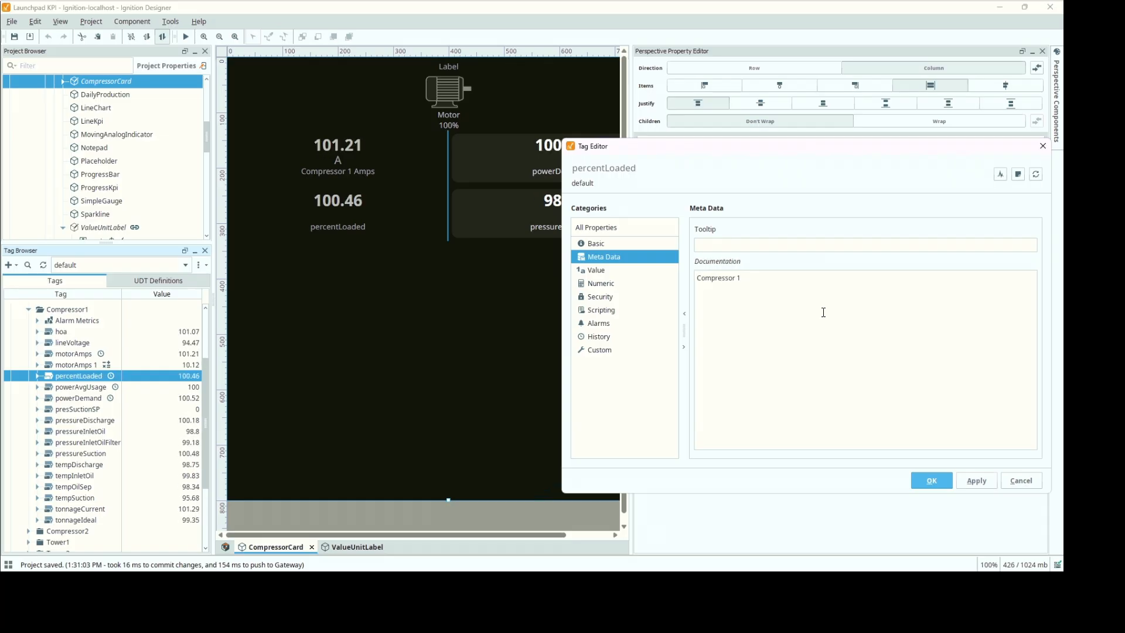
type(" % Loaded")
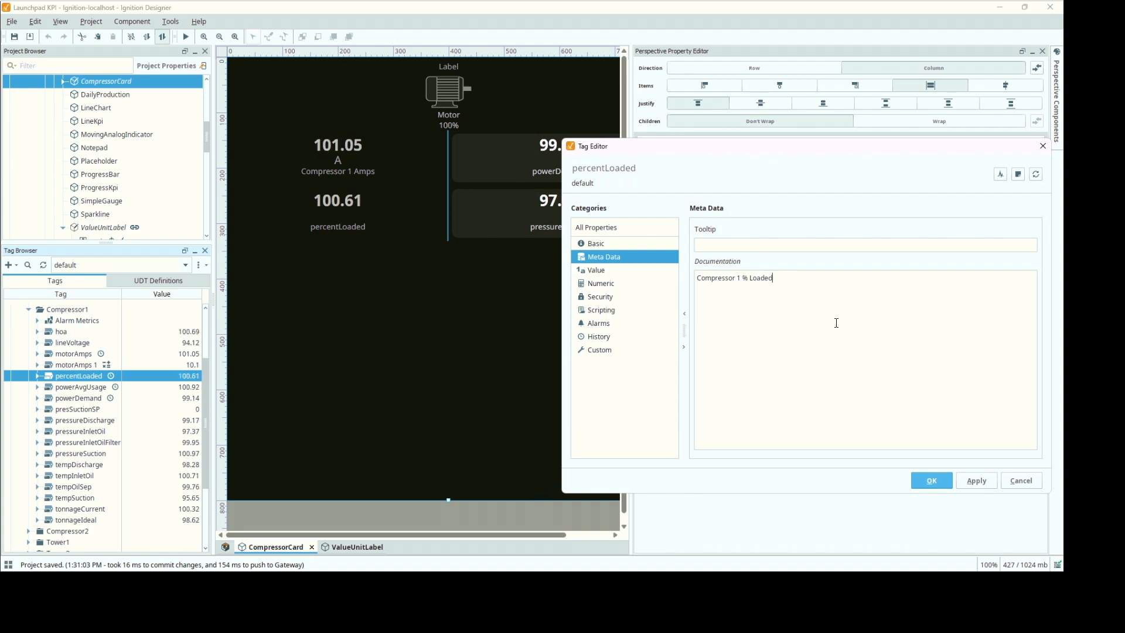
left_click(932, 481)
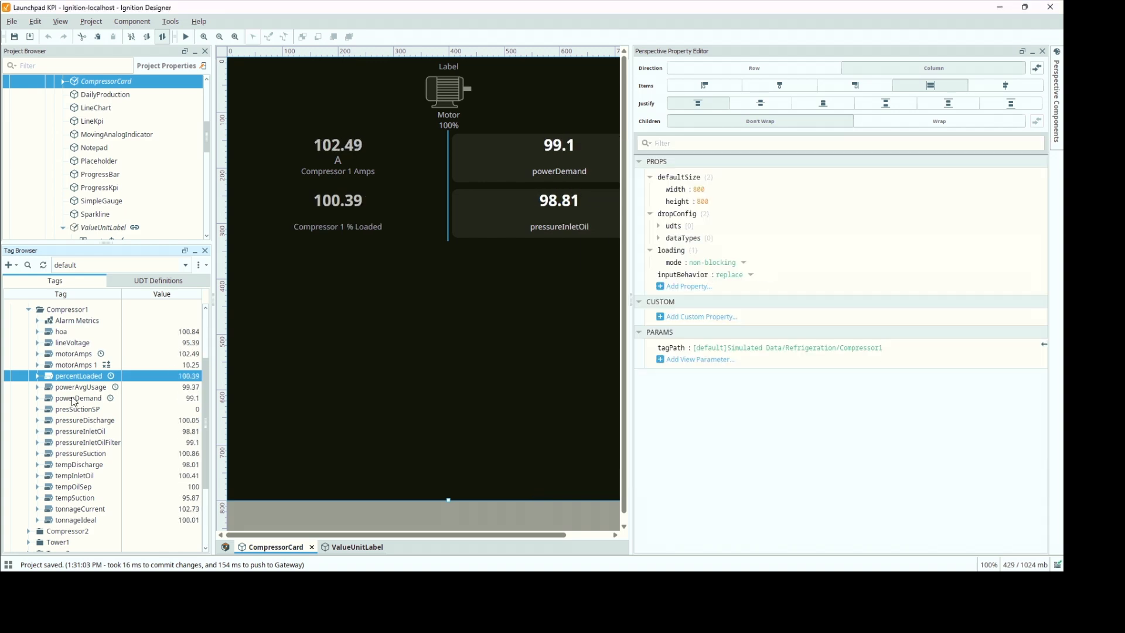
Set the engineering units of Compressor1's percentLoaded tag to "%" and save the tag.
double_click(79, 378)
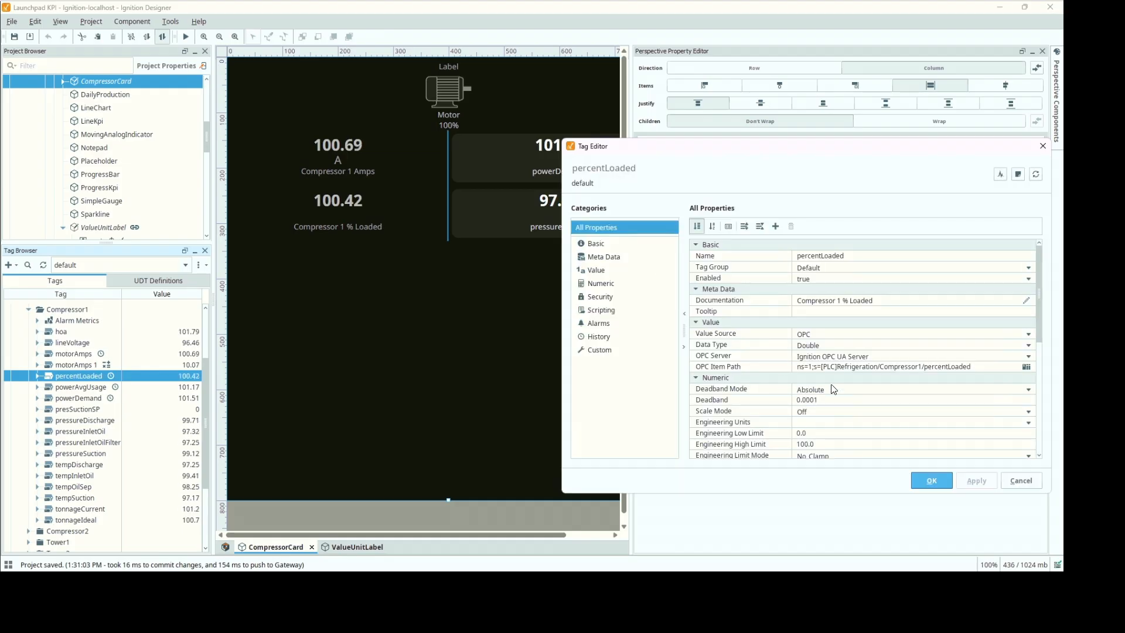
left_click(817, 423)
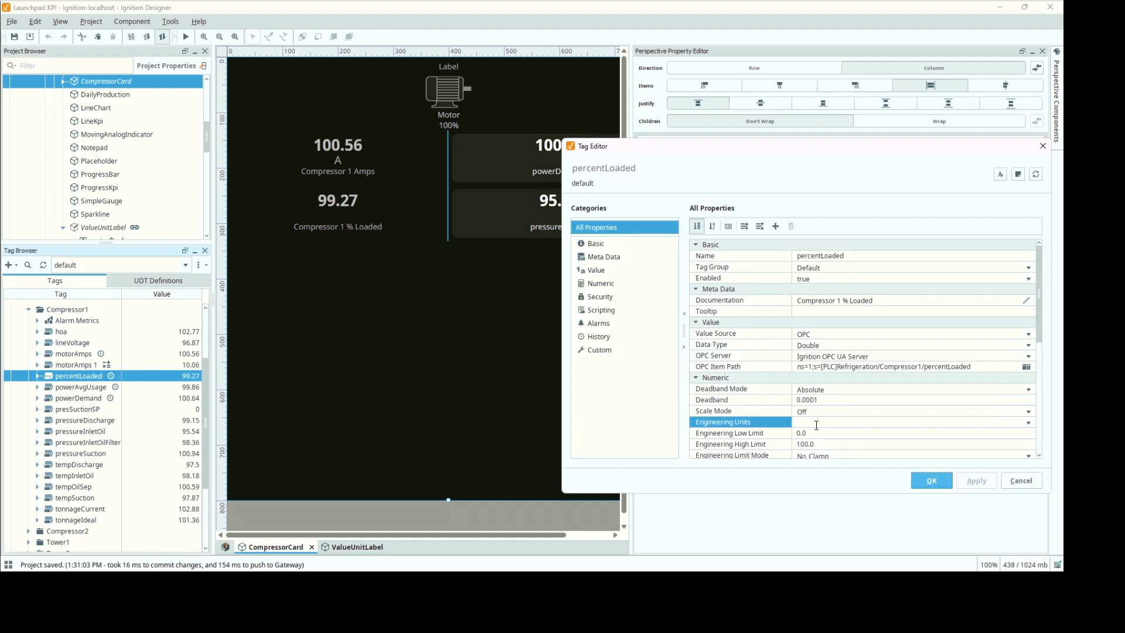
type("%")
key("BackSpace")
type("$")
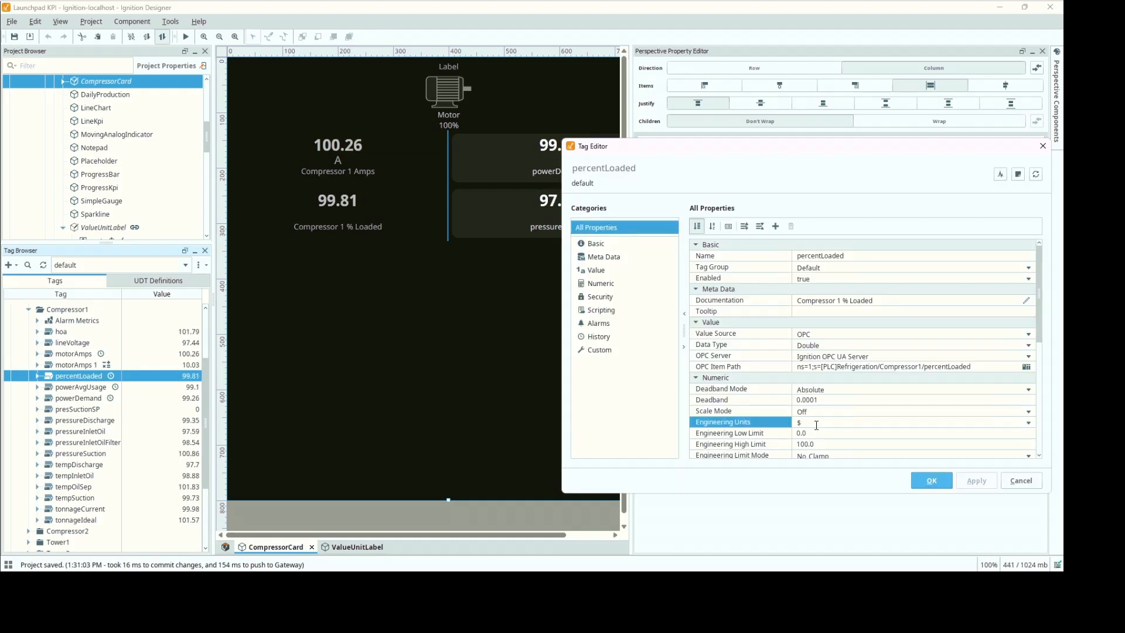
key("BackSpace")
type("%")
key("Return")
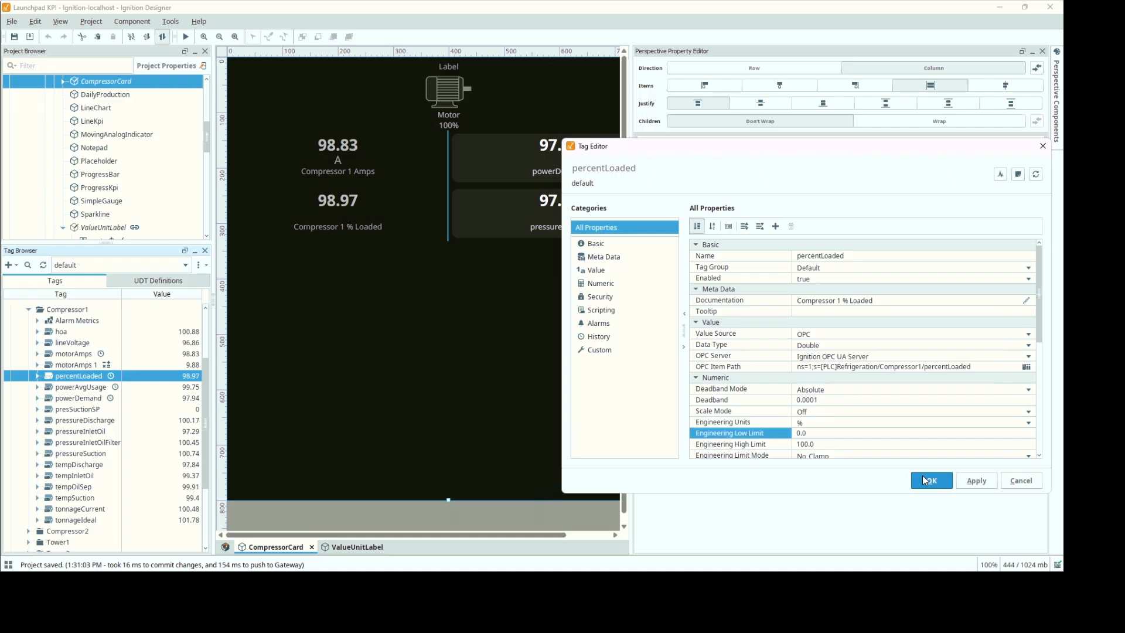
left_click(926, 480)
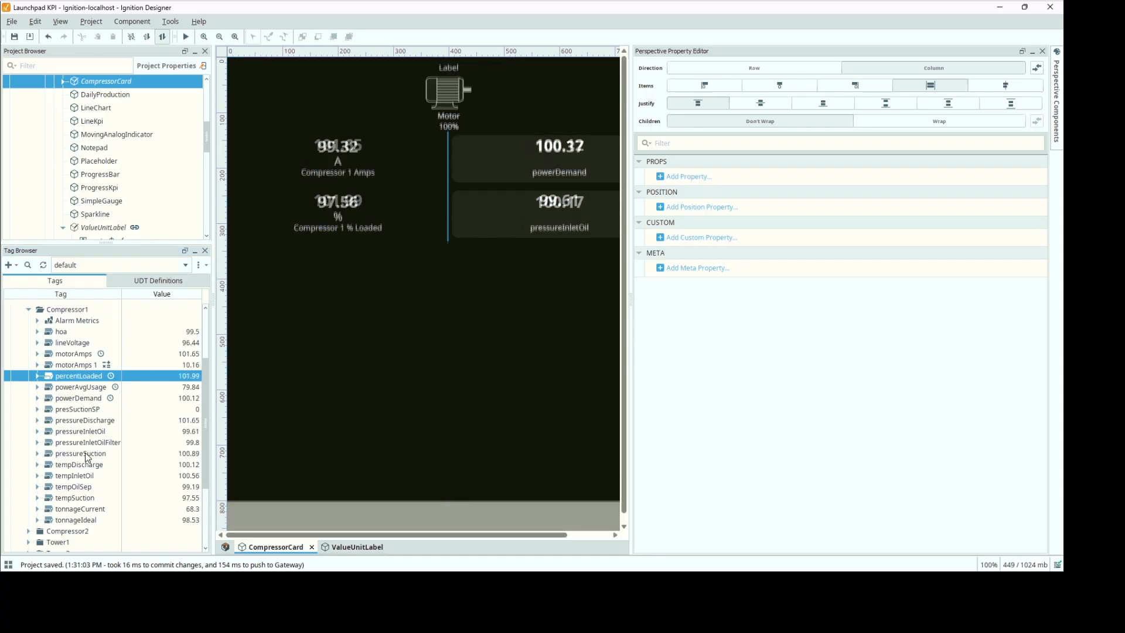
Open Compressor1's powerDemand tag for editing and look up the unit of power demand with a web search in Firefox.
double_click(86, 399)
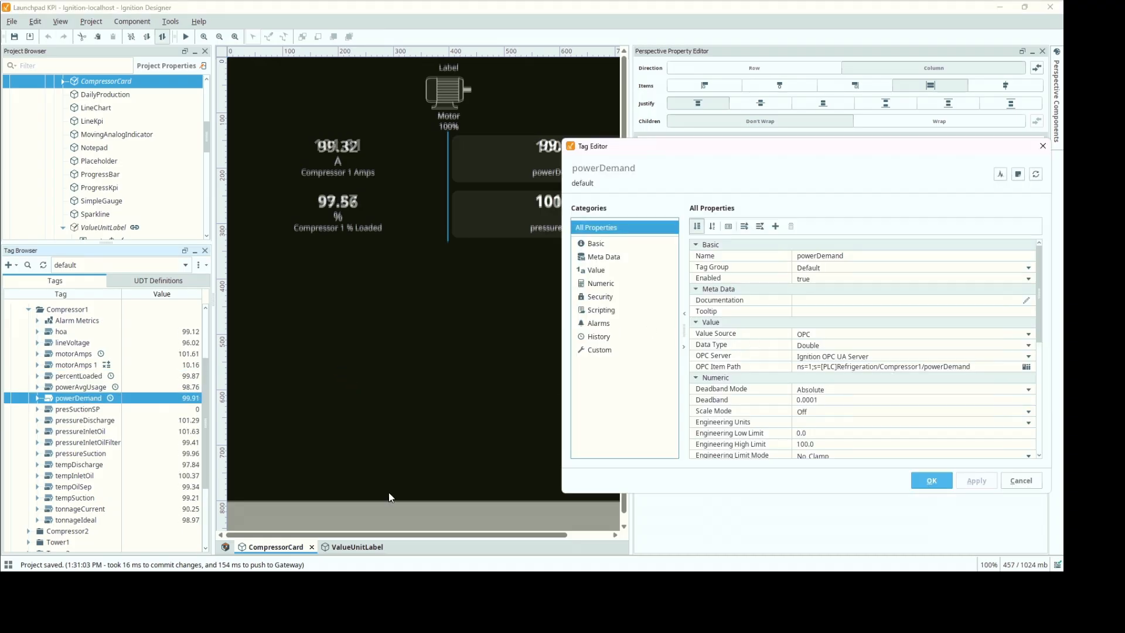
mouse_move(265, 585)
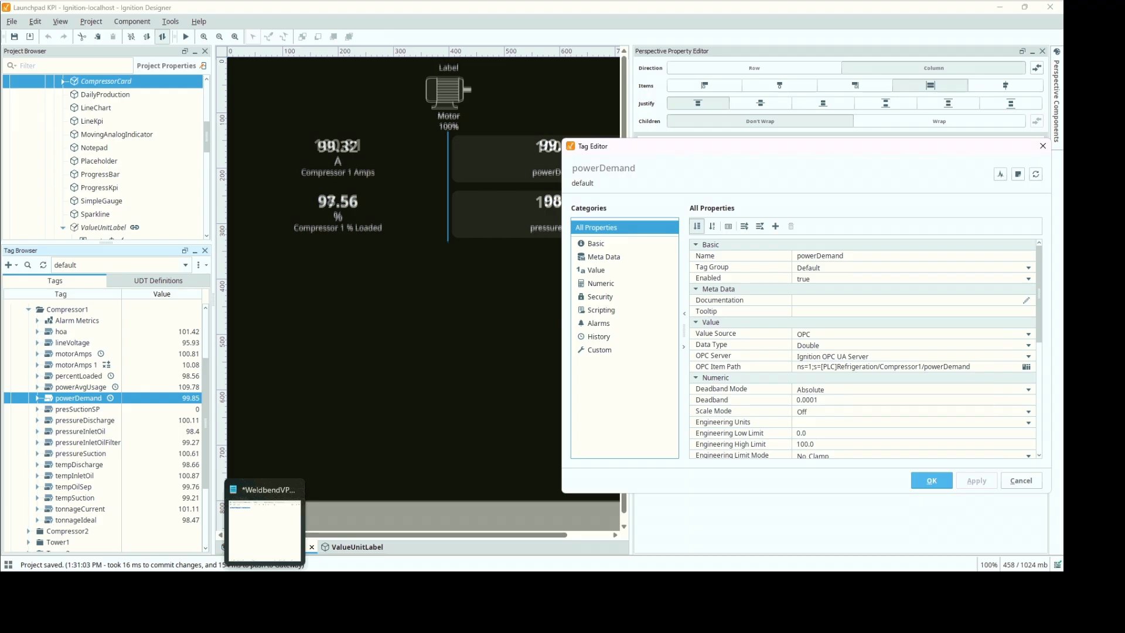
key("alt+Tab")
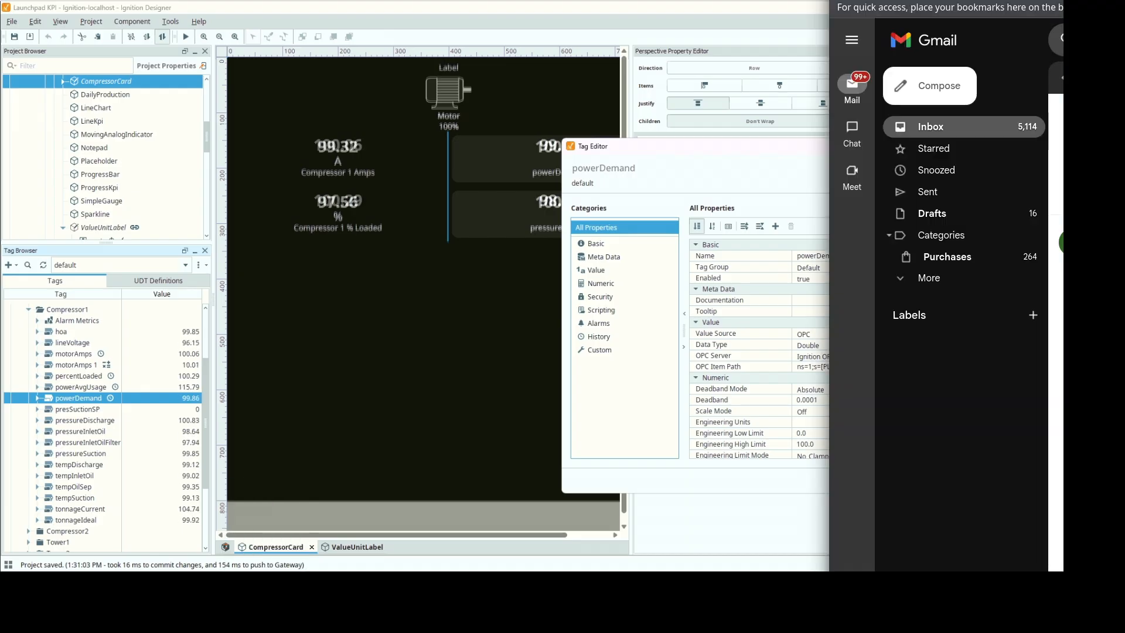
key("ctrl+t")
type("power c")
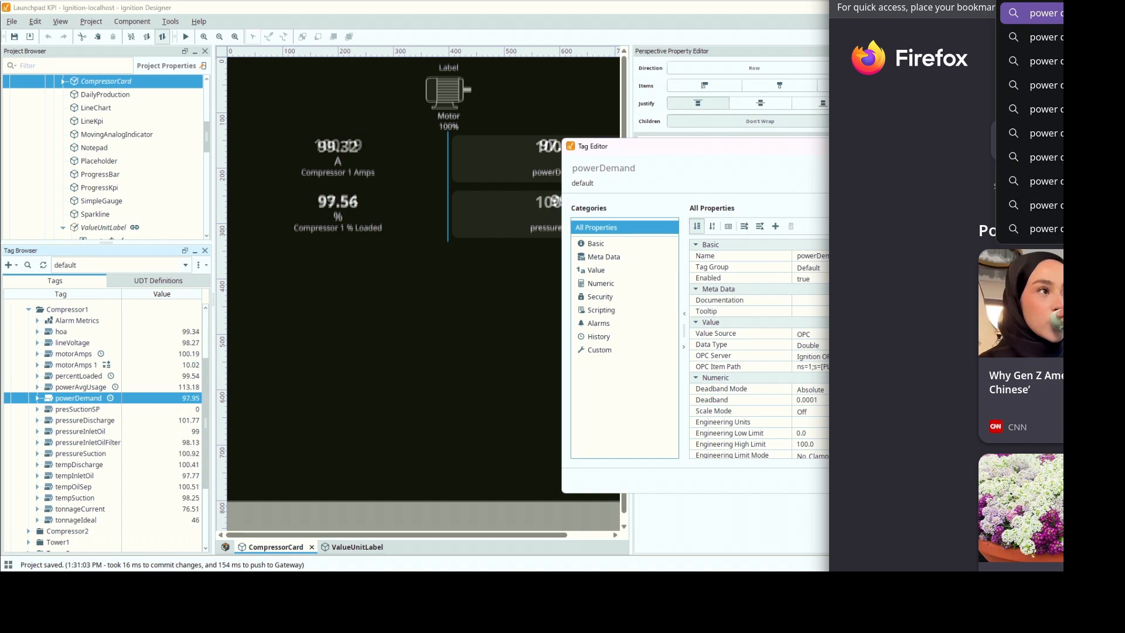
key("Return")
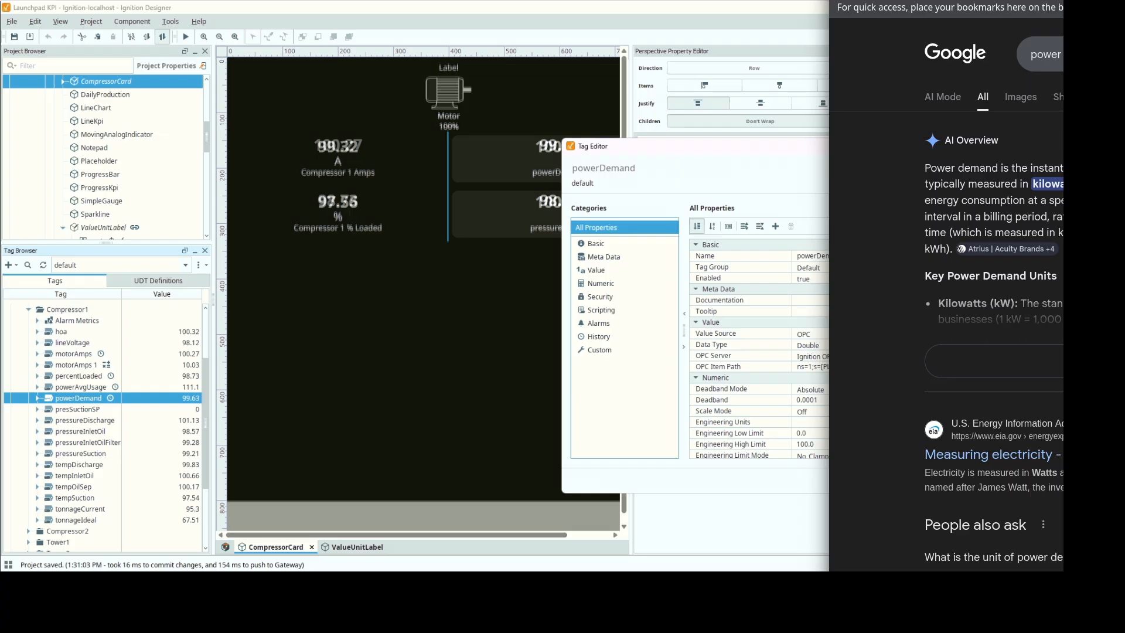
key("super+Down")
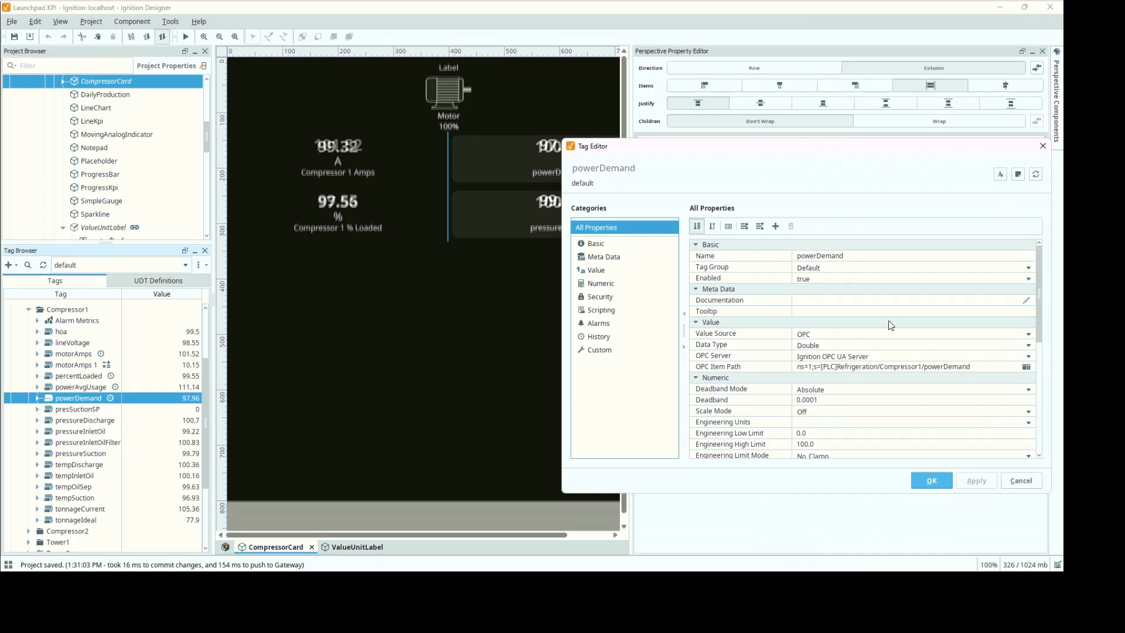
Set the powerDemand tag's engineering units to "kW".
left_click(824, 423)
type("k")
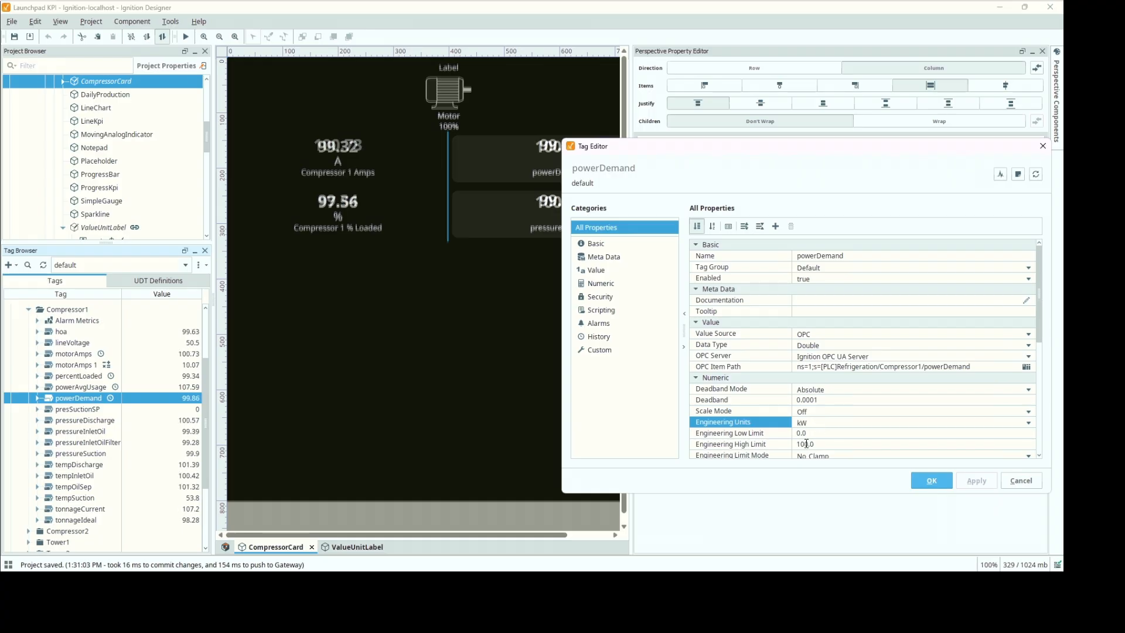
type("W")
key("Return")
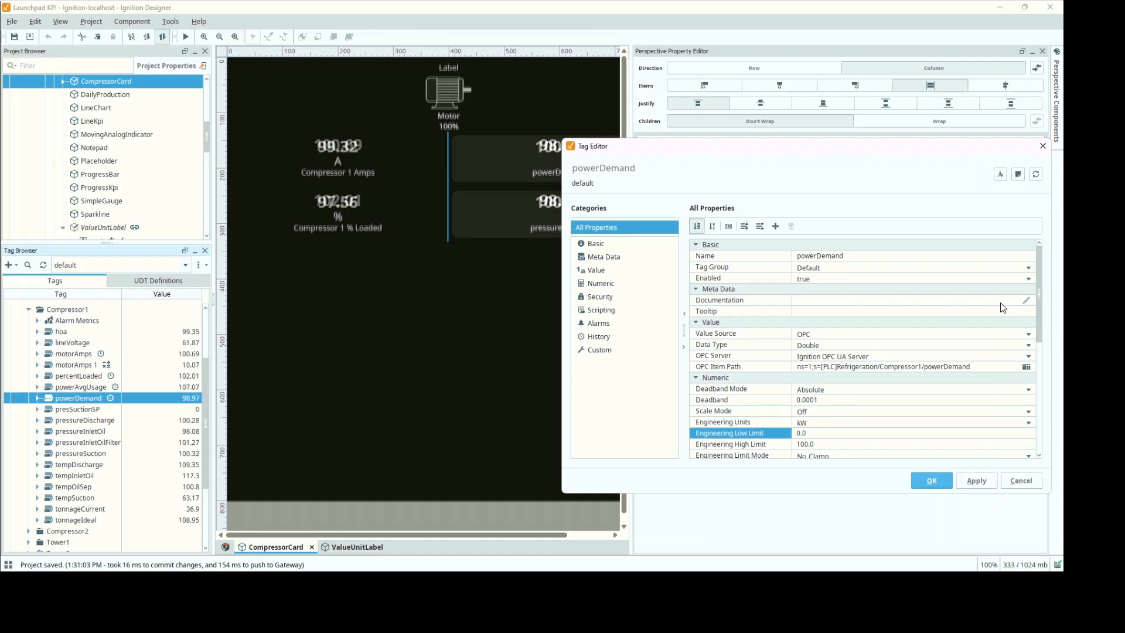
Set the powerDemand tag's documentation to "Compressor 1 Demand" and save the tag.
left_click(1026, 300)
left_click(815, 312)
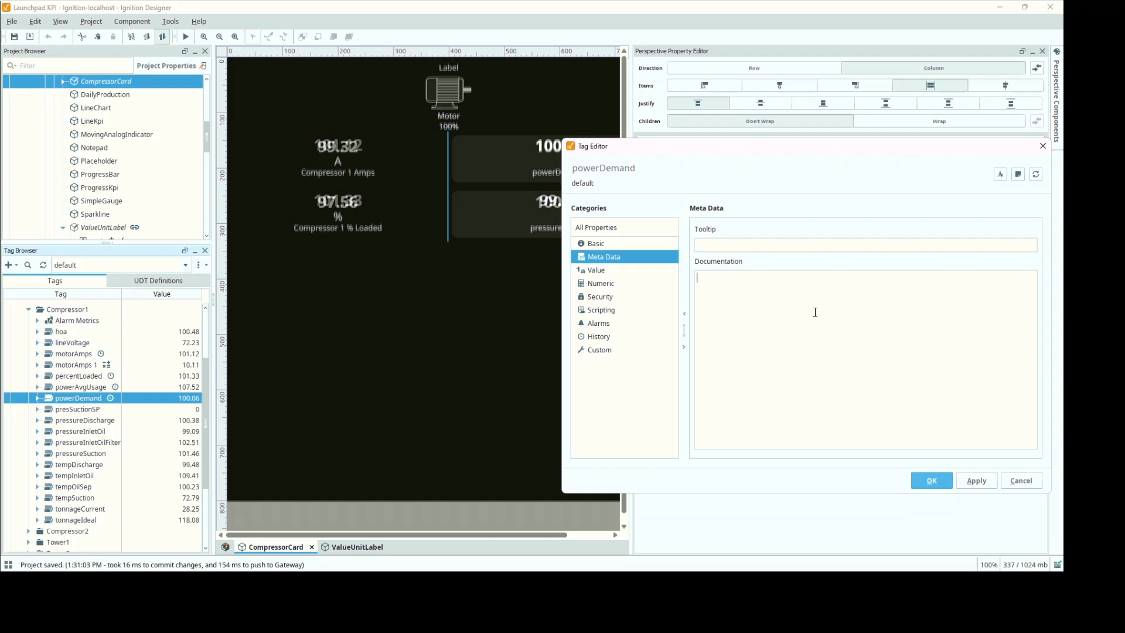
type("Compres")
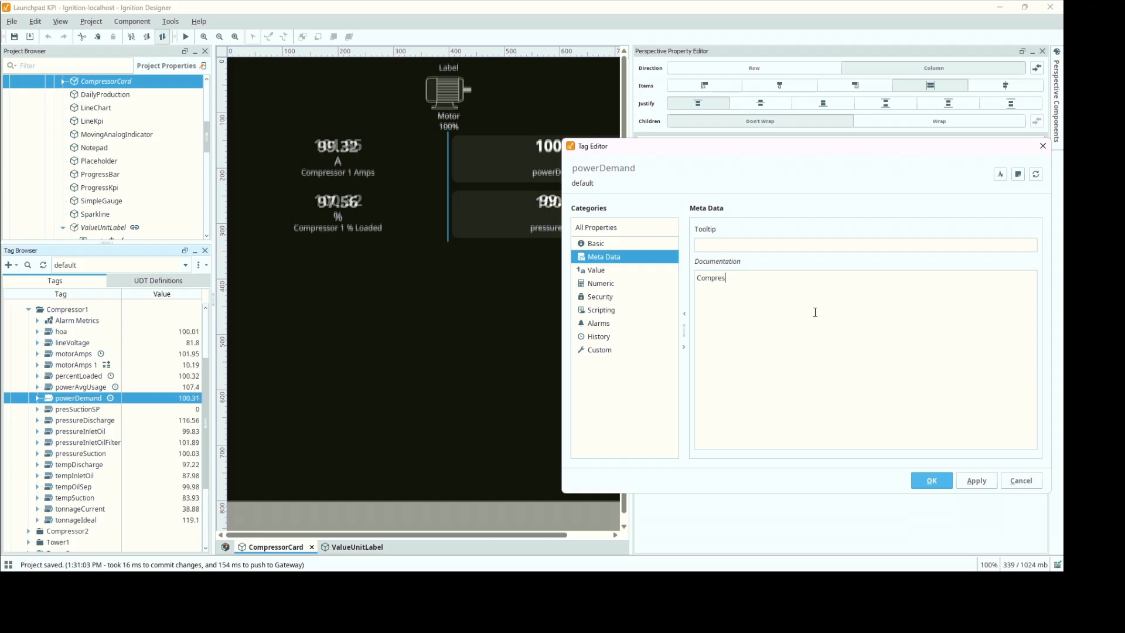
type("sor 1 ")
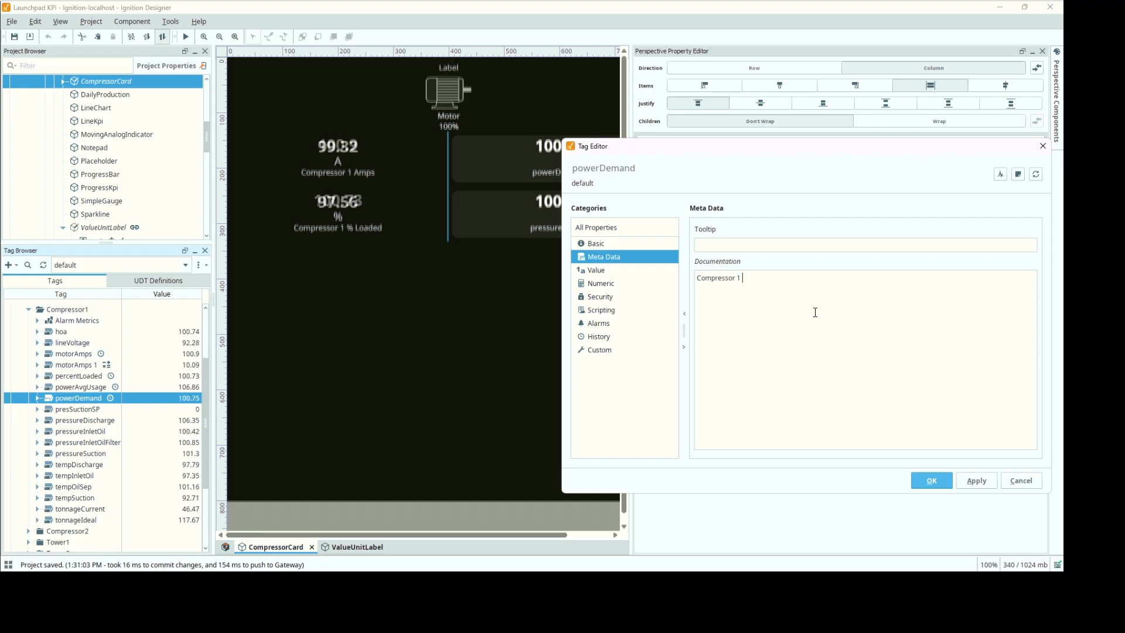
type("Demand")
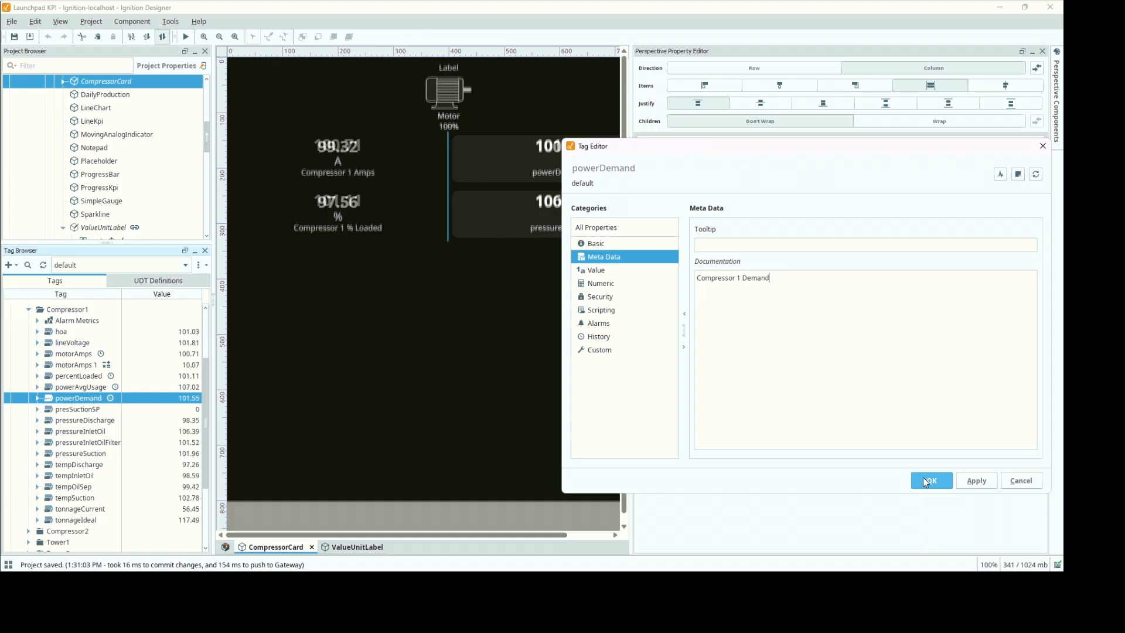
left_click(926, 480)
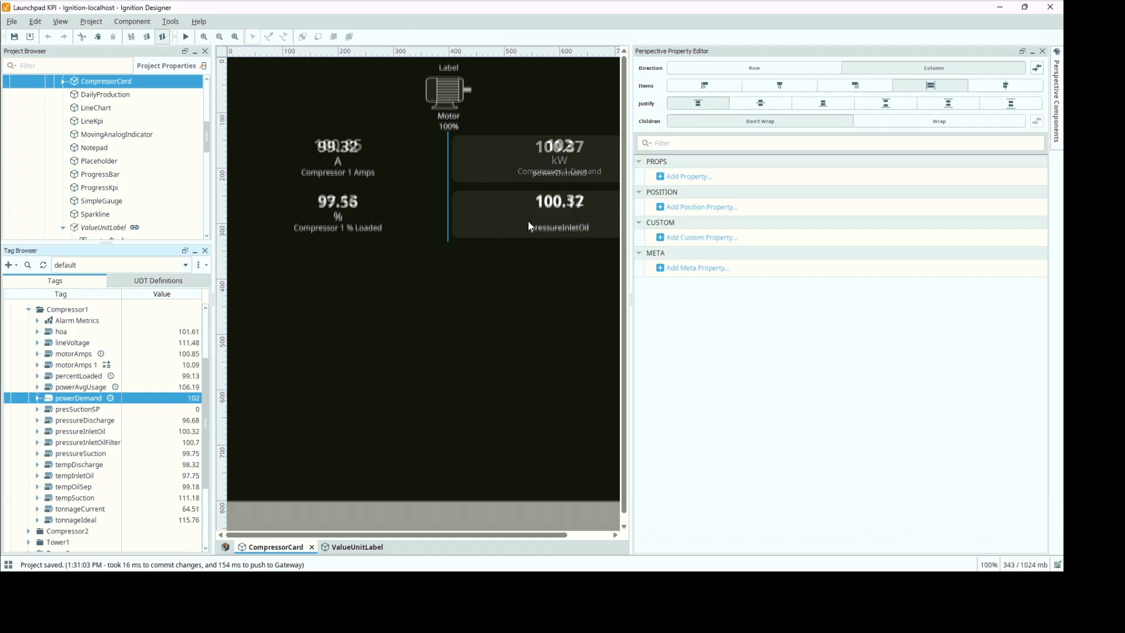
Open Compressor1's pressureInletOil tag for editing and set its engineering units to "psi".
double_click(96, 431)
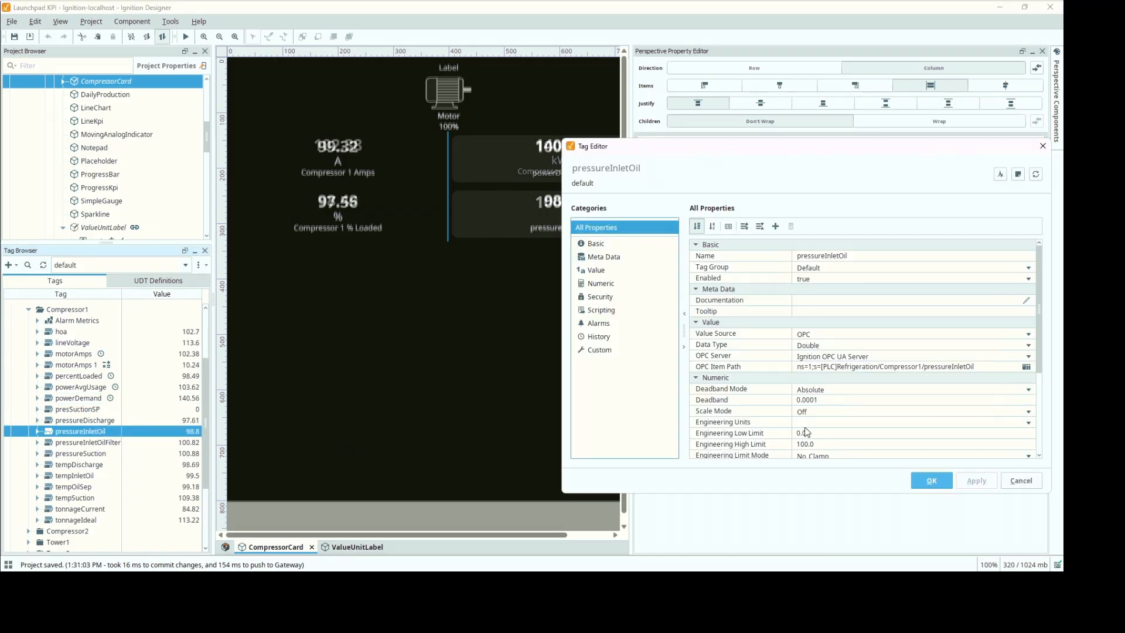
left_click(804, 432)
left_click(805, 412)
left_click(805, 426)
left_click(812, 419)
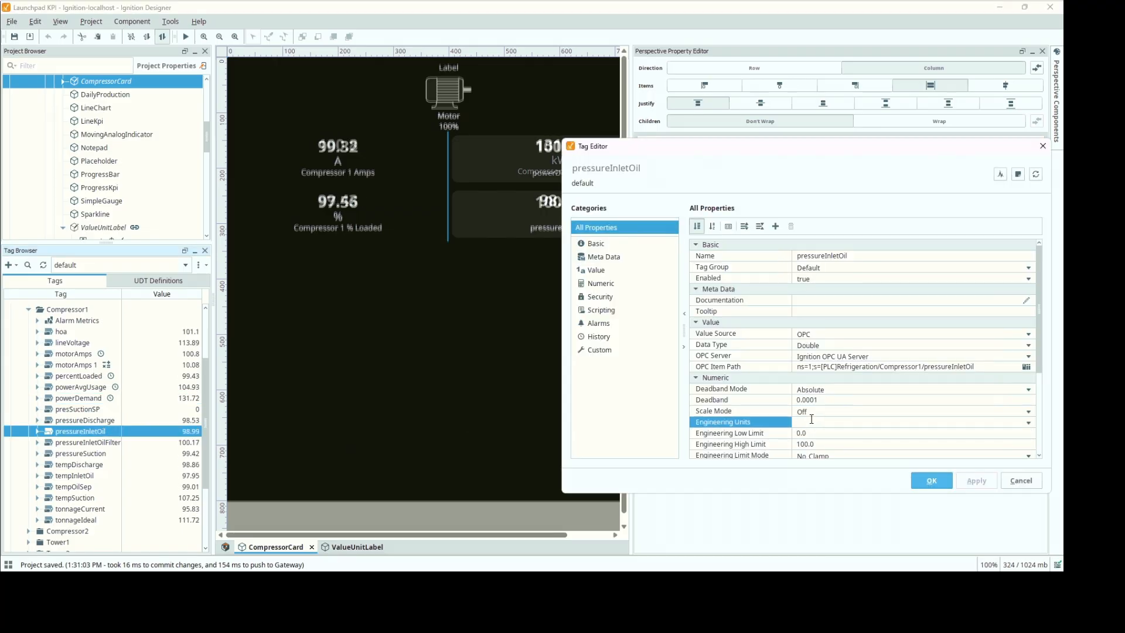
type("psi")
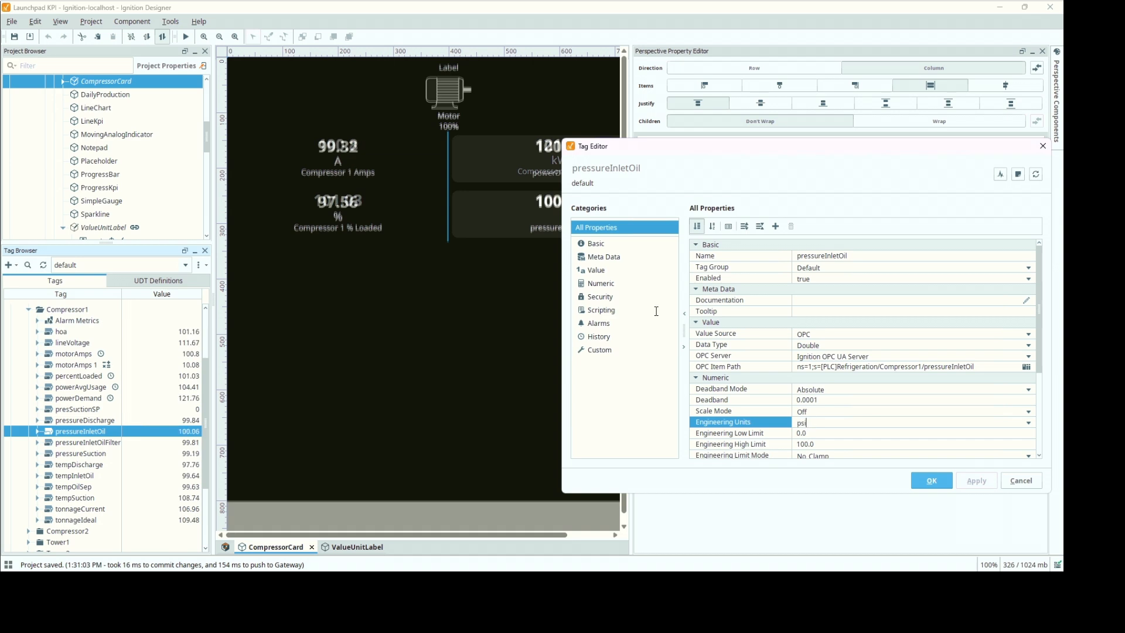
Set the pressureInletOil tag's documentation to "Compressor 1 Inlet Press." and save the tag.
left_click(1027, 303)
type("C")
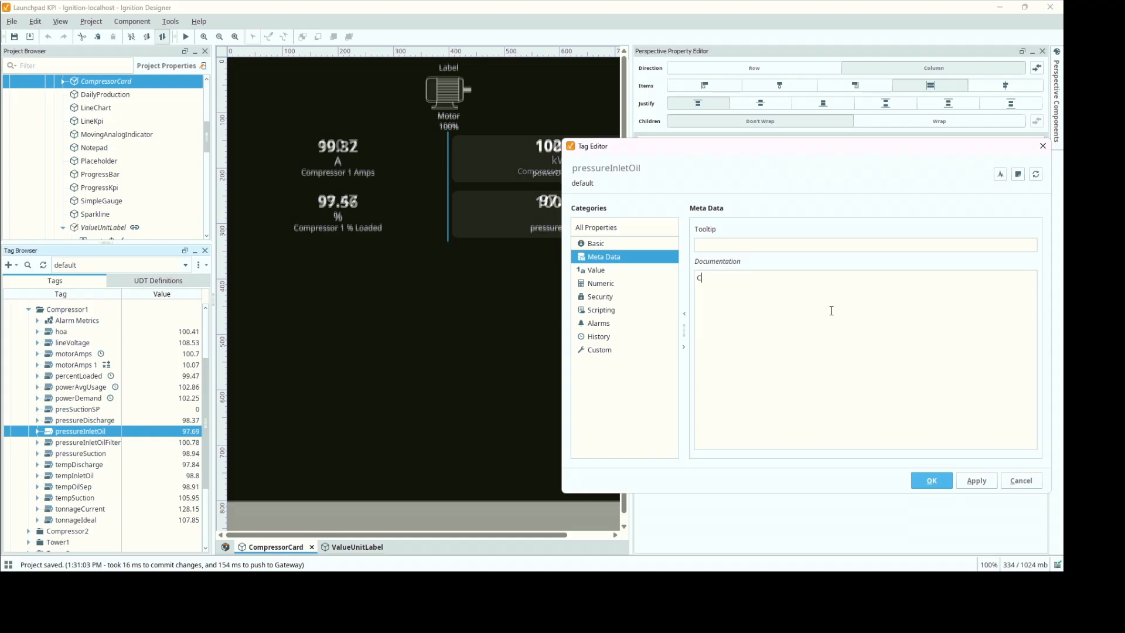
type("ompressor")
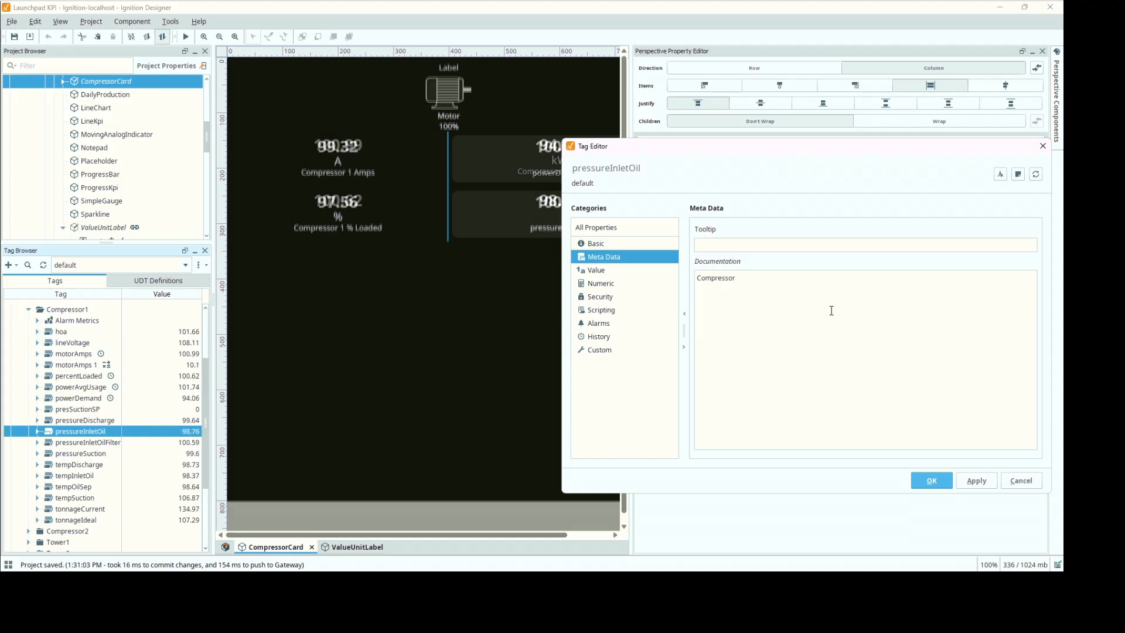
type(" 1 ")
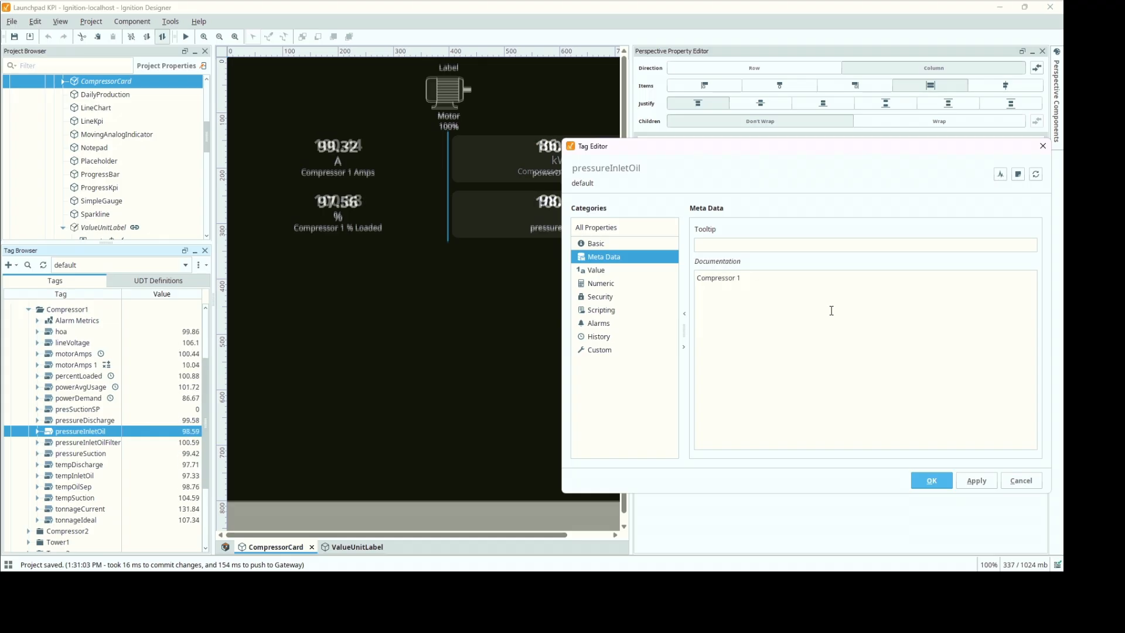
type("Inles P")
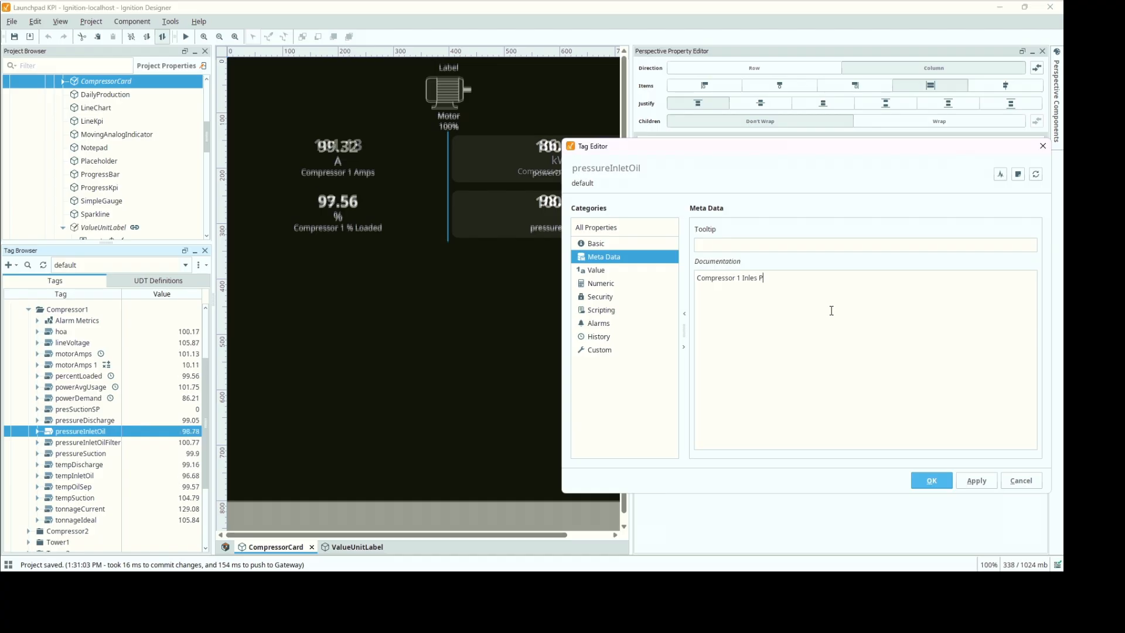
key("BackSpace")
key("BackSpace")
type("t Press.")
left_click(968, 481)
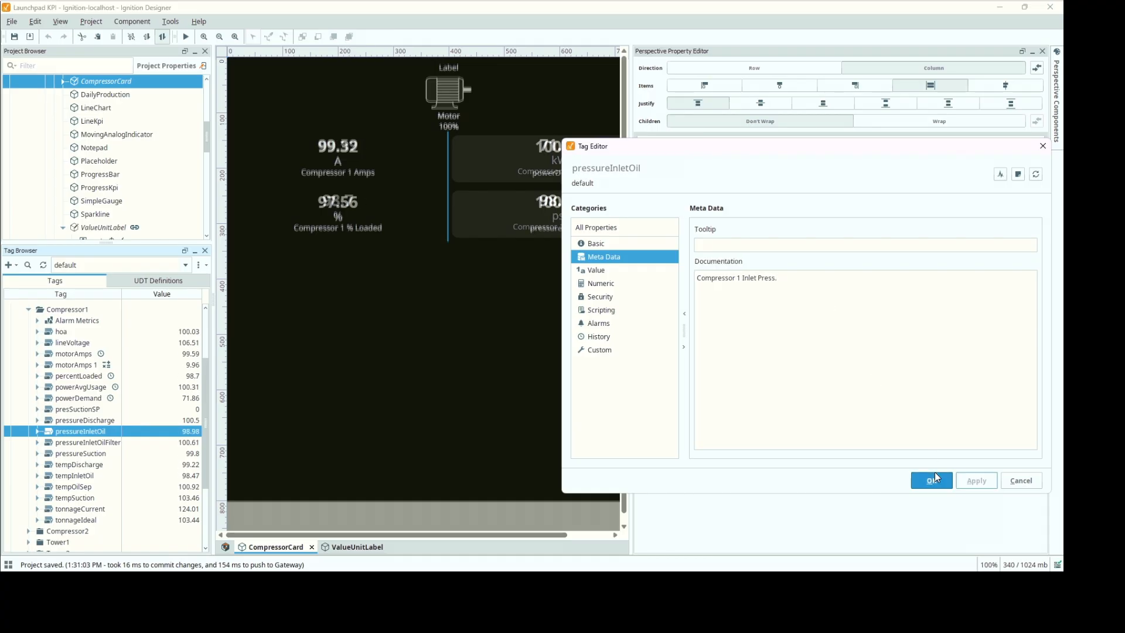
left_click(932, 481)
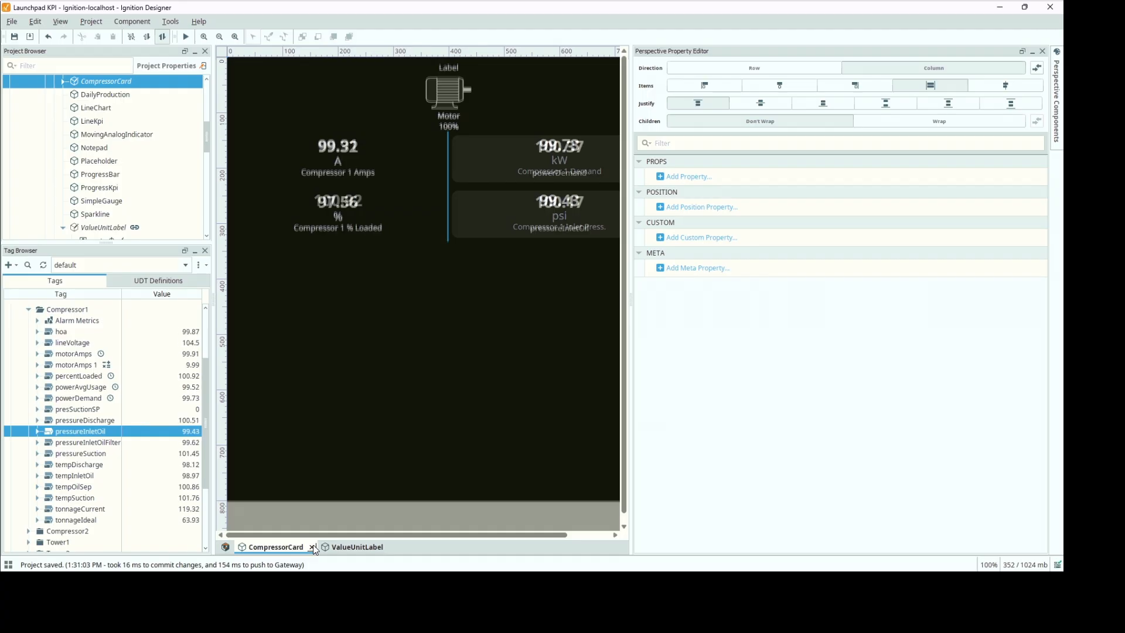
Close and reopen the CompressorCard view to refresh its labels, and widen the design area to fit the whole card.
left_click(311, 548)
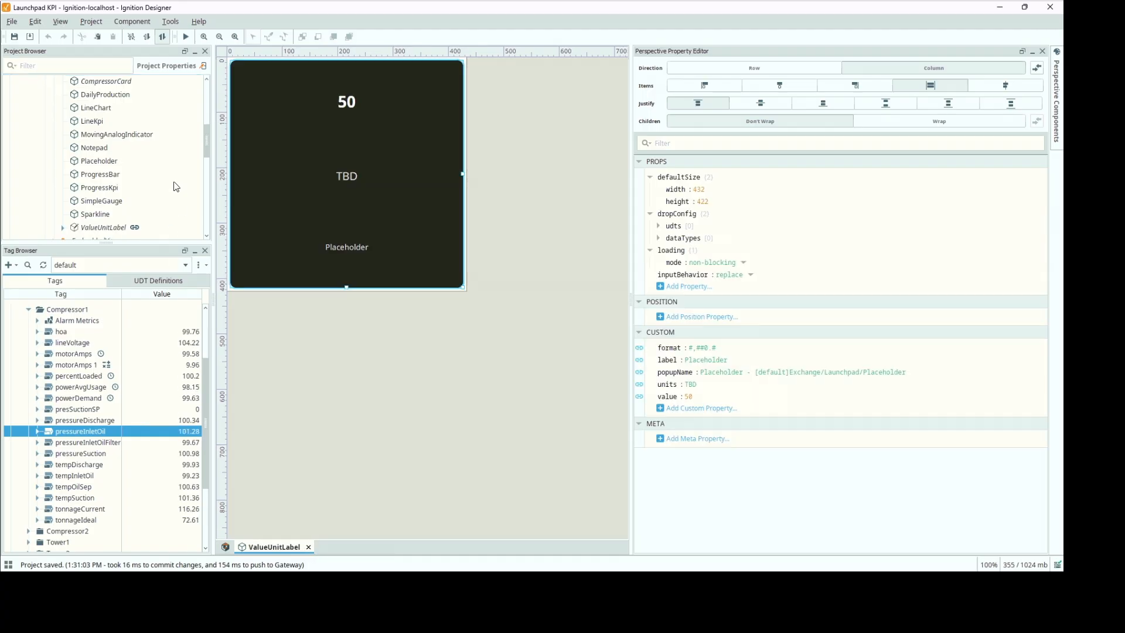
double_click(105, 82)
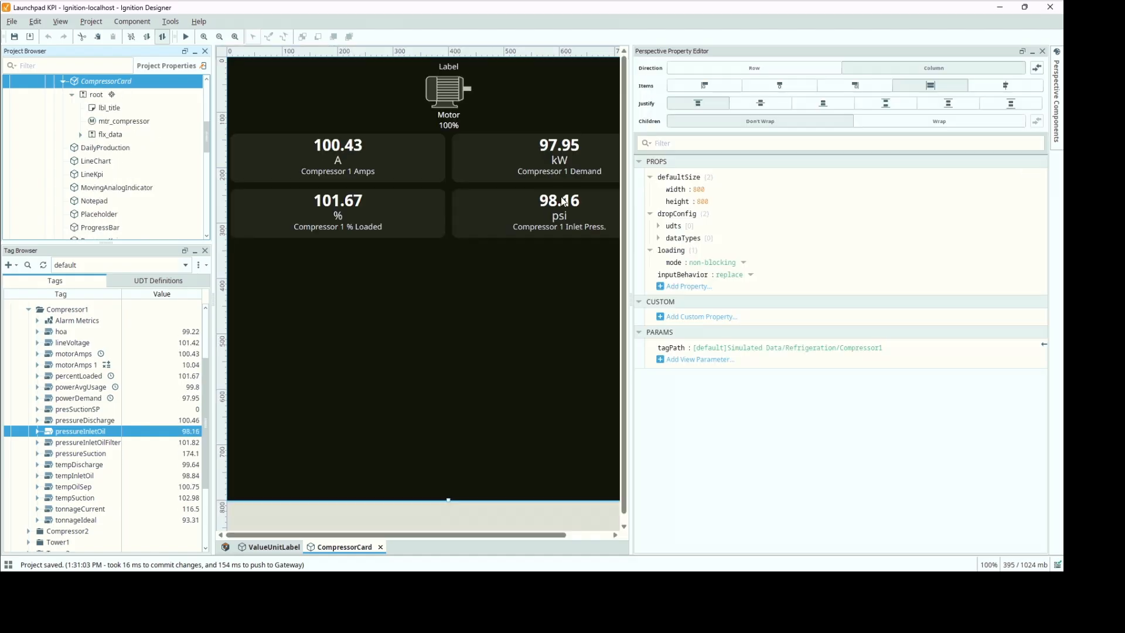
left_click_drag(633, 251, 757, 250)
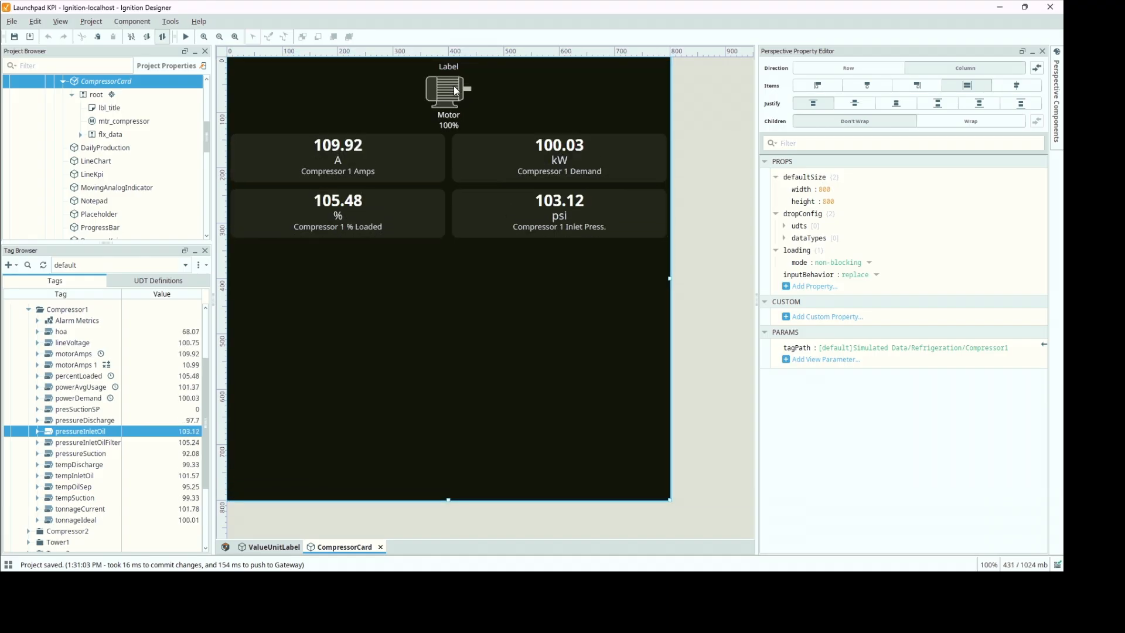
Select the mtr_compressor motor symbol to inspect its properties, and show the available Perspective symbol components.
left_click(453, 89)
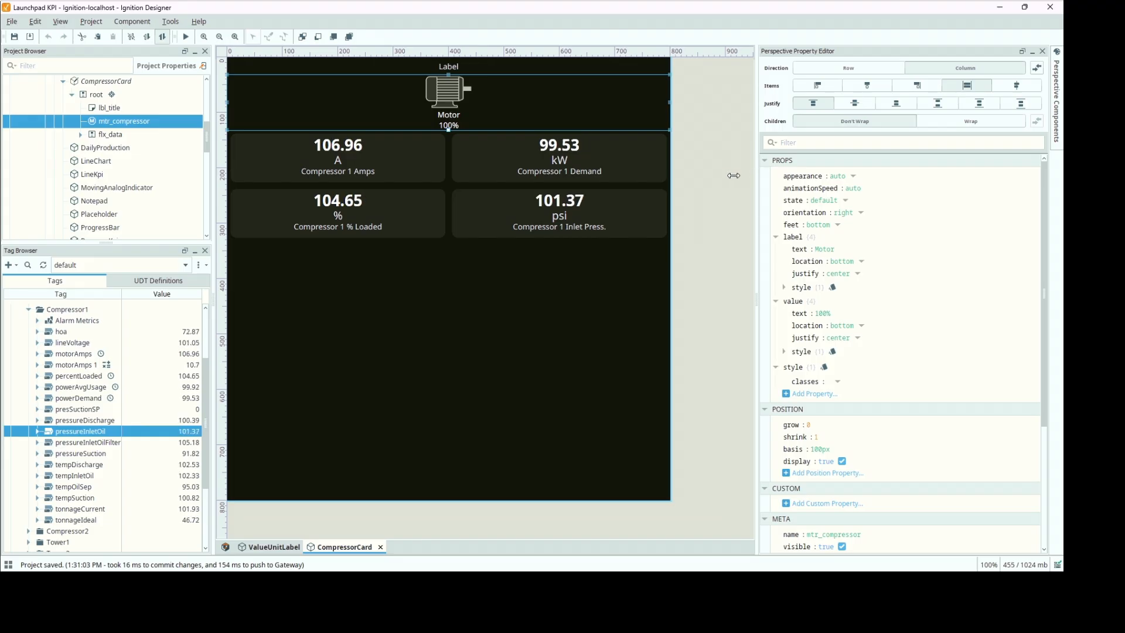
left_click_drag(756, 187, 684, 187)
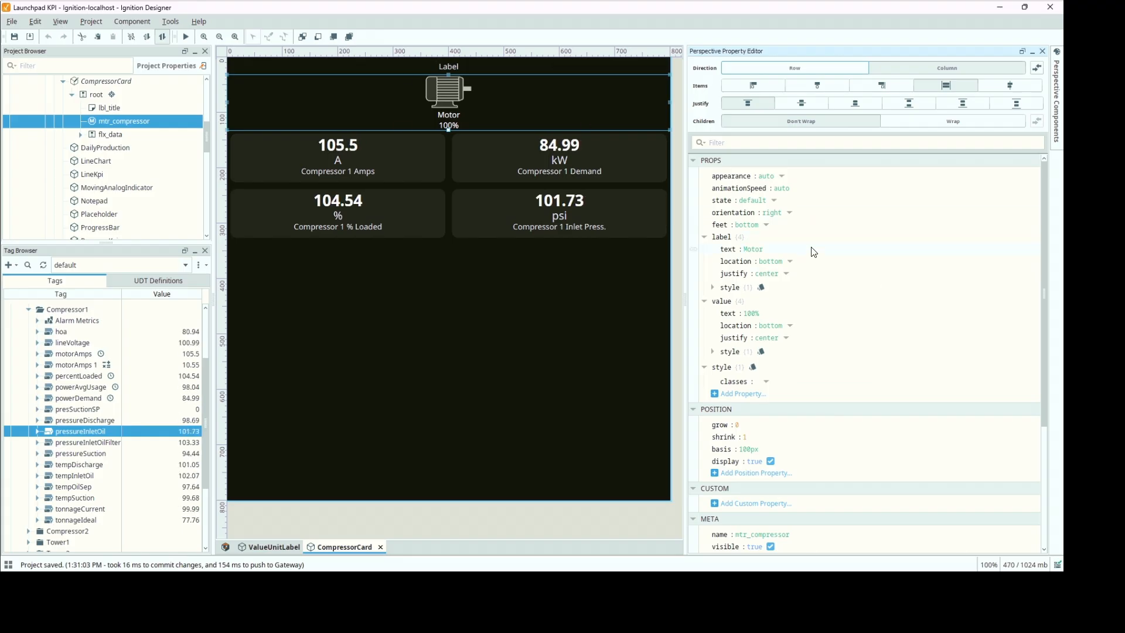
left_click(1057, 118)
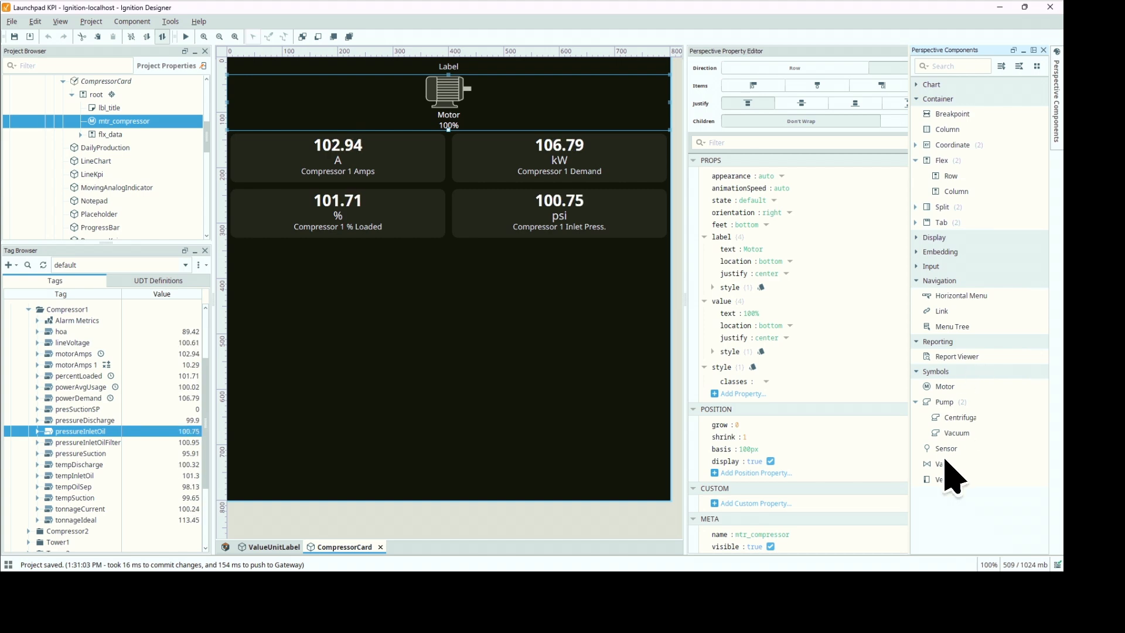
Try the p&id, mimic and simple appearances on the compressor motor symbol, and return its appearance to auto.
left_click(1057, 93)
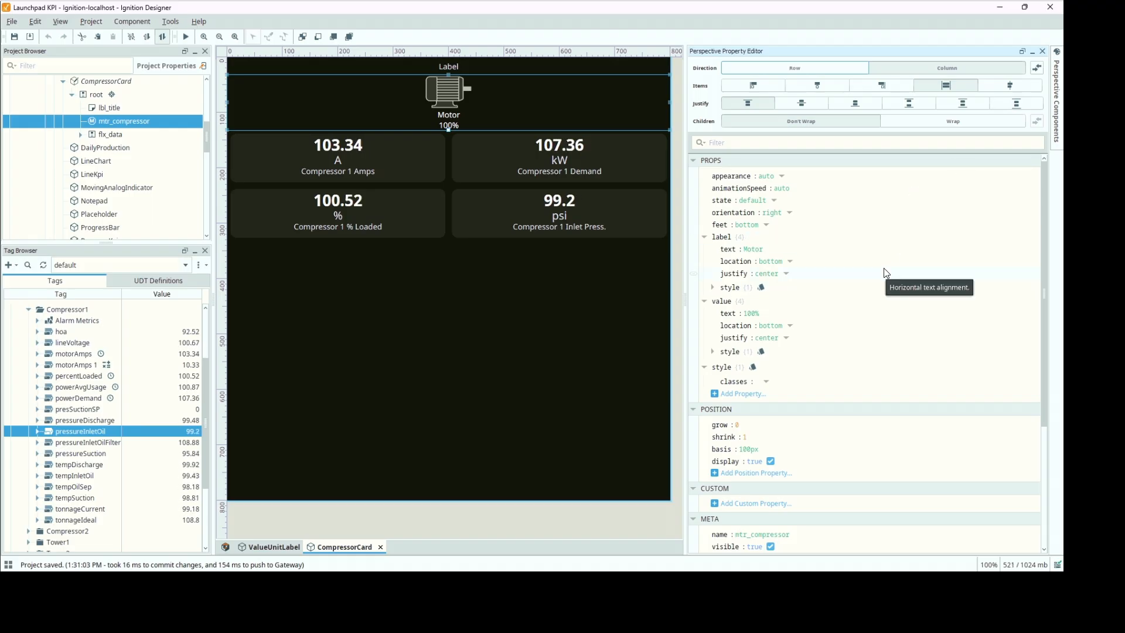
left_click(783, 176)
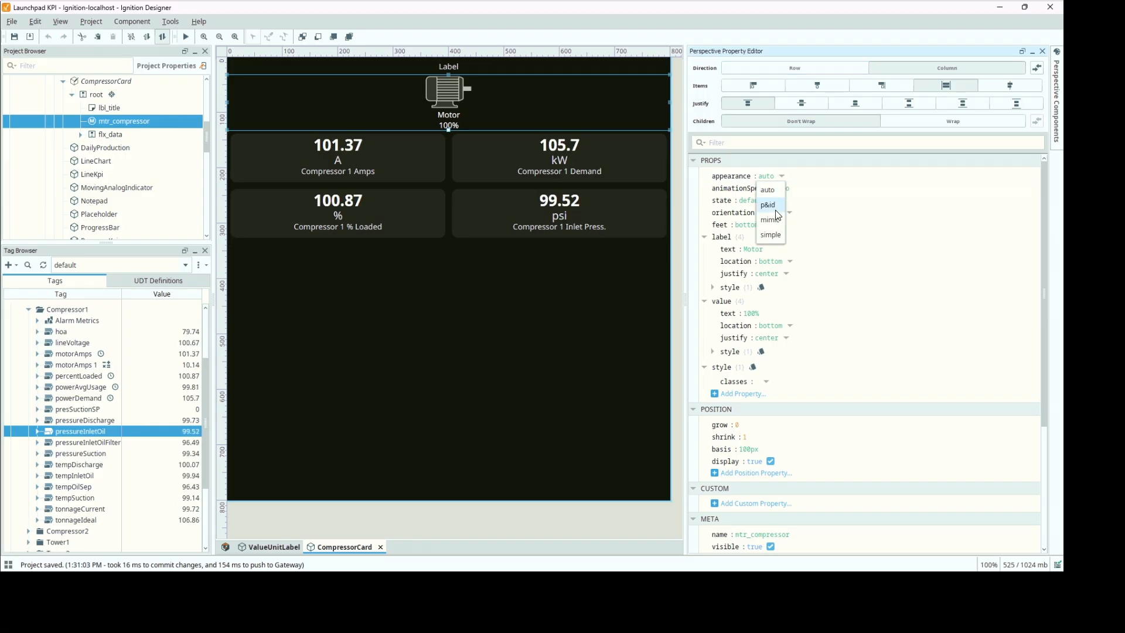
left_click(777, 210)
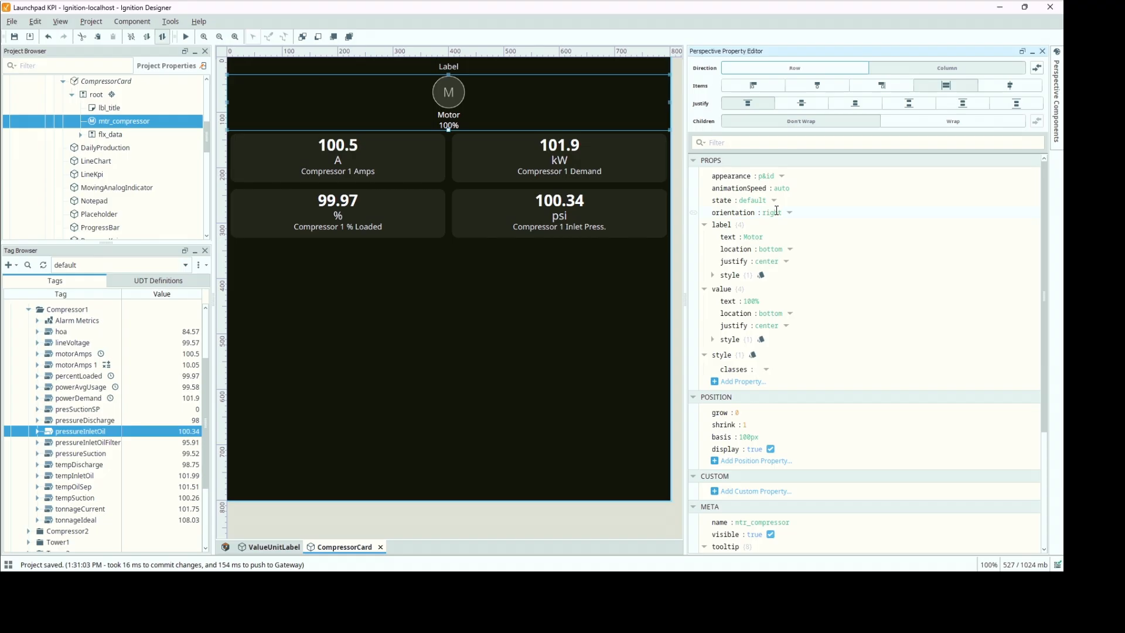
left_click(784, 177)
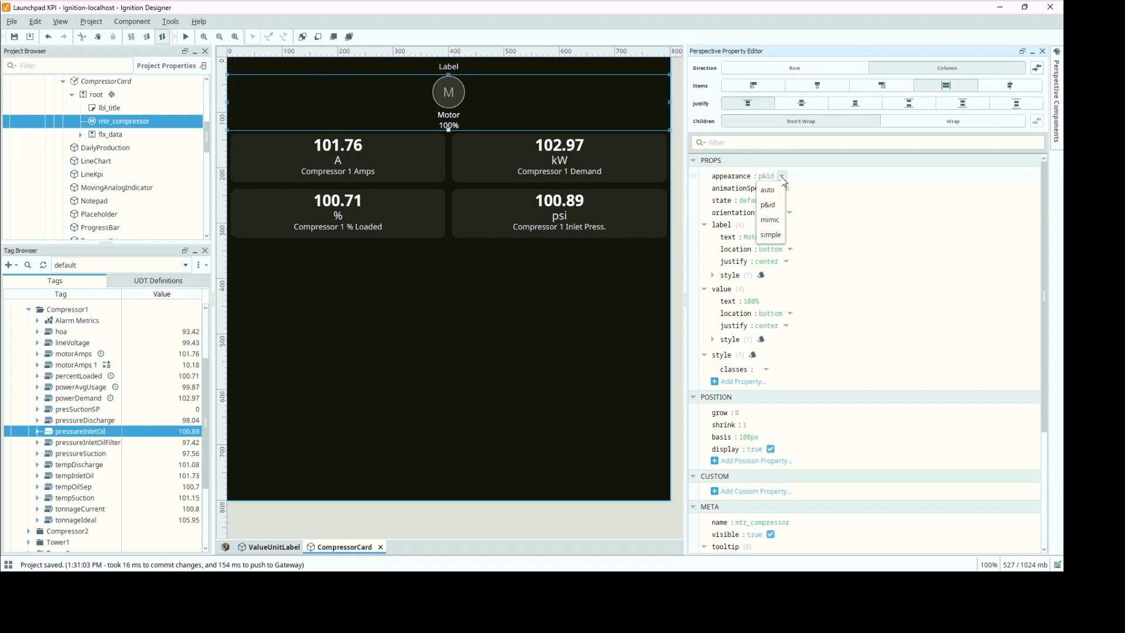
left_click(773, 222)
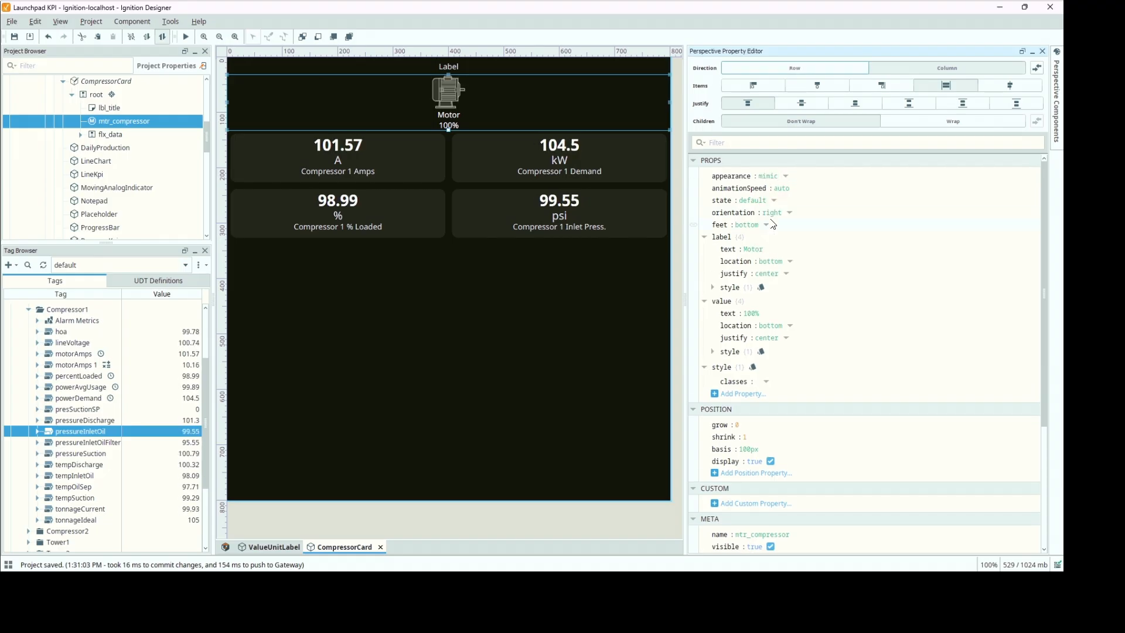
left_click(784, 176)
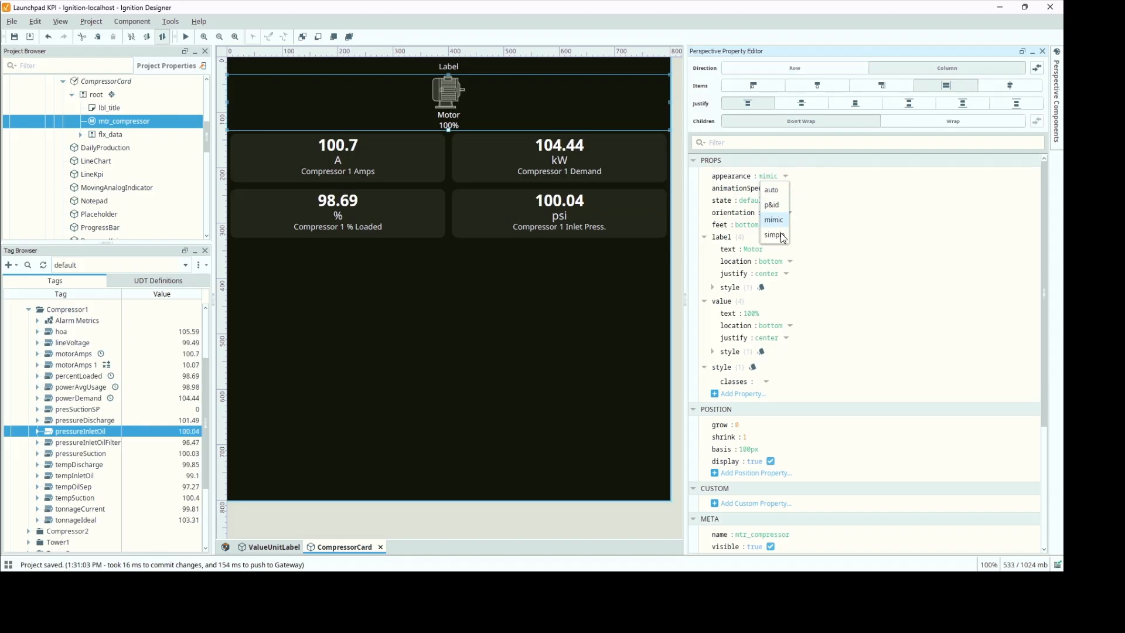
left_click(781, 233)
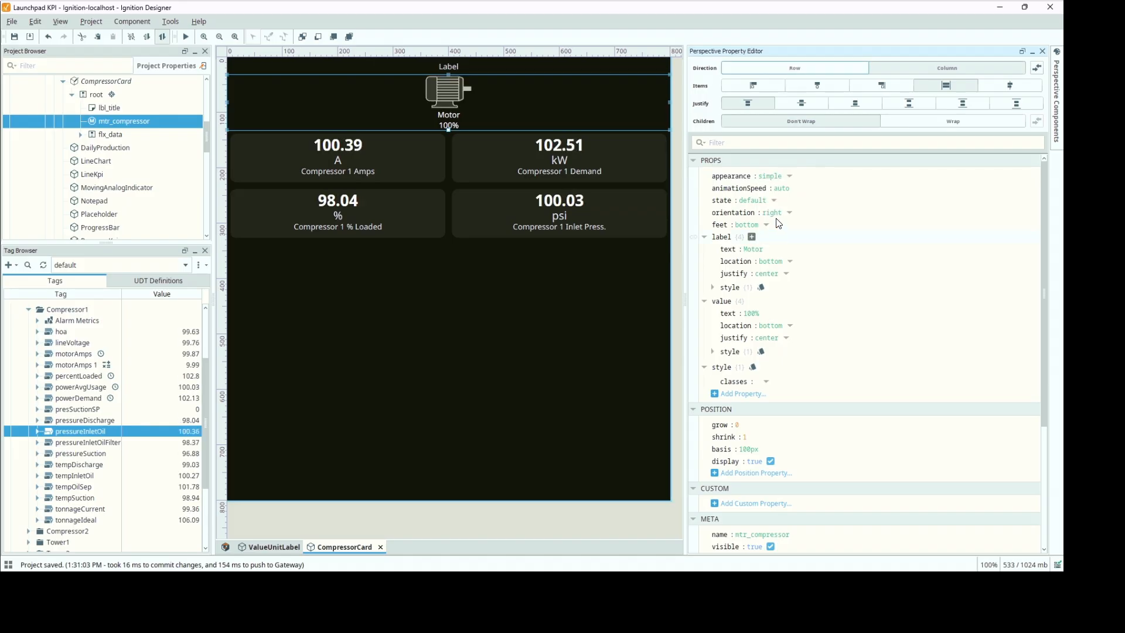
left_click(790, 175)
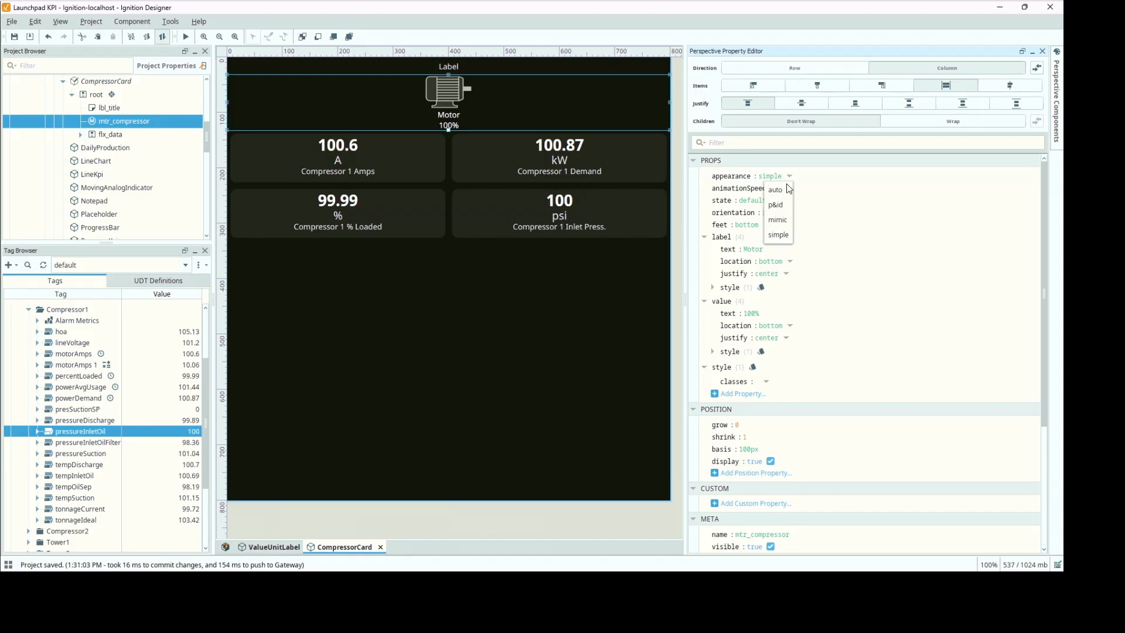
left_click(785, 187)
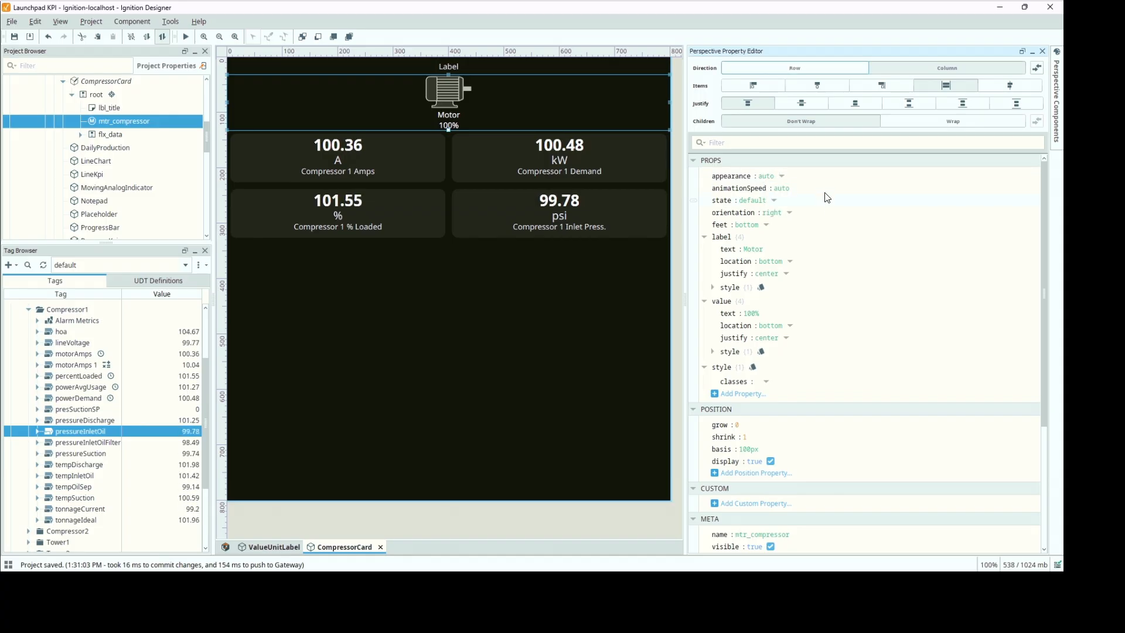
Try the running, stopped and faulted states on the motor symbol, and return its state to default.
left_click(774, 201)
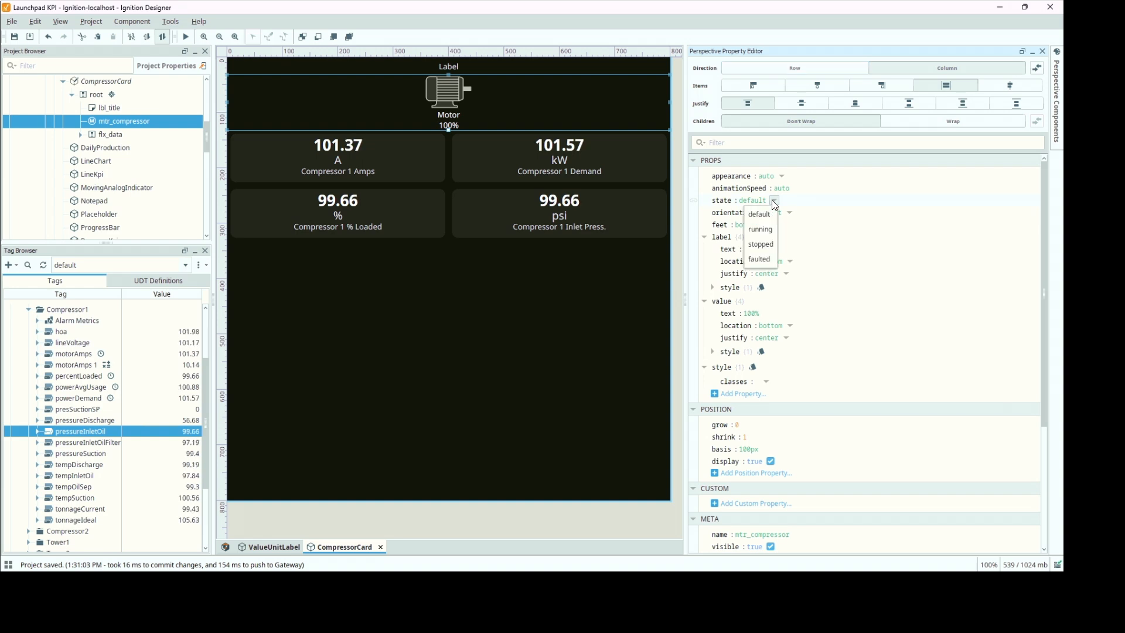
left_click(764, 232)
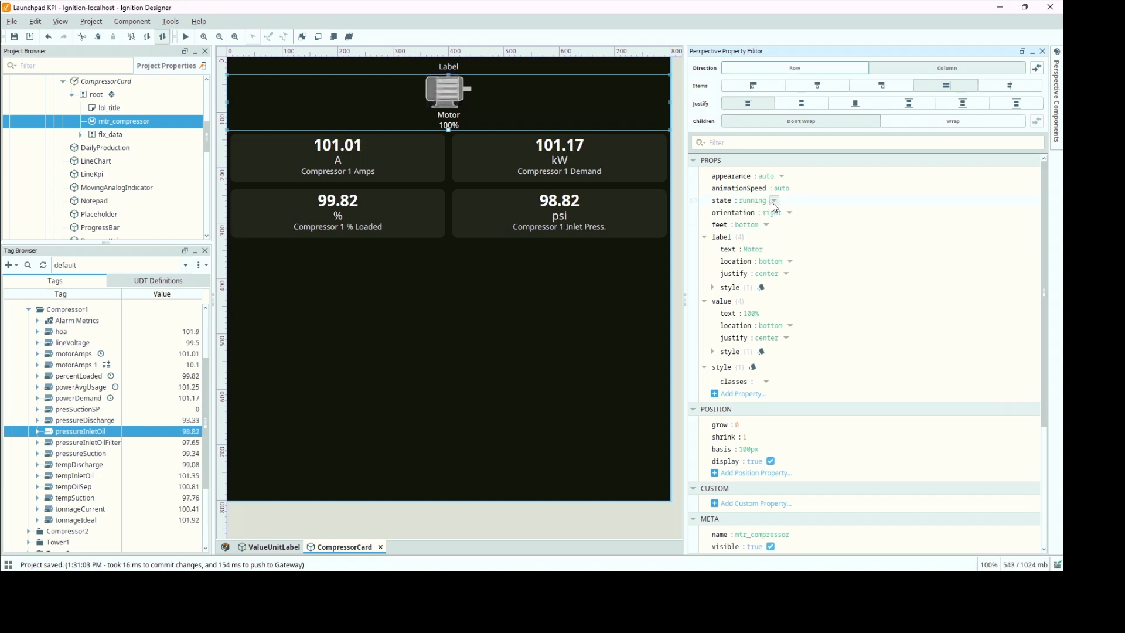
left_click(774, 201)
left_click(771, 246)
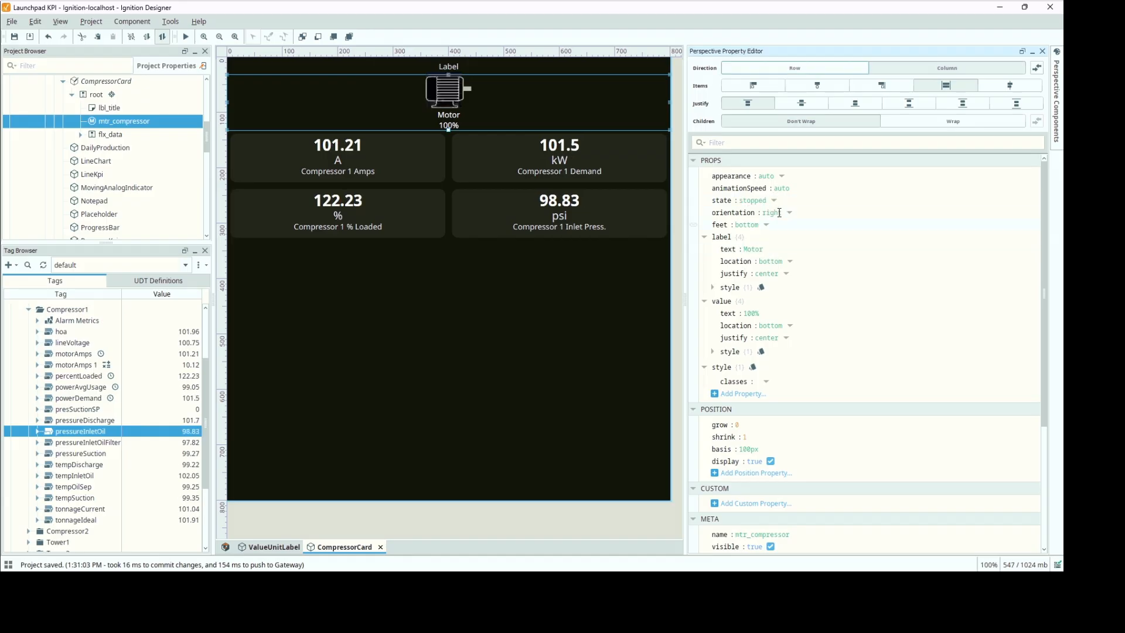
left_click(774, 201)
left_click(768, 257)
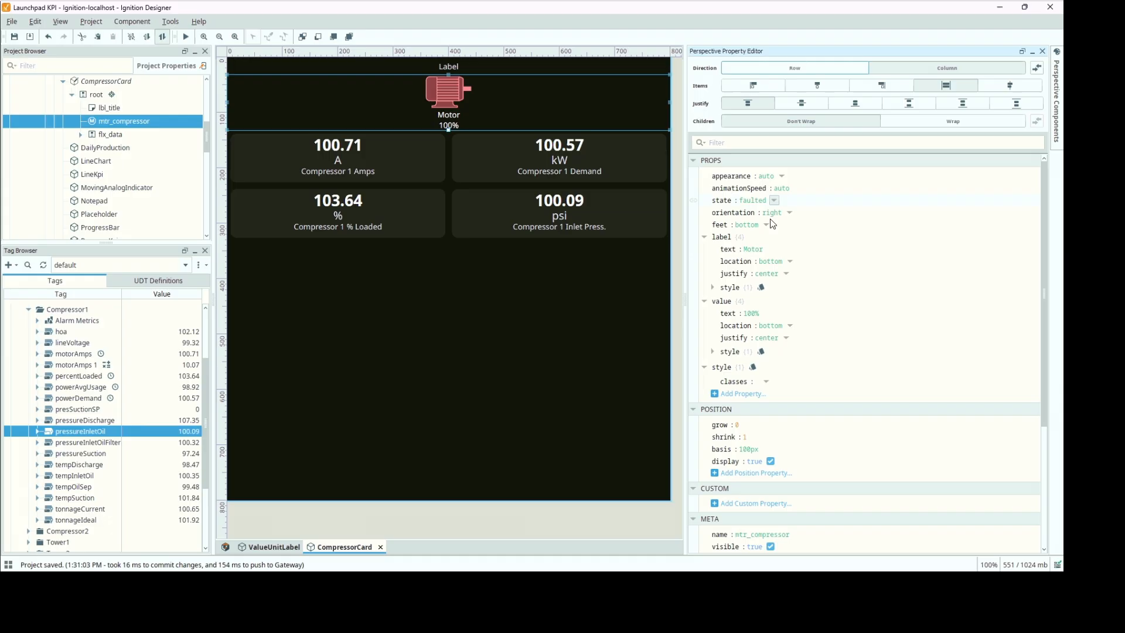
left_click(772, 200)
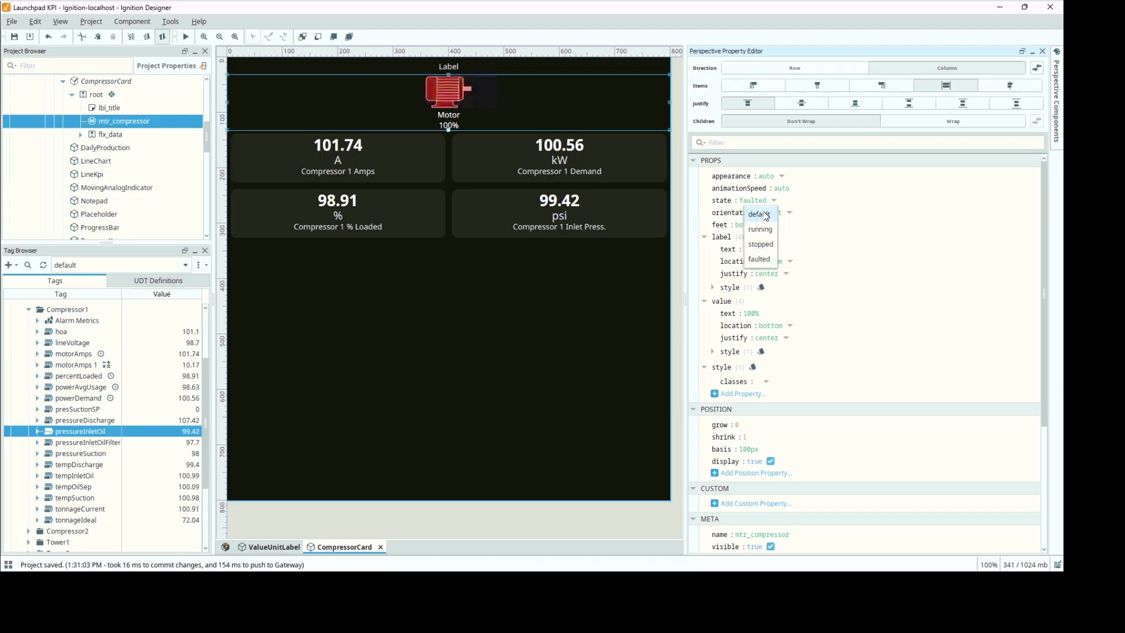
left_click(760, 214)
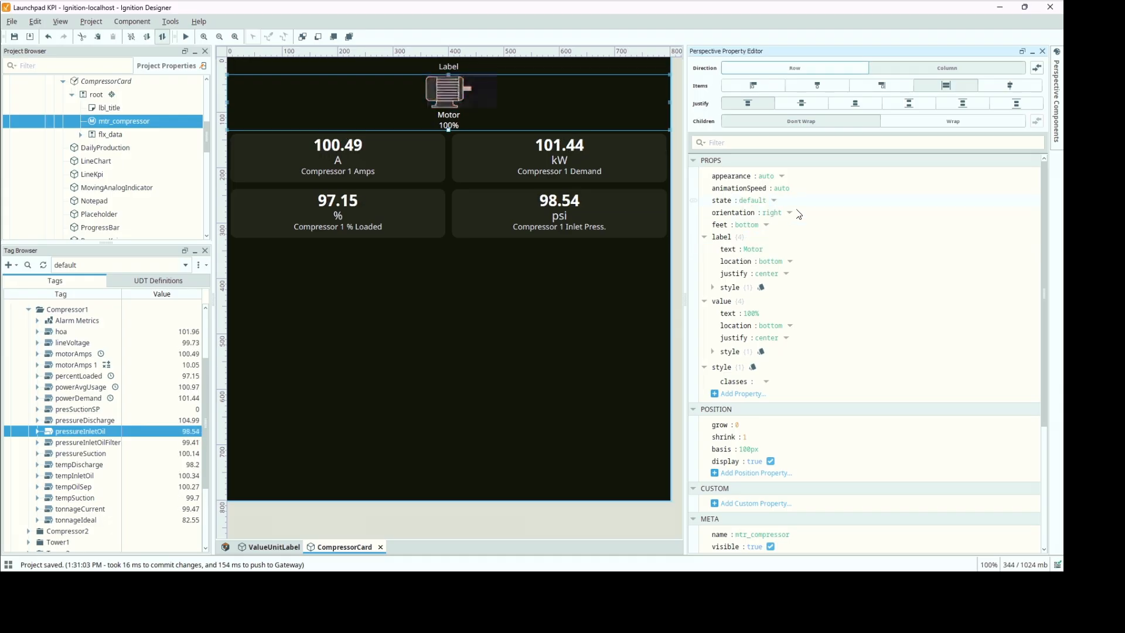
Try the top and left orientations on the motor symbol, and return its orientation to right.
left_click(790, 214)
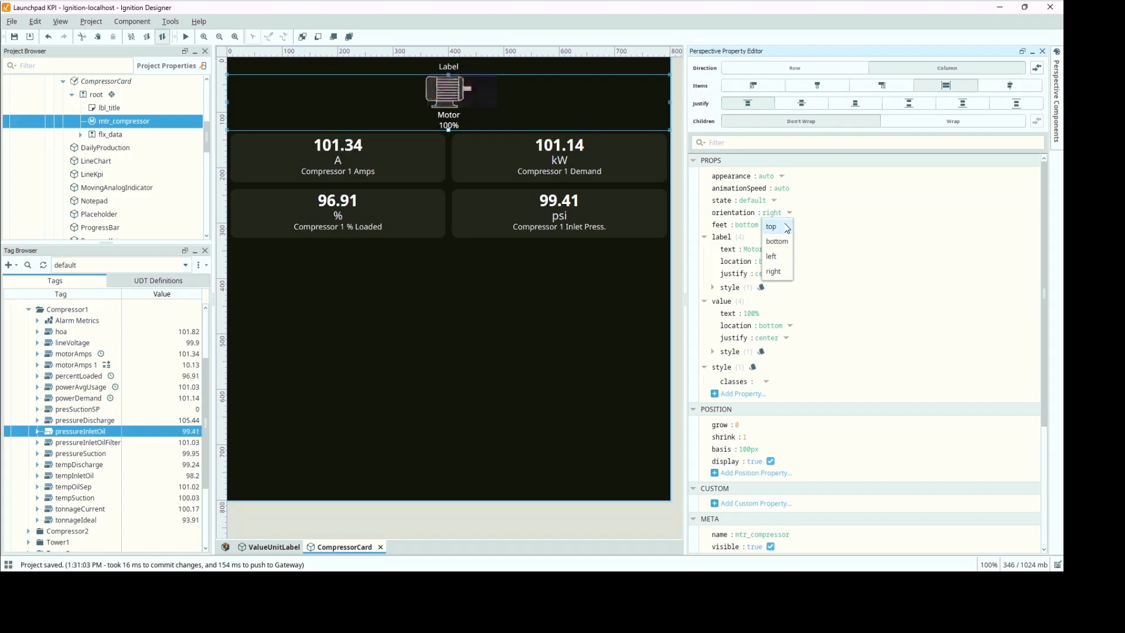
left_click(785, 227)
left_click(783, 214)
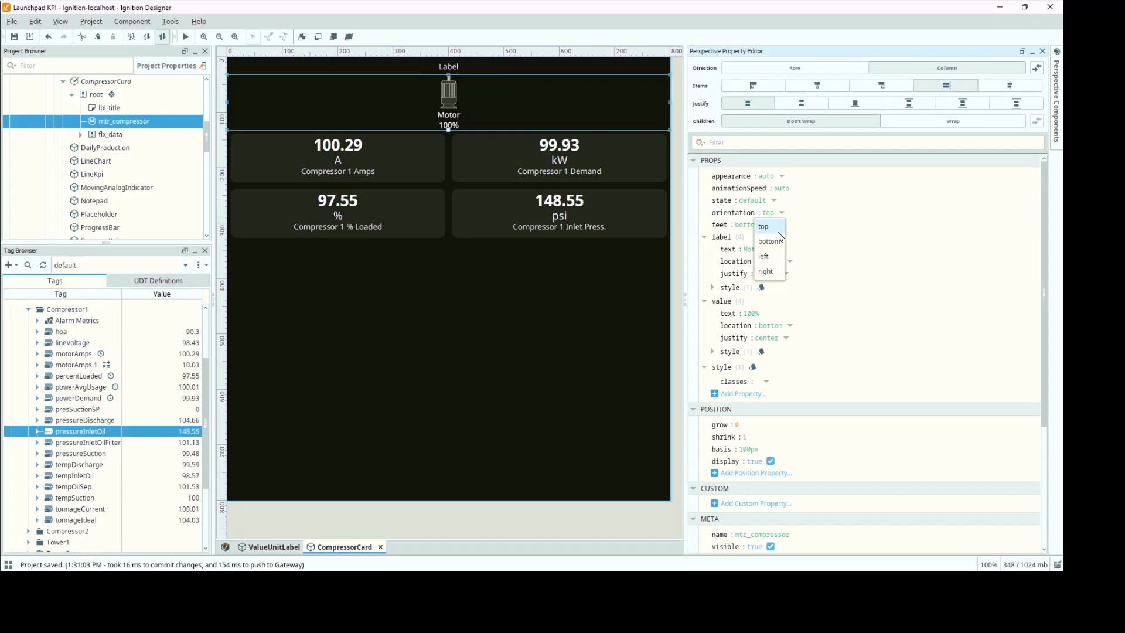
left_click(782, 253)
left_click(785, 213)
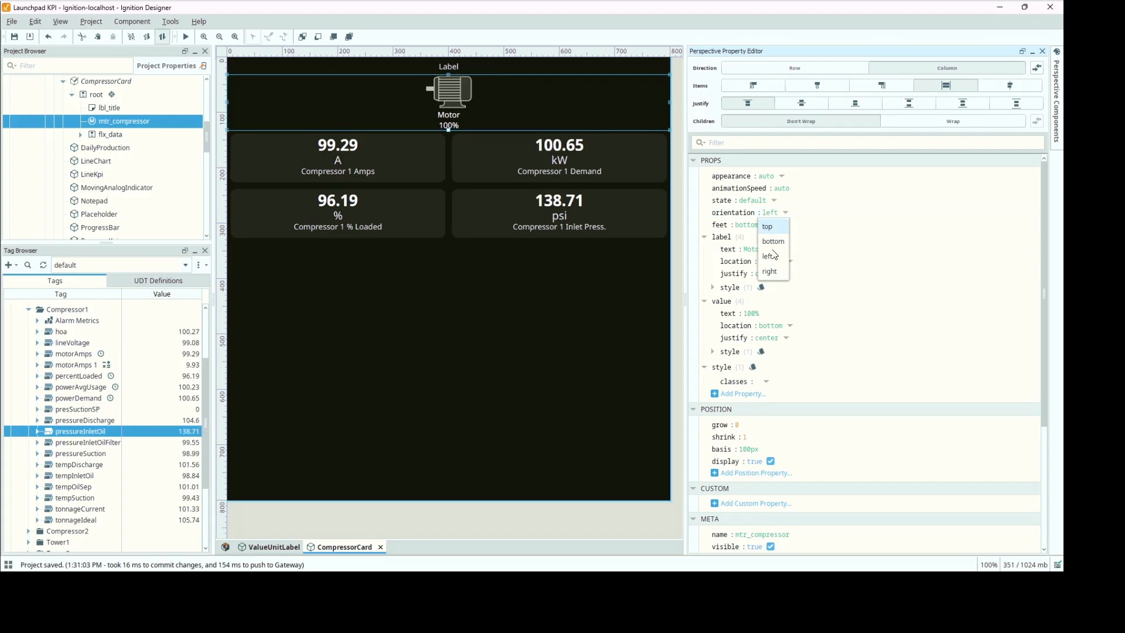
left_click(772, 267)
left_click(790, 212)
left_click(787, 271)
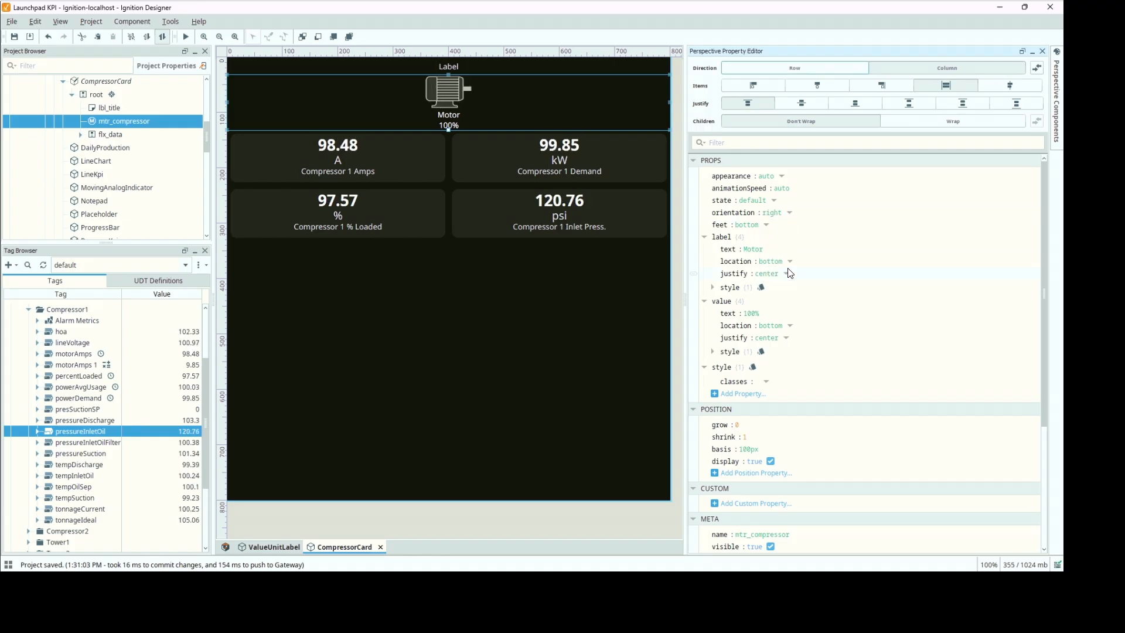
Try the motor's feet at top and left, the latter also with top orientation, and return to bottom feet and right orientation.
left_click(767, 225)
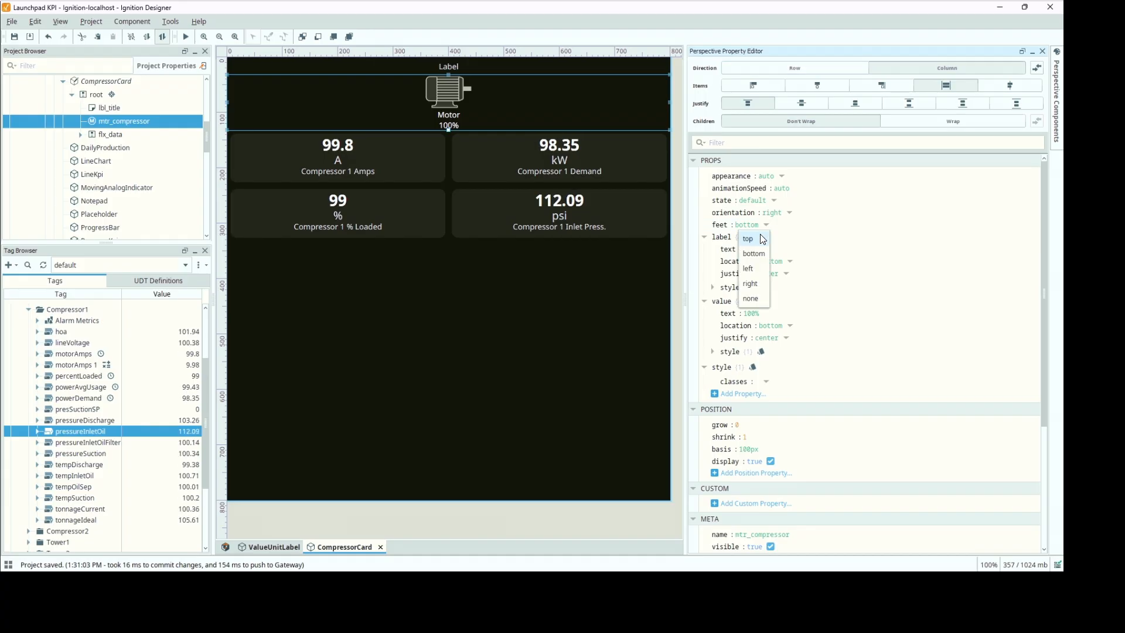
left_click(763, 239)
left_click(755, 225)
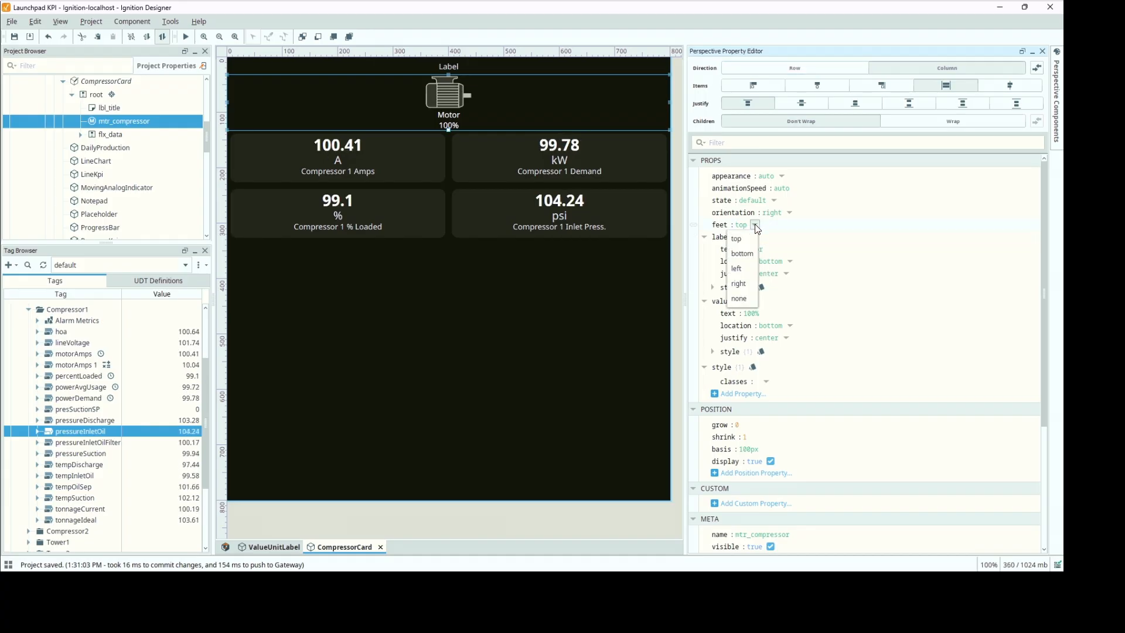
left_click(746, 276)
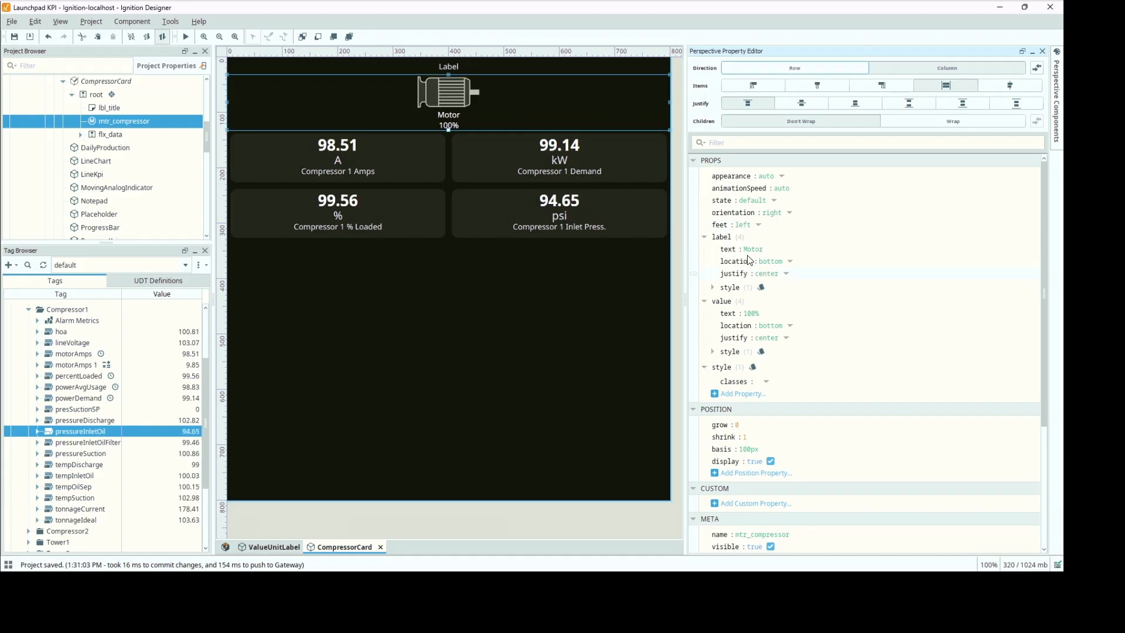
left_click(758, 227)
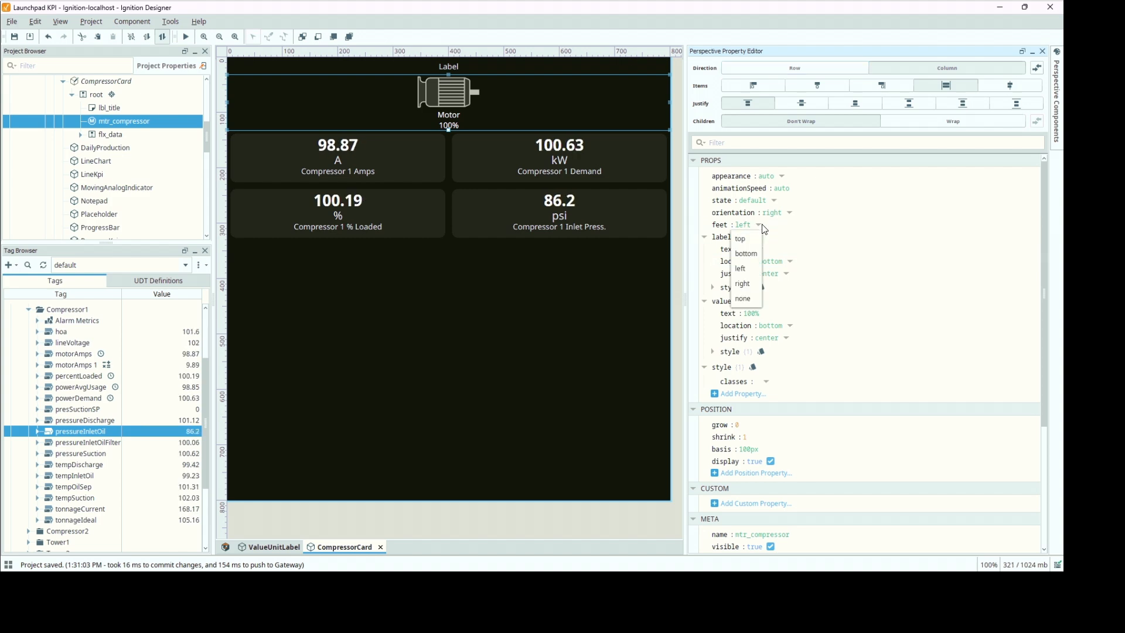
left_click(791, 215)
left_click(789, 212)
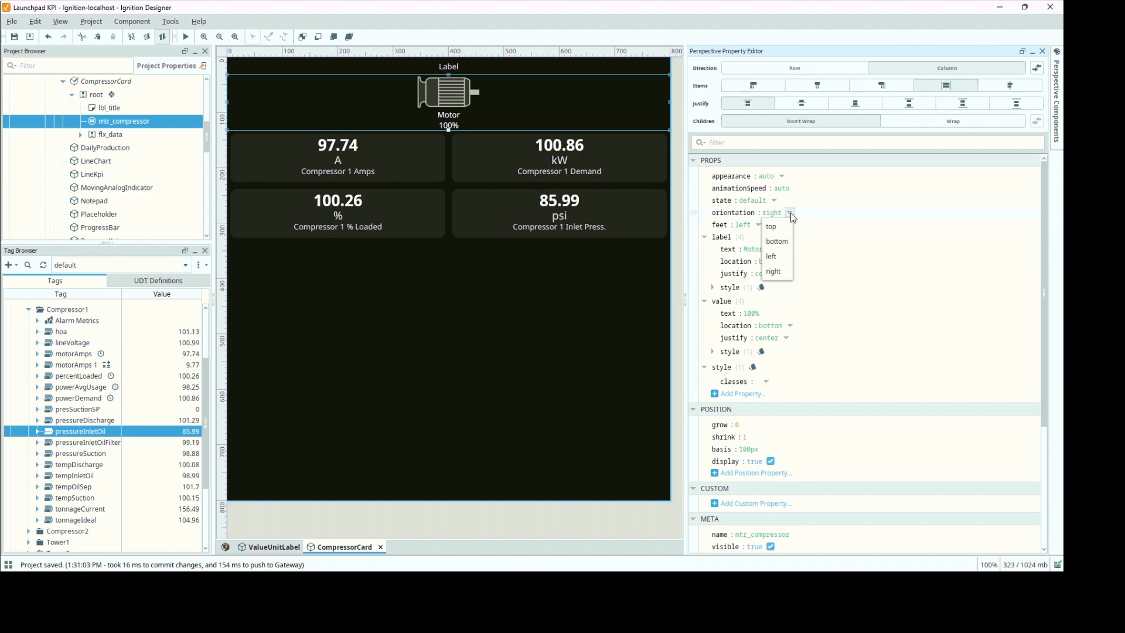
left_click(780, 227)
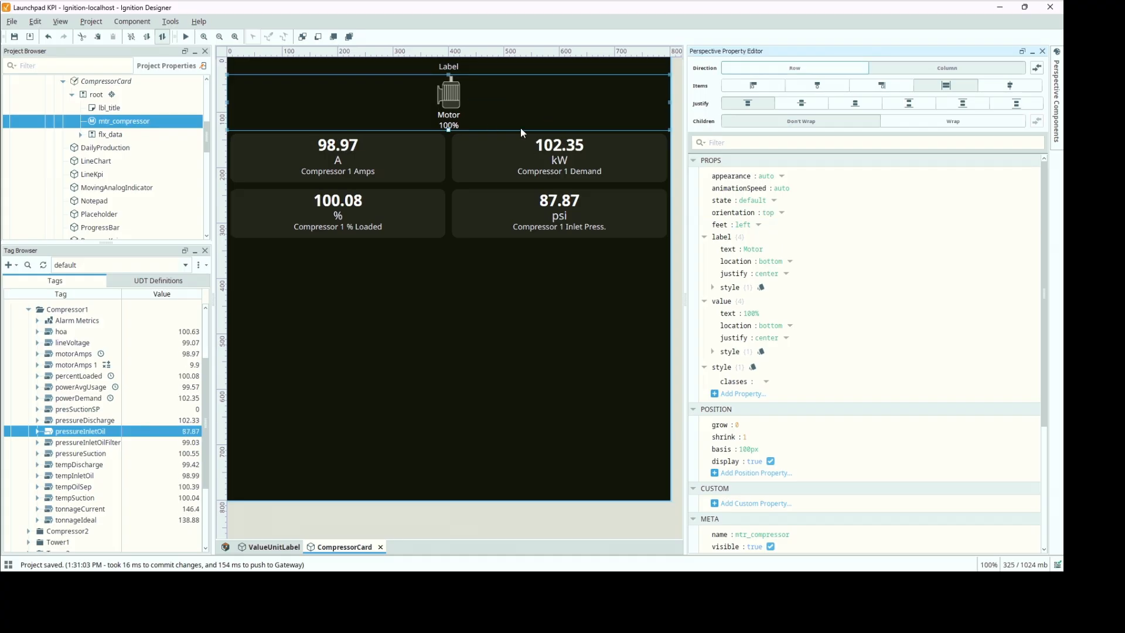
left_click(783, 214)
left_click(762, 239)
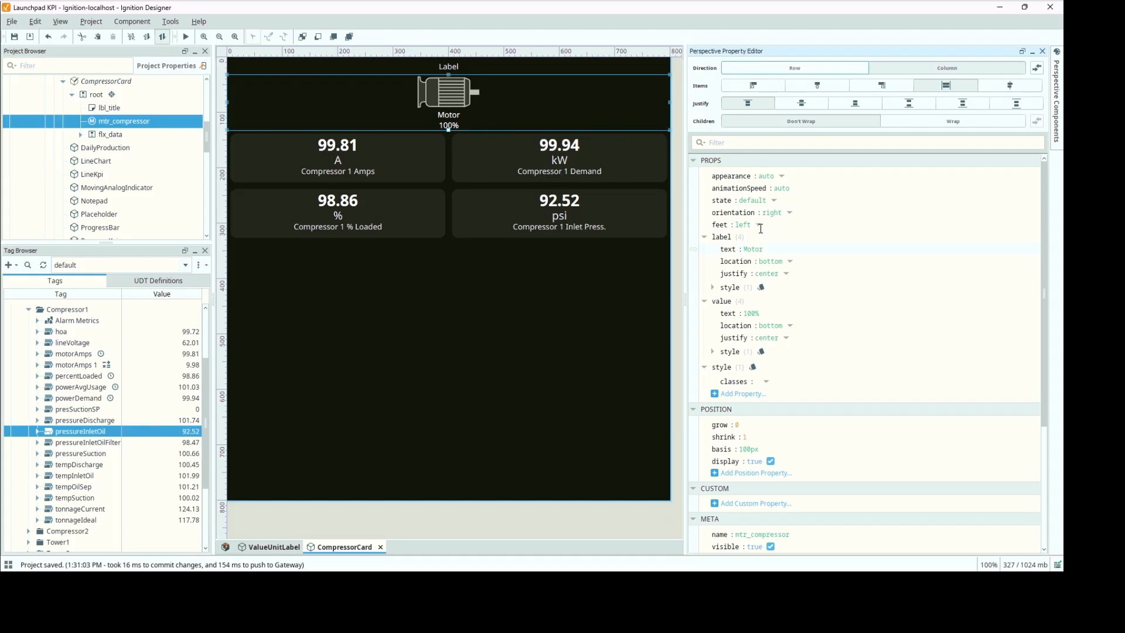
left_click(759, 226)
left_click(756, 252)
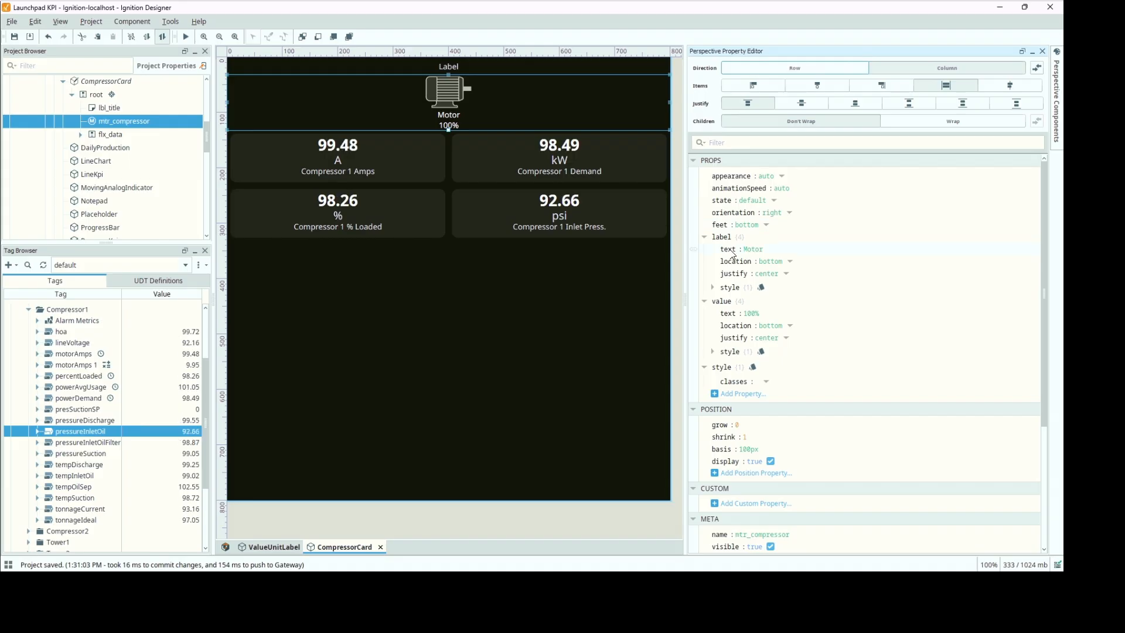
Set the location of the motor symbol's label to hidden.
left_click(790, 261)
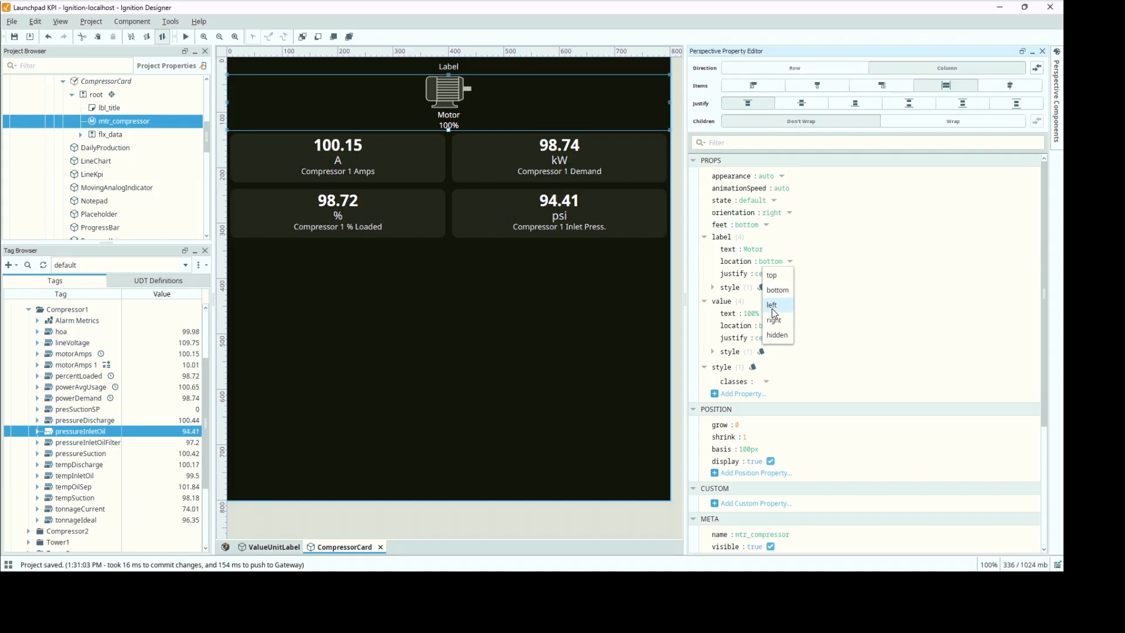
left_click(774, 333)
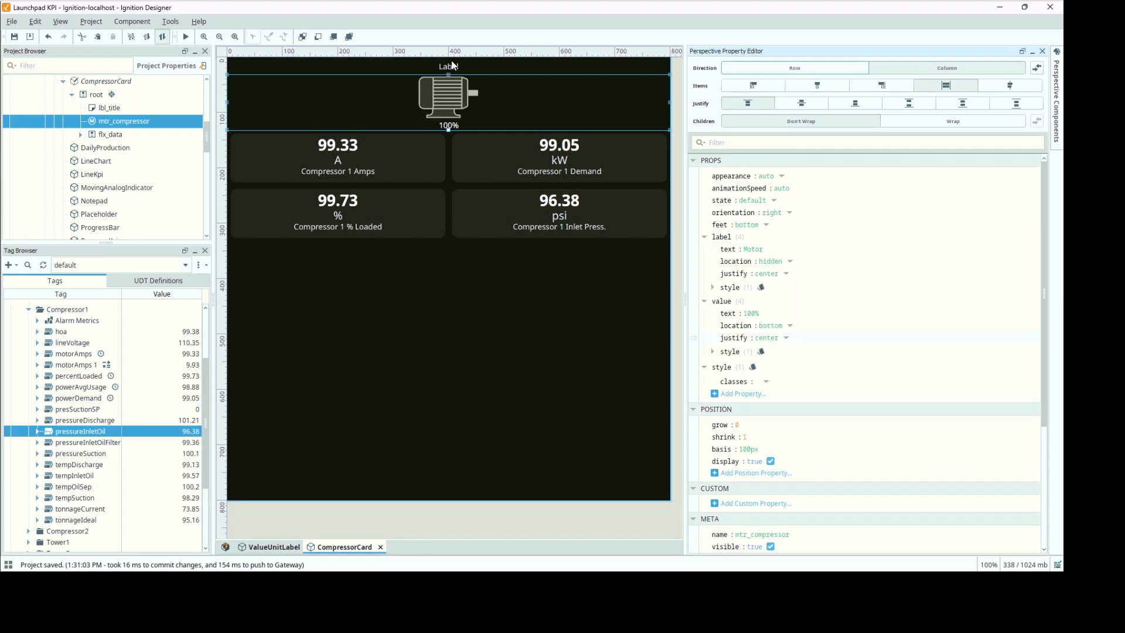
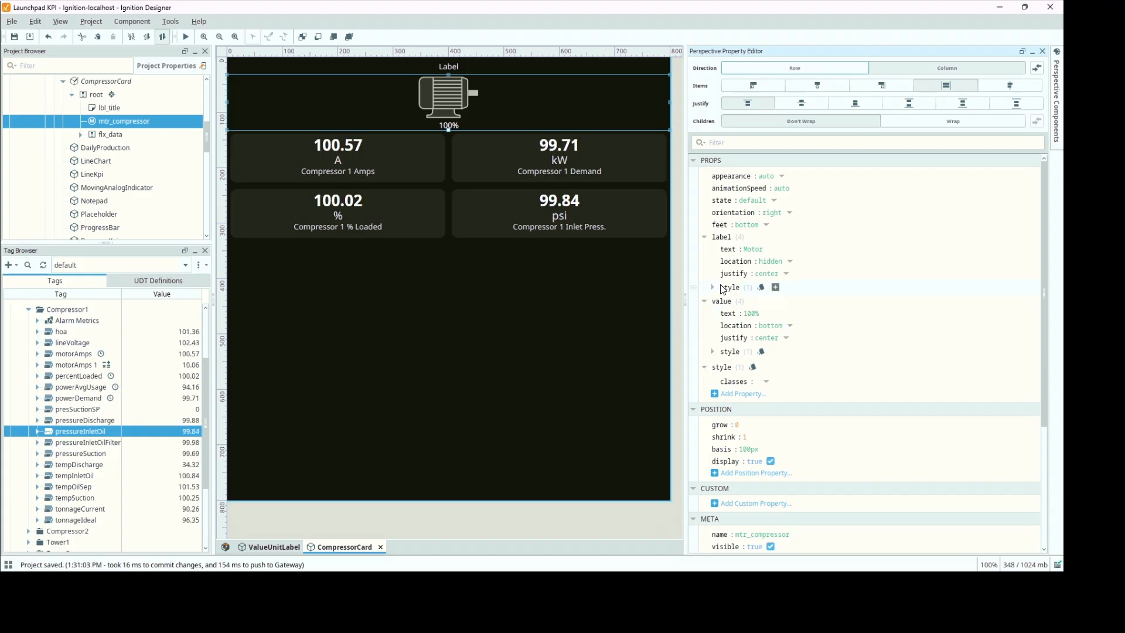
Start a binding on the motor symbol's value text and make it an indirect tag binding.
left_click(694, 315)
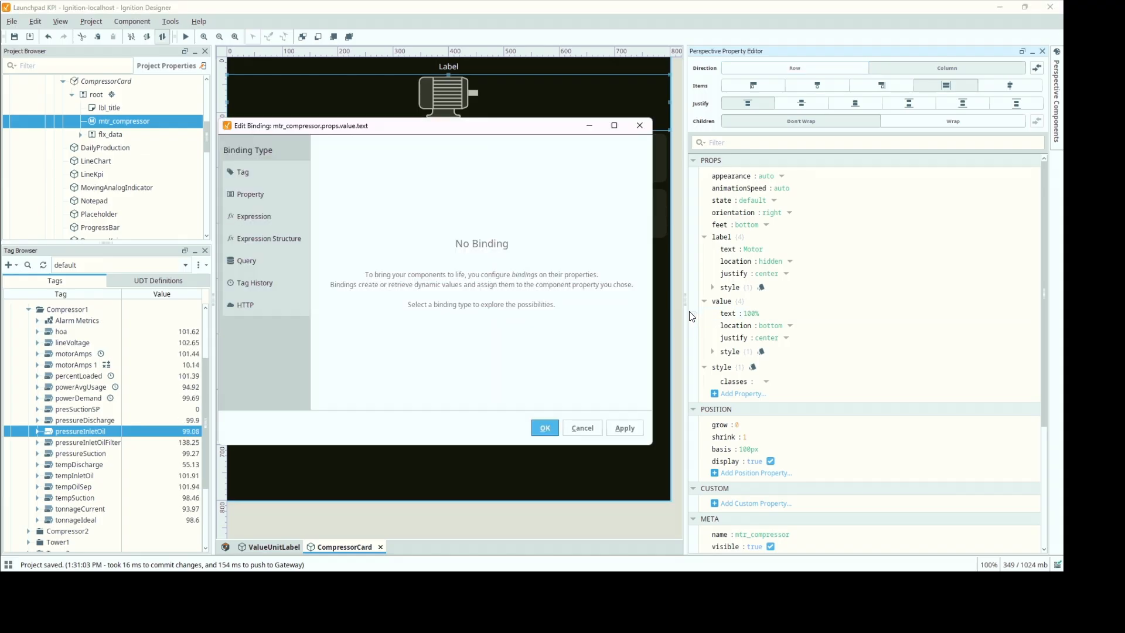
left_click(274, 176)
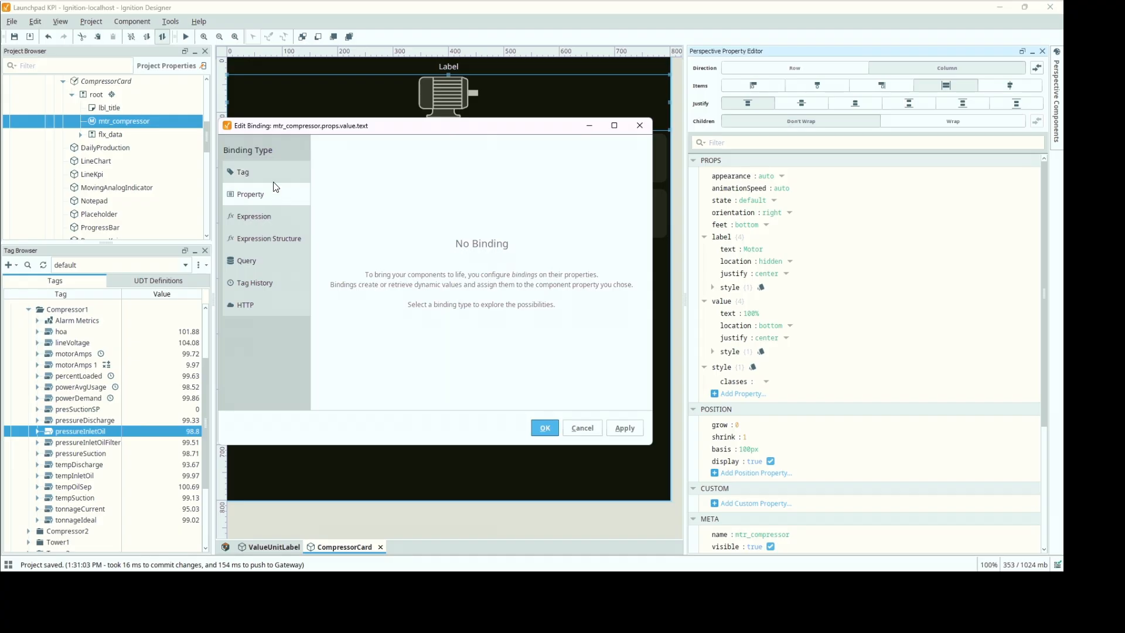
left_click(356, 168)
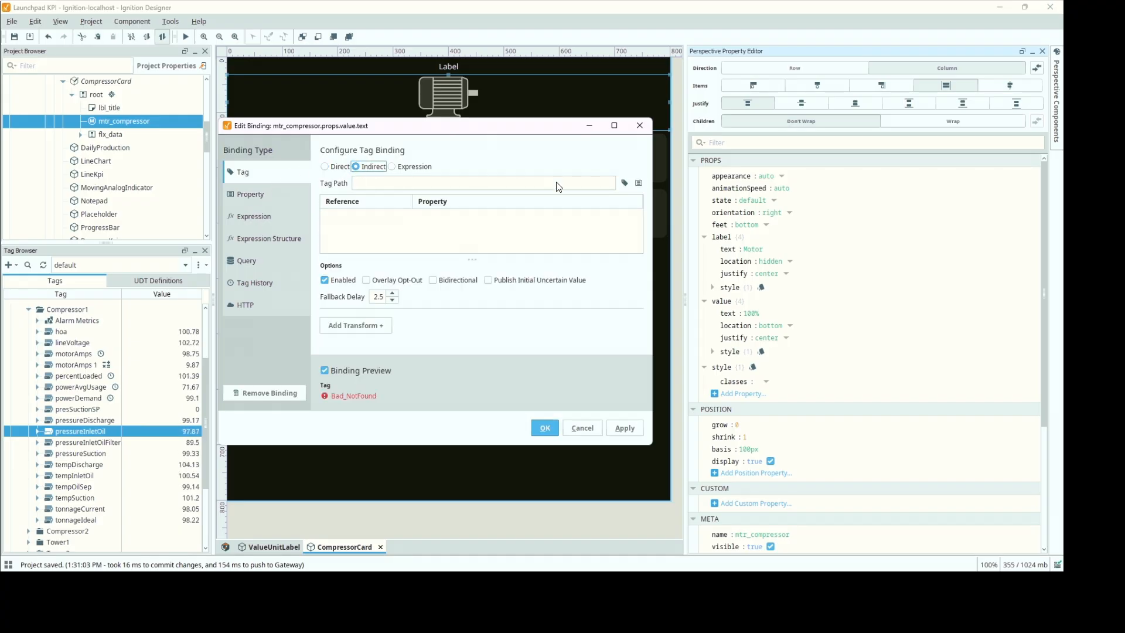
Copy the path of Compressor1's motorAmps tag into the tag path of the motor's value text binding.
right_click(86, 356)
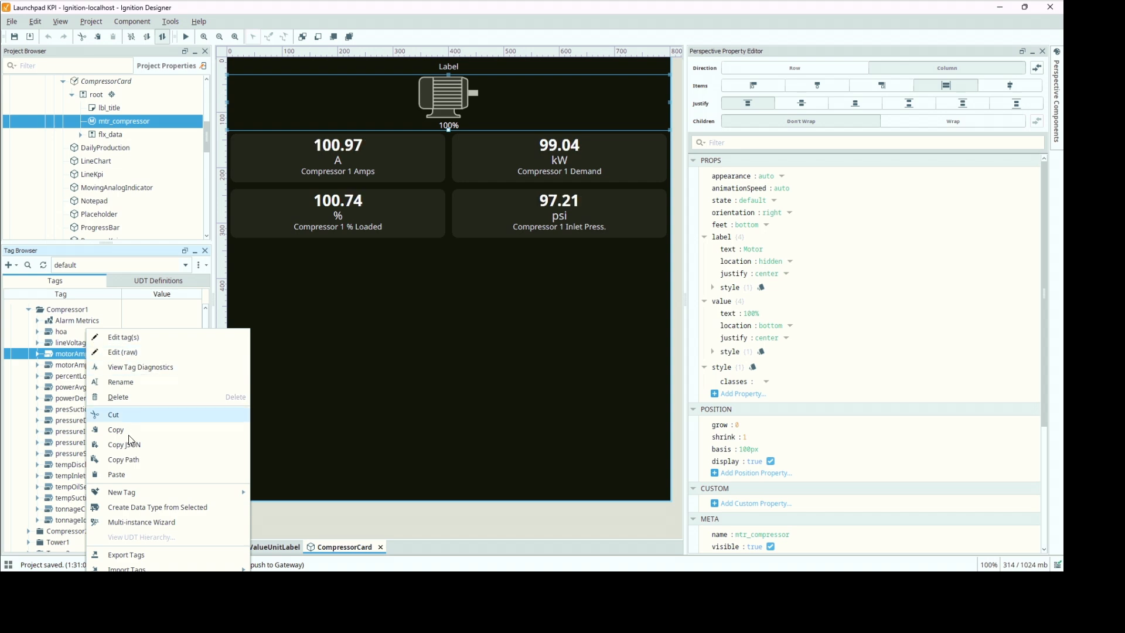
left_click(136, 462)
mouse_move(339, 583)
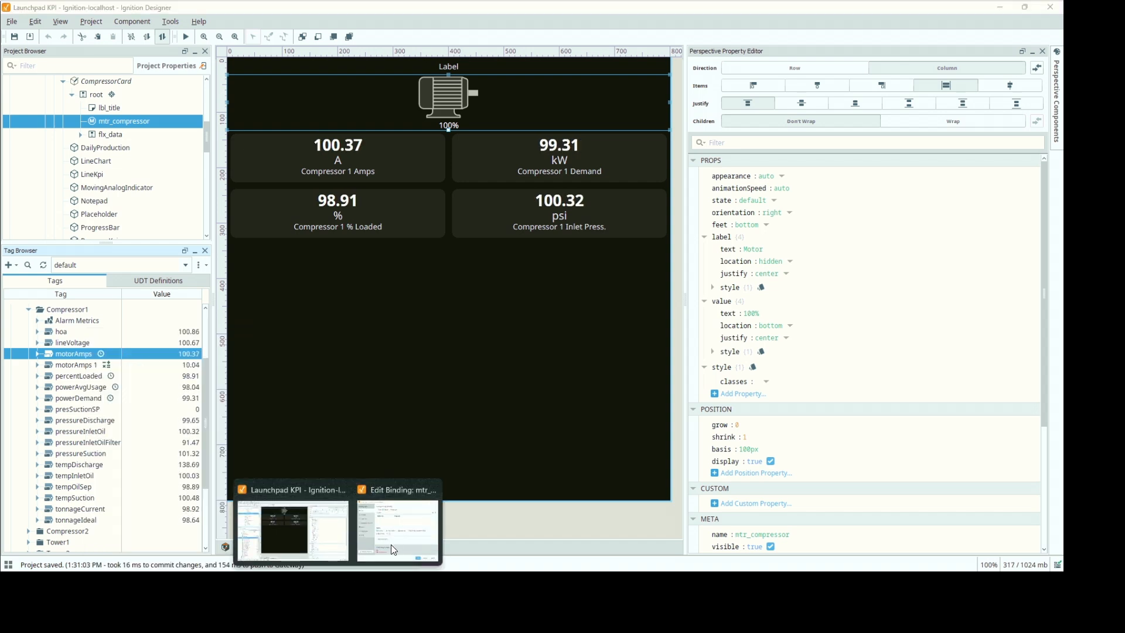
left_click(399, 537)
left_click(558, 184)
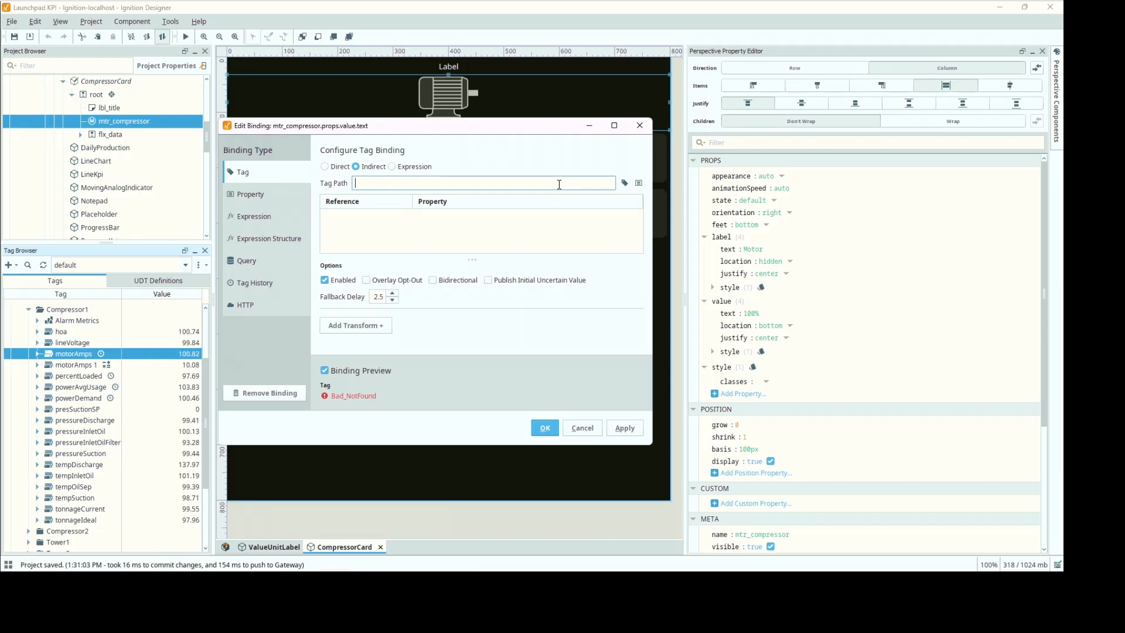
key("ctrl+v")
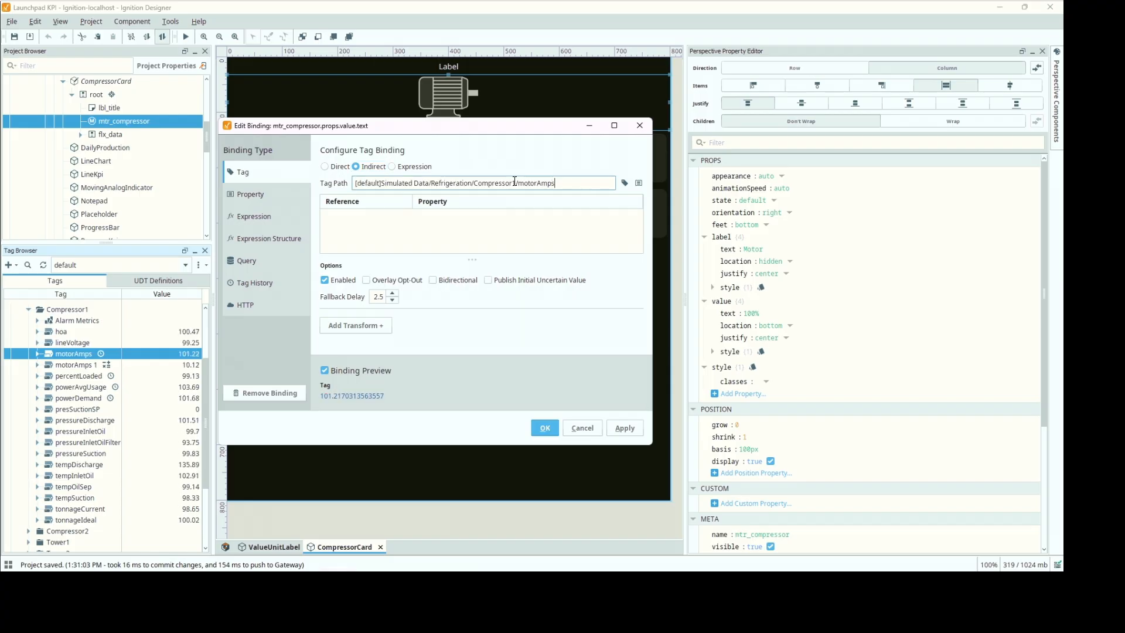
Replace the part of the tag path before /motorAmps with the reference {tagPath}.
key("shift+End")
key("shift+Home")
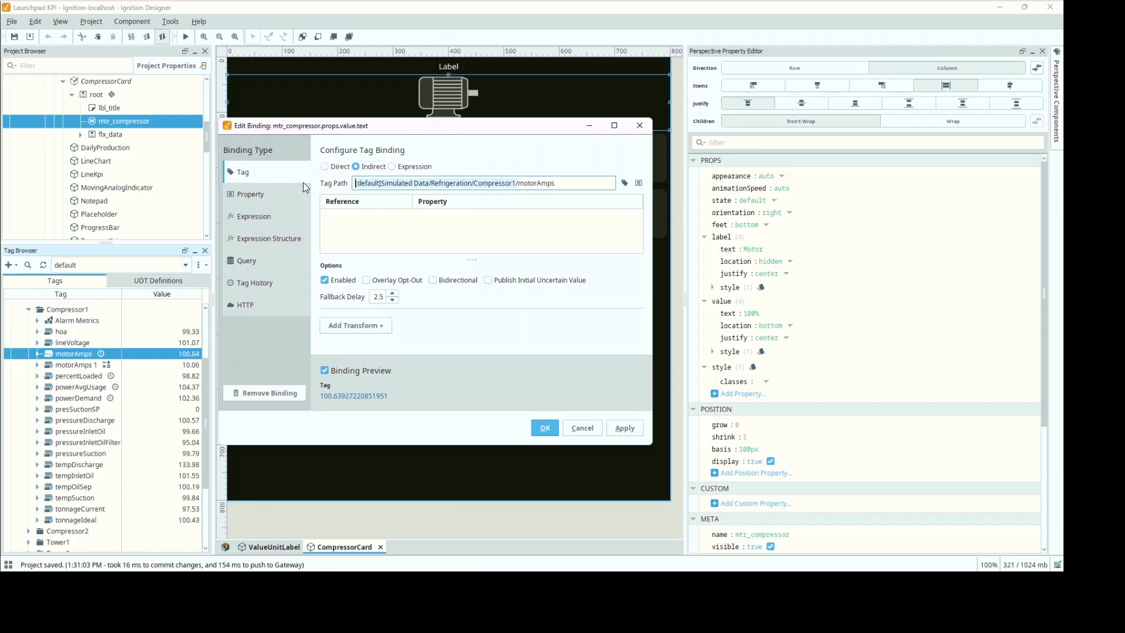
type("{tagP")
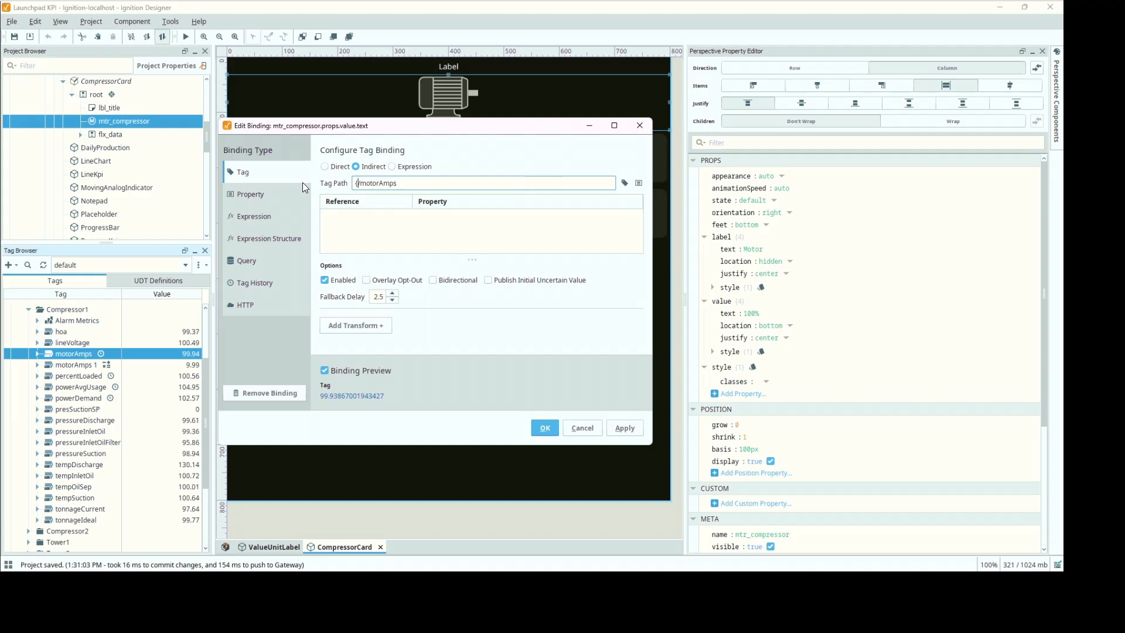
type("ath")
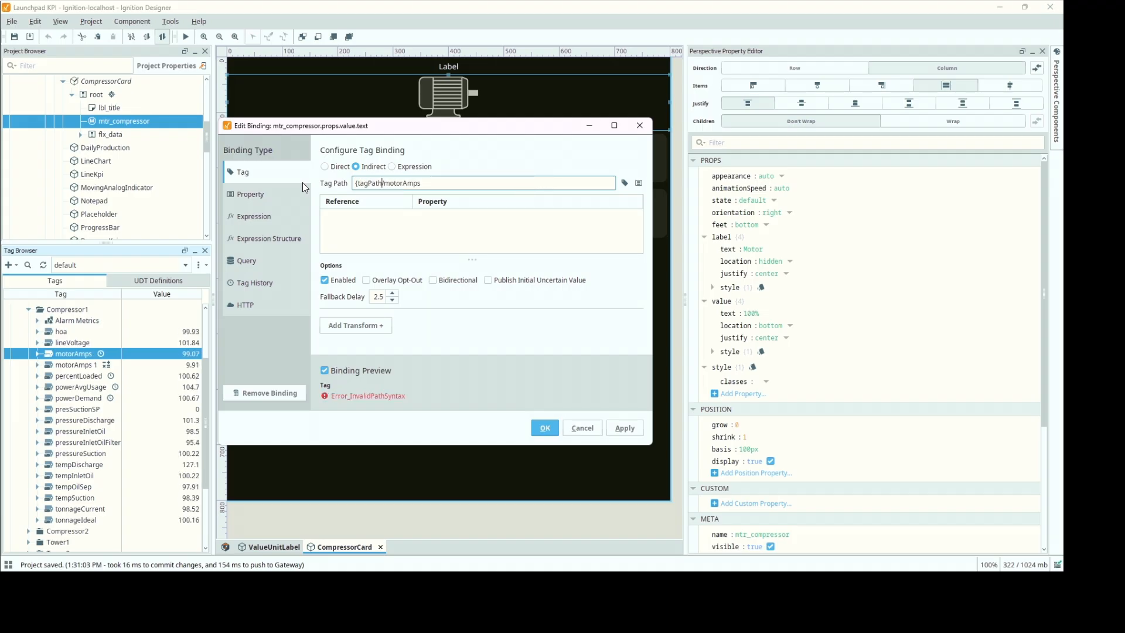
type("}")
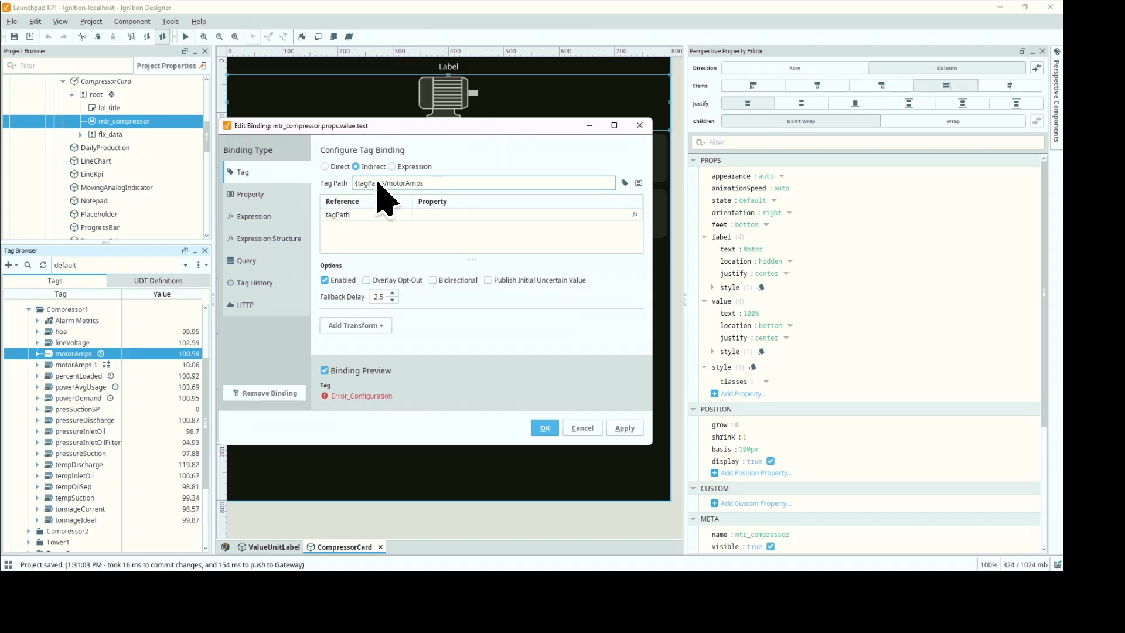
Point the value text binding's tagPath reference to the view parameter tagPath.
left_click(634, 216)
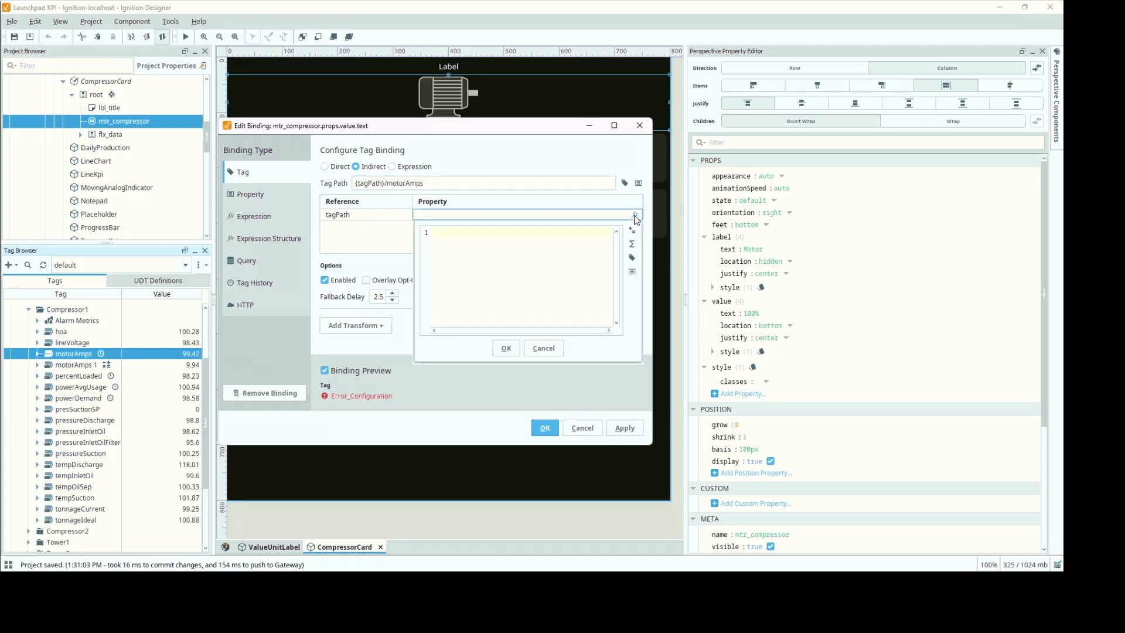
left_click(631, 272)
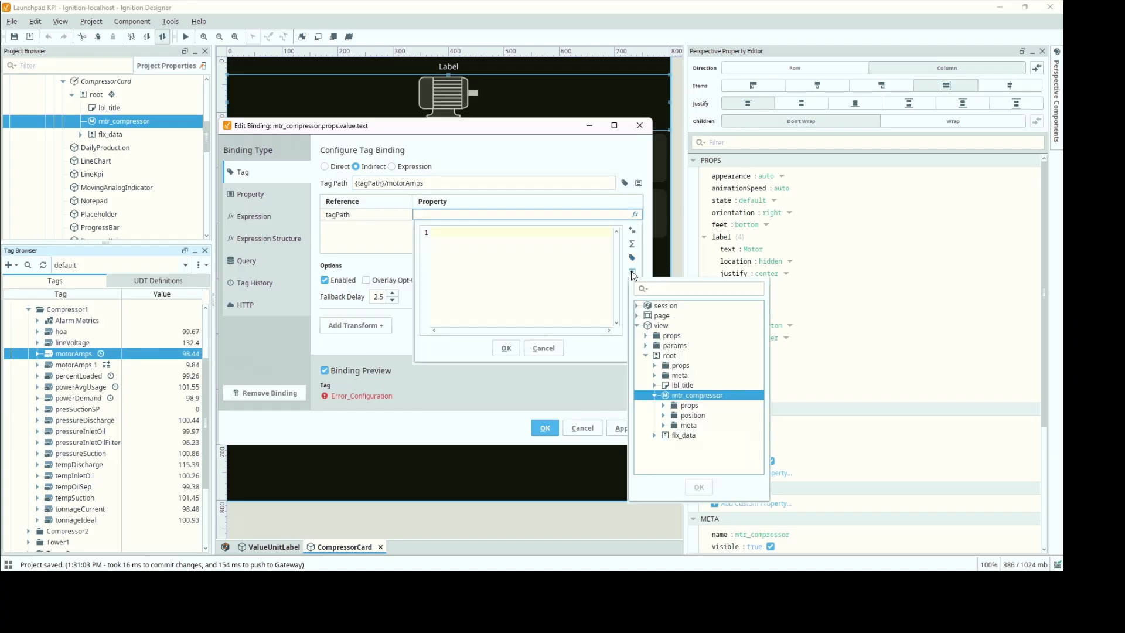
left_click(646, 345)
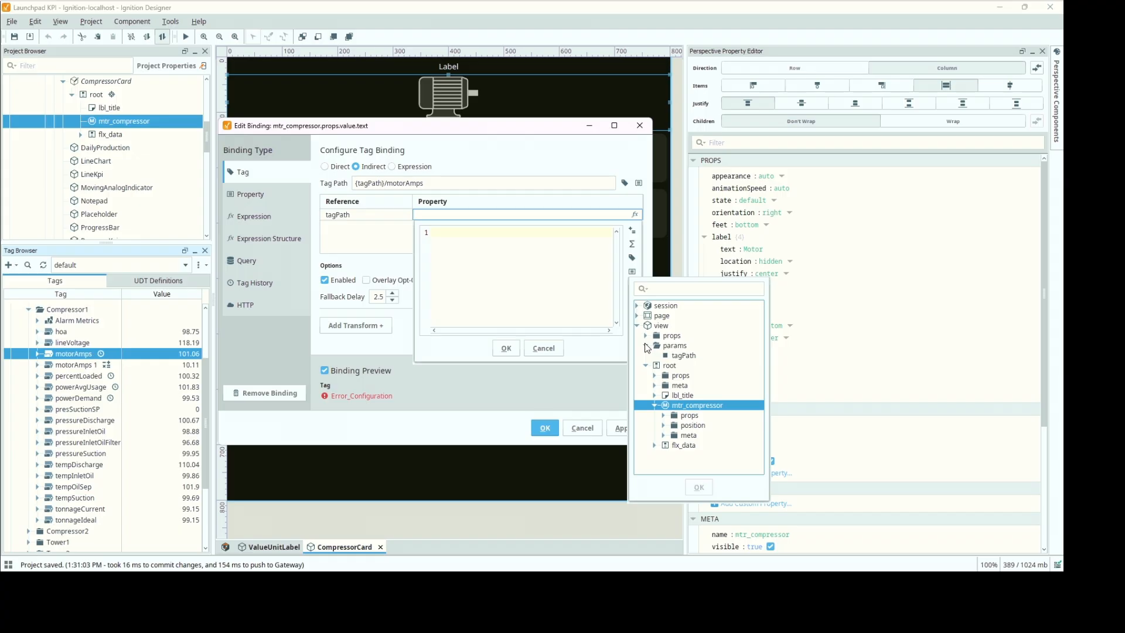
left_click(680, 356)
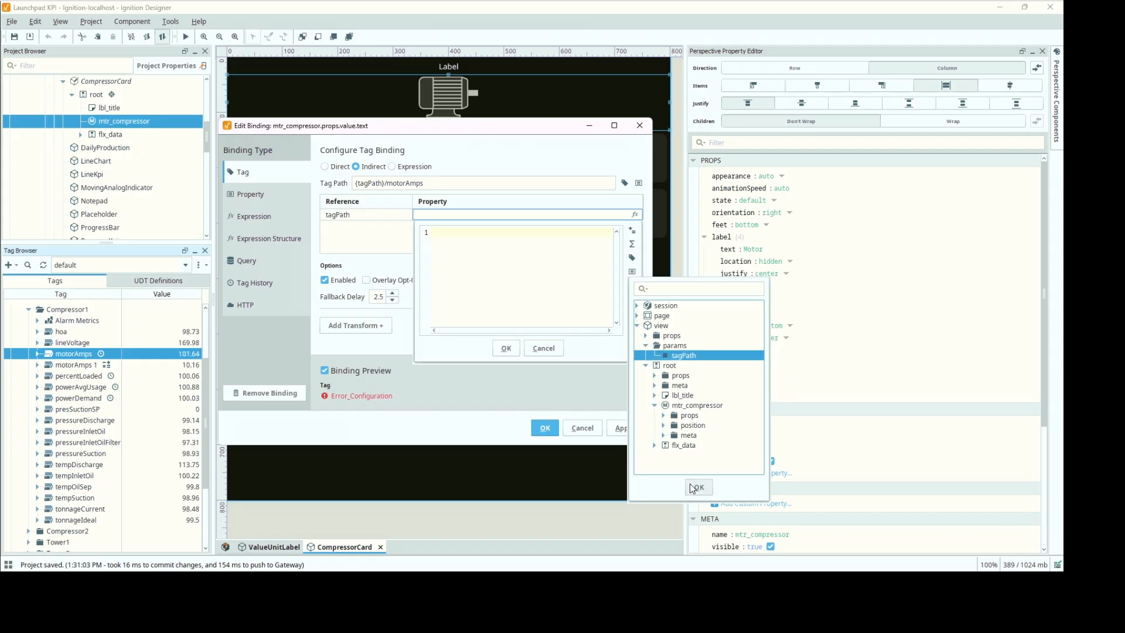
left_click(699, 488)
left_click(507, 348)
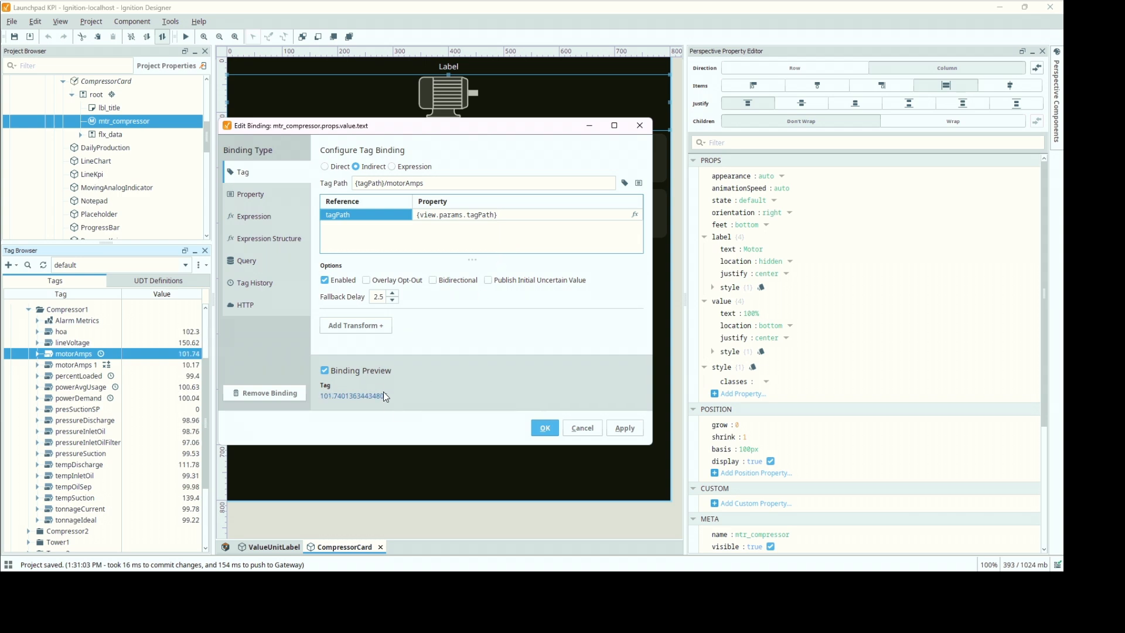
Add an Expression transform to the motor's value text binding.
left_click(382, 326)
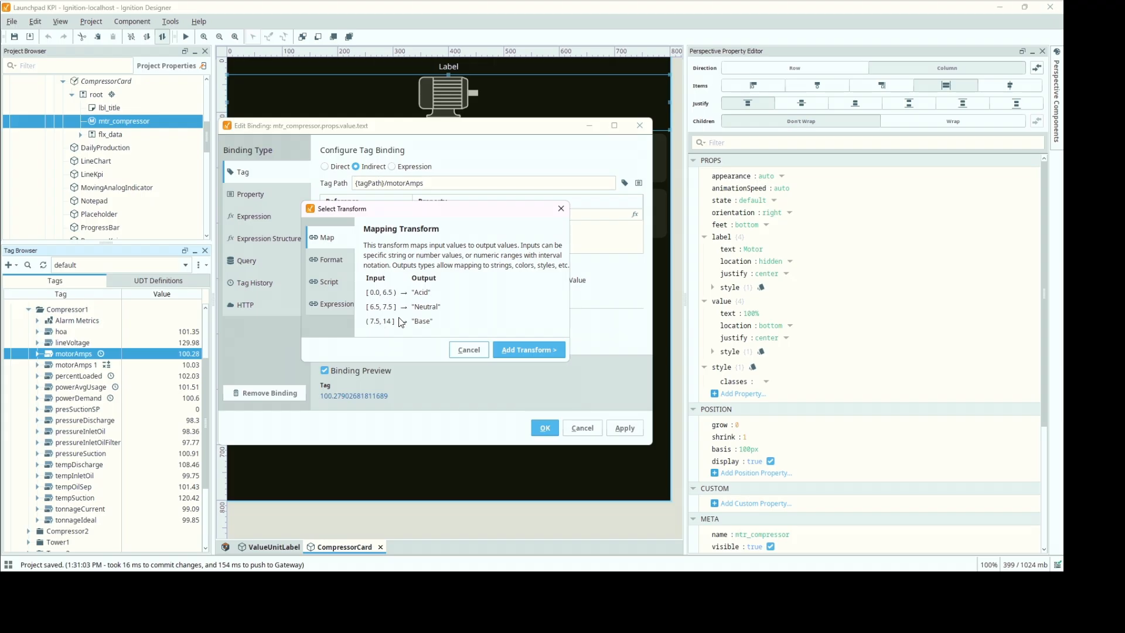
left_click(337, 311)
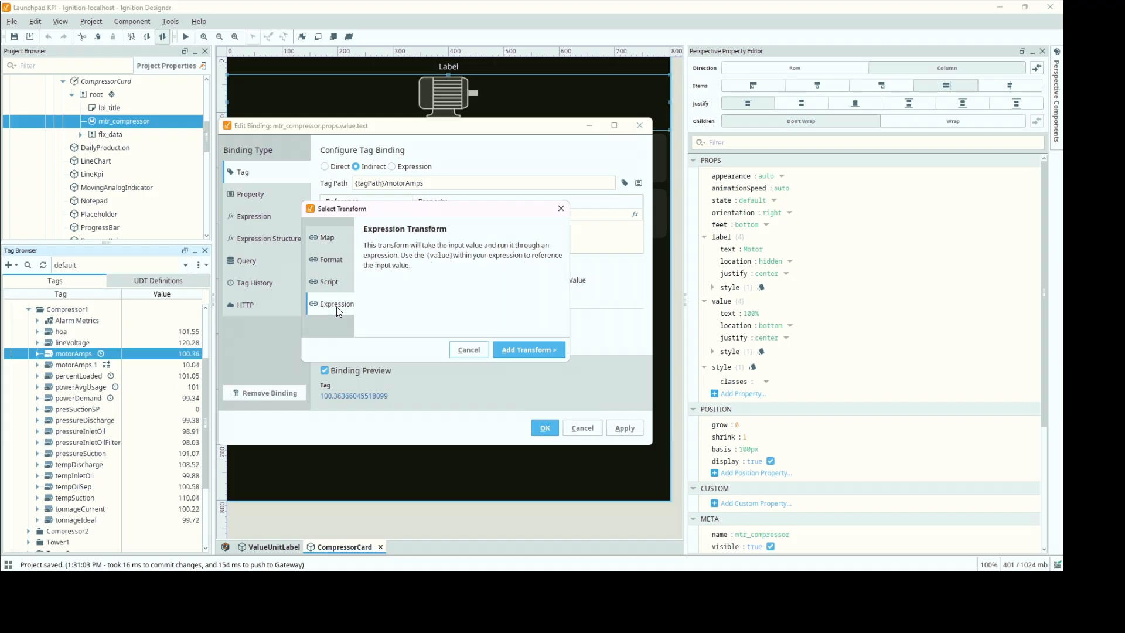
left_click(514, 351)
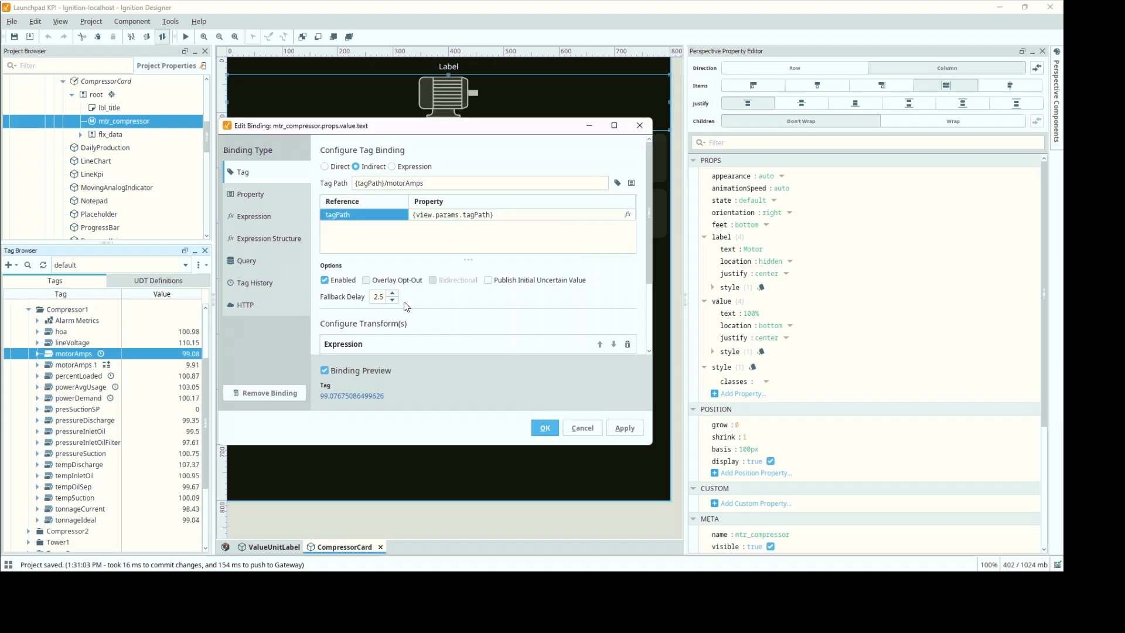
left_click_drag(650, 278, 642, 353)
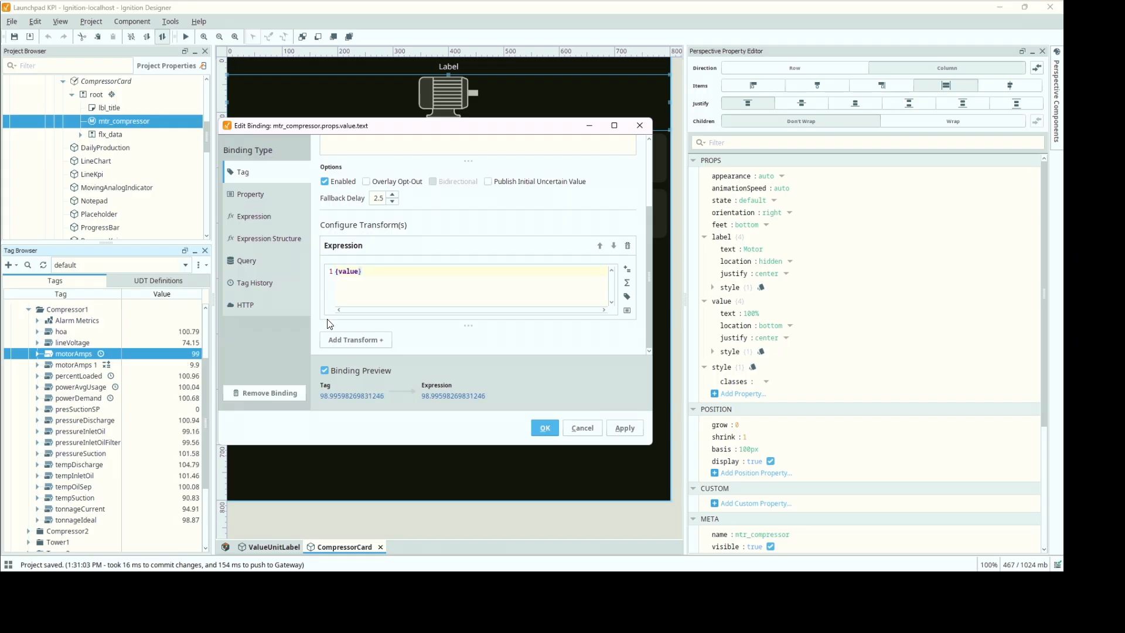
Set the transform expression to round({value},2)+ "A" and accept the value text binding.
type("round(")
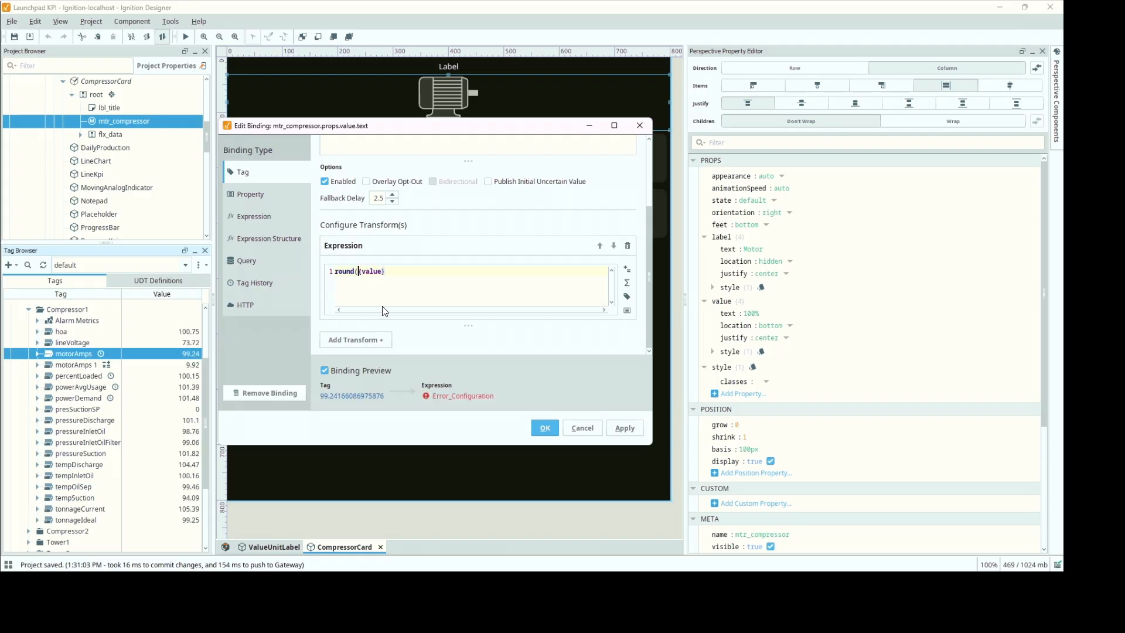
left_click(387, 271)
type(")")
key("BackSpace")
type(",2)+ \"A\"")
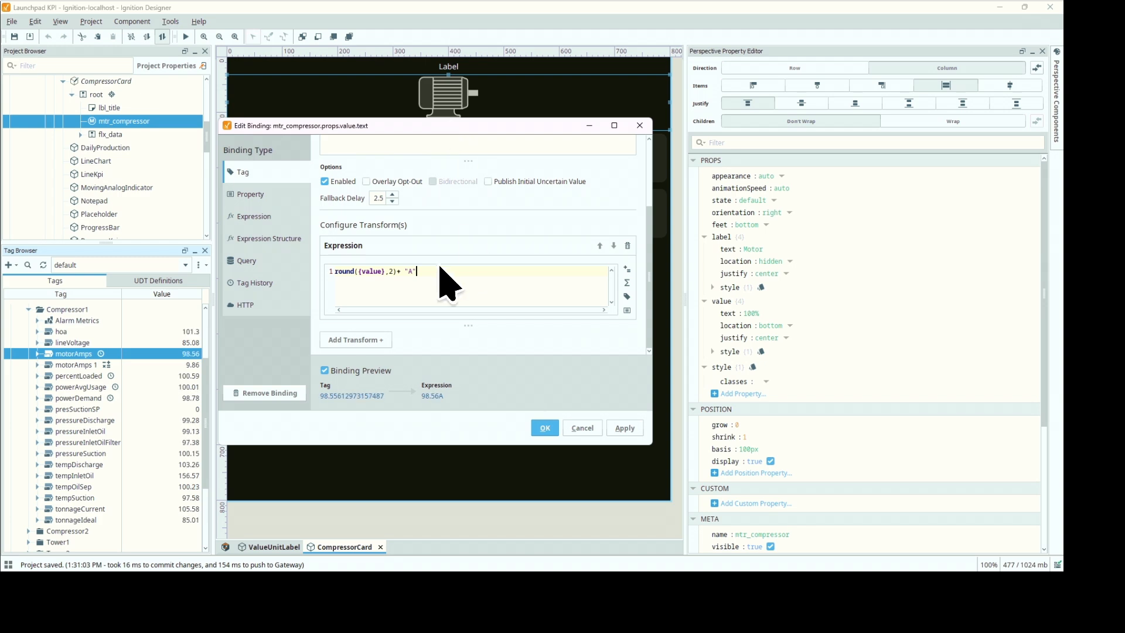
left_click(545, 429)
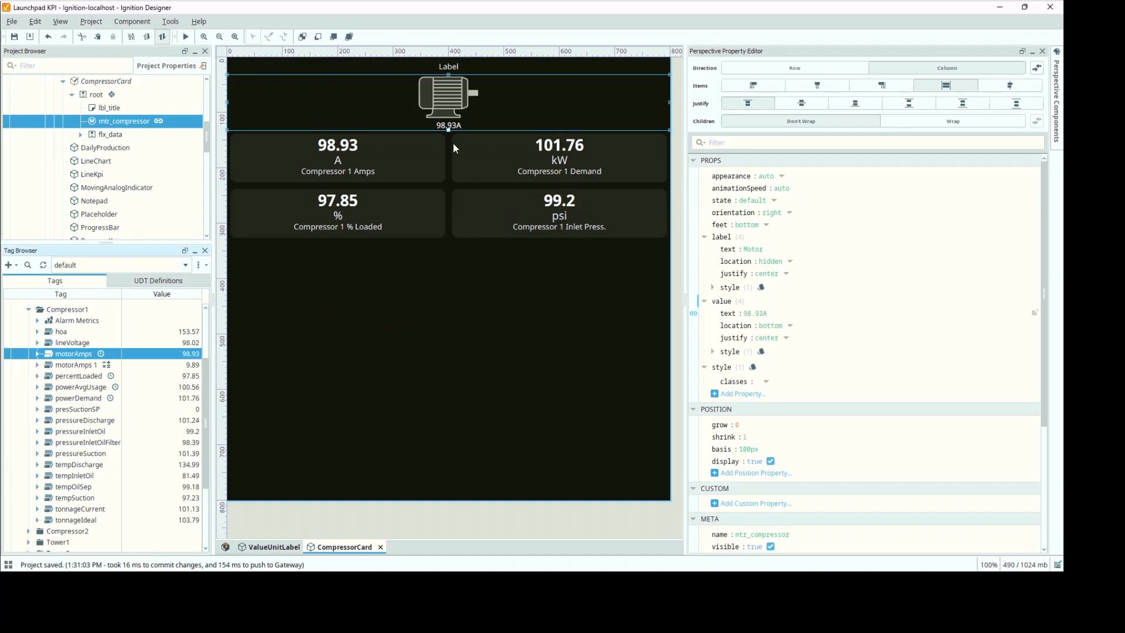
Start a binding on the motor symbol's state property and make it an indirect tag binding.
right_click(721, 205)
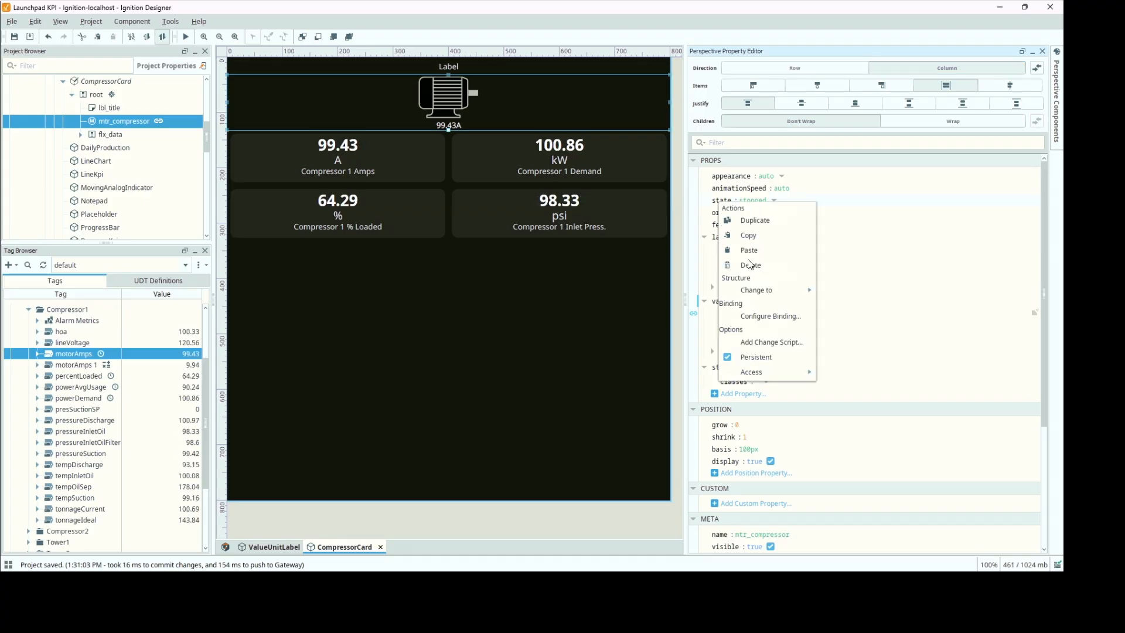
left_click(765, 320)
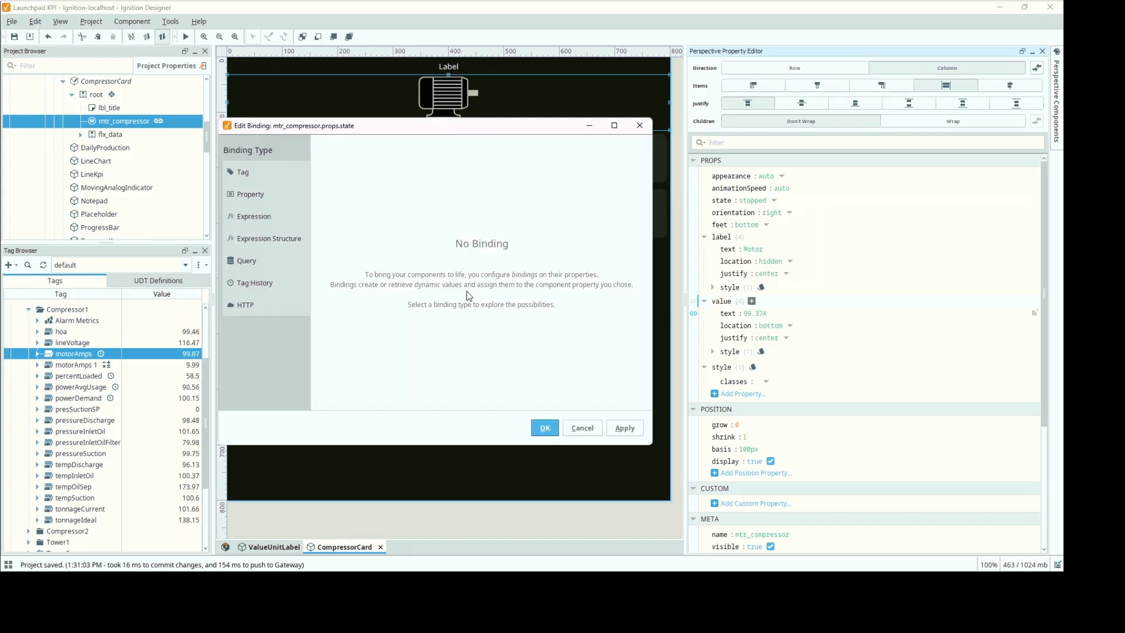
left_click(252, 171)
left_click(370, 167)
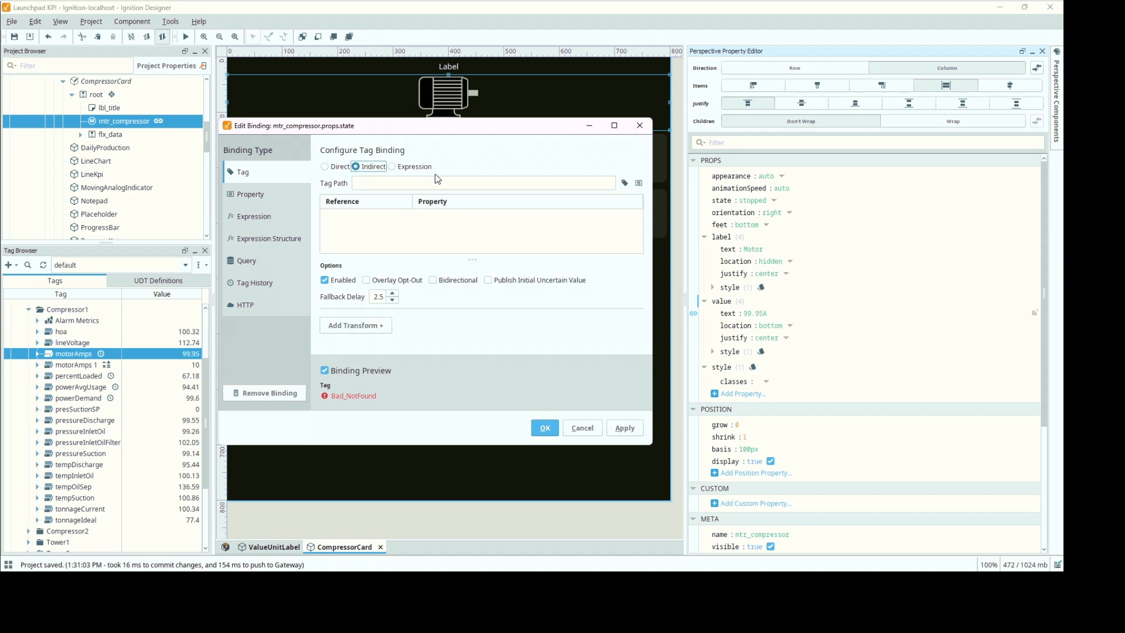
Choose the motorAmps tag from Simulated Data/Refrigeration/Compressor1 for the state binding and change its tag path to {tagPath}/motorAmps.
left_click(625, 183)
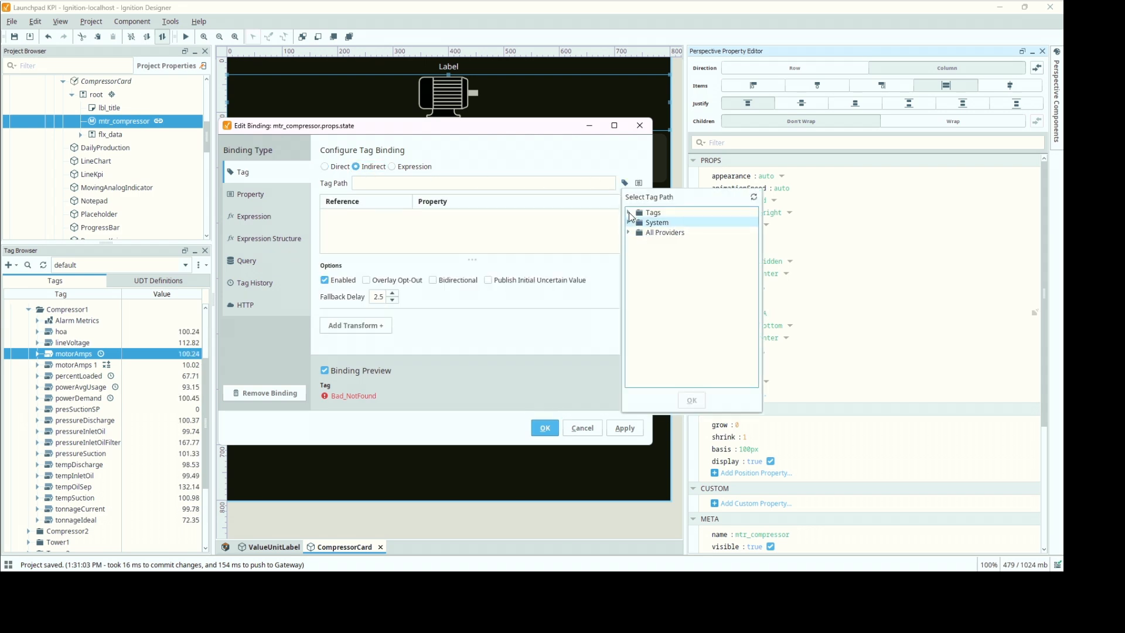
left_click(630, 212)
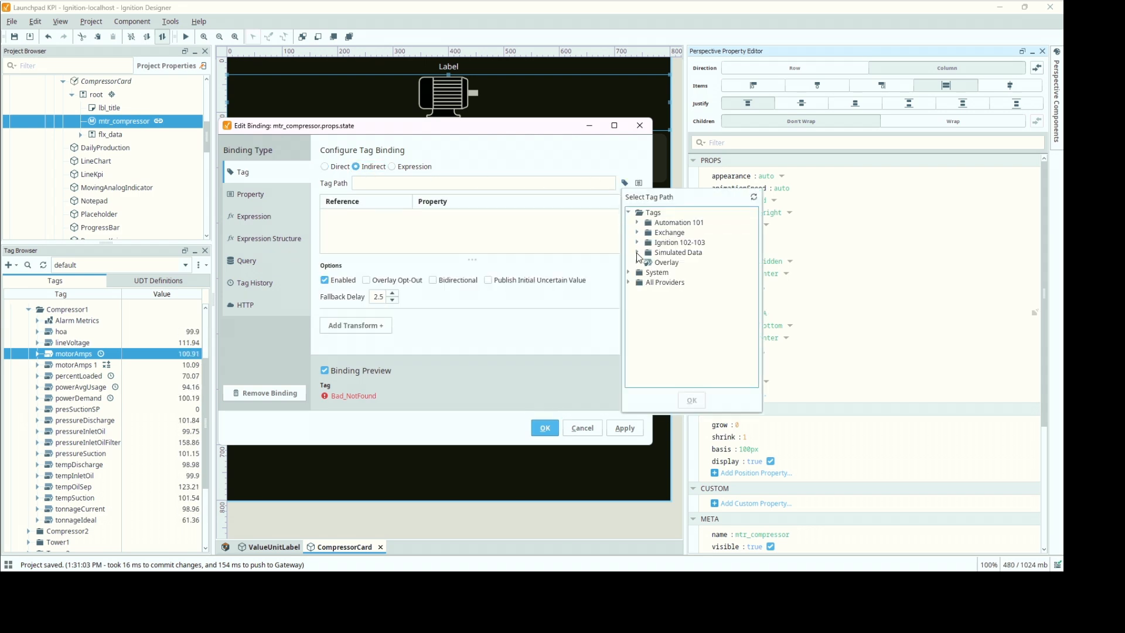
double_click(647, 253)
left_click(647, 273)
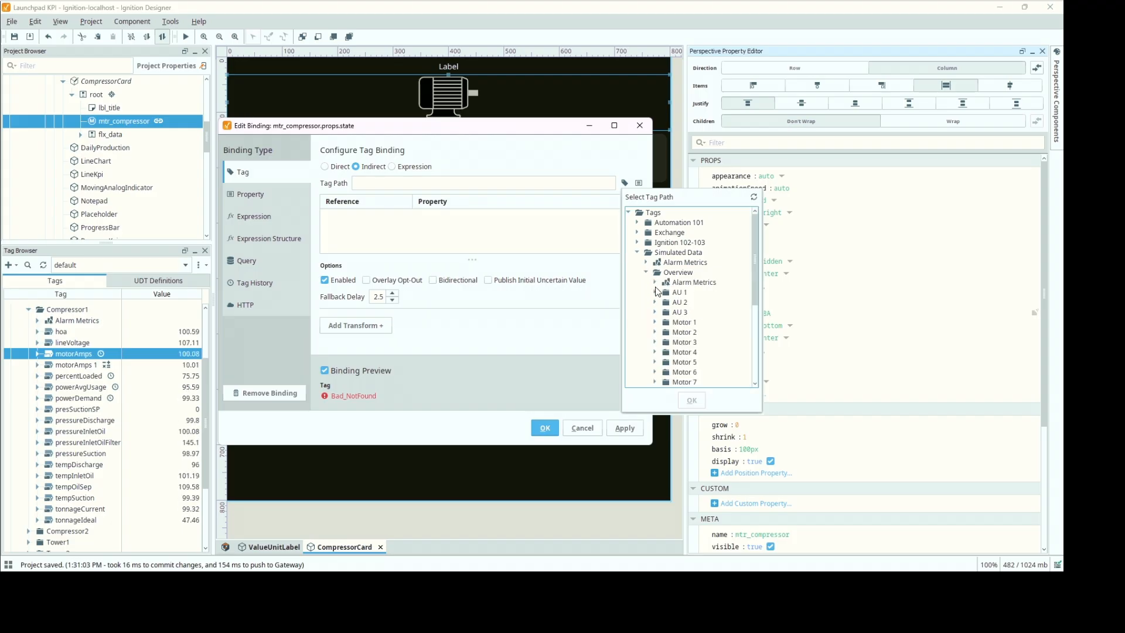
left_click(647, 273)
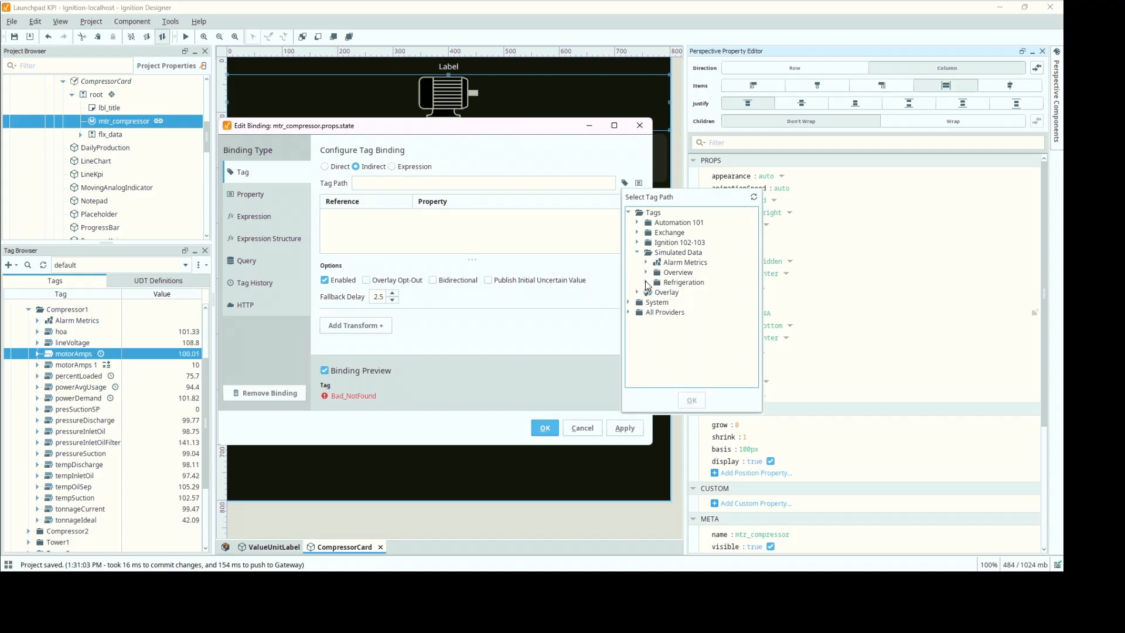
left_click(646, 282)
left_click(655, 303)
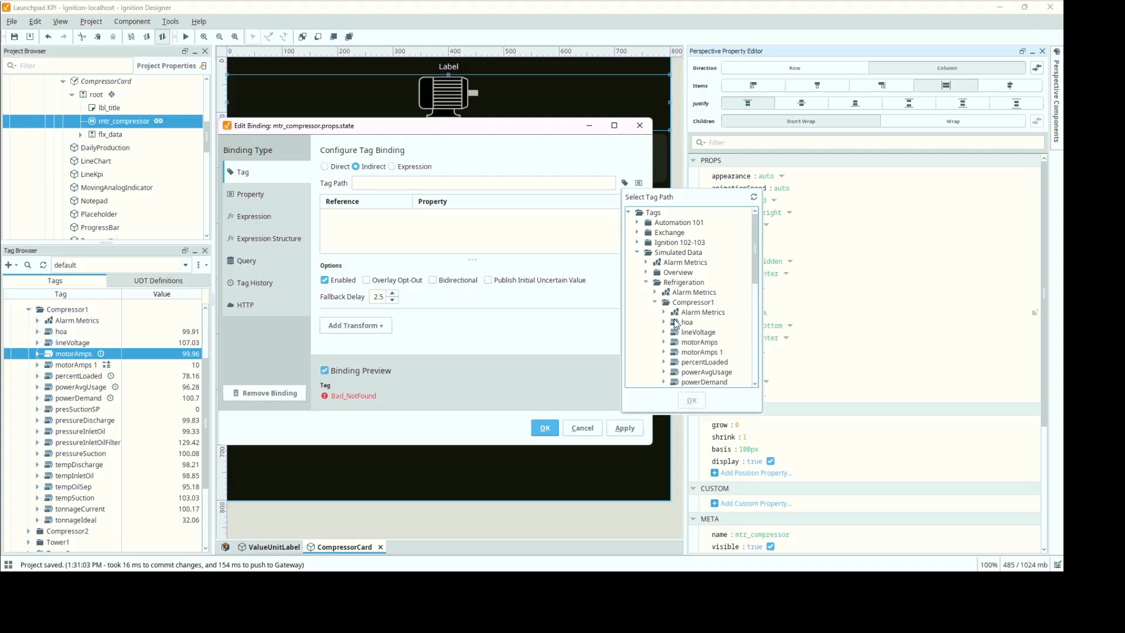
left_click(699, 342)
left_click(691, 400)
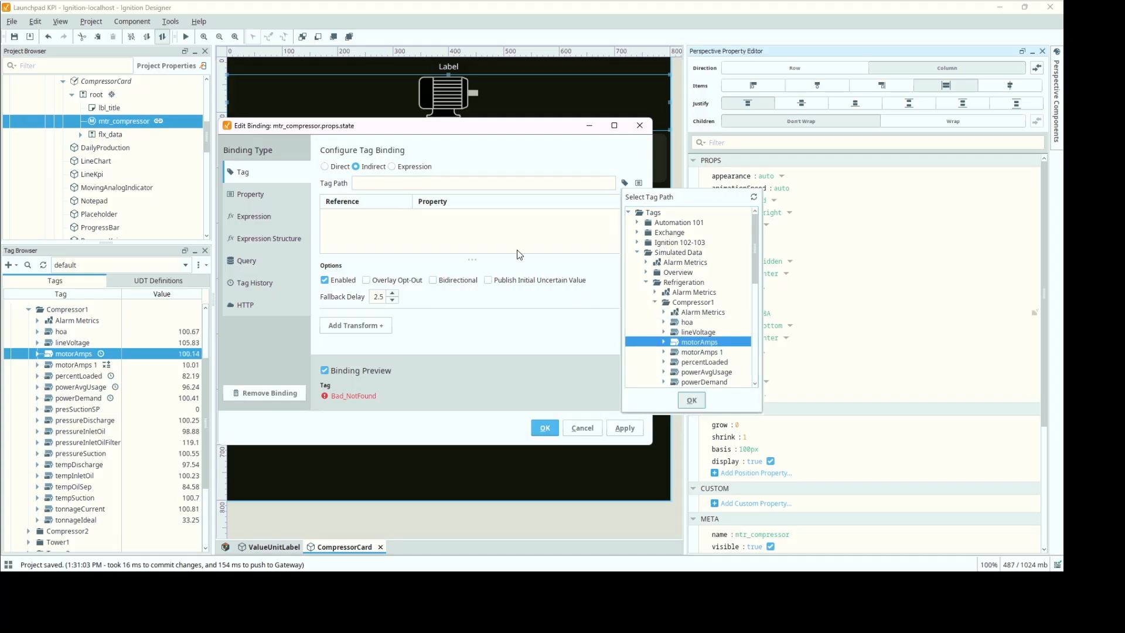
left_click_drag(514, 184, 231, 132)
type("{tagPath}/motorAmps")
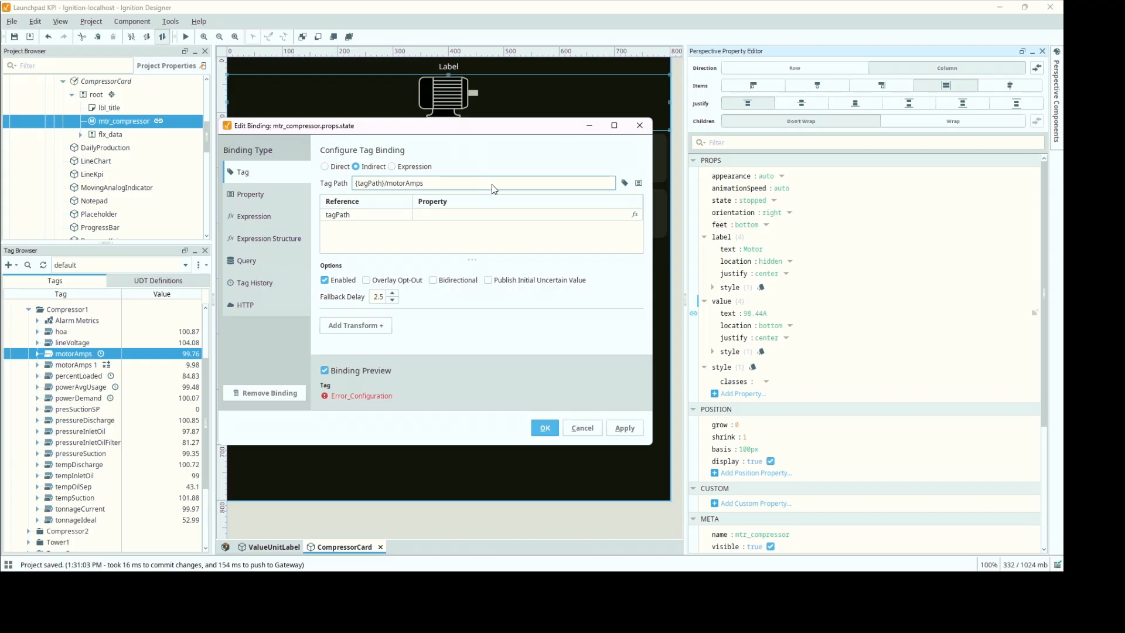
Point the state binding's tagPath reference to the view parameter tagPath.
left_click(497, 218)
left_click(633, 215)
left_click(632, 271)
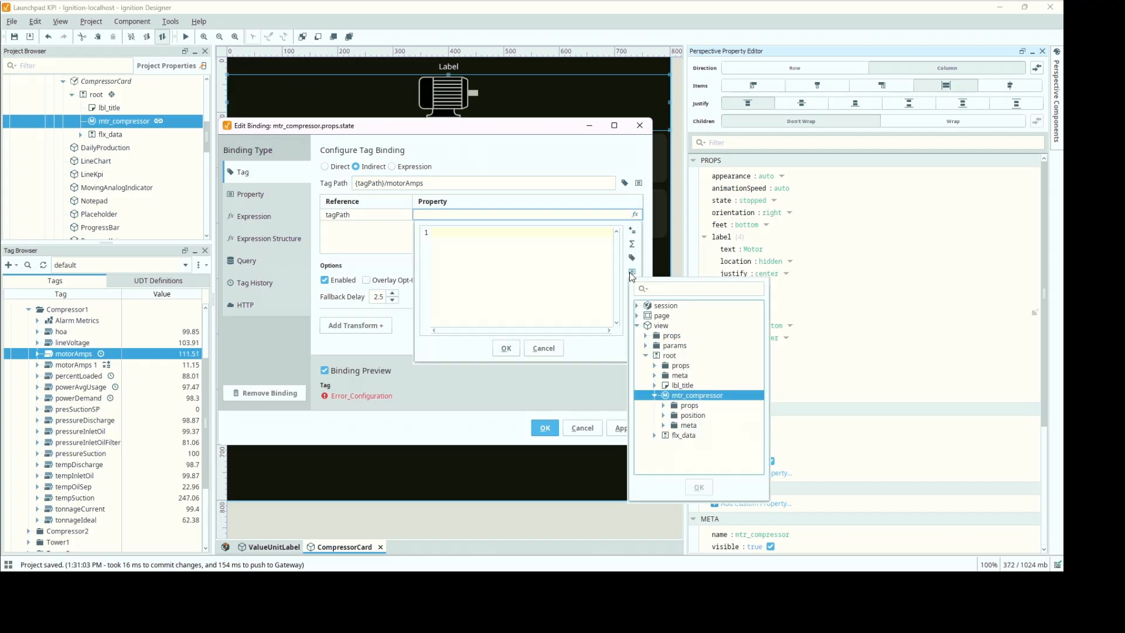
left_click(646, 345)
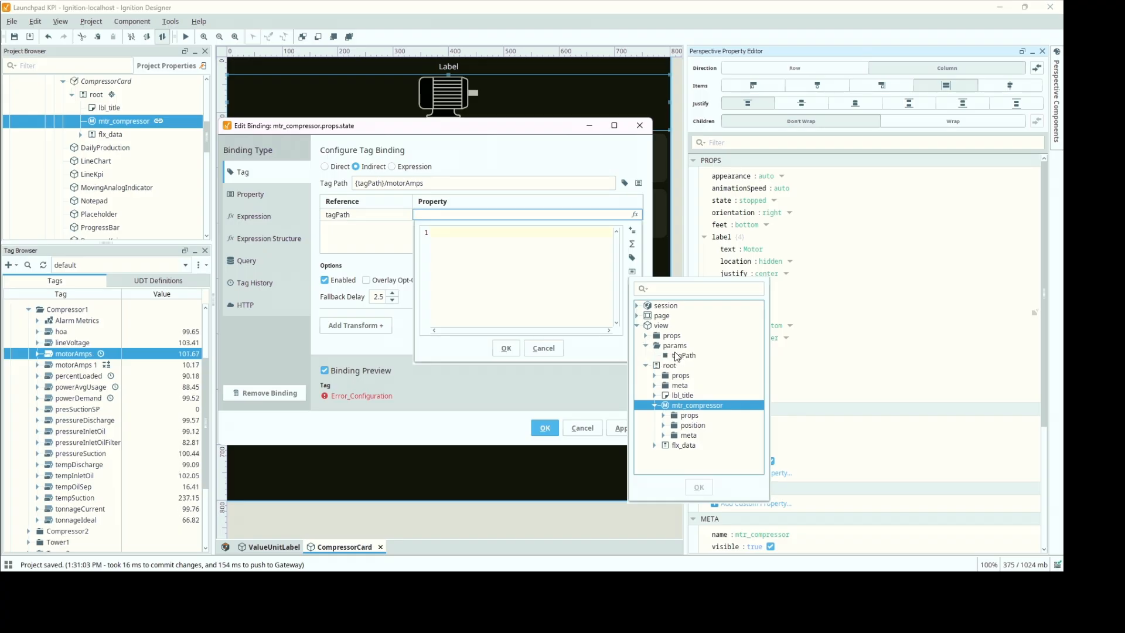
left_click(681, 356)
left_click(697, 487)
left_click(507, 349)
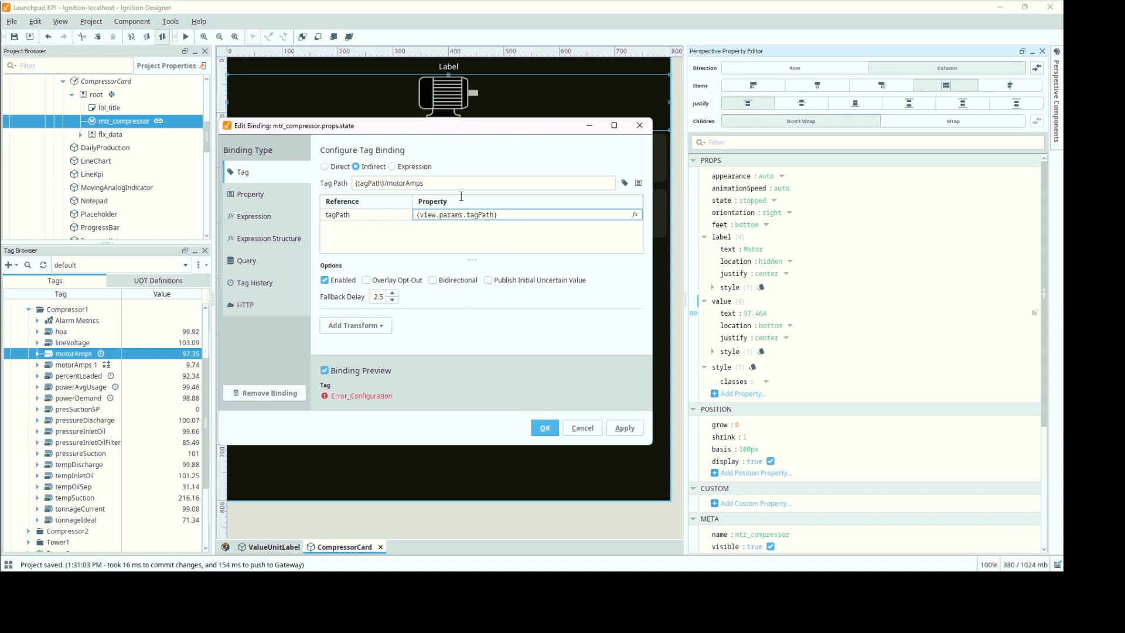
left_click(459, 252)
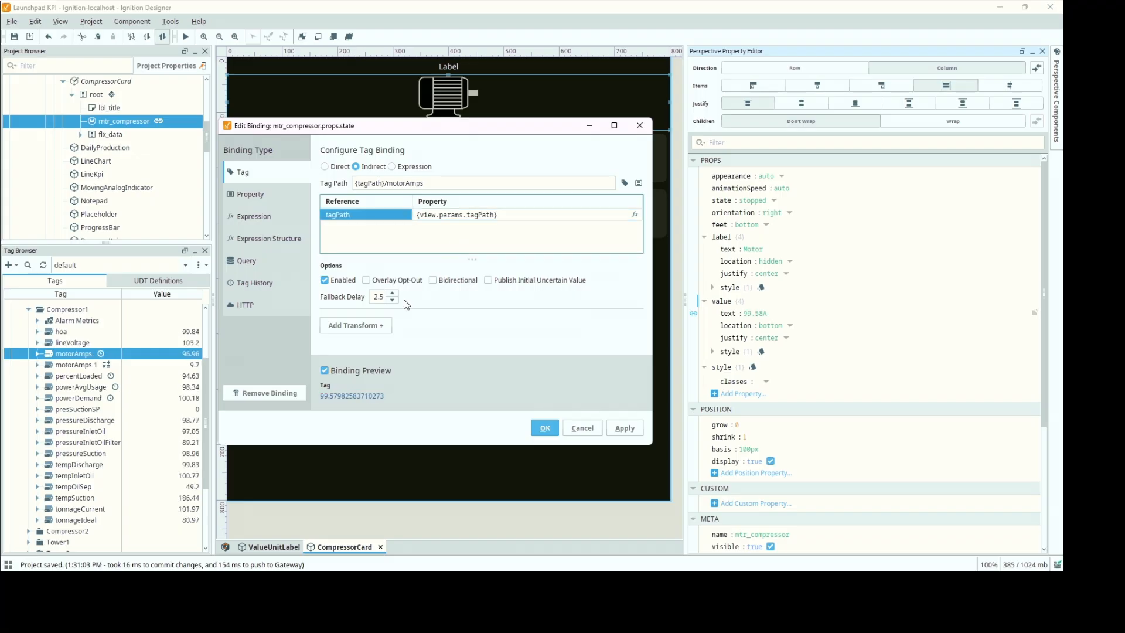
Add a Map transform to the state binding, set its input type to Numeric Range and add two mapping rows.
left_click(383, 327)
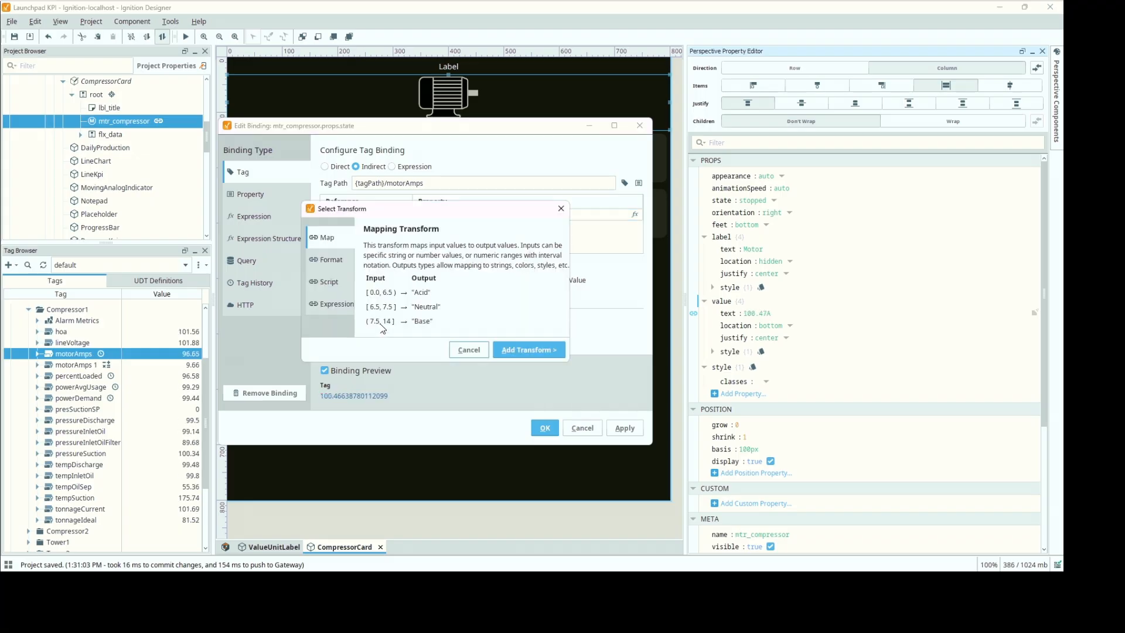
left_click(538, 349)
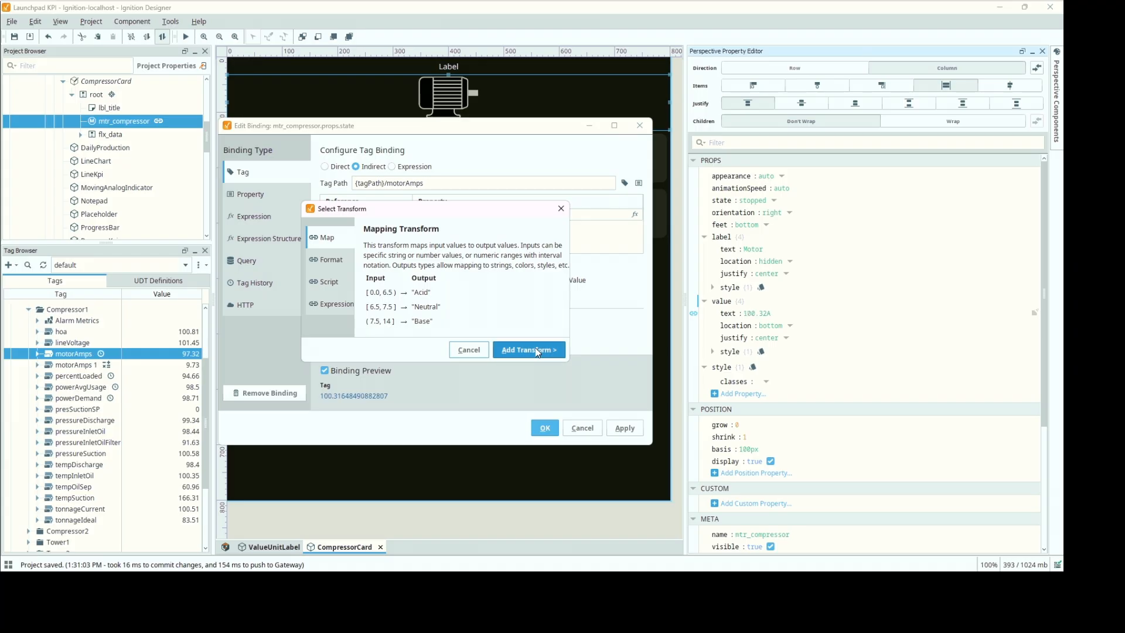
scroll(472, 274, "down", 4)
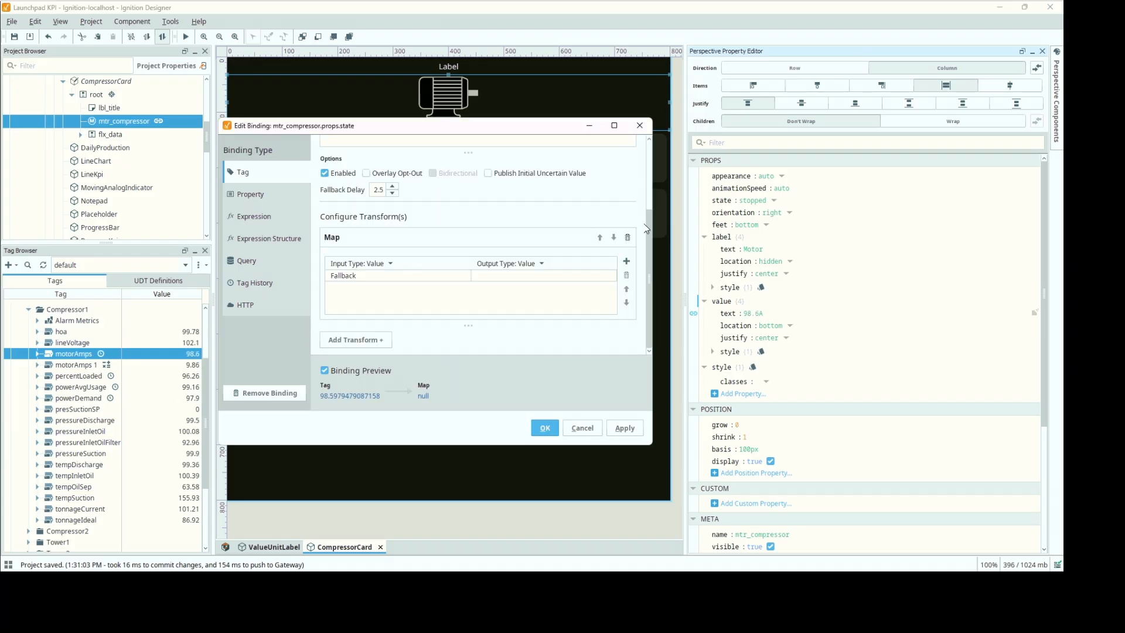
left_click(383, 267)
left_click(401, 287)
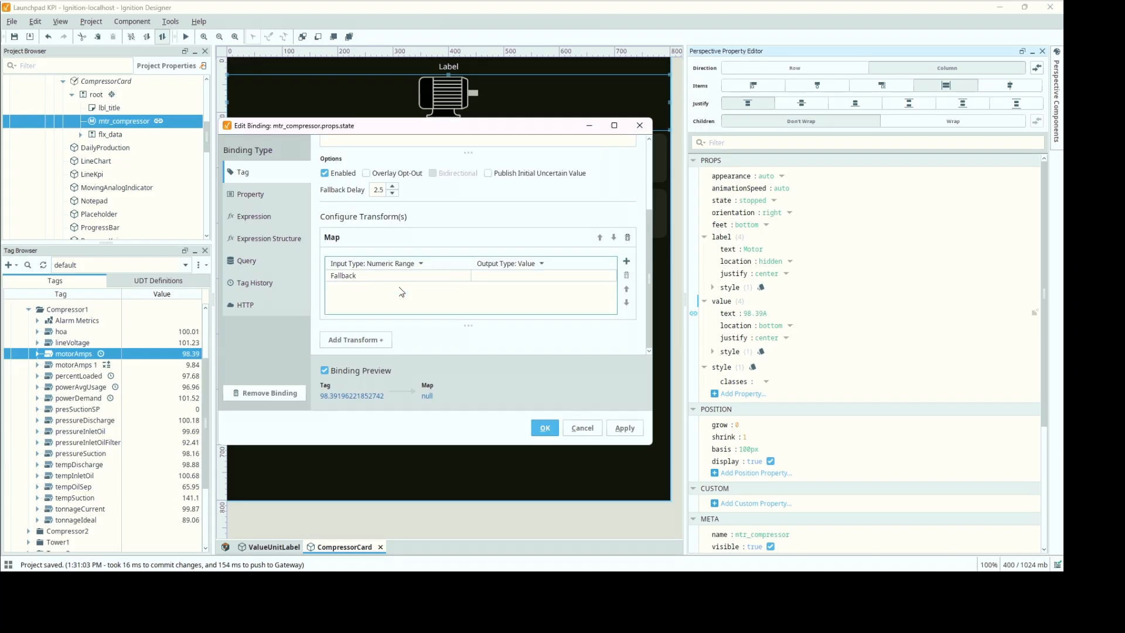
left_click(627, 261)
left_click(627, 261)
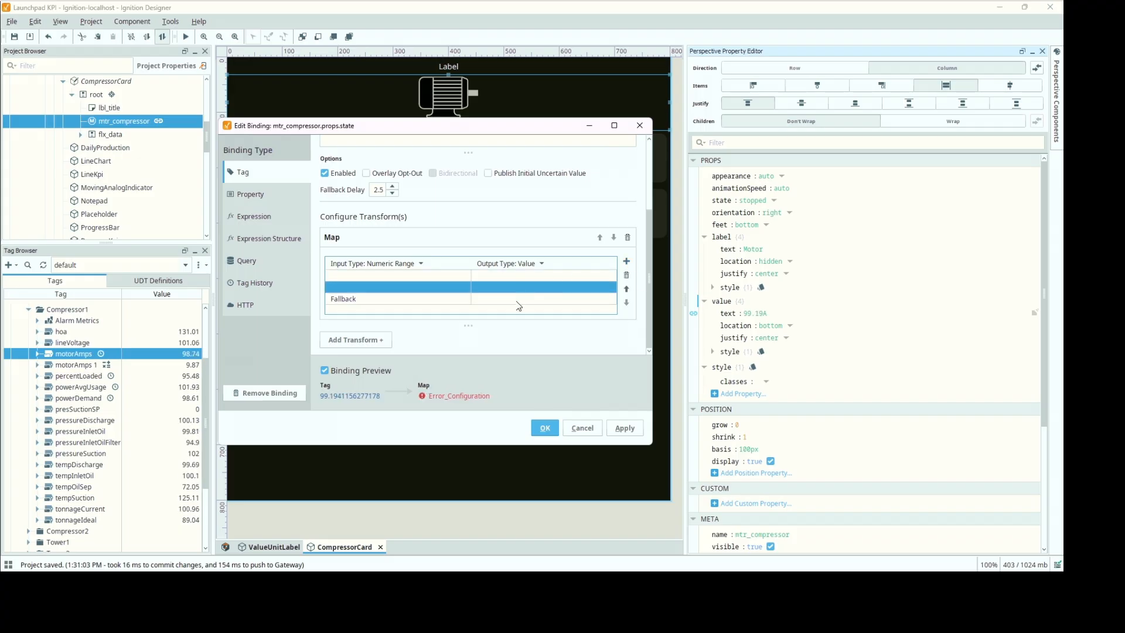
Fill in the map outputs: "running" for the first row, "stopped" for the second and "faulted" for the fallback.
double_click(517, 301)
type("\"sto")
key("BackSpace")
key("BackSpace")
type("\"faulted")
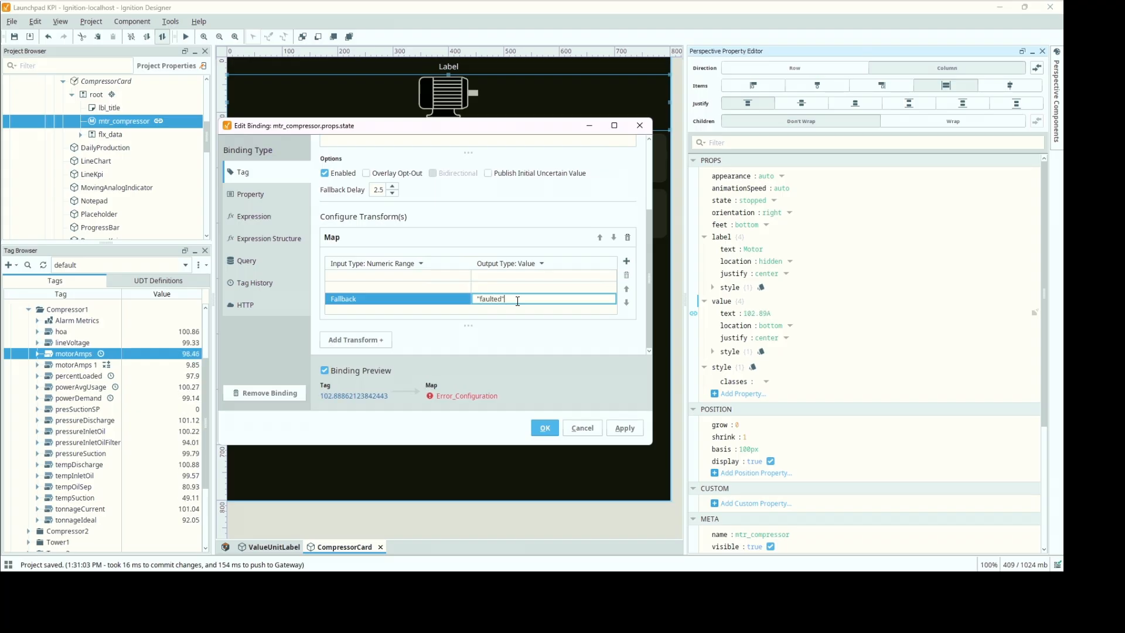
left_click(483, 290)
type("\"stopped\"")
left_click(489, 278)
type("\"running\"")
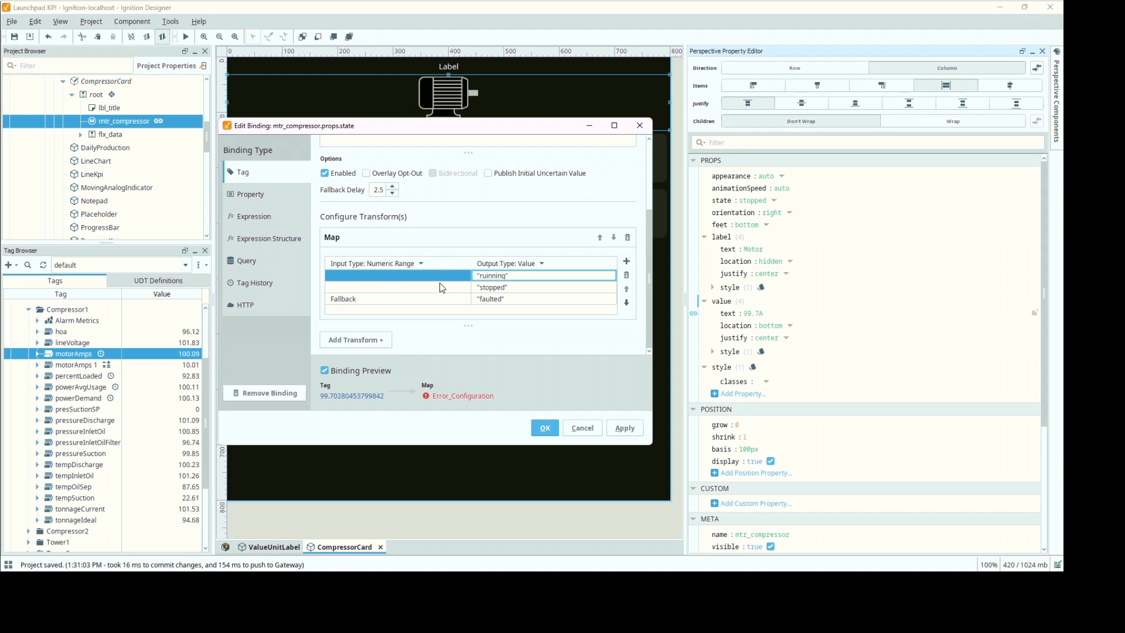
left_click(488, 276)
key("BackSpace")
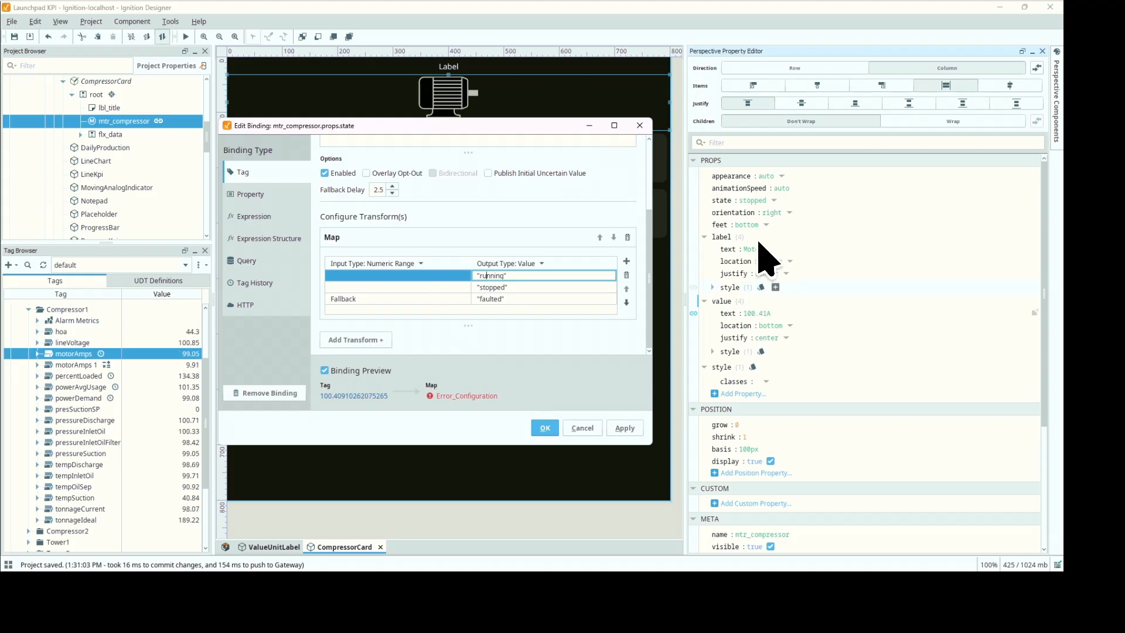
Enter the input ranges [-9999, 50] for the "running" row and [50, 9999] for the "stopped" row.
left_click(393, 276)
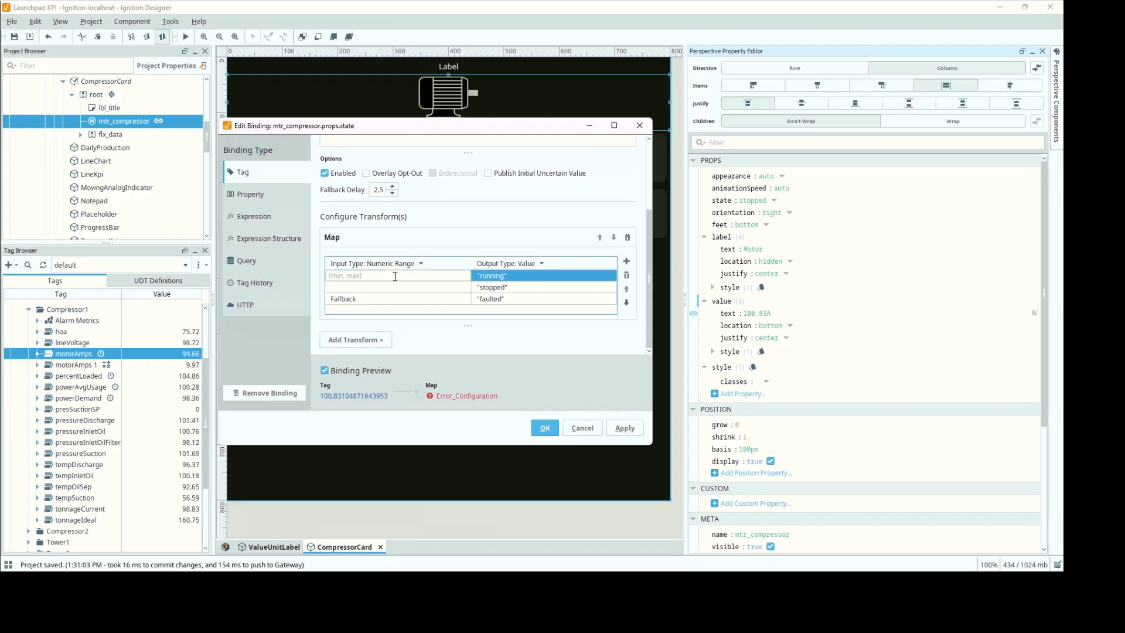
type("[")
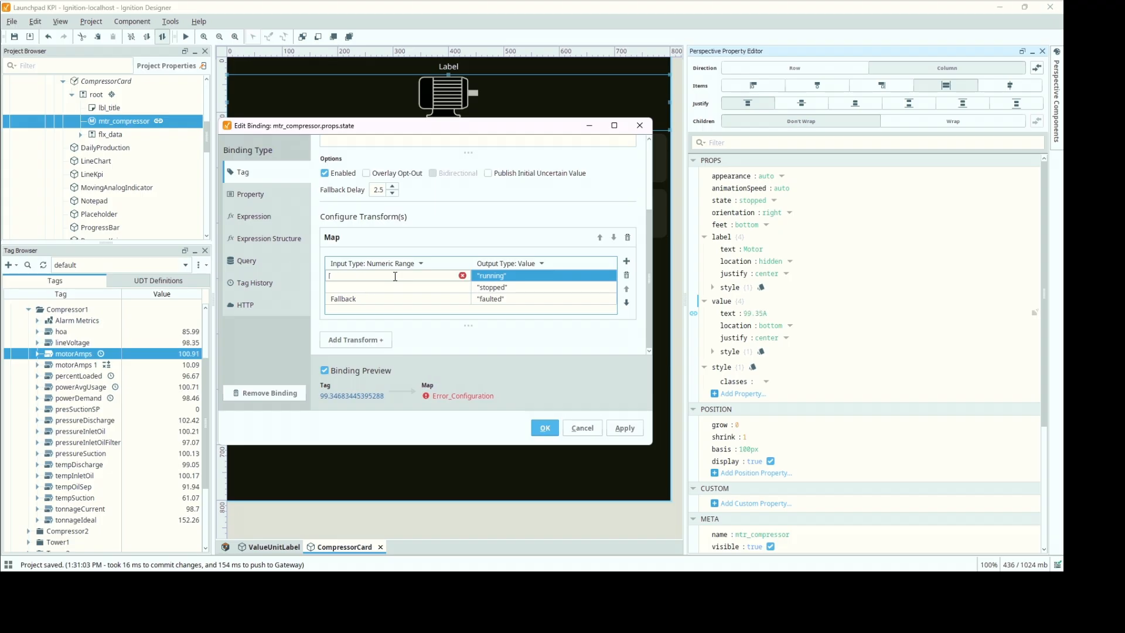
type("-9999, 50]")
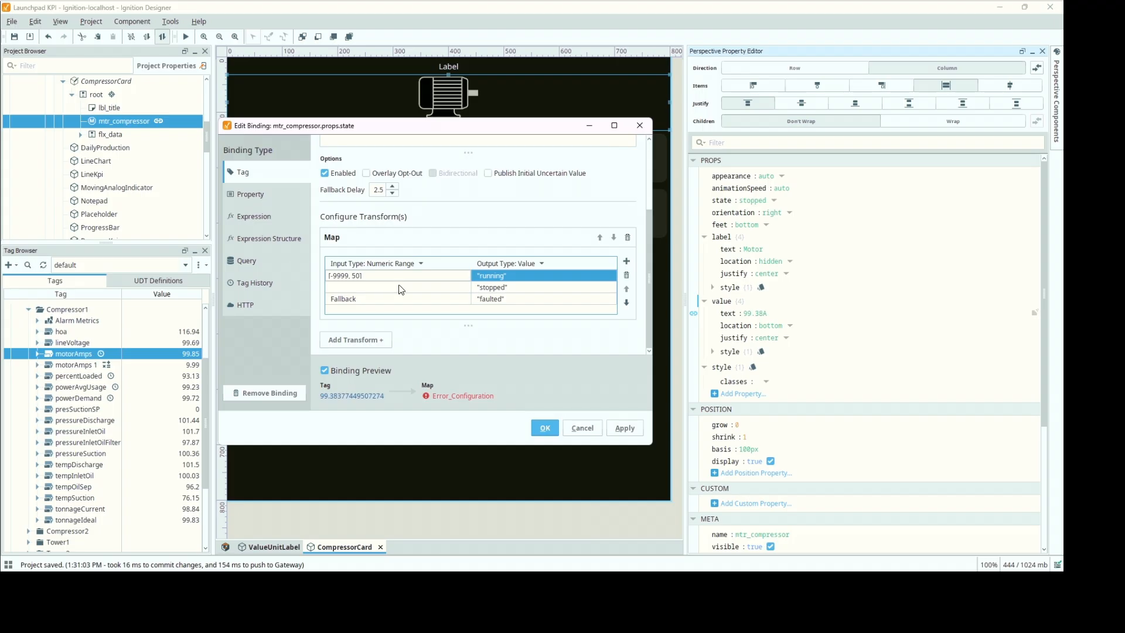
double_click(343, 285)
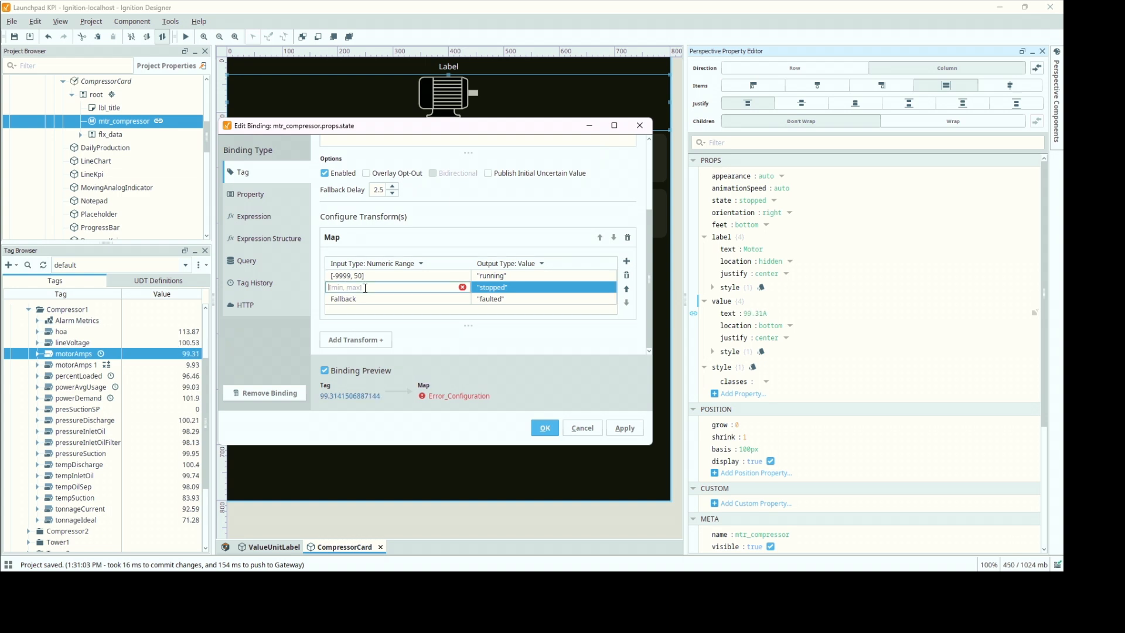
type("[50..")
type("9999")
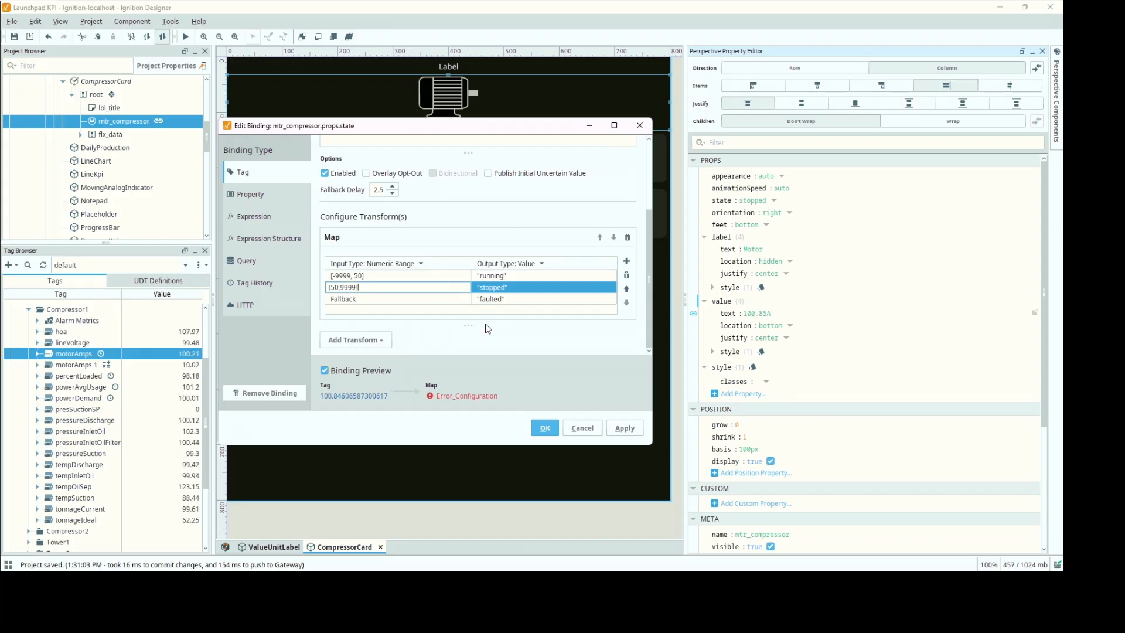
Change the "running" row's input range to the open-ended range (, 50].
left_click(349, 274)
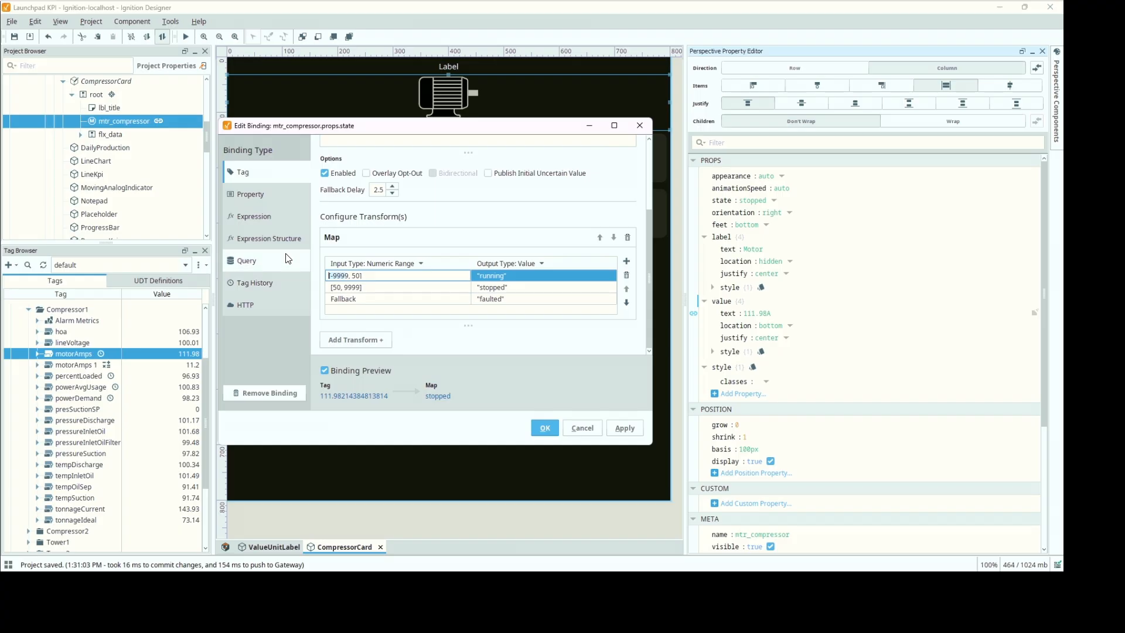
key("Delete")
key("Delete")
key("Delete")
key("Delete")
key("Delete")
key("Delete")
type(",")
Change the "stopped" row's input range to the open-ended, exclusive range (50, ).
left_click(374, 286)
double_click(374, 285)
key("BackSpace")
type(",")
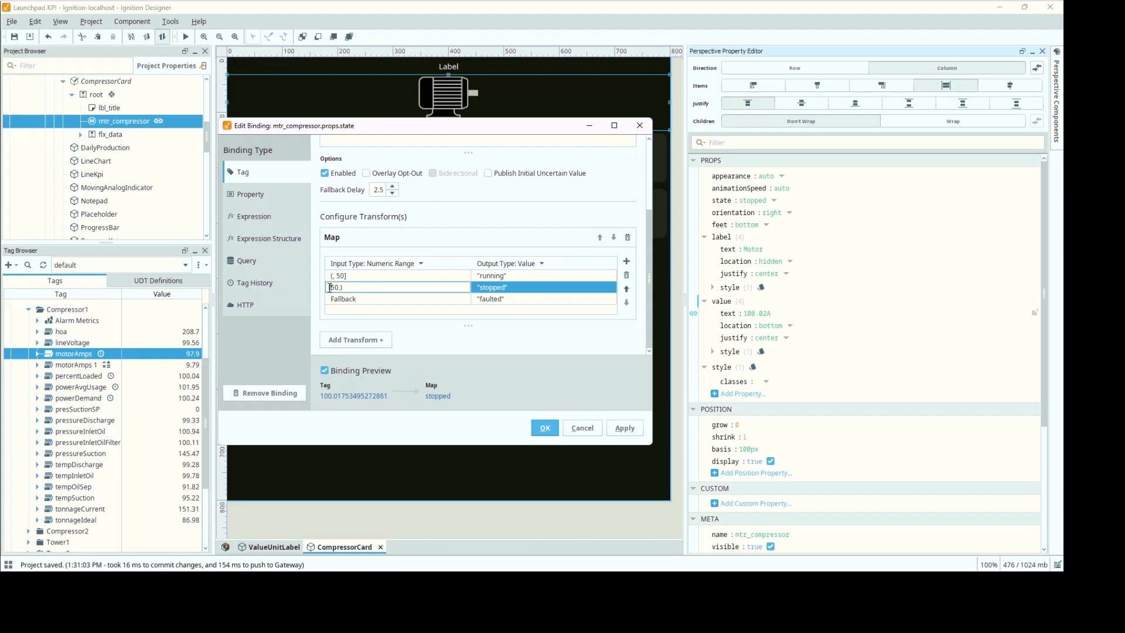
left_click(331, 288)
key("BackSpace")
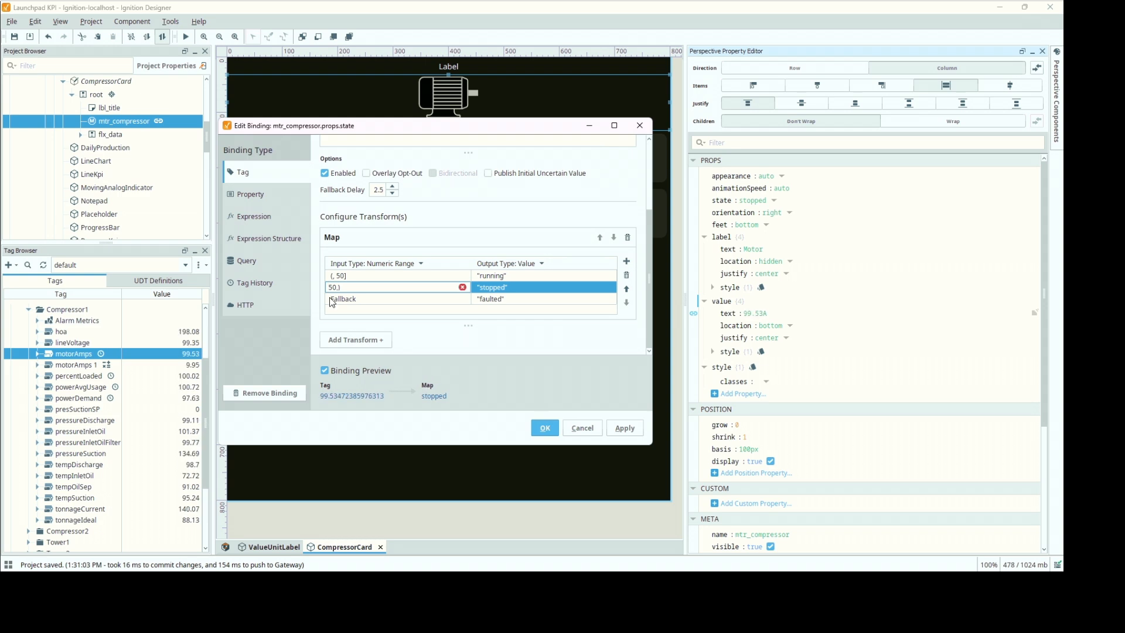
type("(")
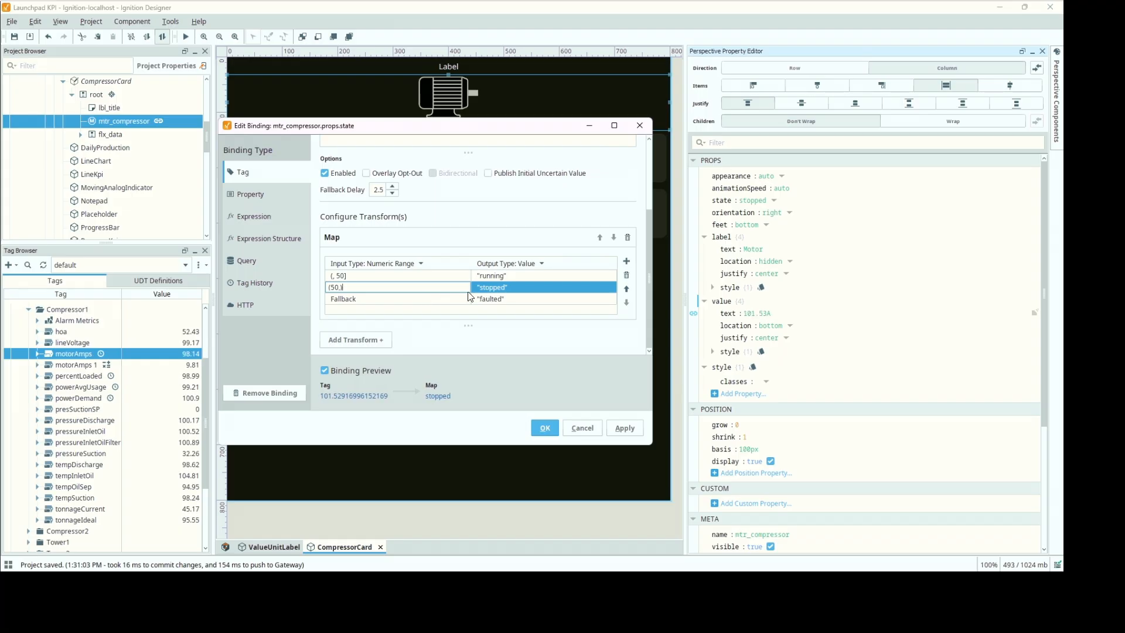
Move the "stopped" row above "running", set its input range to (, 50] and accept the state binding.
left_click(627, 290)
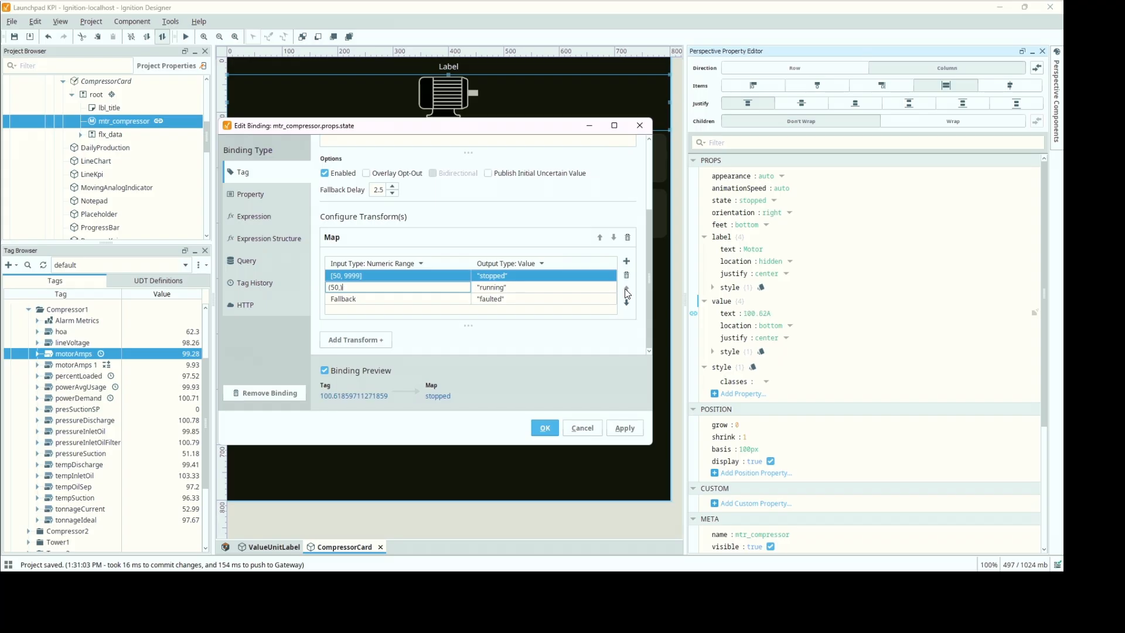
scroll(552, 233, "up", 3)
scroll(559, 265, "down", 3)
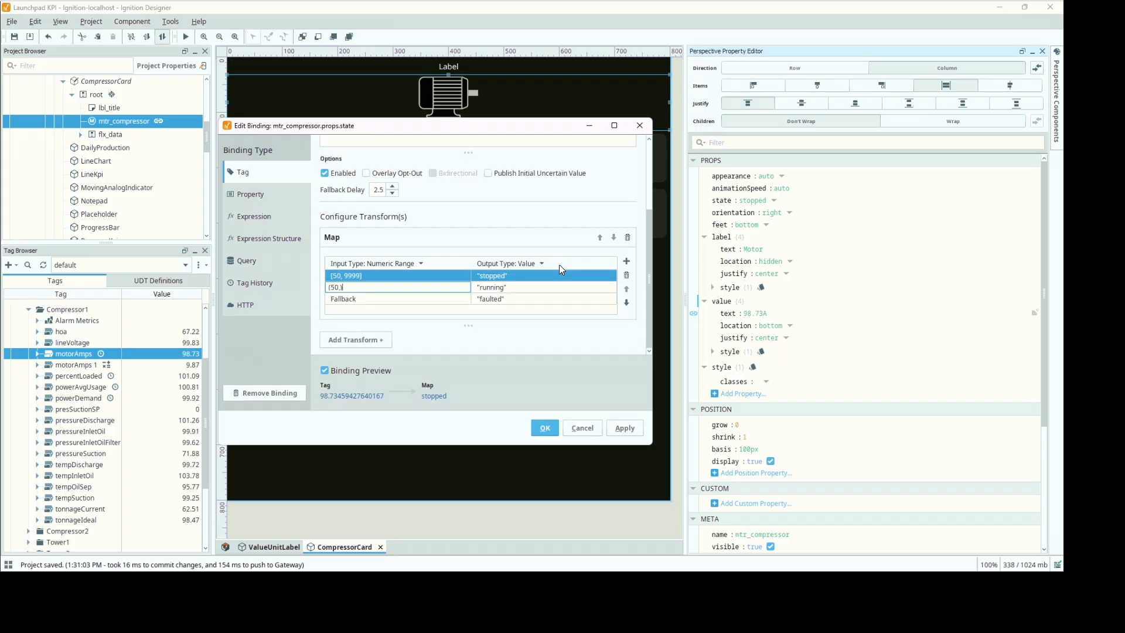
double_click(393, 275)
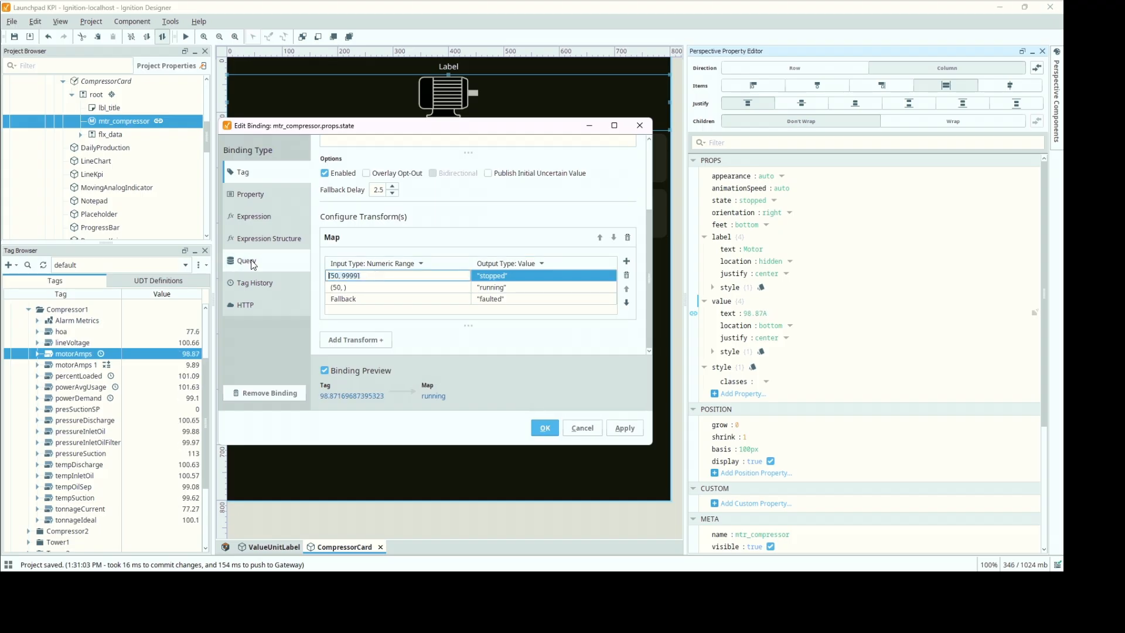
key("ctrl+a")
type("(")
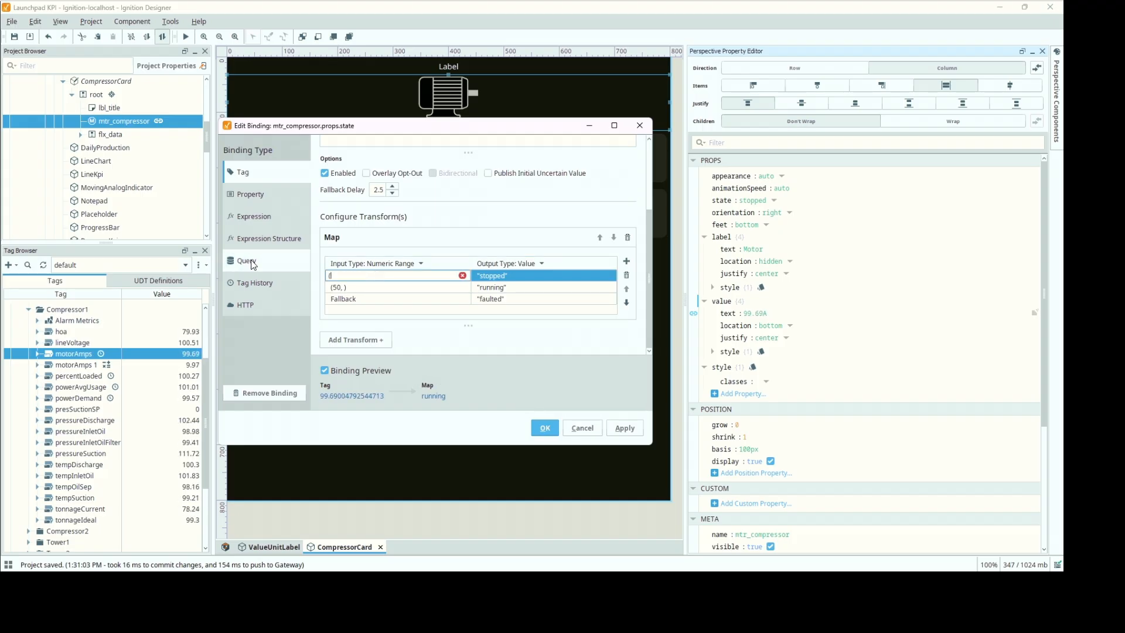
type(", 50]")
key("Return")
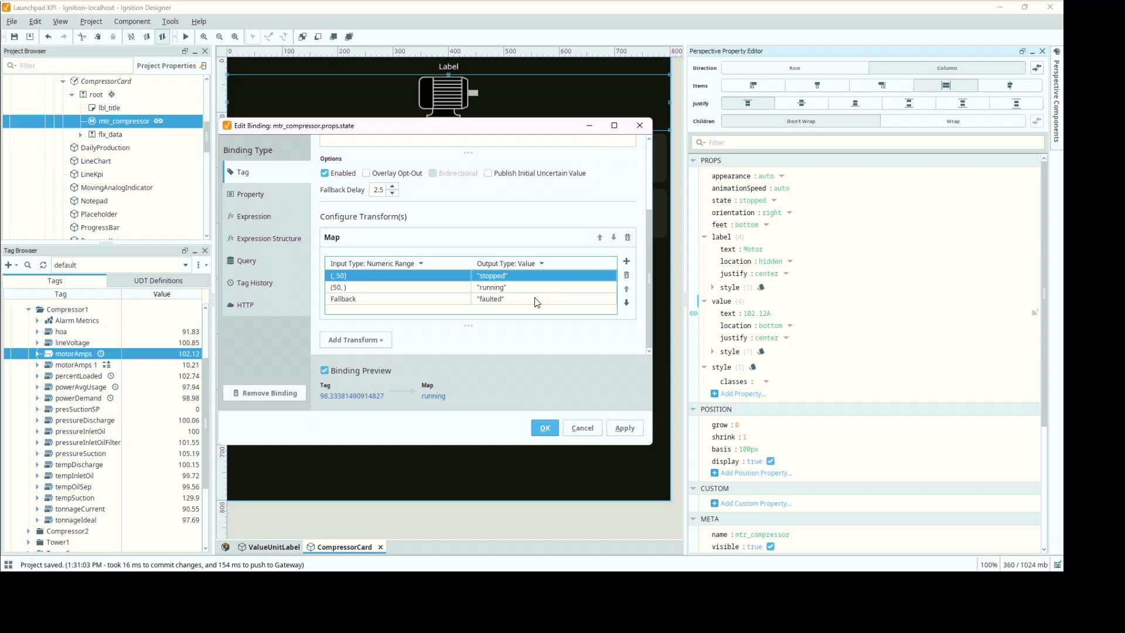
left_click(545, 431)
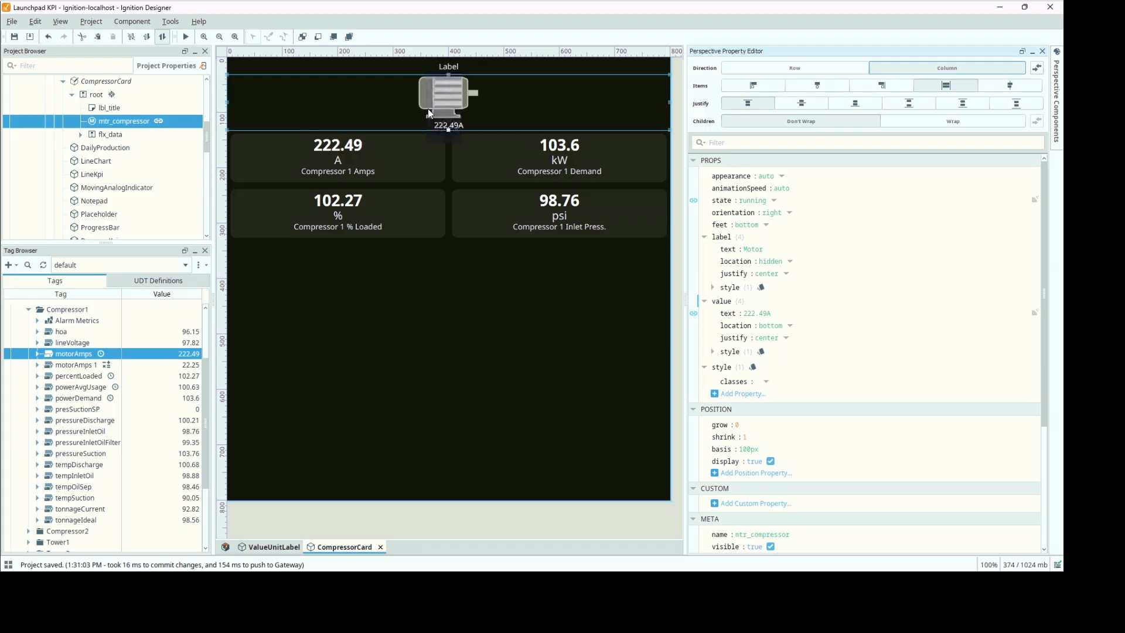
Start an expression binding on the text property of the title label lbl_title.
left_click(458, 68)
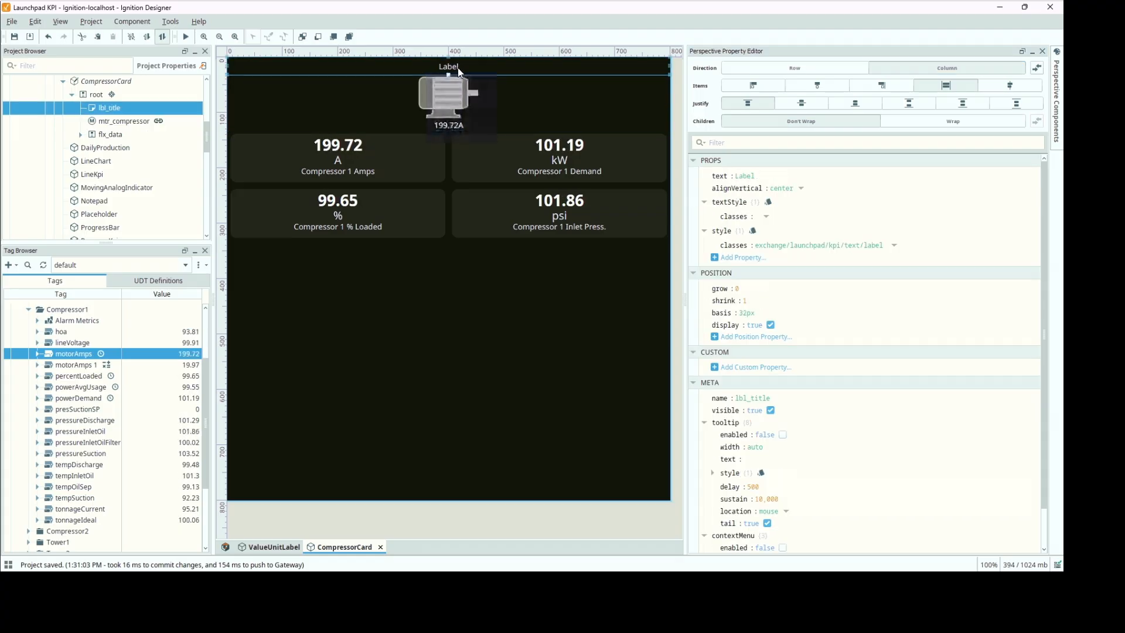
left_click(695, 180)
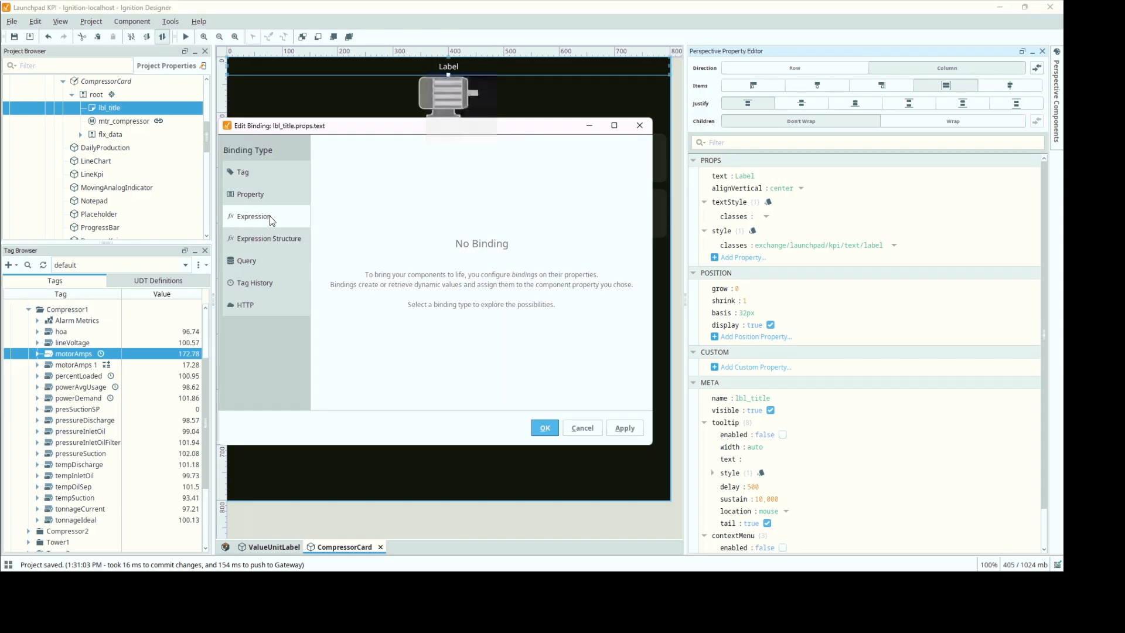
left_click(583, 428)
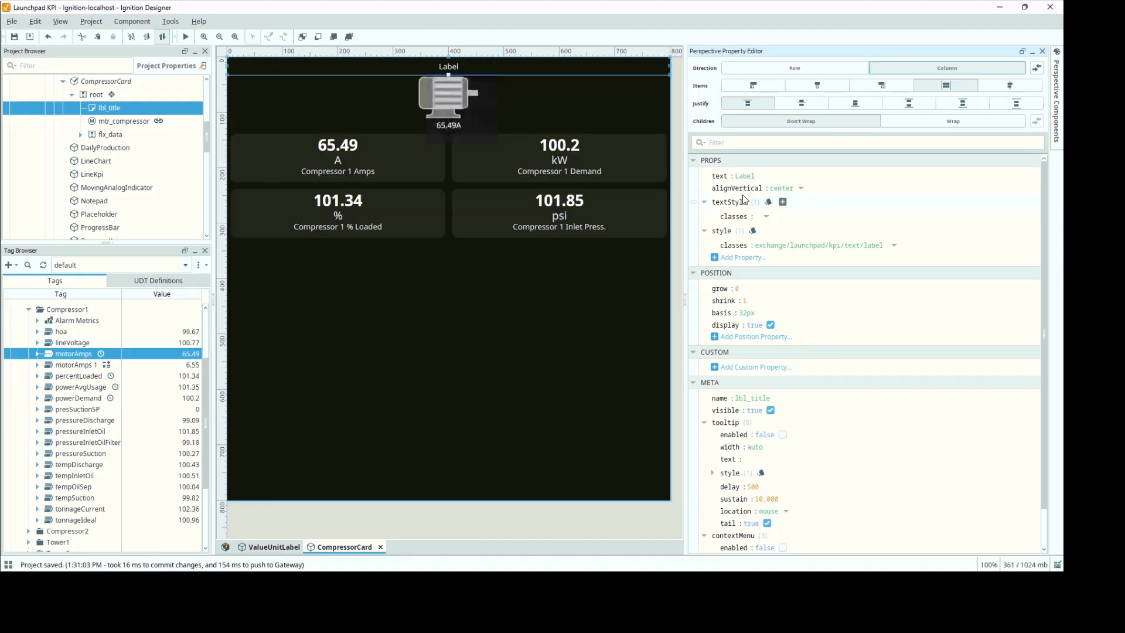
left_click(695, 182)
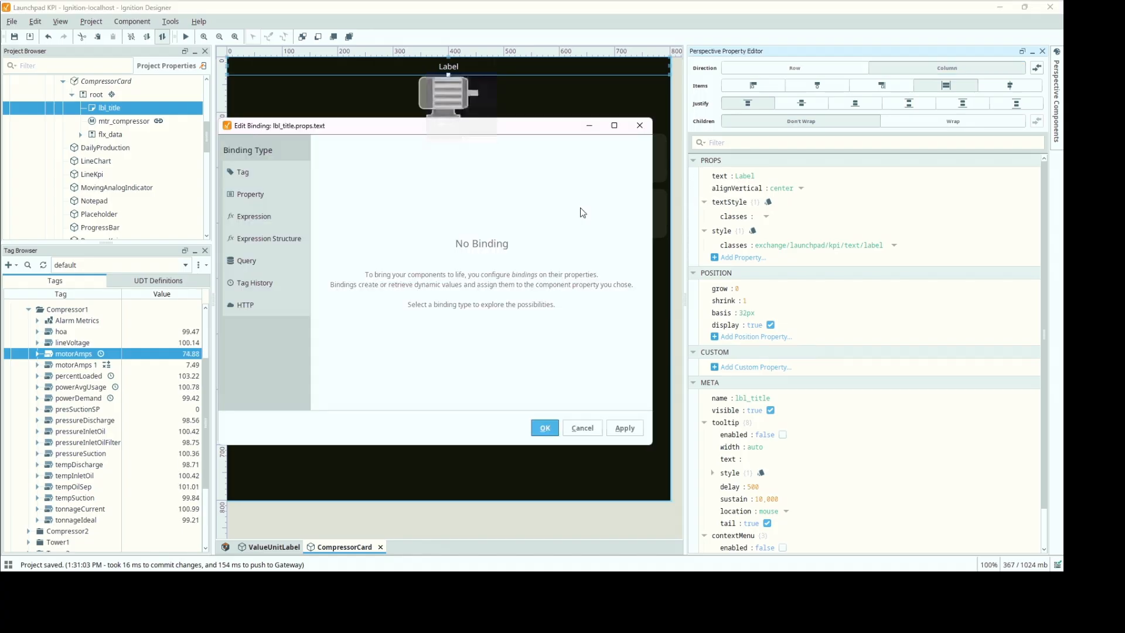
left_click(258, 217)
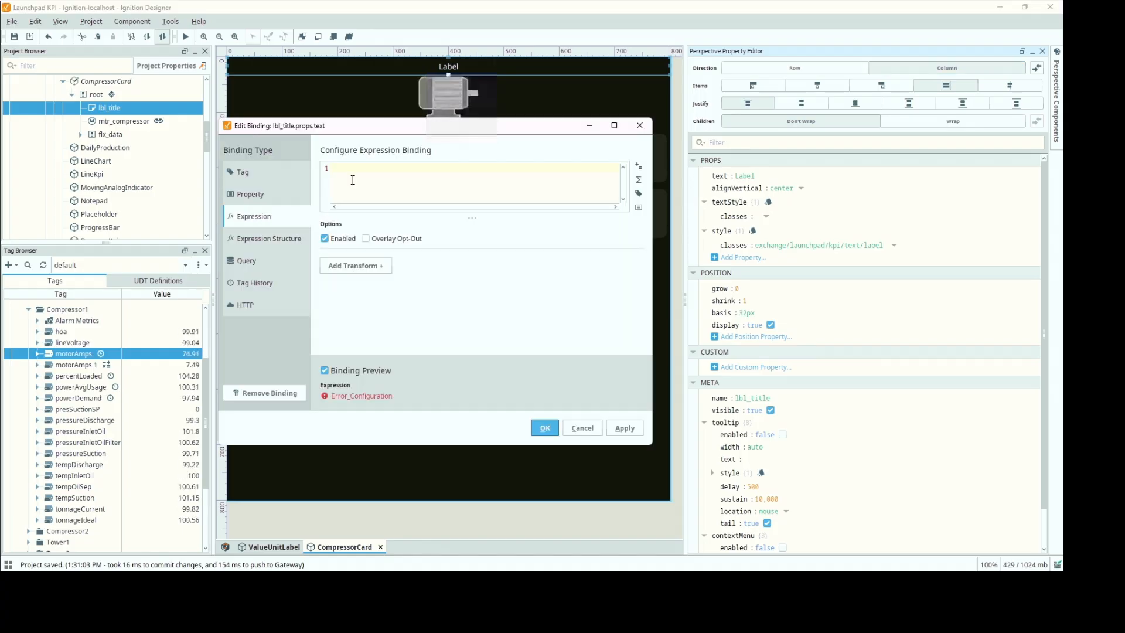
left_click(354, 179)
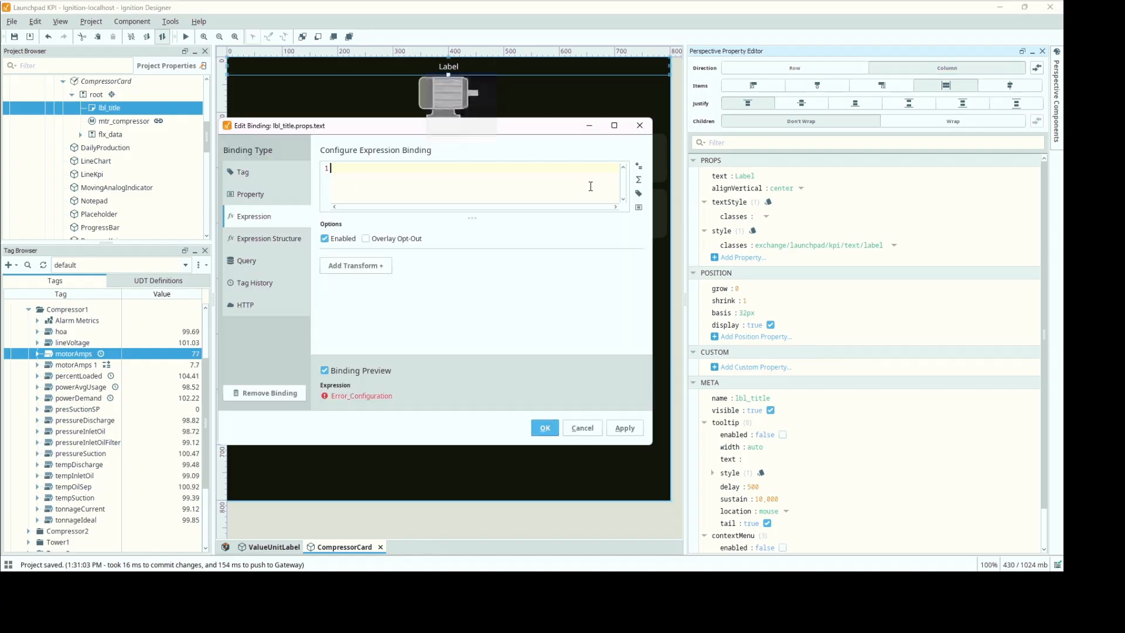
Insert the view parameter tagPath into the title's text expression.
left_click(639, 209)
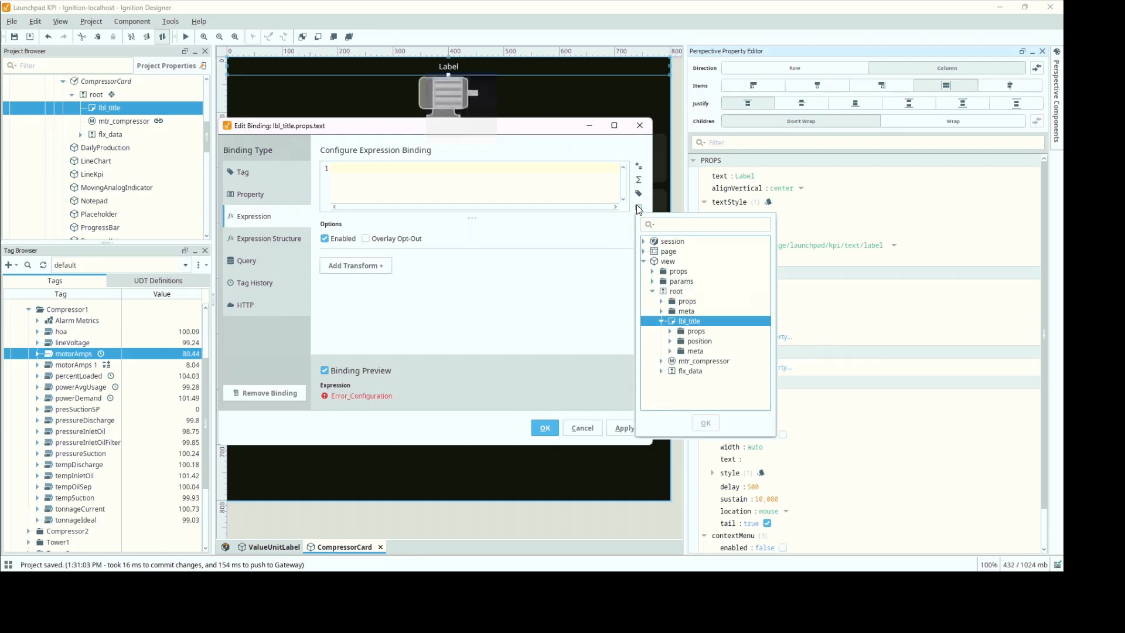
left_click(653, 281)
left_click(682, 292)
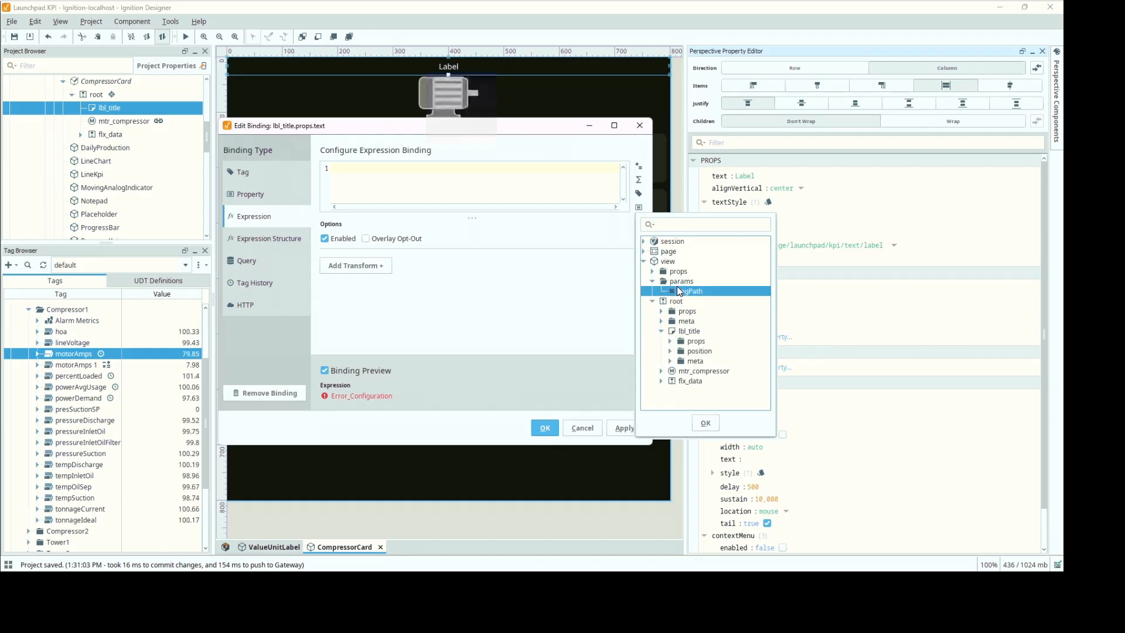
left_click(705, 424)
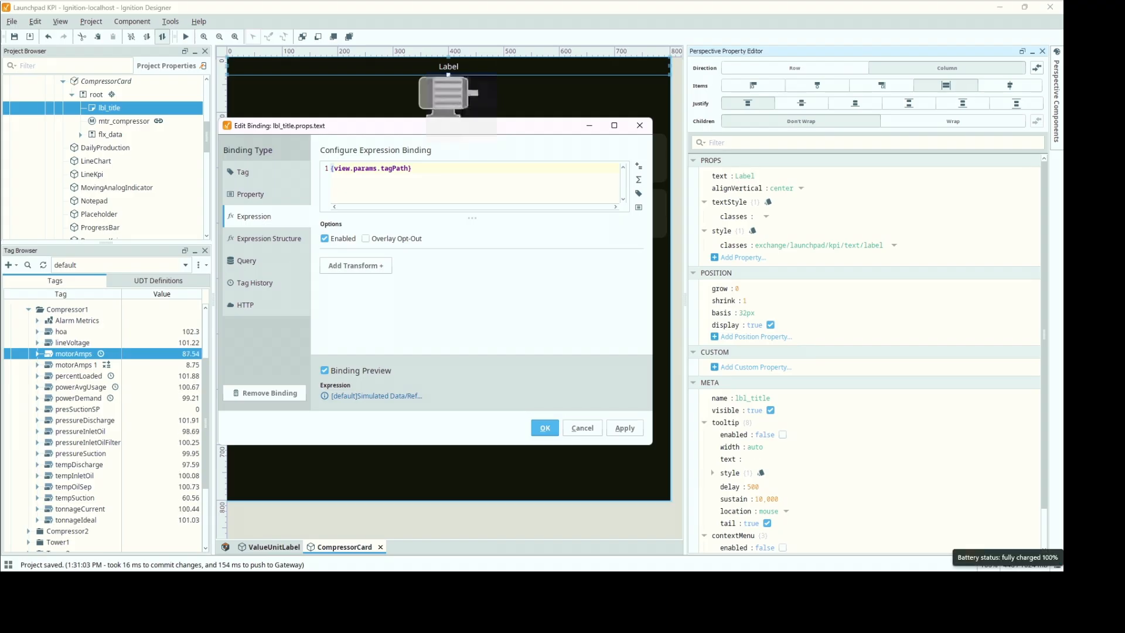
Clear the title's text expression and insert the view parameter tagPath again.
key("ctrl+a")
key("BackSpace")
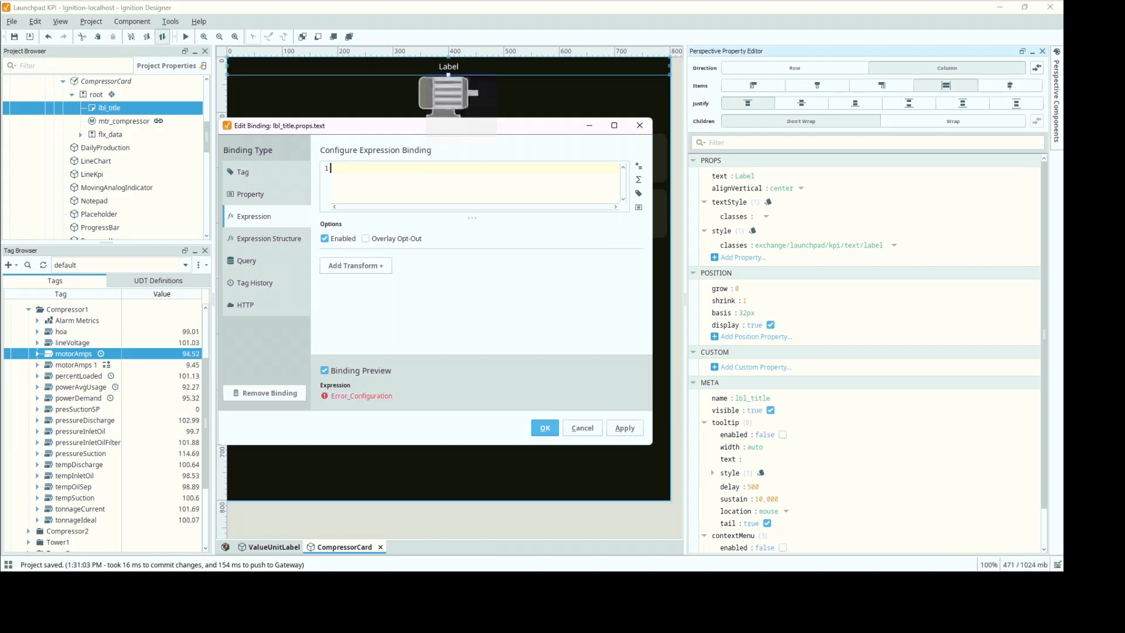
left_click(639, 206)
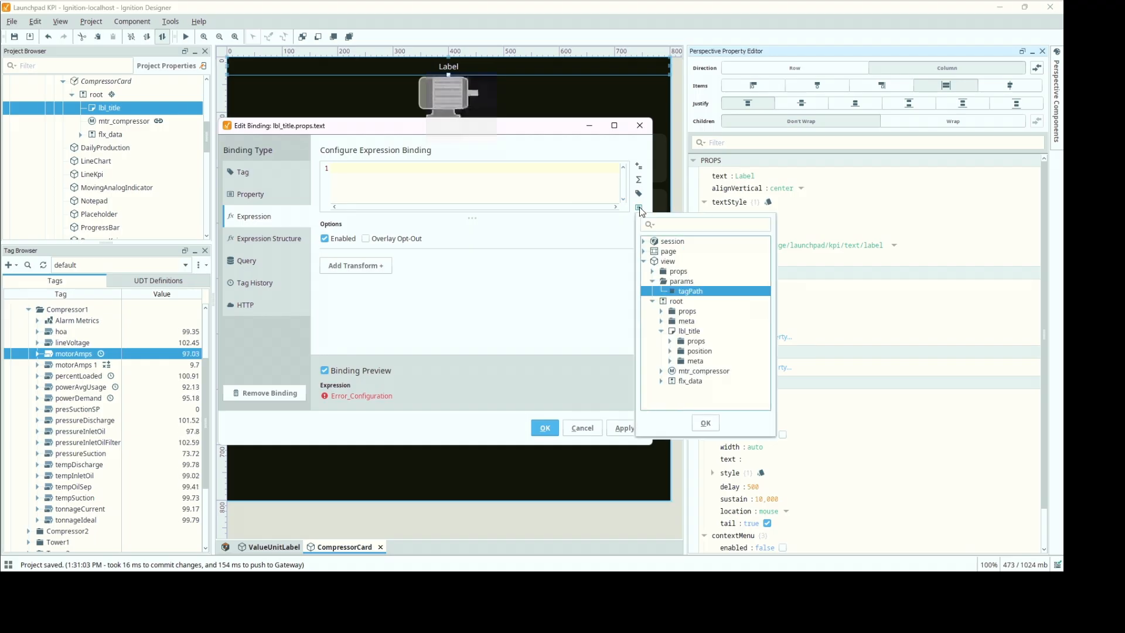
left_click(703, 425)
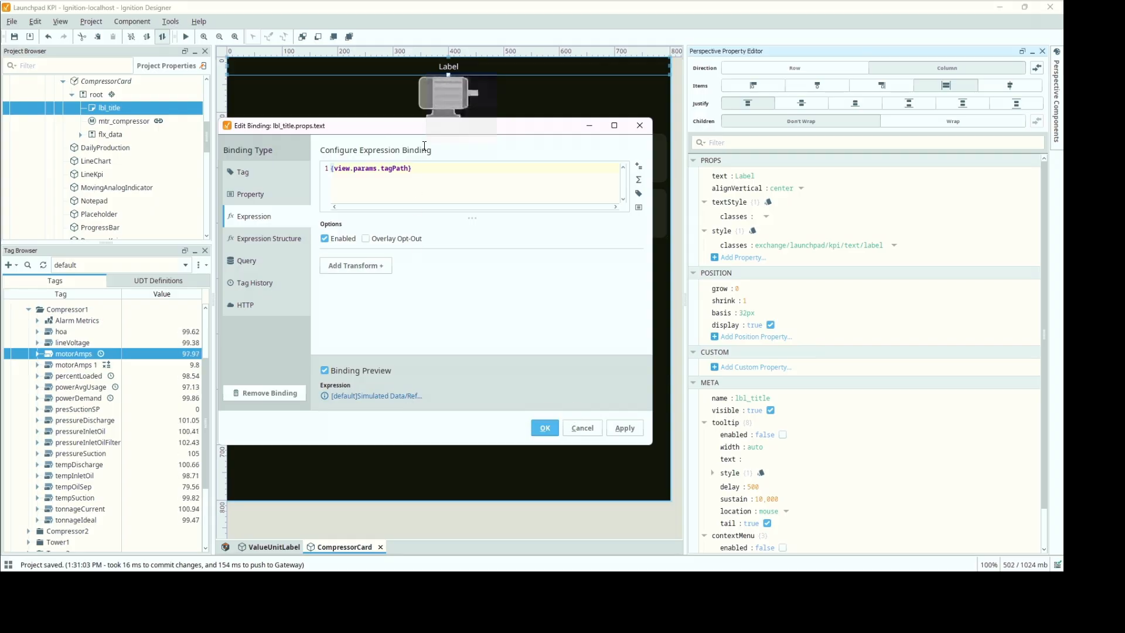
Wrap the tagPath parameter in a split function with "/" as the delimiter and index the result with [2].
left_click(333, 169)
left_click(639, 179)
mouse_move(675, 313)
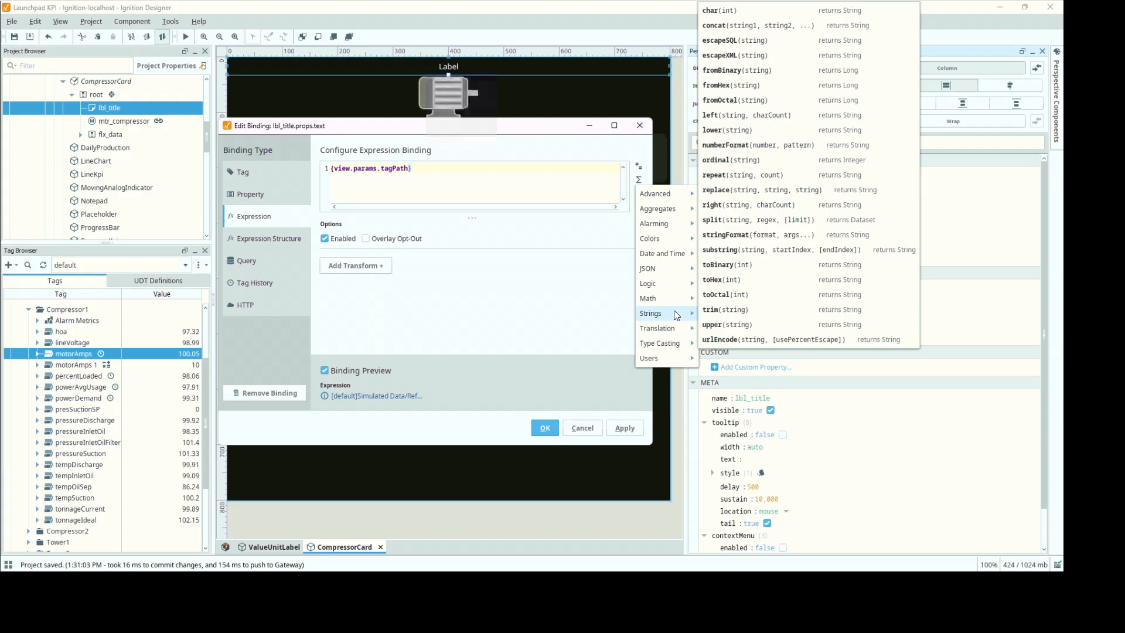
left_click(743, 223)
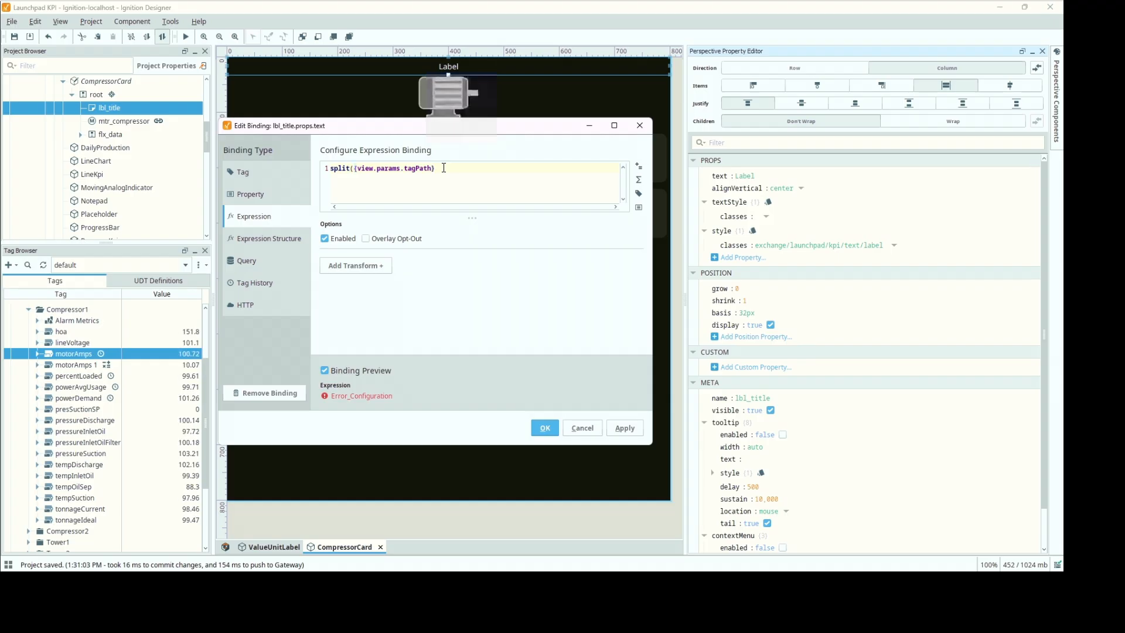
type(",\"/\")[")
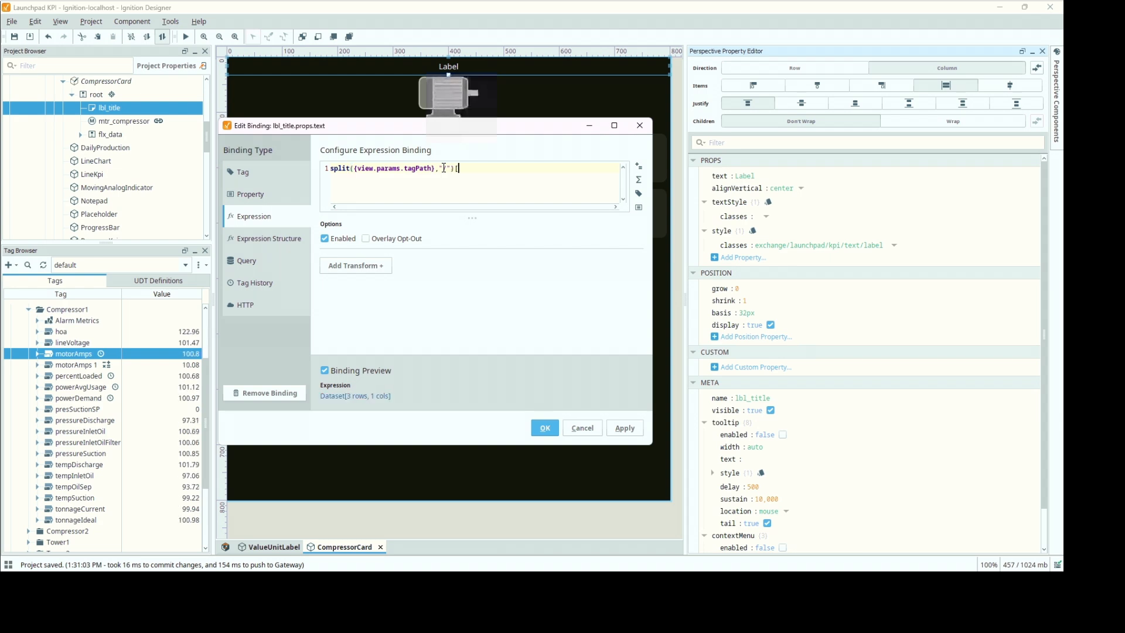
type("2")
Correct the split result's index to [2,0] and accept the title label's text binding.
mouse_move(327, 394)
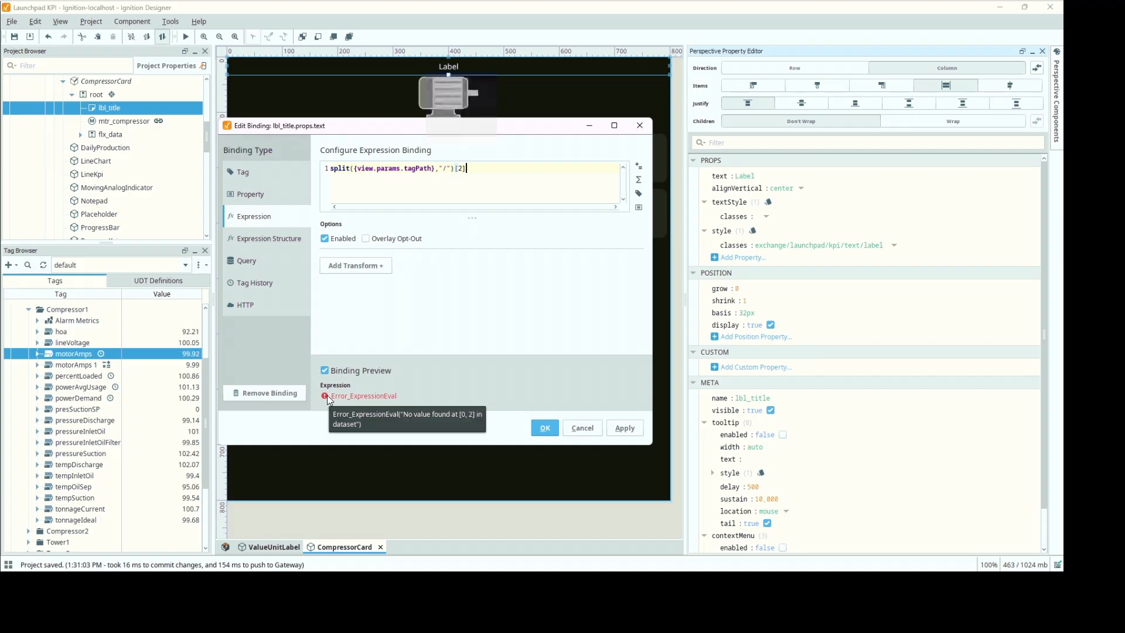
left_click(458, 168)
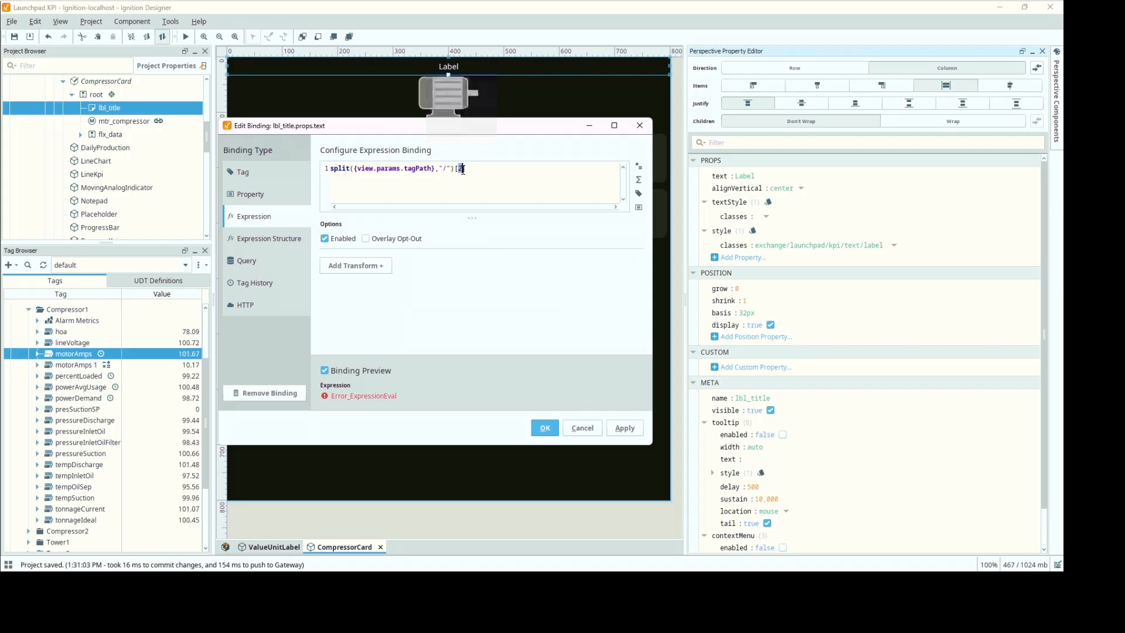
mouse_move(453, 170)
left_mouse_down()
mouse_move(486, 172)
mouse_move(455, 173)
left_mouse_up()
type("[2,0]")
left_click(639, 180)
mouse_move(648, 298)
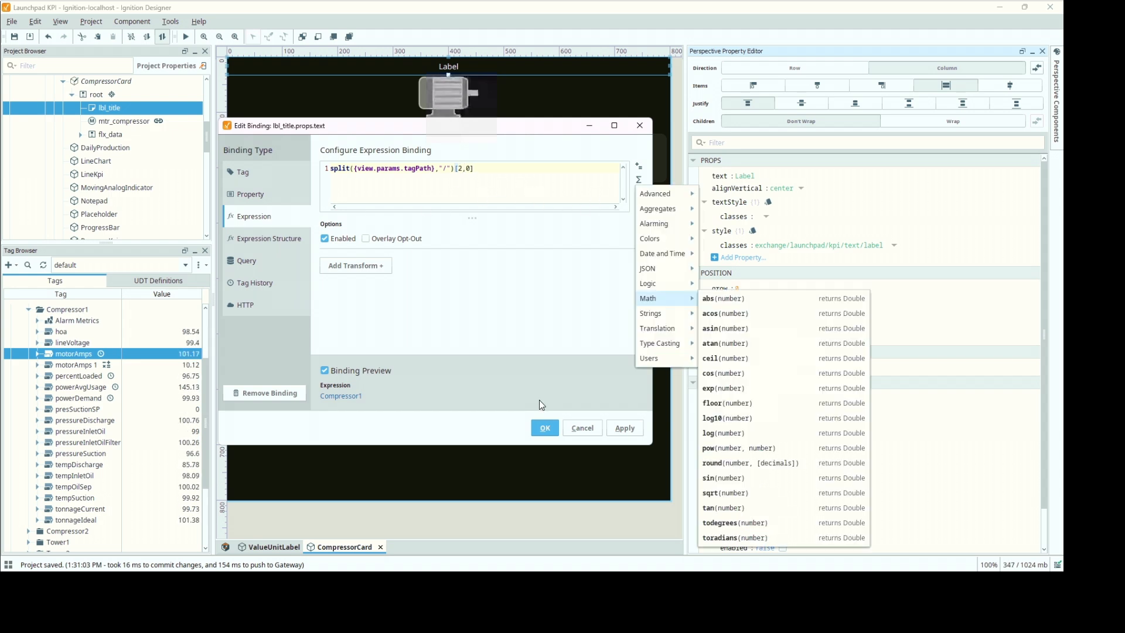
left_click(519, 173)
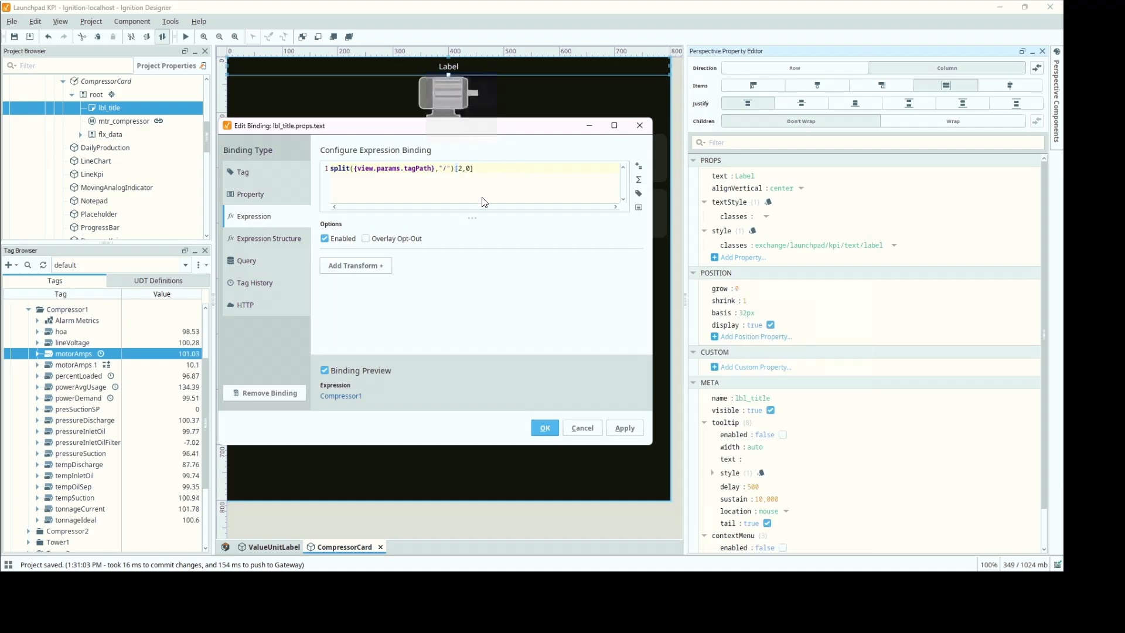
left_click(544, 428)
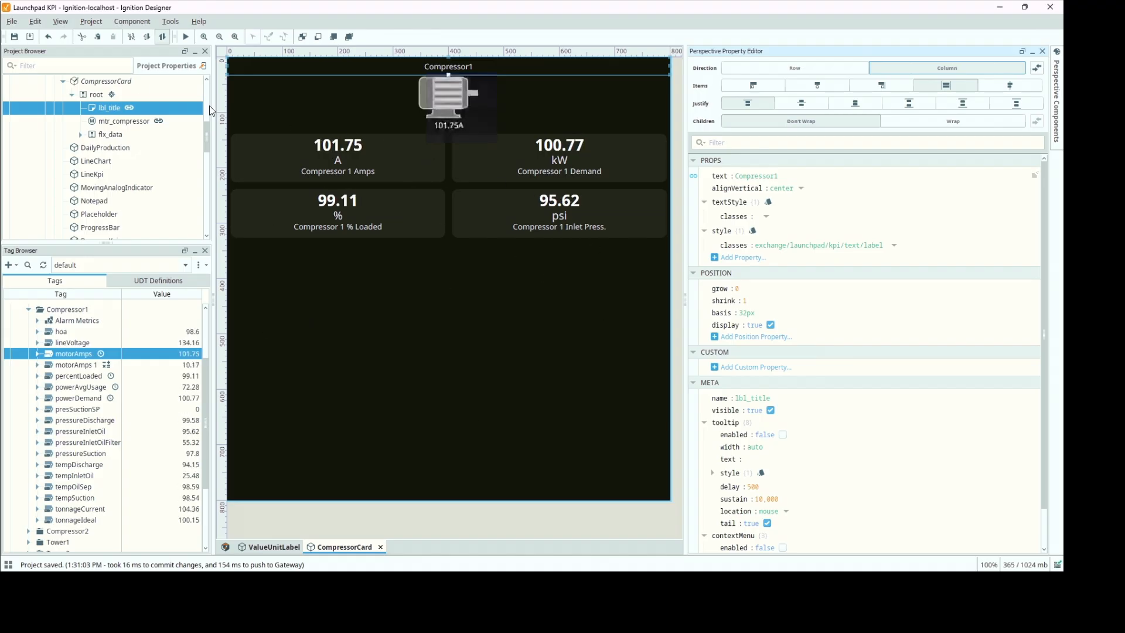
Set the CompressorCard view's tagPath parameter to [default]Simulated Data/Refrigeration/Compressor2.
left_click(107, 81)
double_click(910, 349)
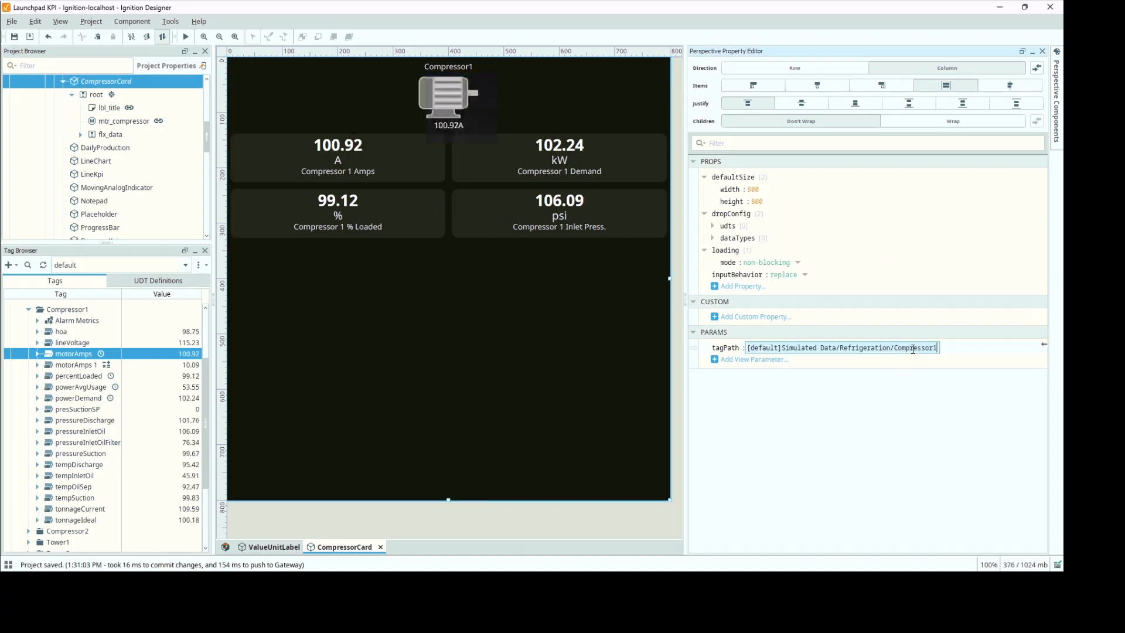
left_click(936, 348)
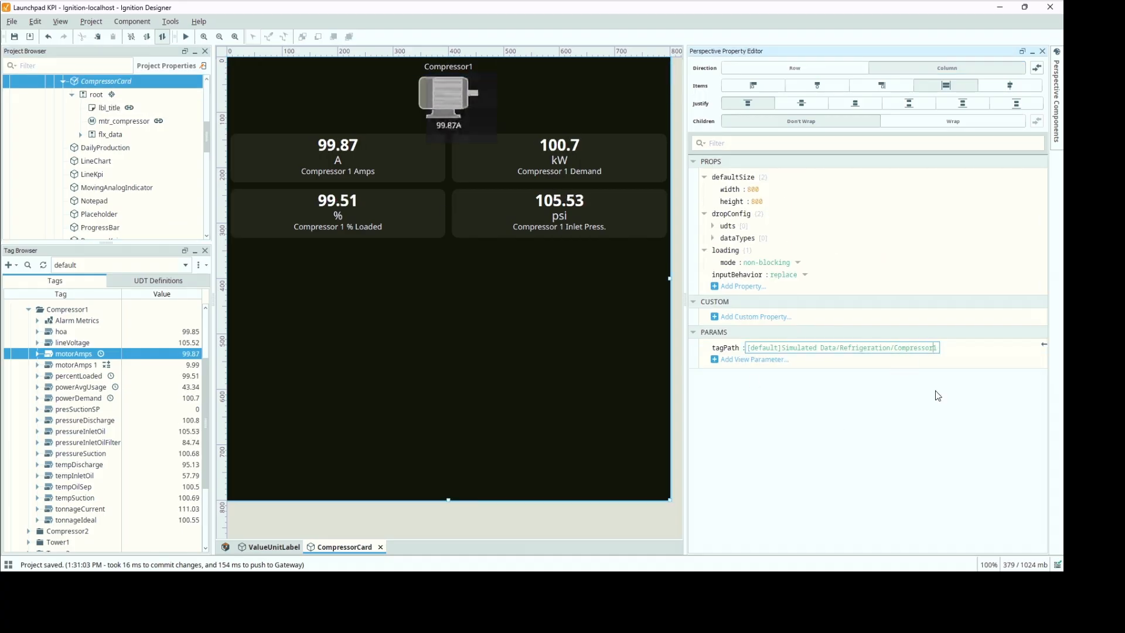
key("BackSpace")
type("2")
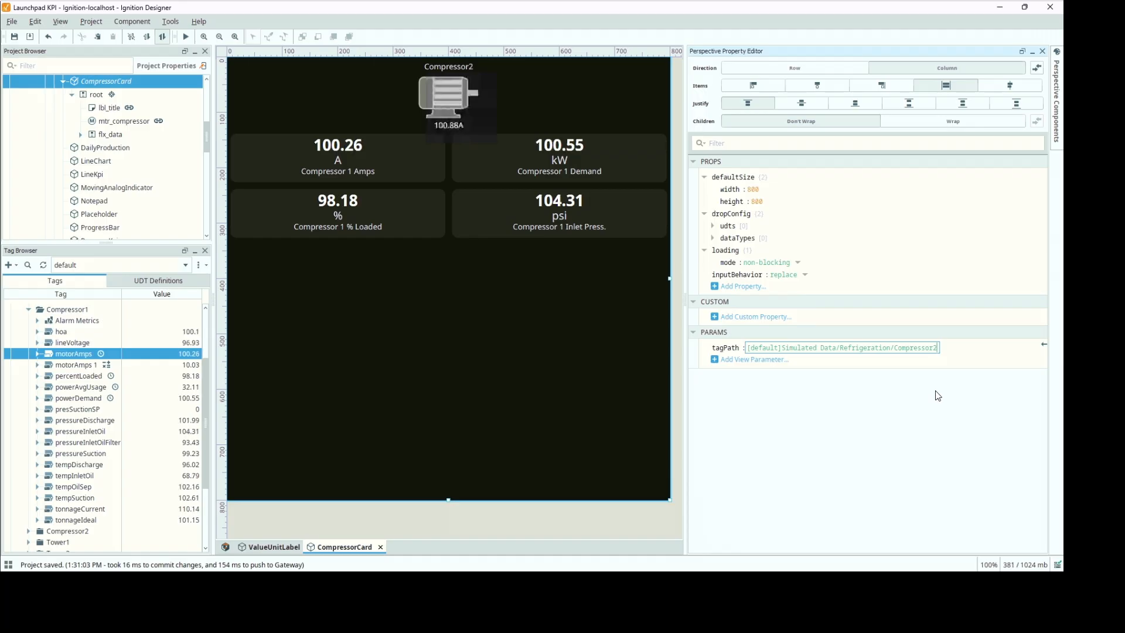
key("Return")
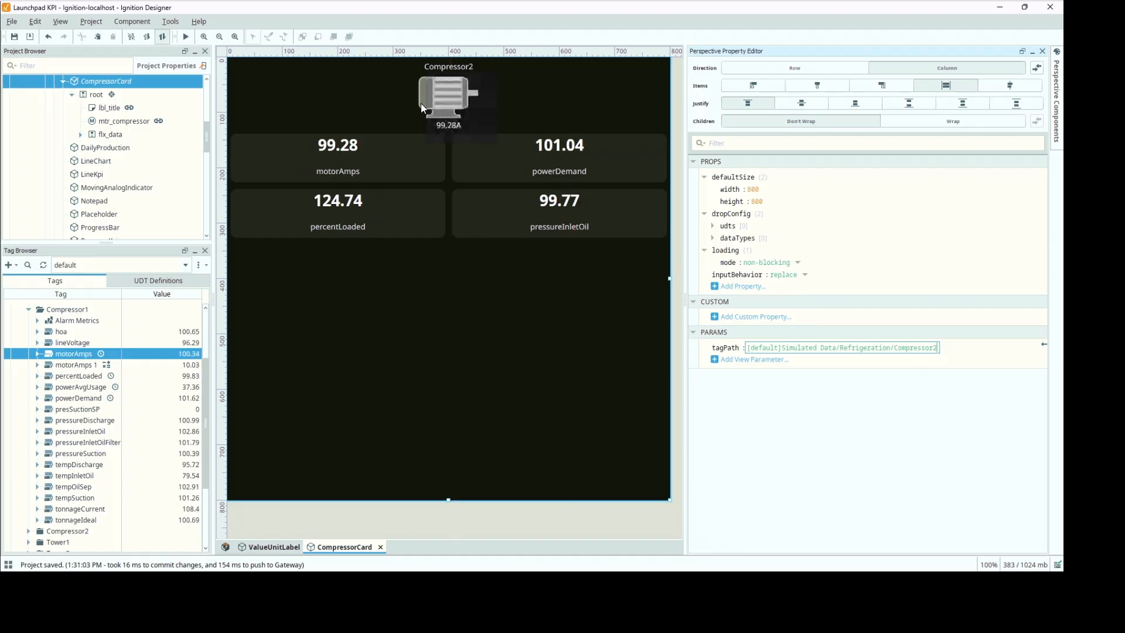
Collapse the Compressor1 tag folder and expand Compressor2 to compare its tag values with the card.
left_click(28, 313)
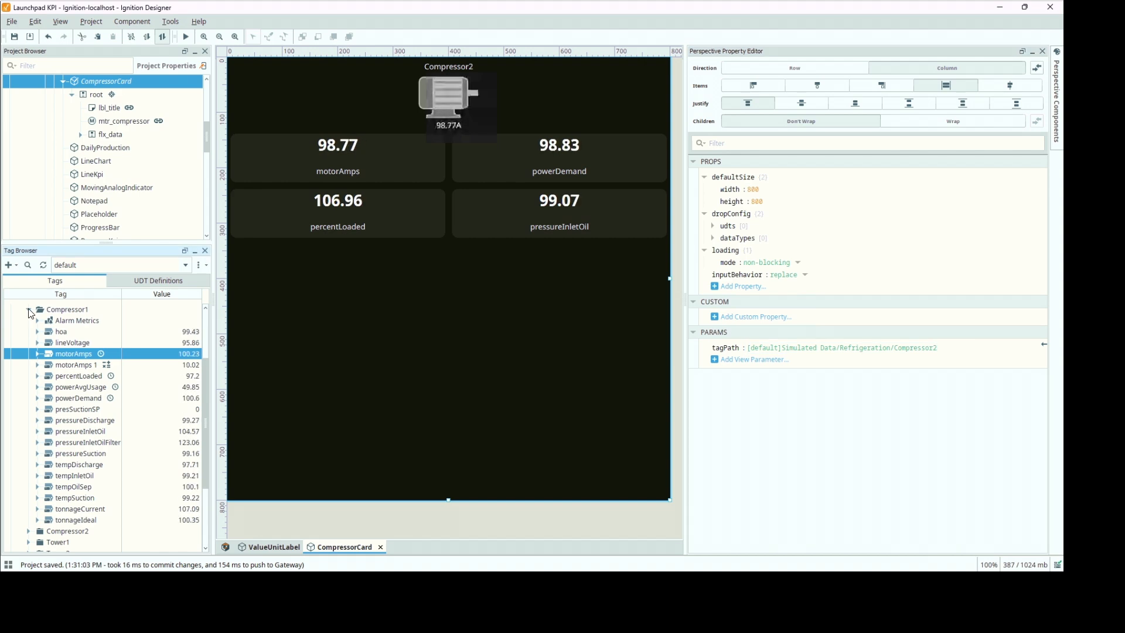
left_click(27, 312)
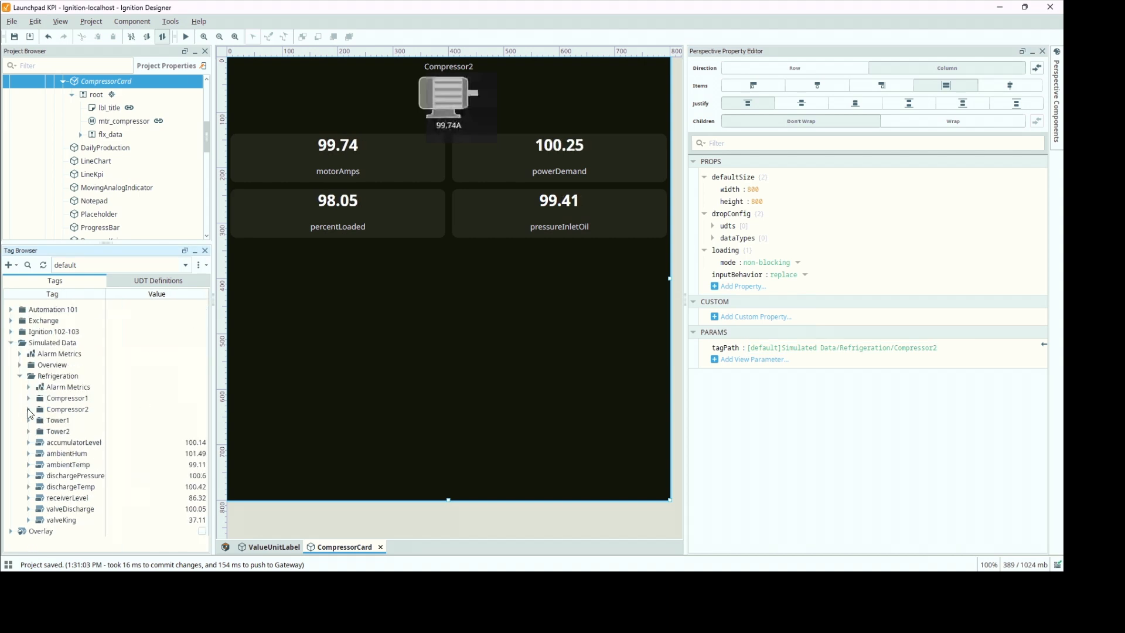
left_click(29, 409)
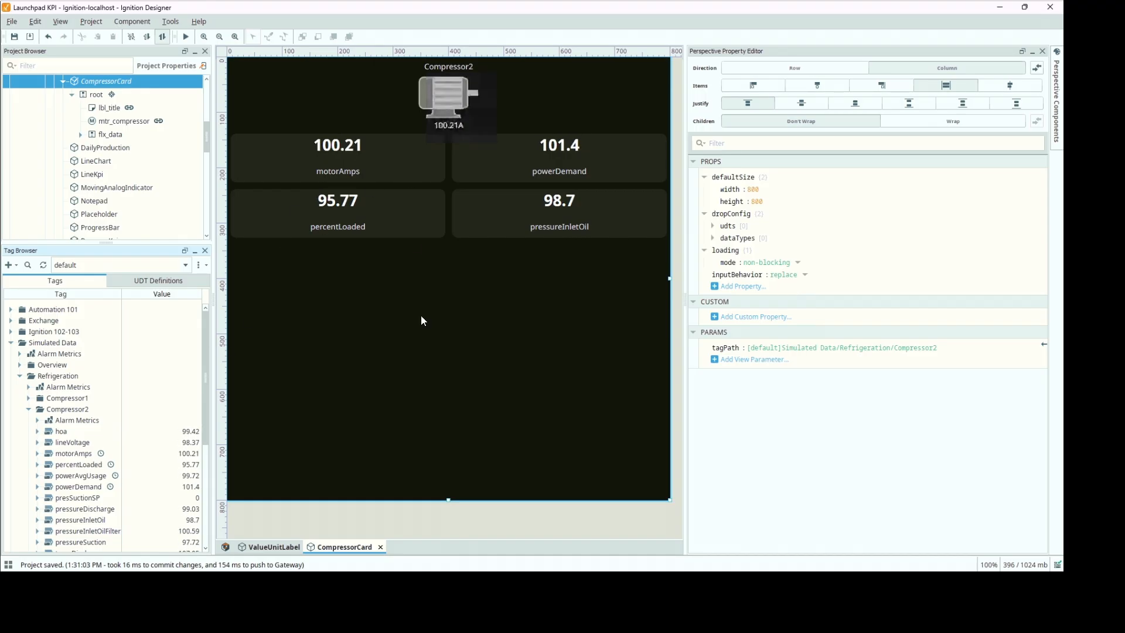
Set the view's tagPath parameter back to [default]Simulated Data/Refrigeration/Compressor1.
left_click(937, 348)
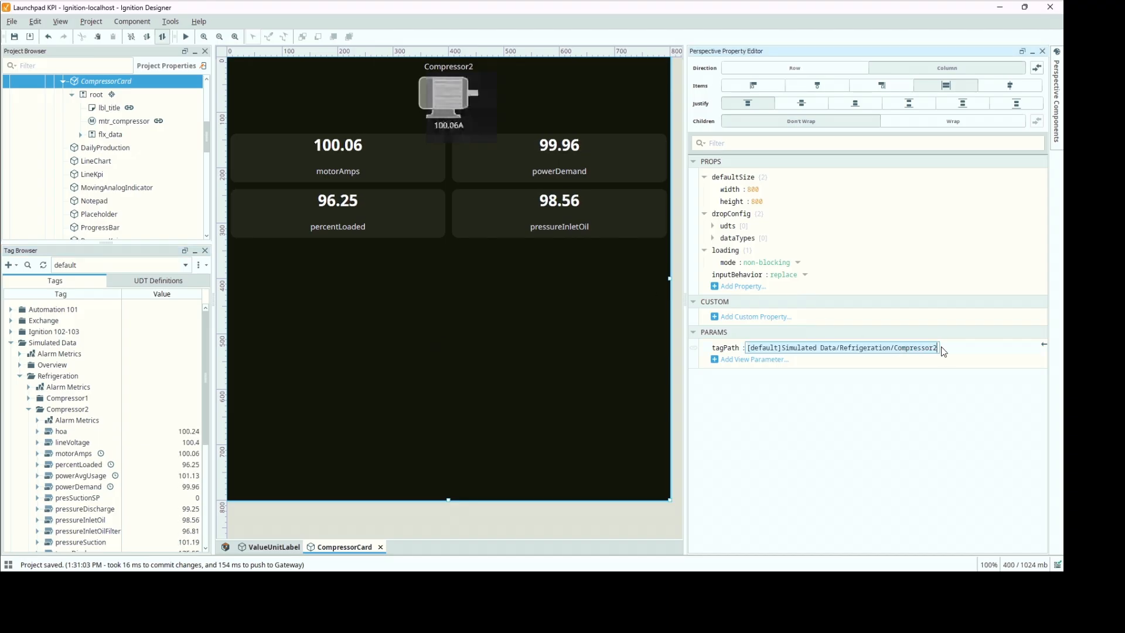
key("BackSpace")
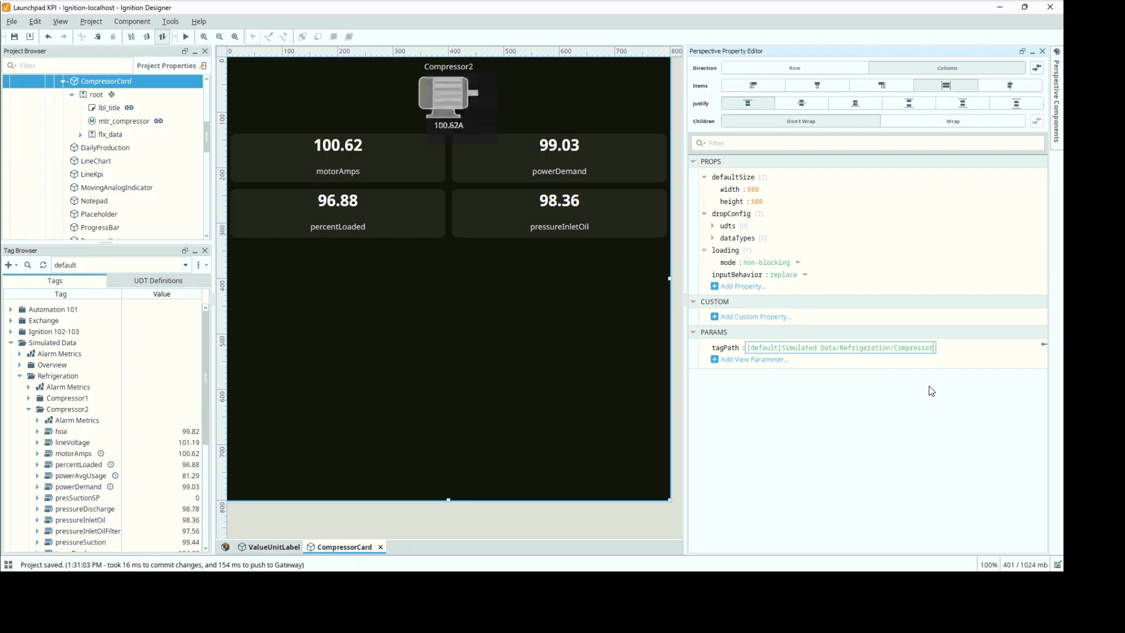
type("1")
Shrink the CompressorCard view to about 414 wide by 334 high to fit its contents, and save the project.
left_click_drag(511, 395, 666, 275)
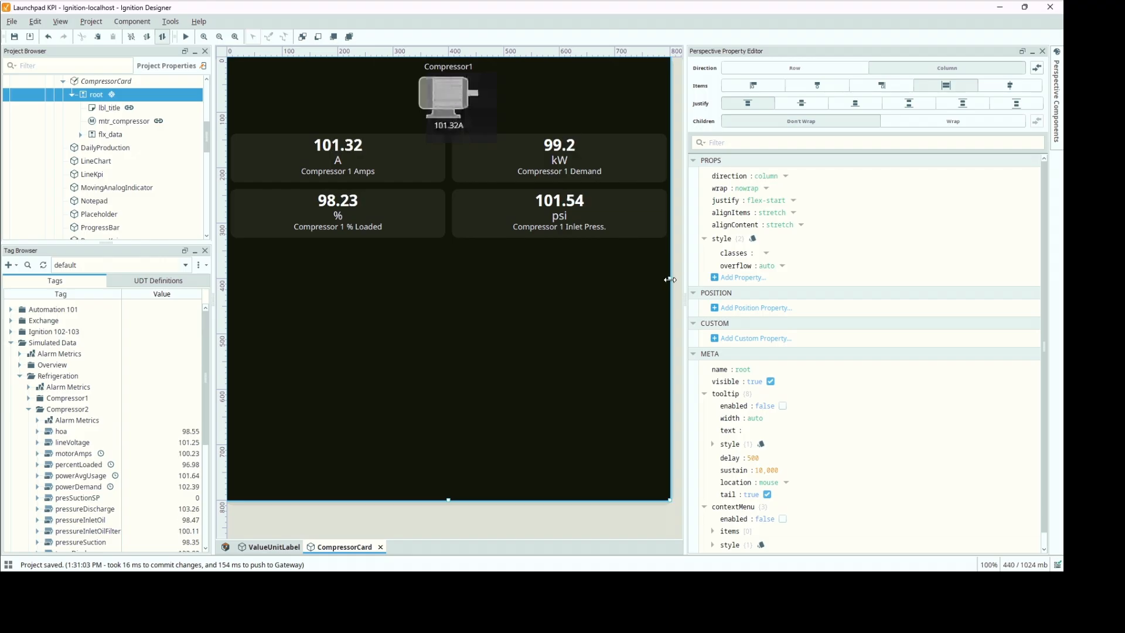
left_click_drag(656, 279, 446, 278)
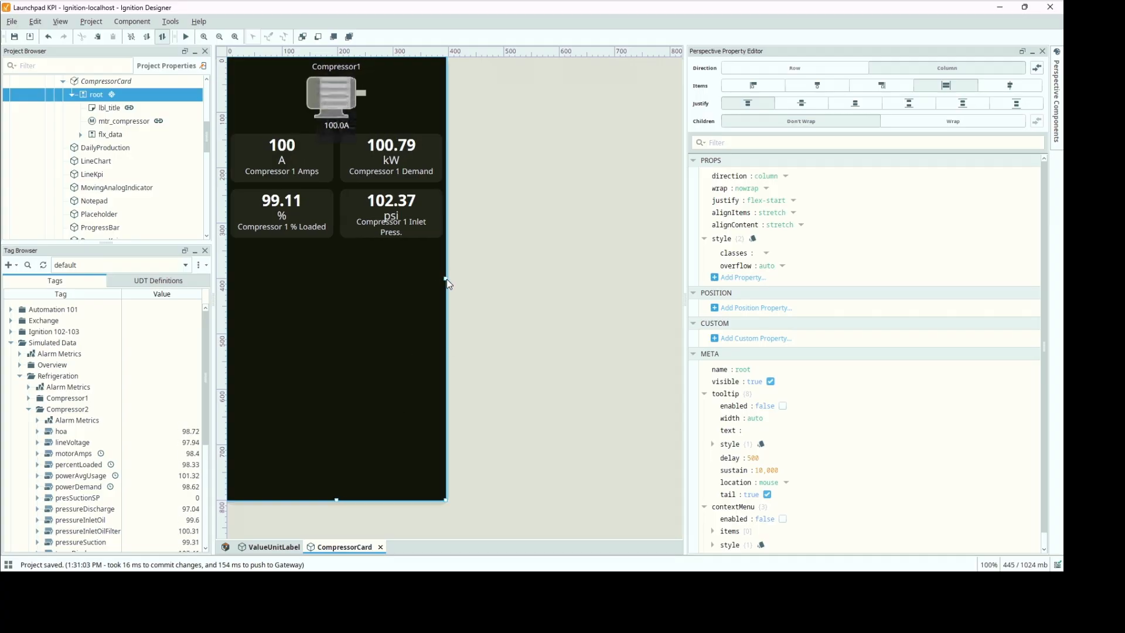
left_click_drag(448, 278, 457, 278)
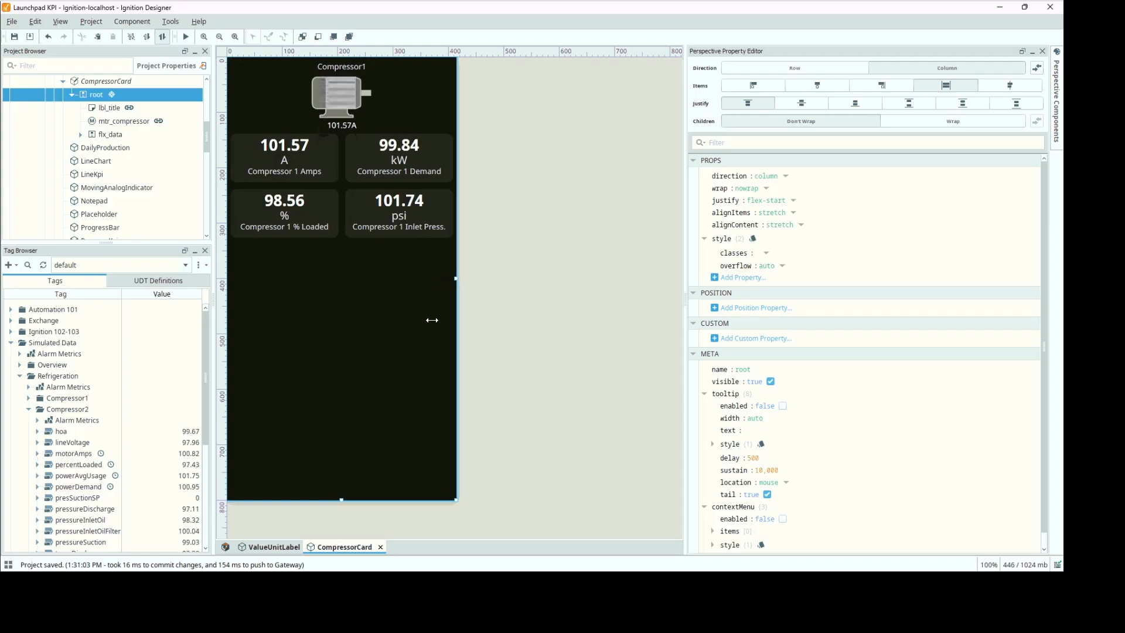
left_click_drag(342, 498, 352, 241)
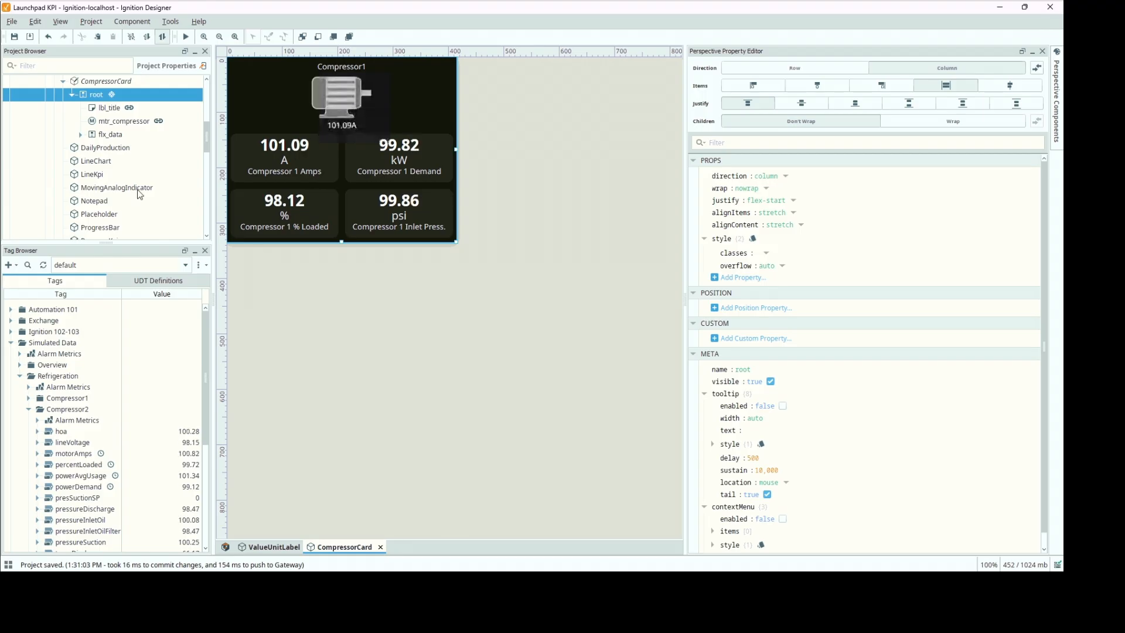
left_click(15, 37)
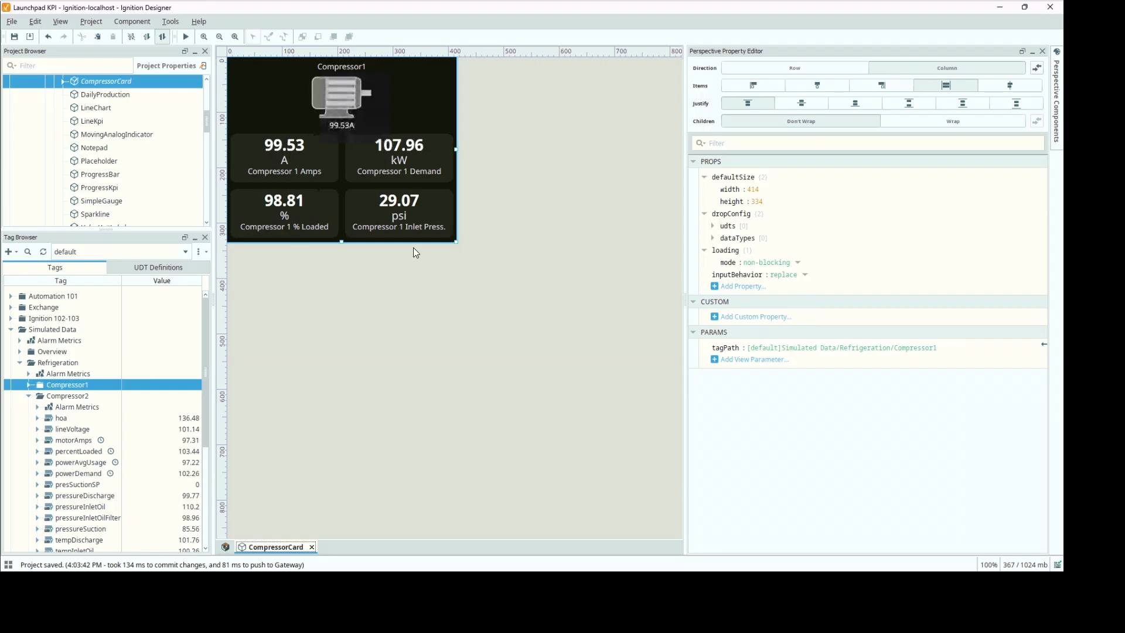
Open the Database Query Browser, run SELECT * FROM ex_lp_widgets and widen the path column to show the full paths.
left_click(171, 22)
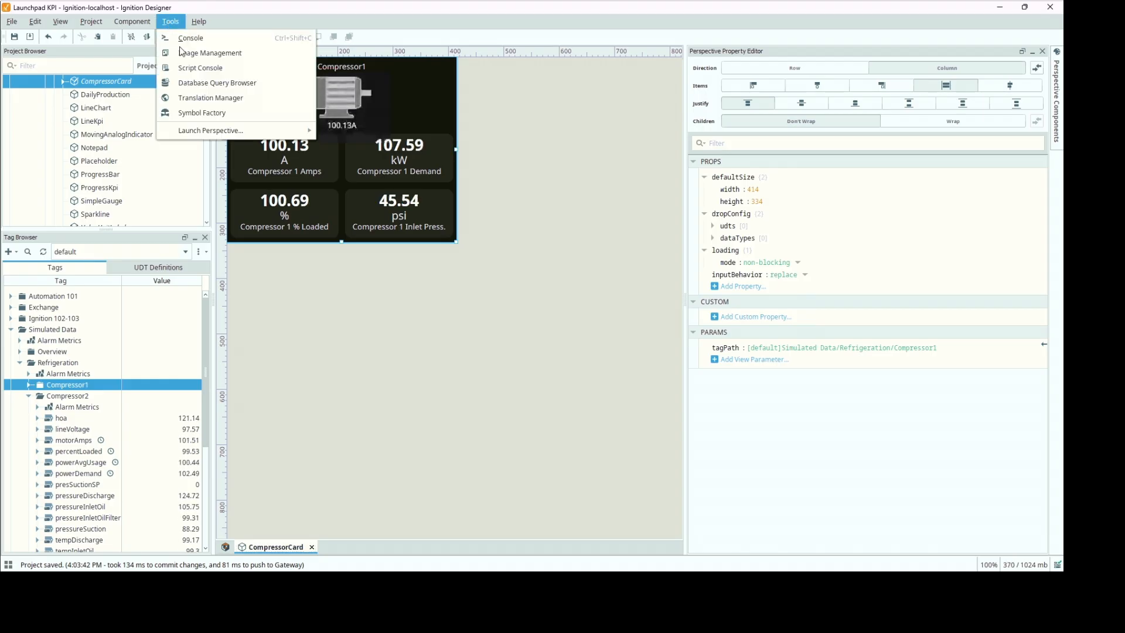
left_click(202, 82)
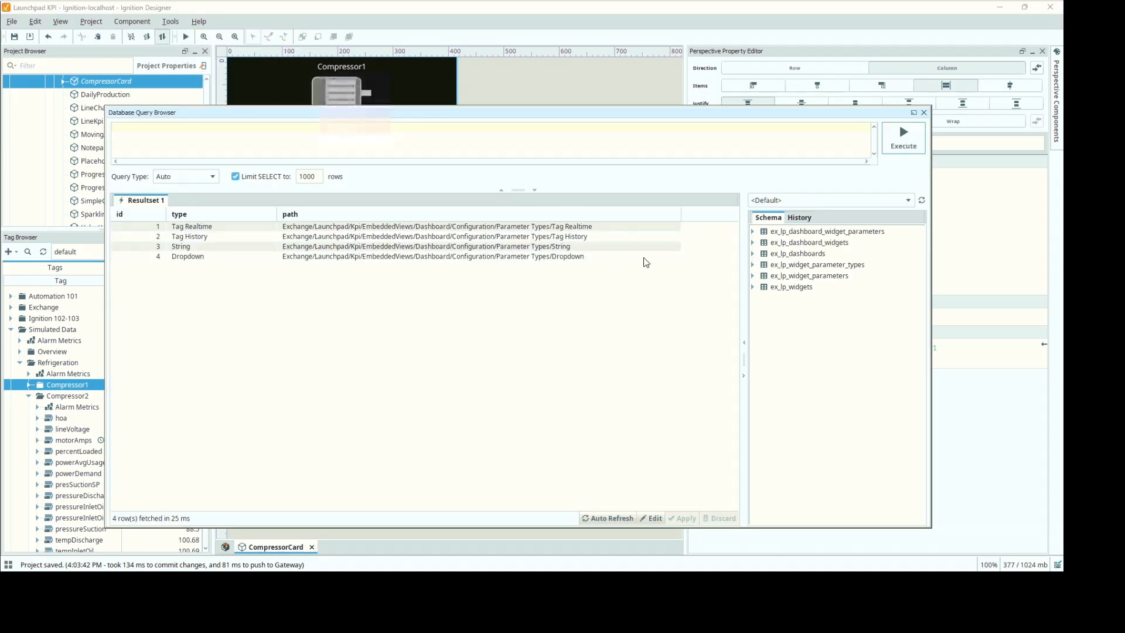
left_click(815, 266)
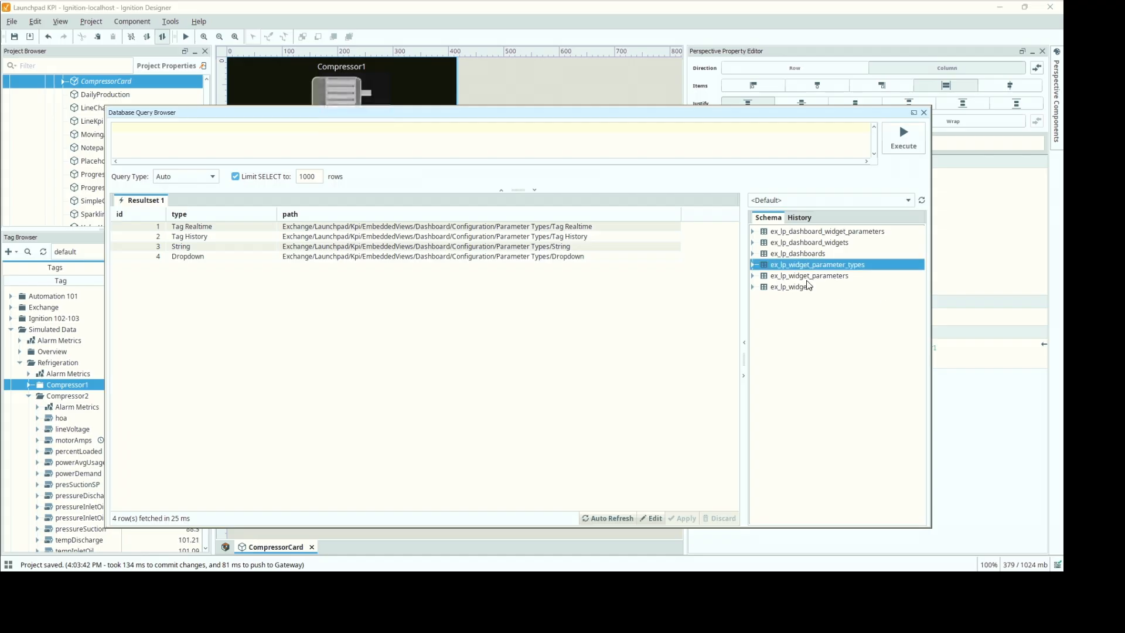
left_click(805, 287)
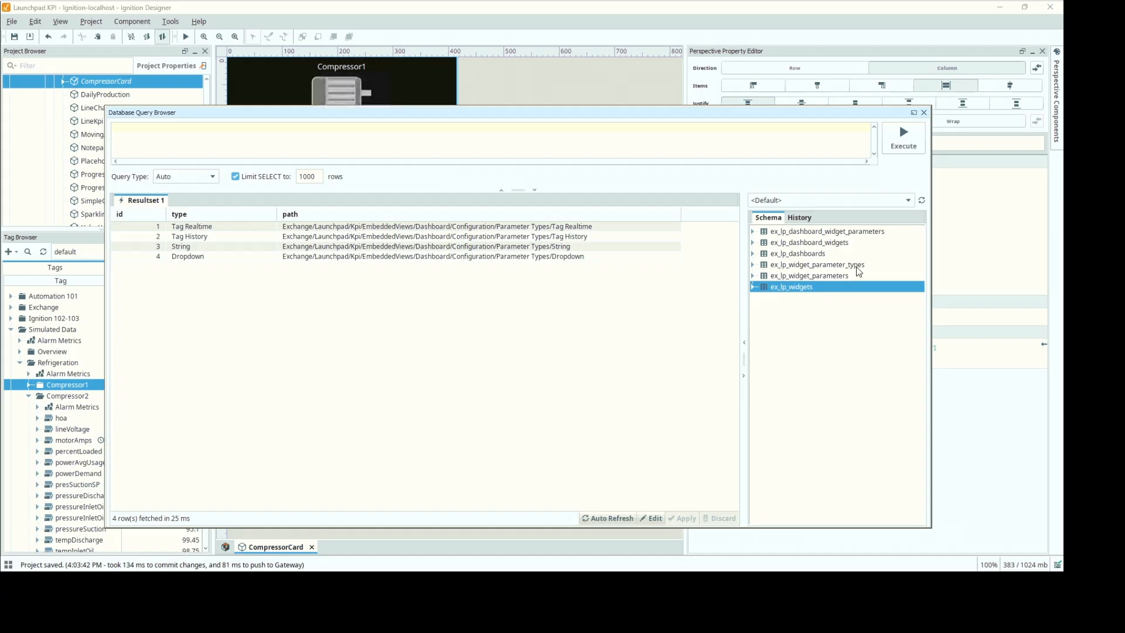
double_click(835, 291)
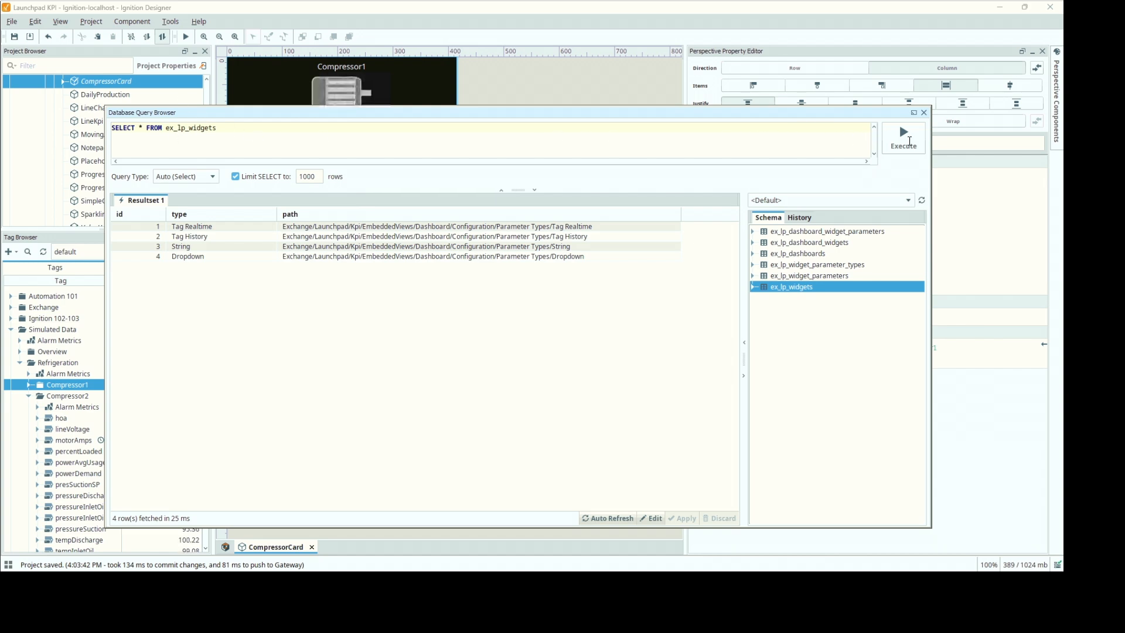
left_click(910, 145)
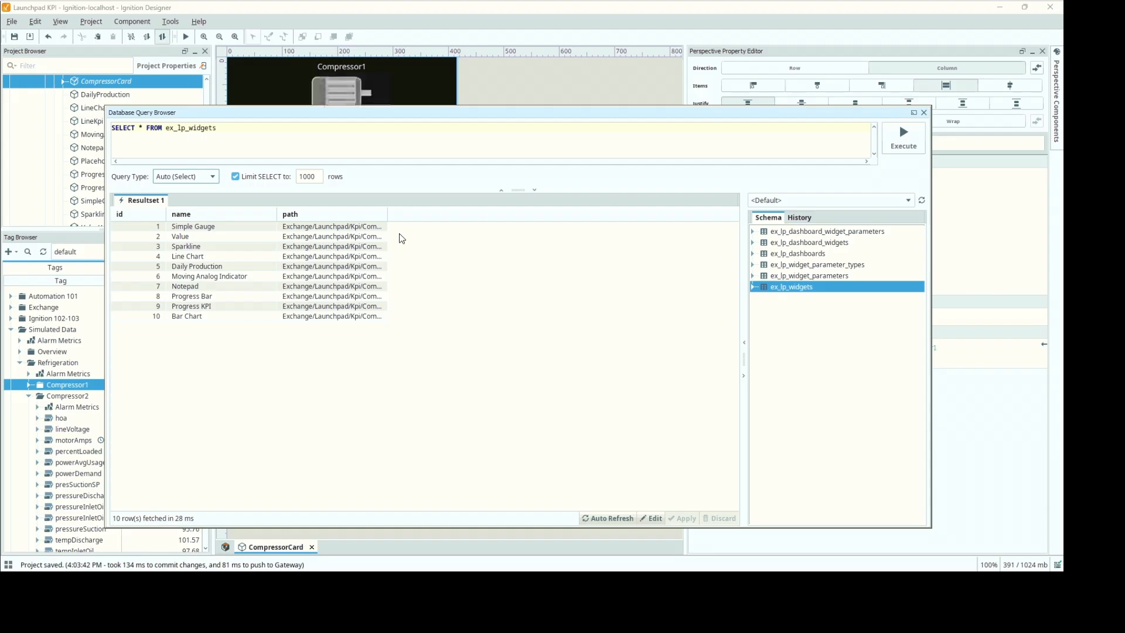
left_click_drag(387, 211, 638, 229)
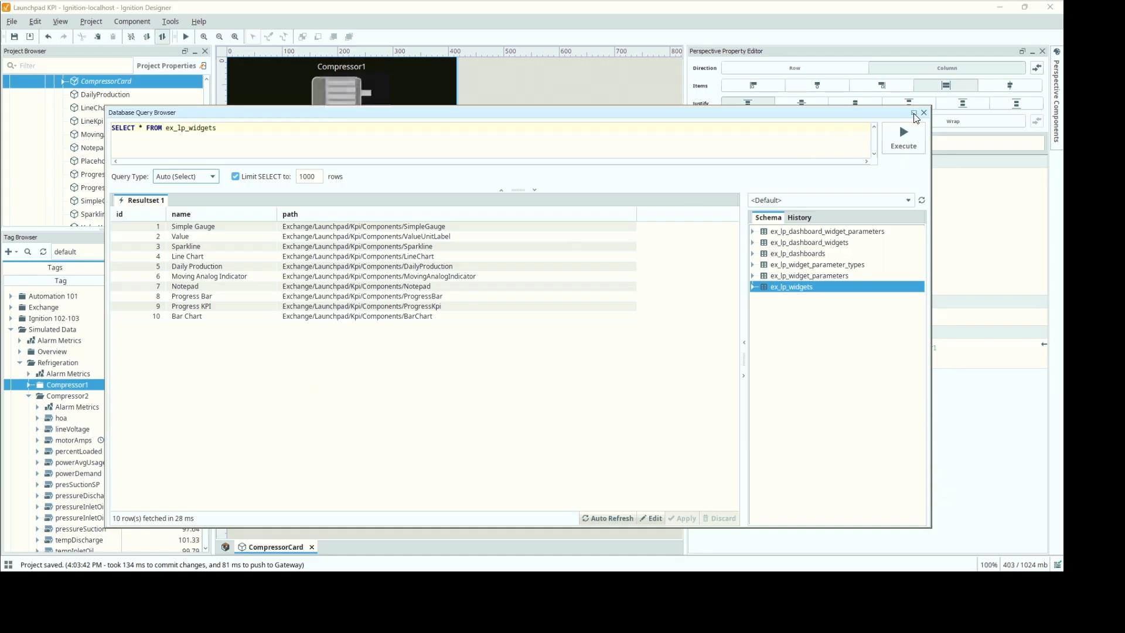
Dock the Database Query Browser below the view, close the Perspective Property Editor and make the query area taller.
left_click(913, 113)
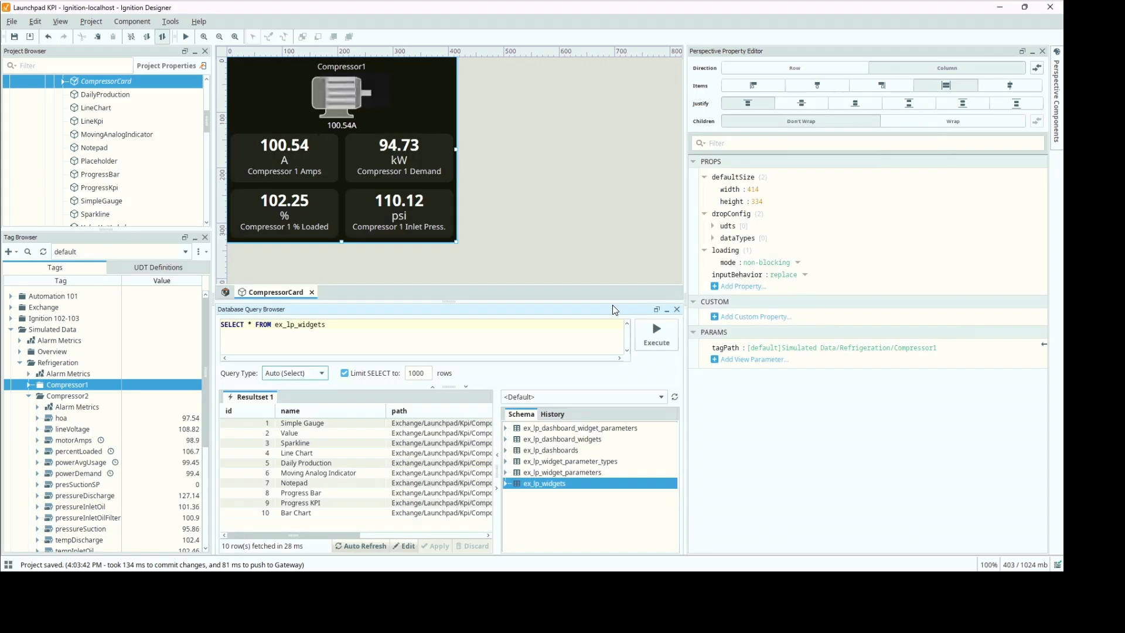
left_click(1042, 53)
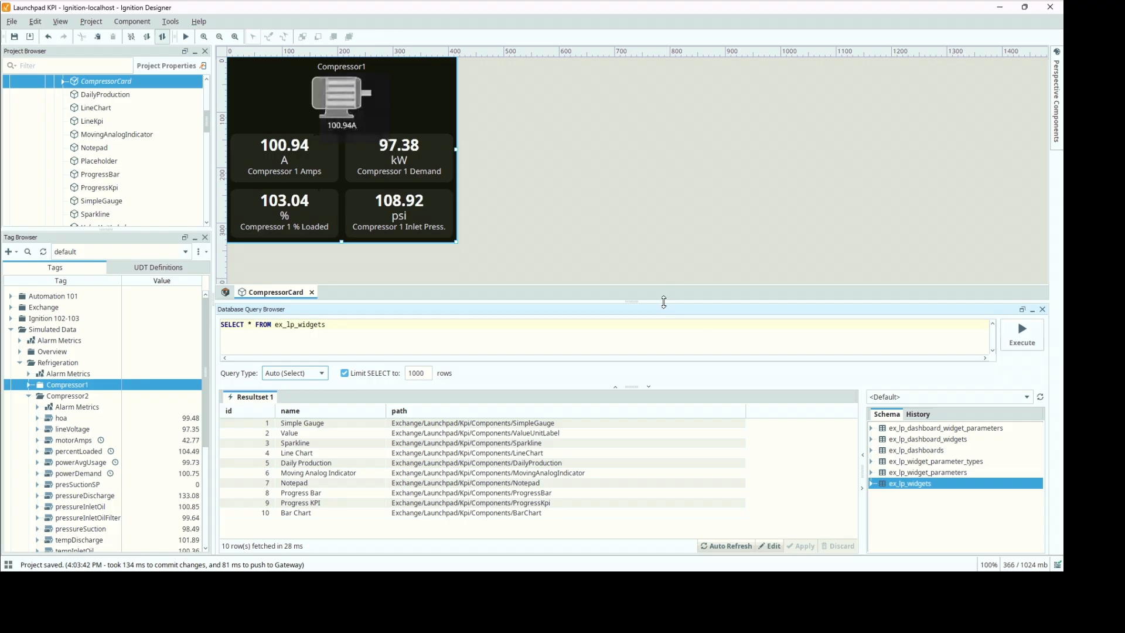
left_click_drag(660, 233, 660, 231)
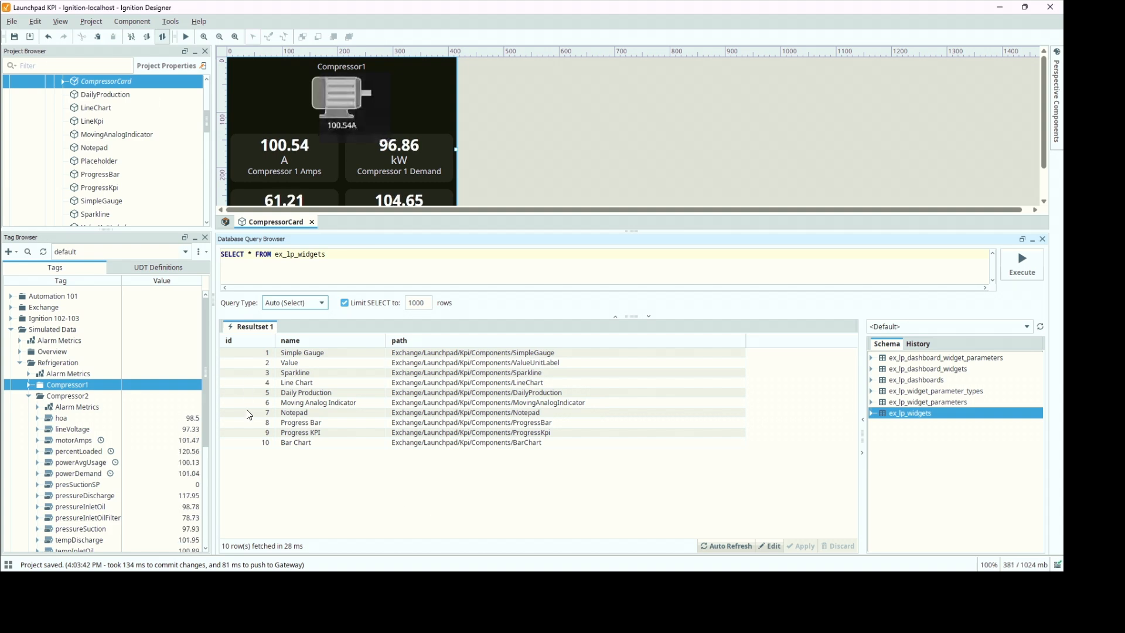
Copy the CompressorCard view's path and replace the query with an INSERT INTO ex_lp_widgets statement listing the columns id, name and path.
right_click(123, 88)
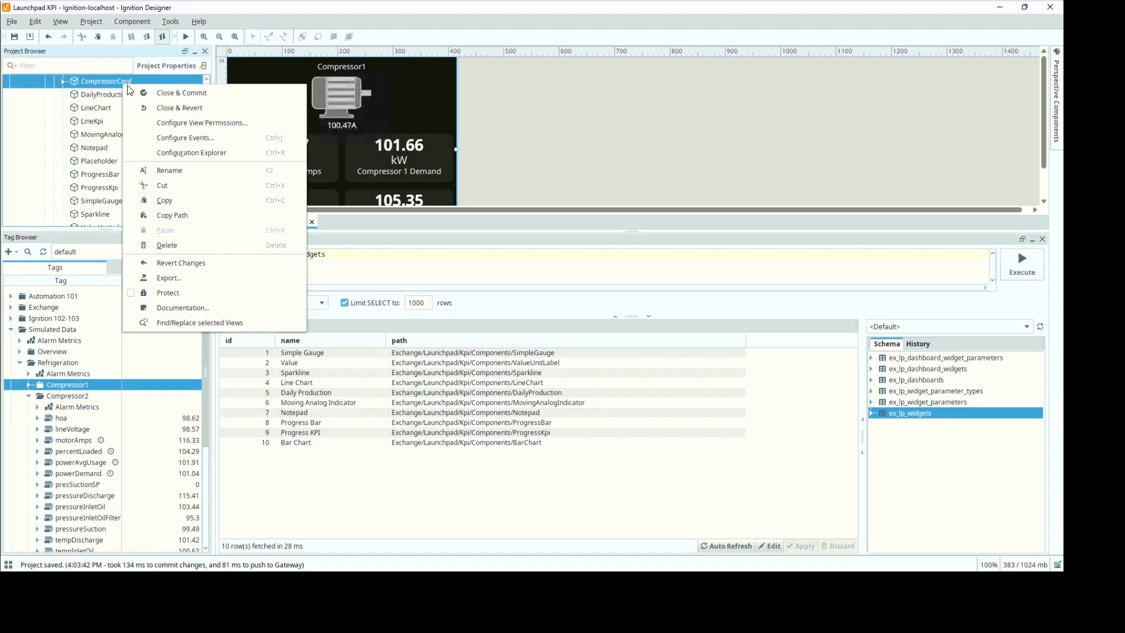
left_click(210, 218)
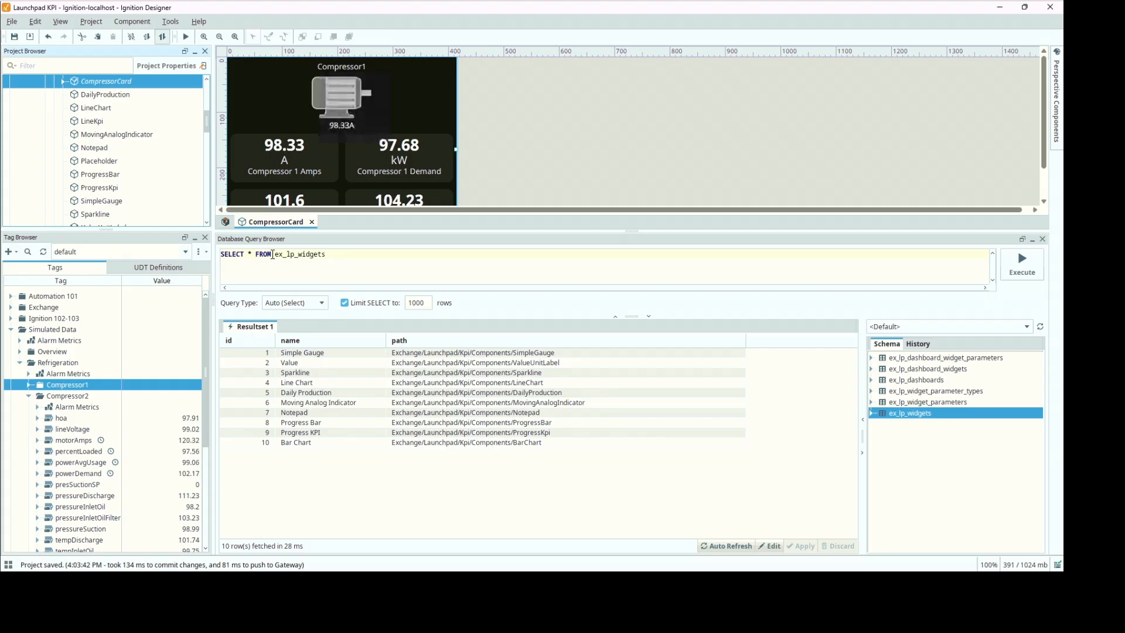
left_click_drag(272, 253, 221, 254)
type("INSERT INTO ex_lp_widgets")
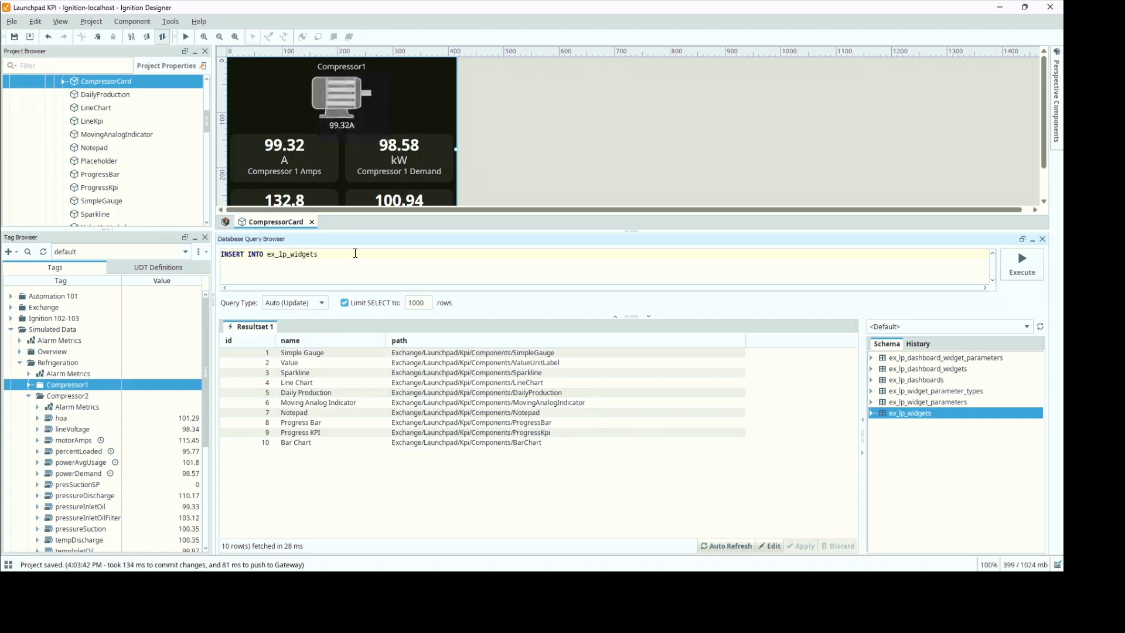
type(" (")
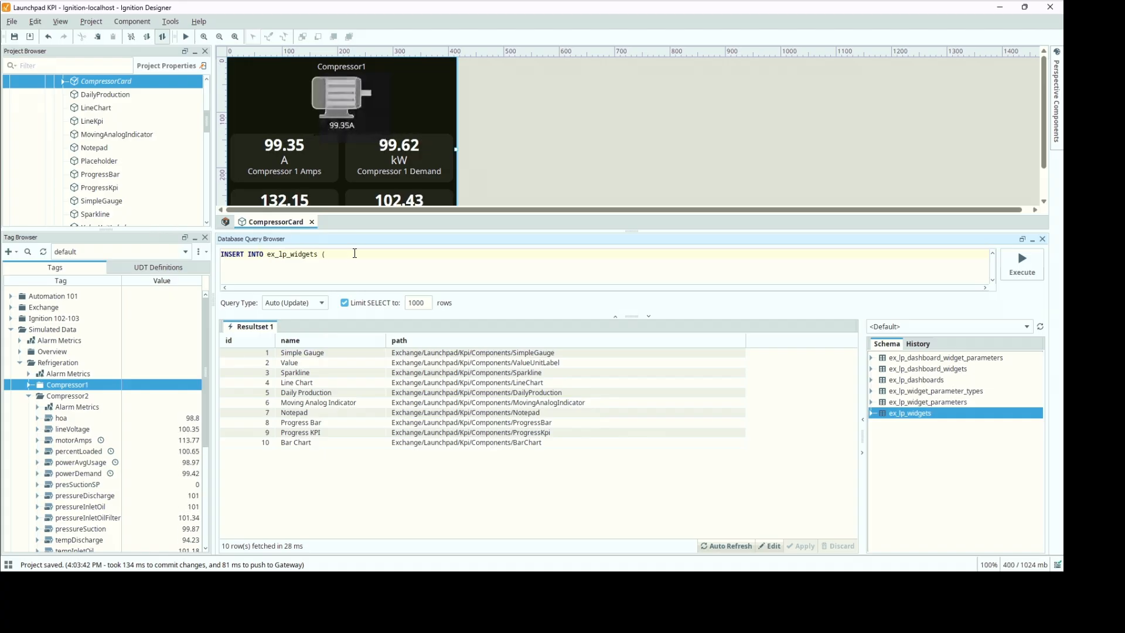
type("id, name, path) VALUE")
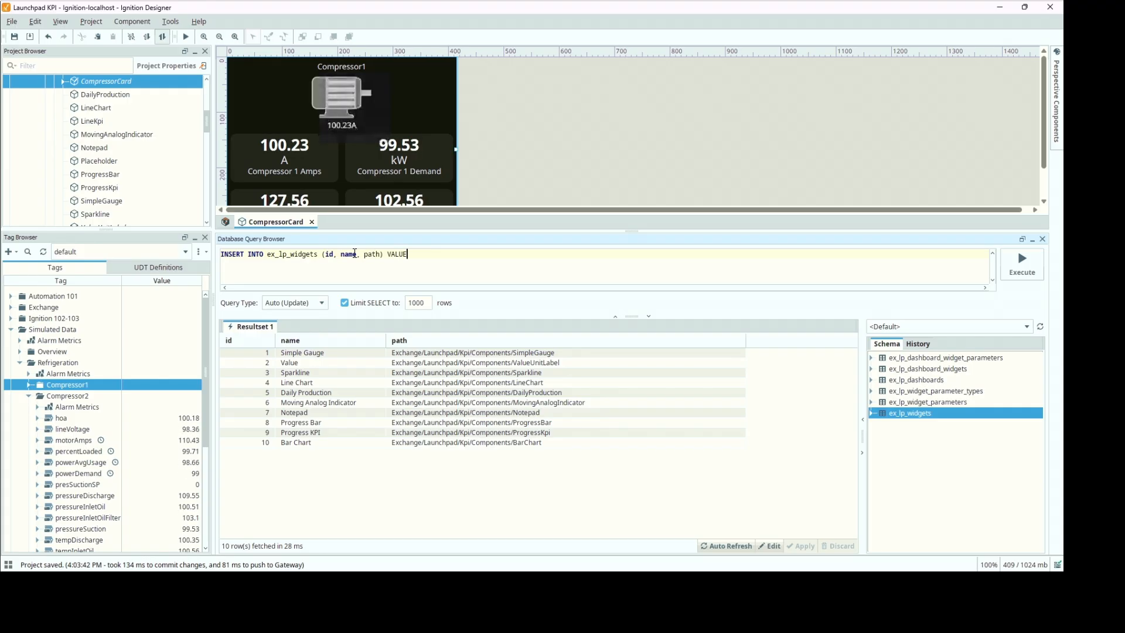
Complete the insert with the values 11, 'Compressor' and 'Exchange/Launchpad/Kpi/Components/CompressorCard', and execute it.
type("S (1")
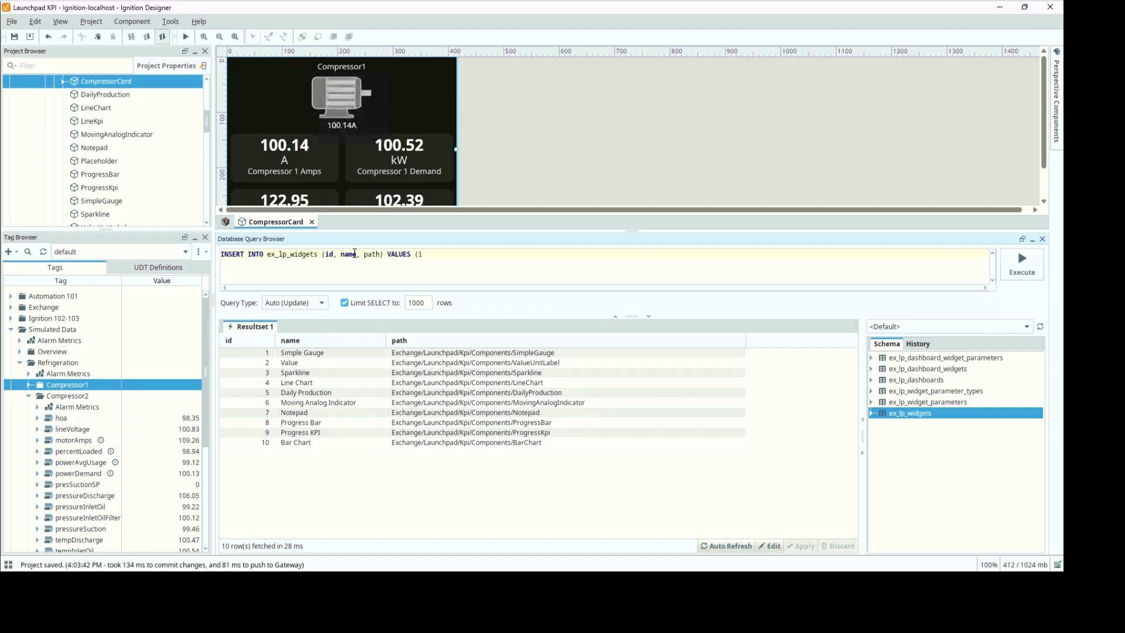
type("1")
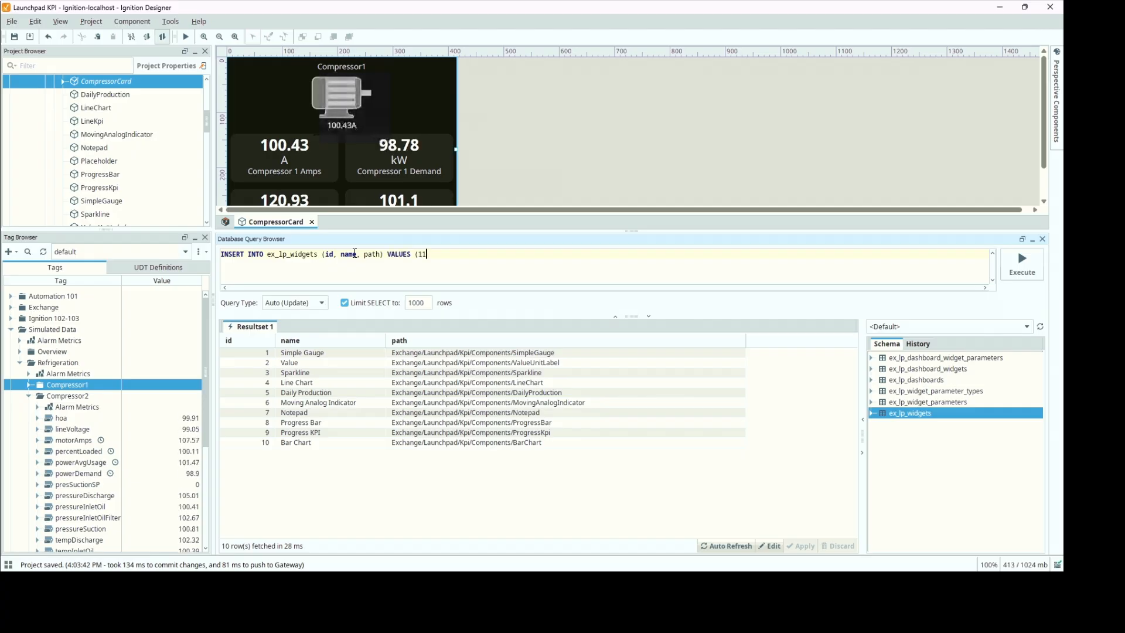
type(", 'Comp")
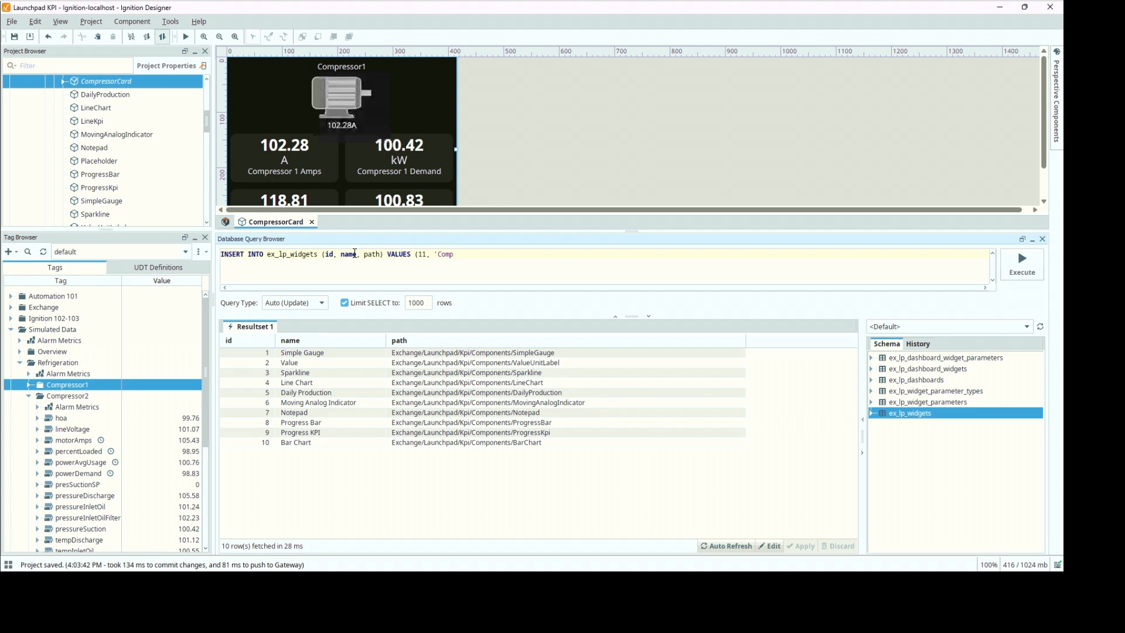
type("resspr")
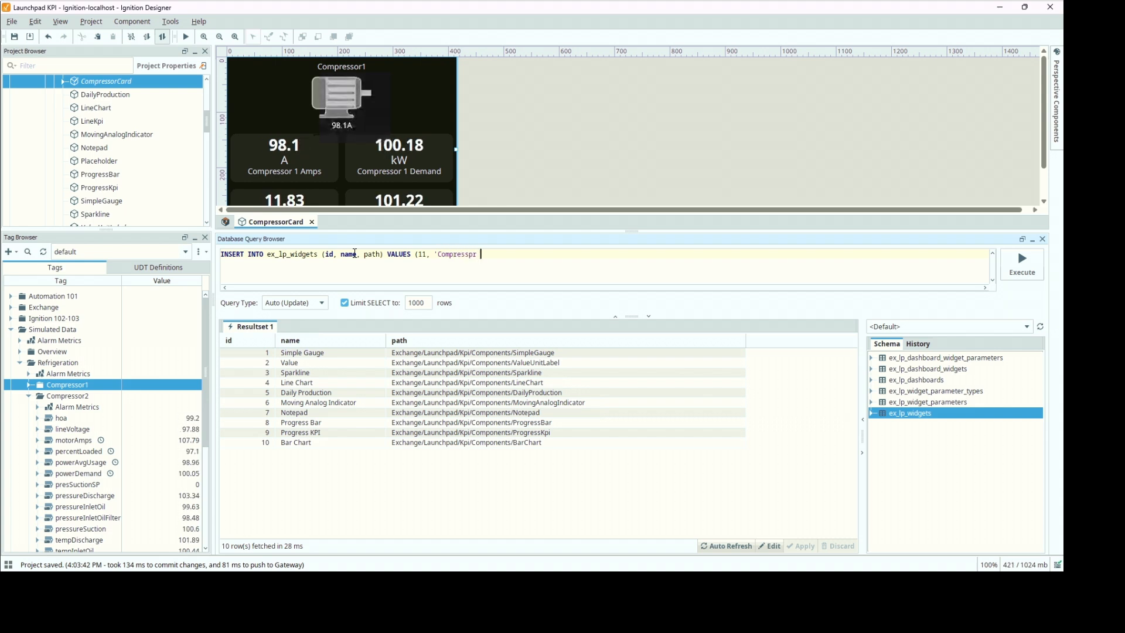
key("BackSpace")
key("BackSpace")
key("BackSpace")
type("o")
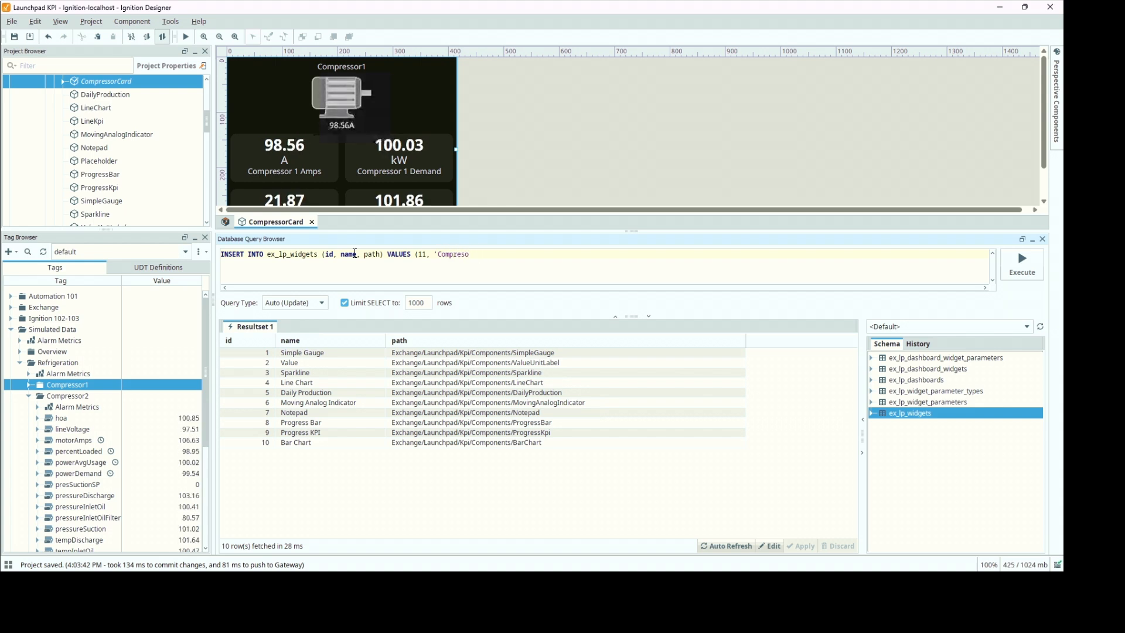
key("BackSpace")
type("sor', ")
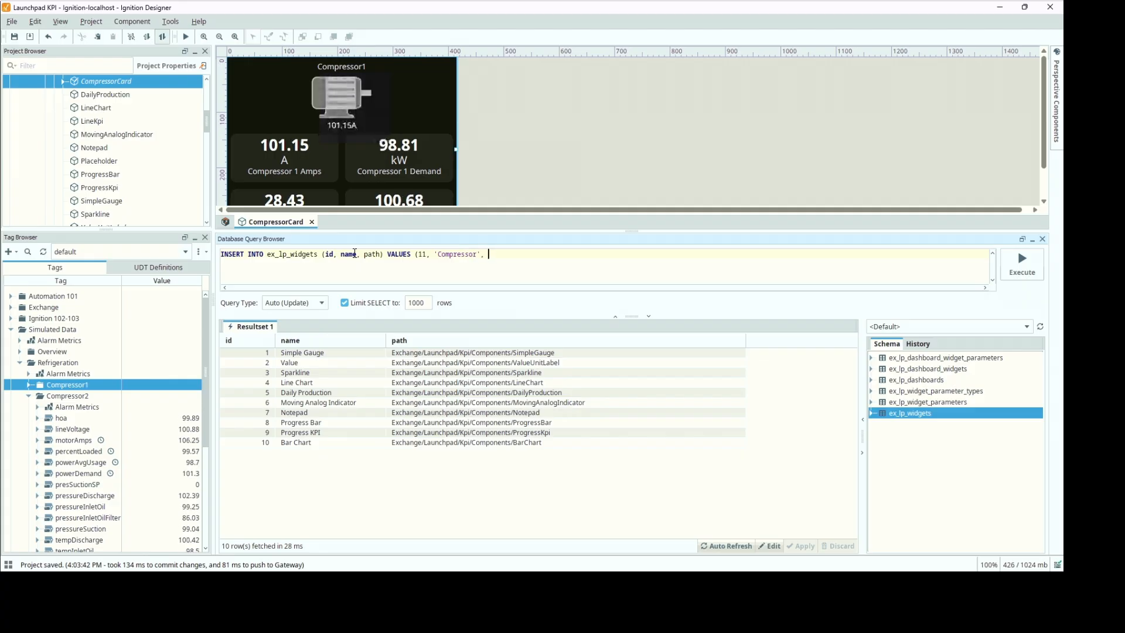
type("'")
key("ctrl+v")
type("')")
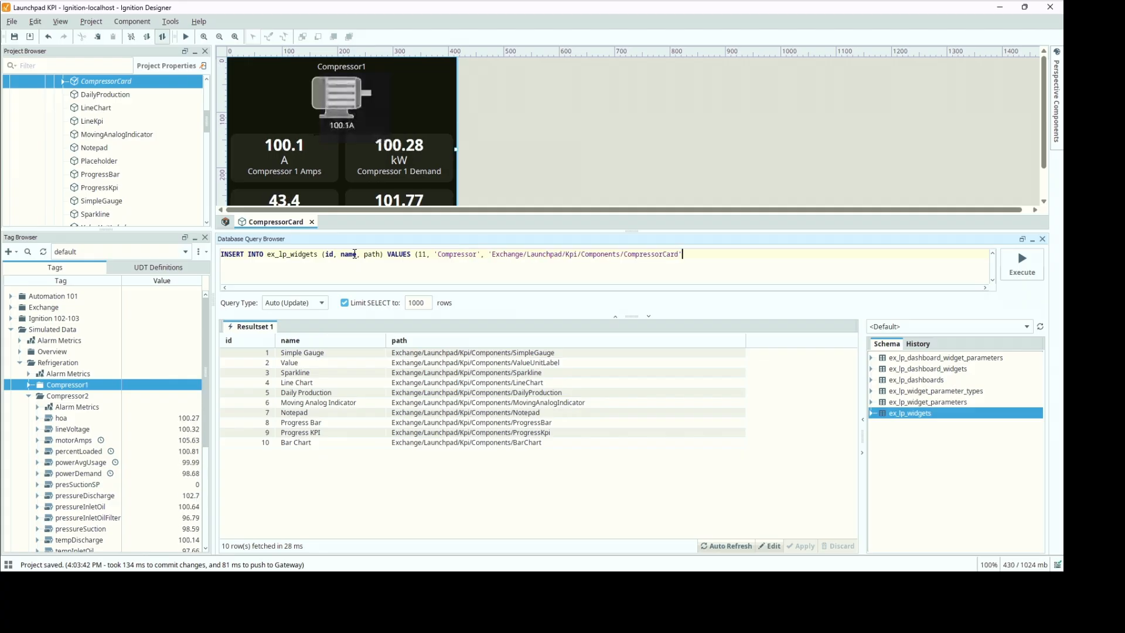
left_click(1022, 272)
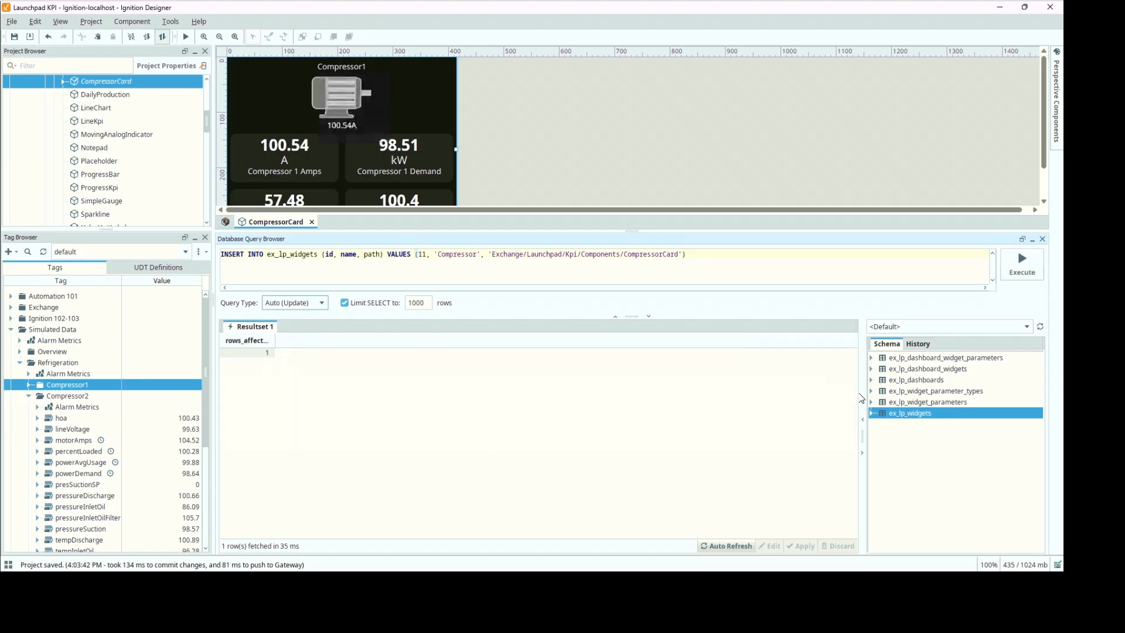
Run SELECT * FROM ex_lp_widgets and widen the path column to check the new widget row.
double_click(905, 413)
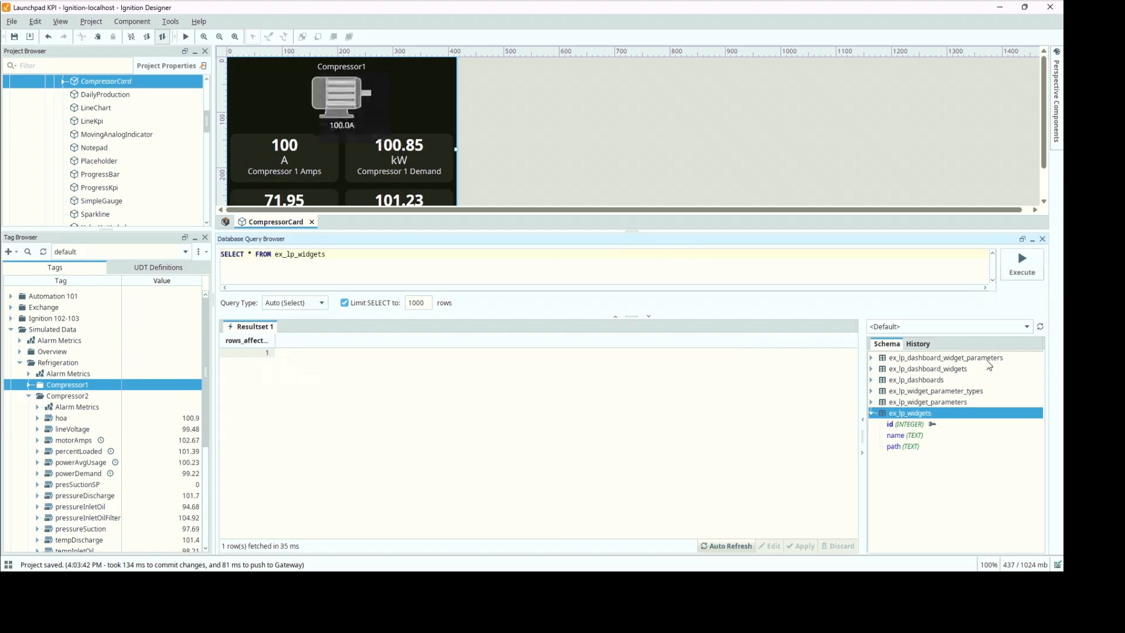
left_click(1023, 265)
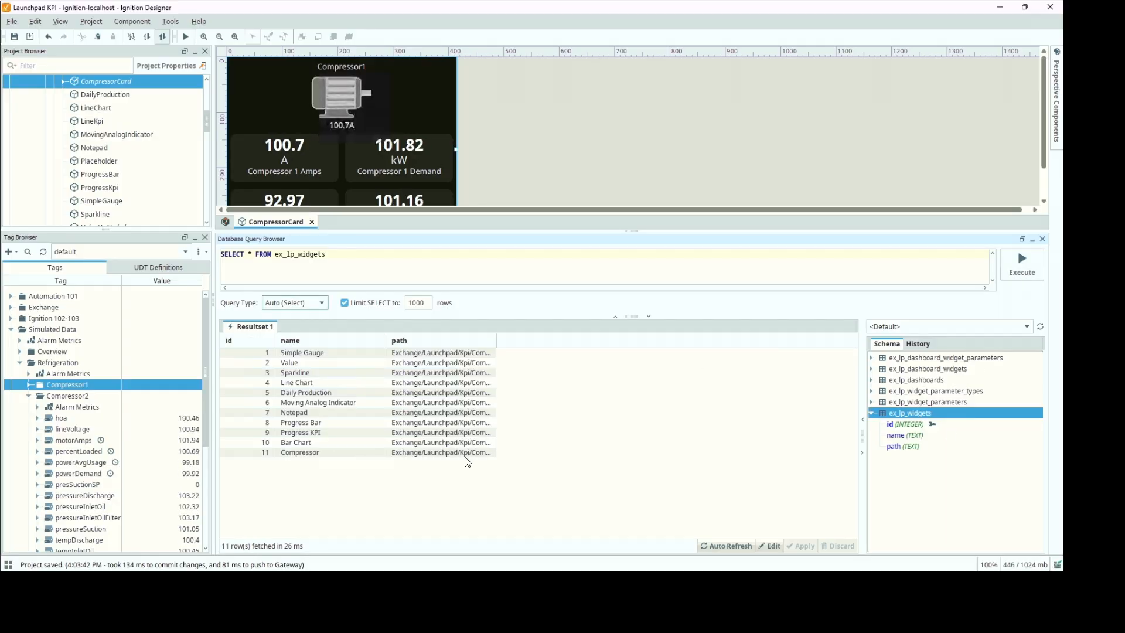
left_click_drag(497, 342, 696, 343)
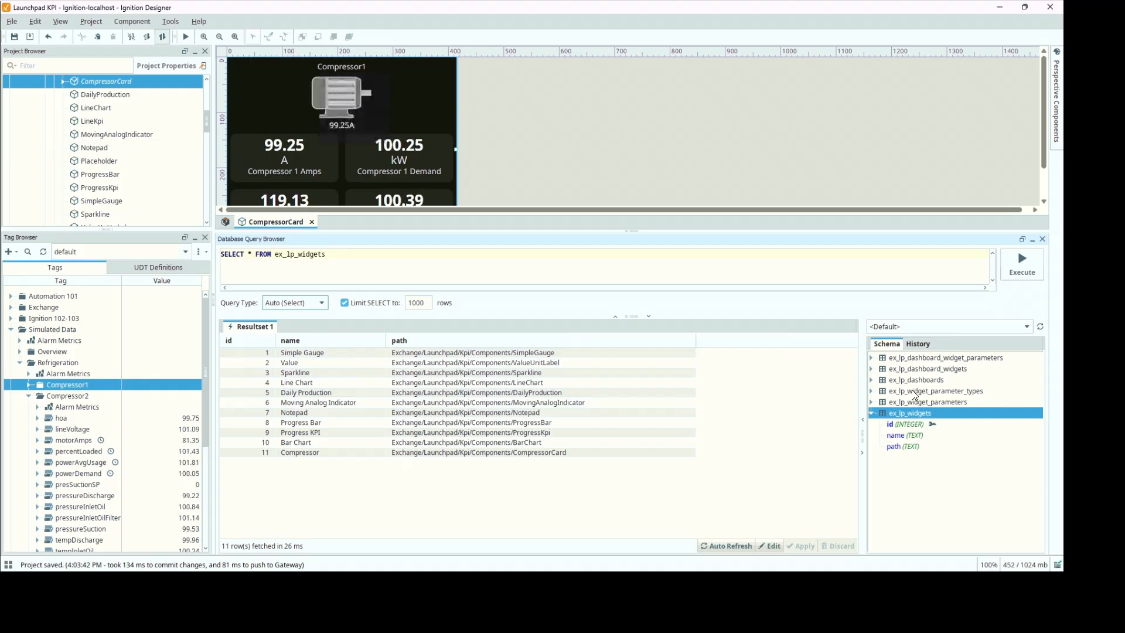
Run SELECT * FROM ex_lp_widget_parameter_types and widen the path column to examine the available parameter types.
double_click(915, 395)
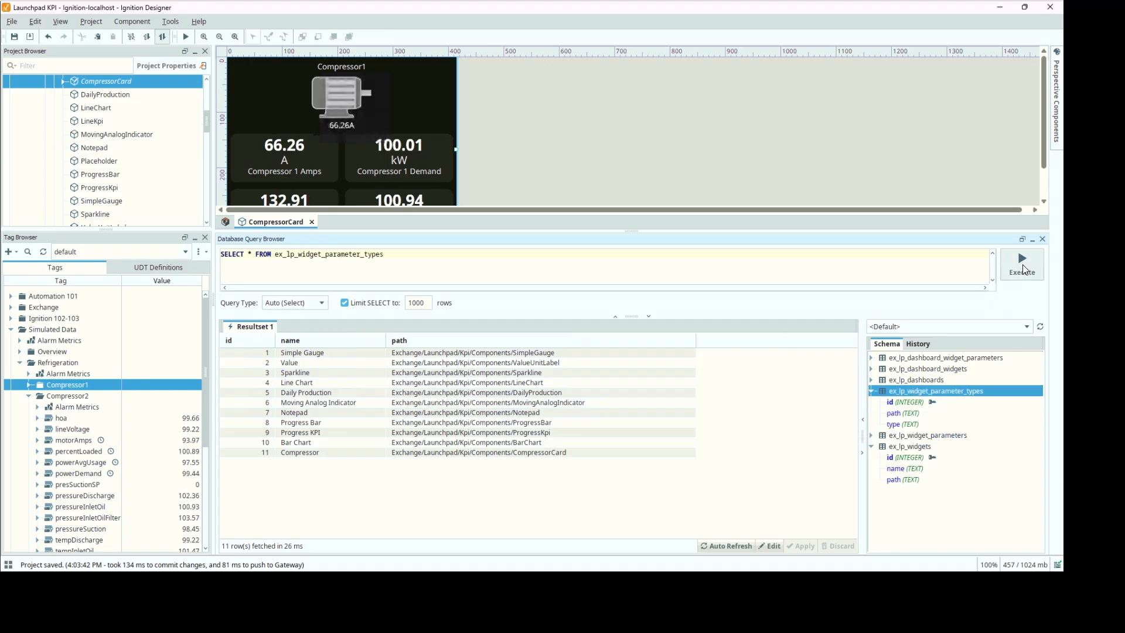
left_click(1022, 265)
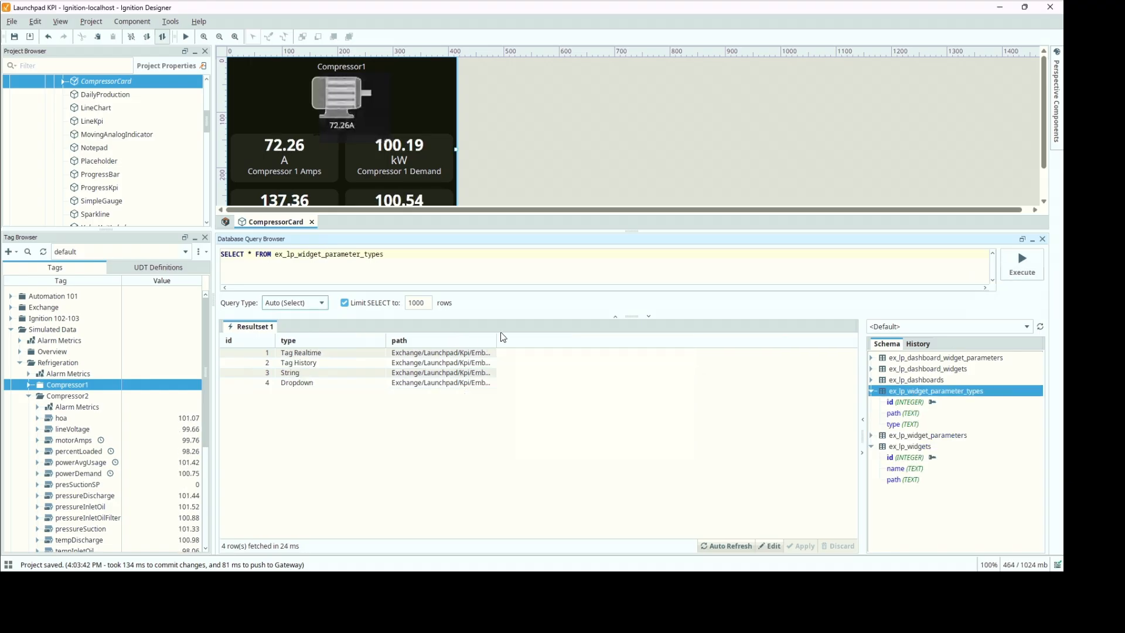
left_click_drag(497, 341, 750, 348)
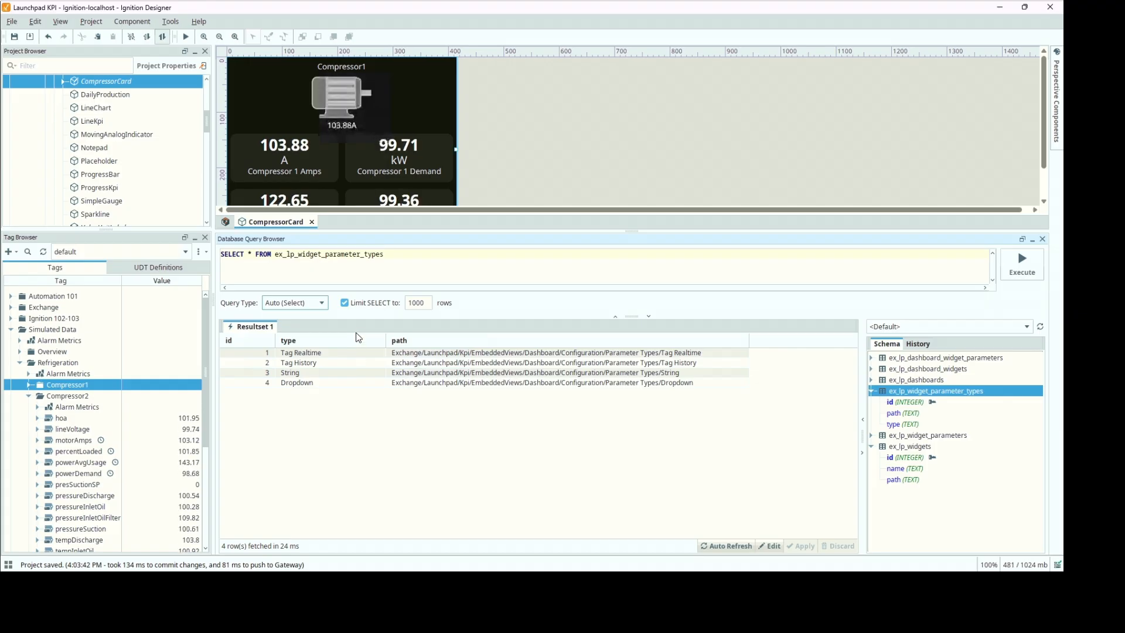
Run SELECT * FROM ex_lp_widget_parameters and widen the parameter_type_id column to read its full heading.
double_click(945, 436)
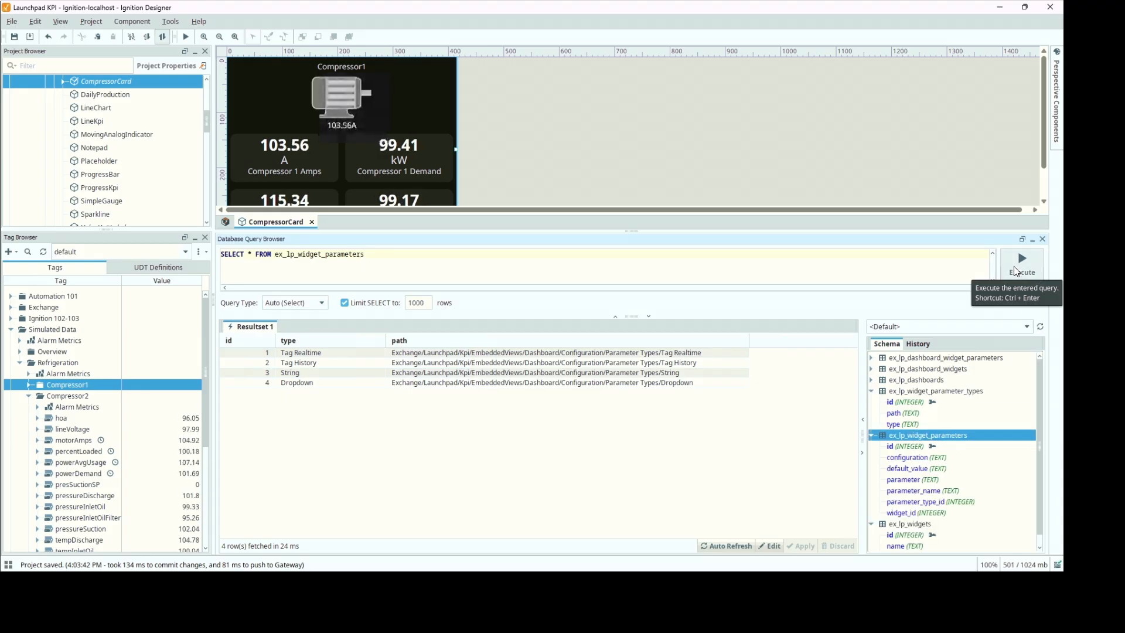
left_click(1014, 266)
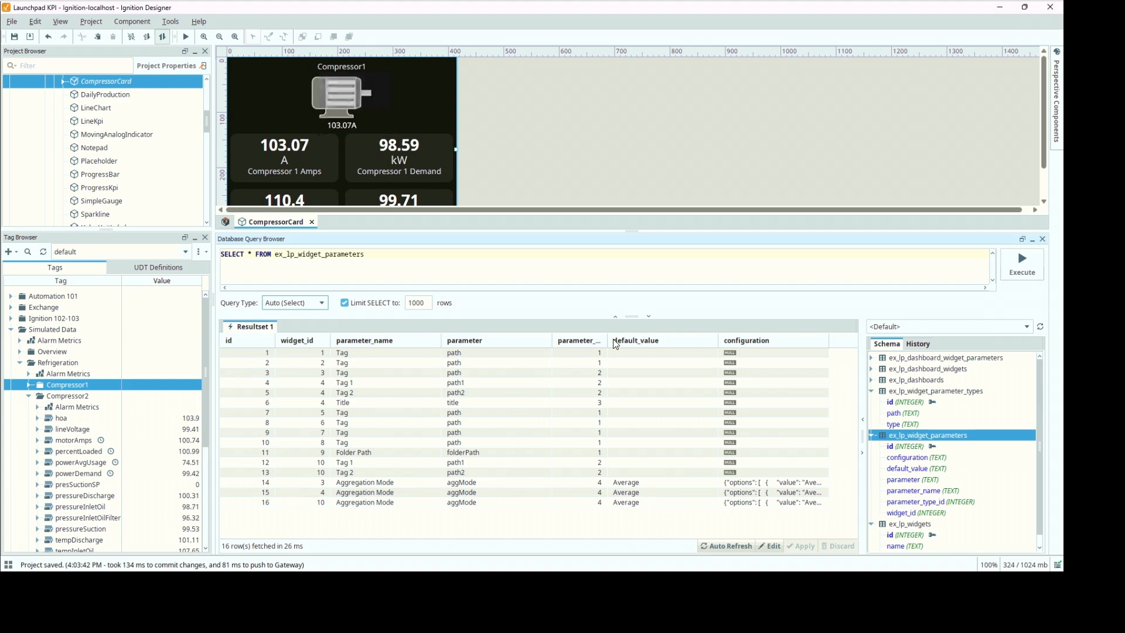
left_click_drag(608, 343, 649, 343)
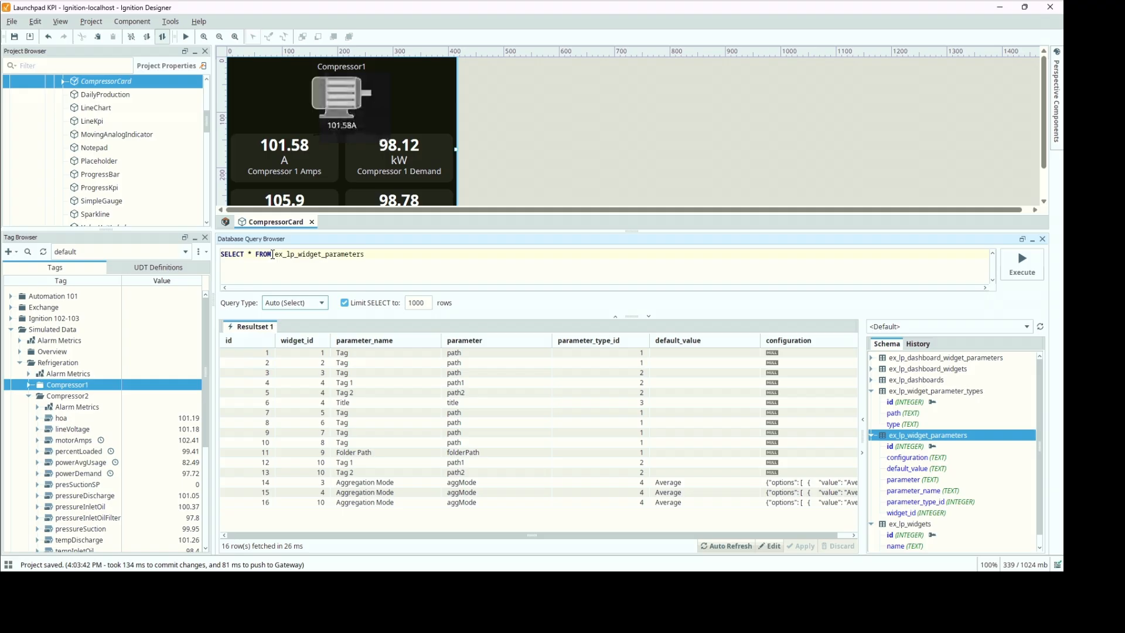
Replace the query with an INSERT INTO ex_lp_widget_parameters statement listing the columns id, widget_id, parameter_name, parameter and parameter_type_id.
left_click_drag(272, 255, 162, 250)
type("INSERT INTO")
left_click(393, 252)
type("(")
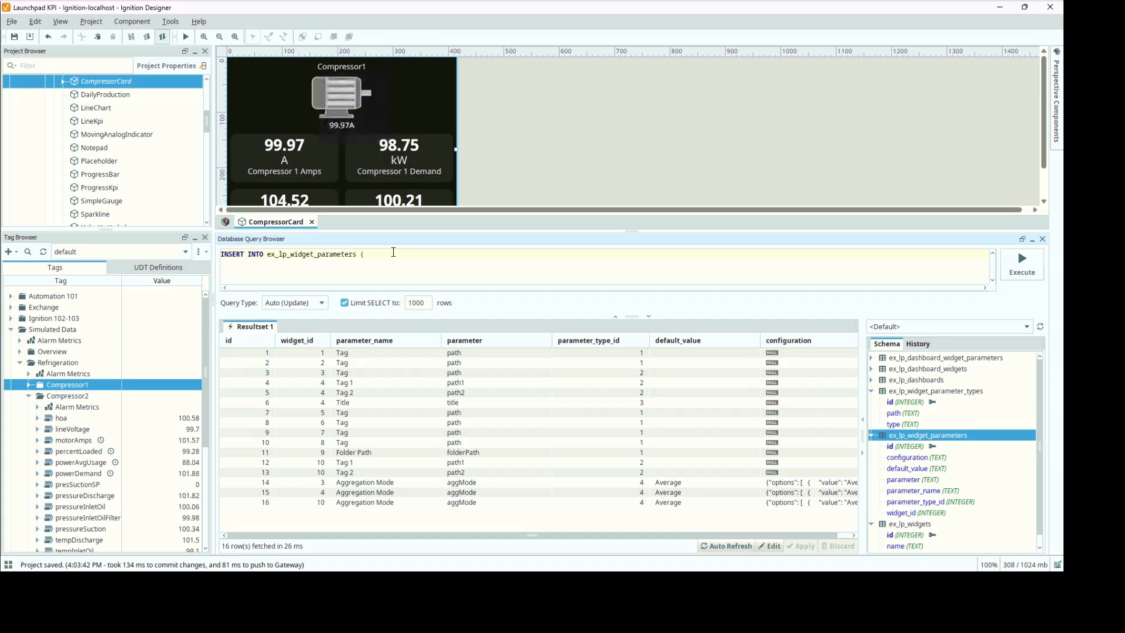
type("id, widget_id")
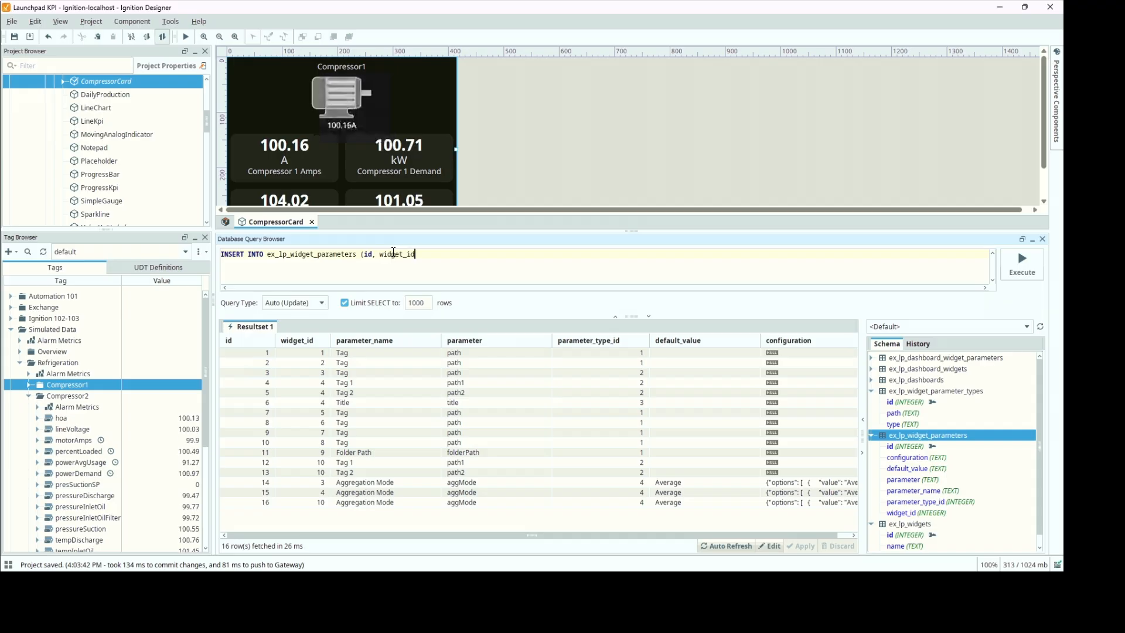
type(", parameter_name, par")
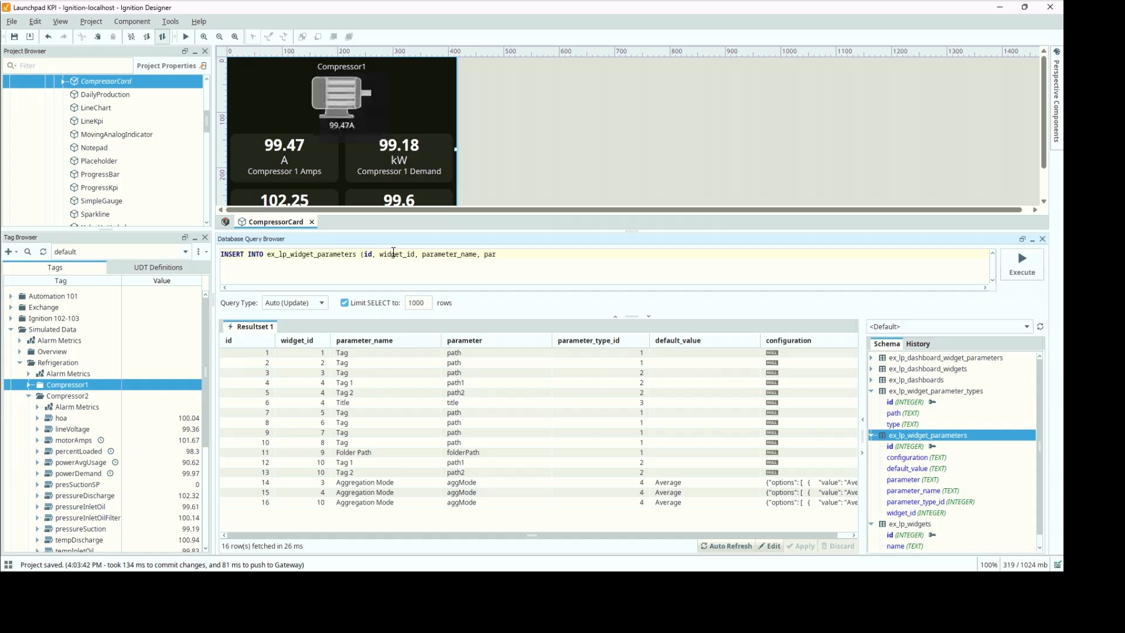
type("ameter")
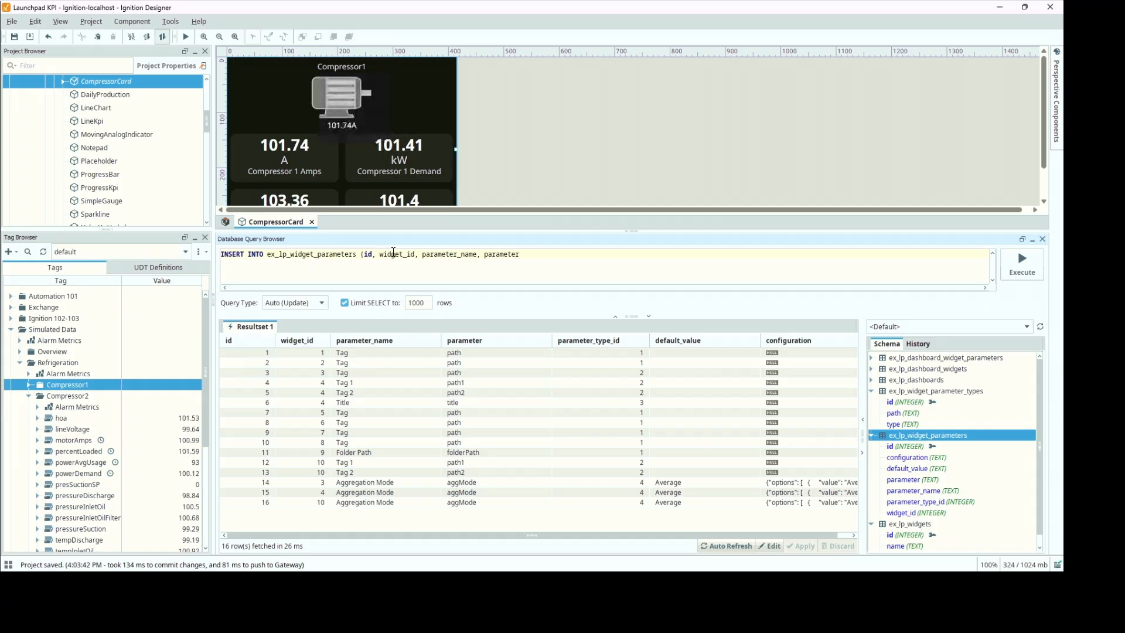
type(", para")
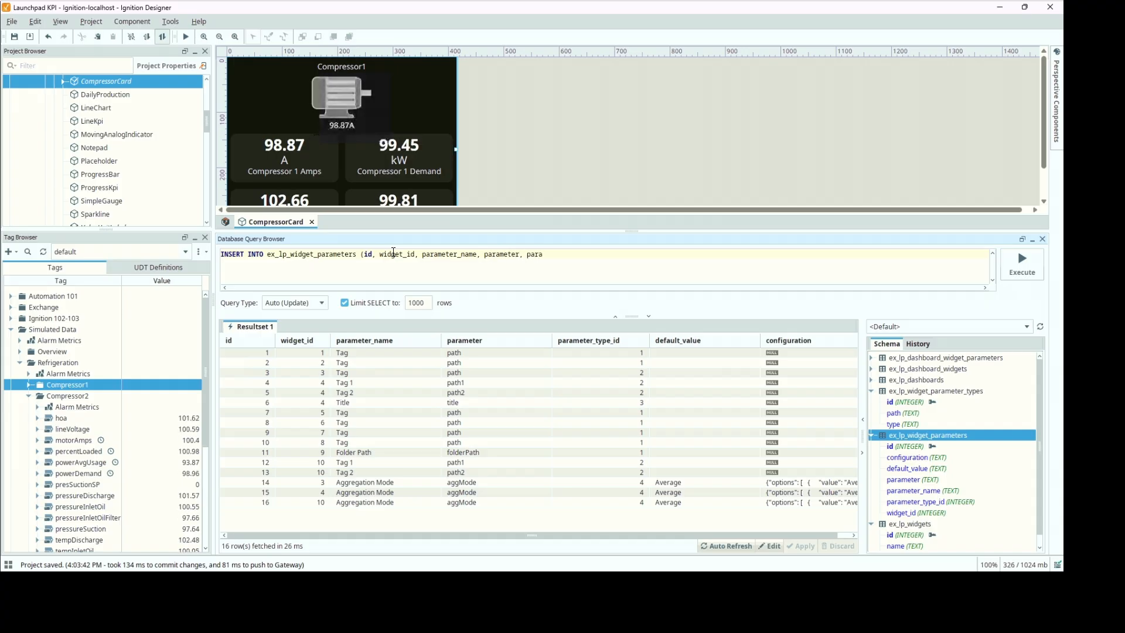
type("meter_type_id) VAL")
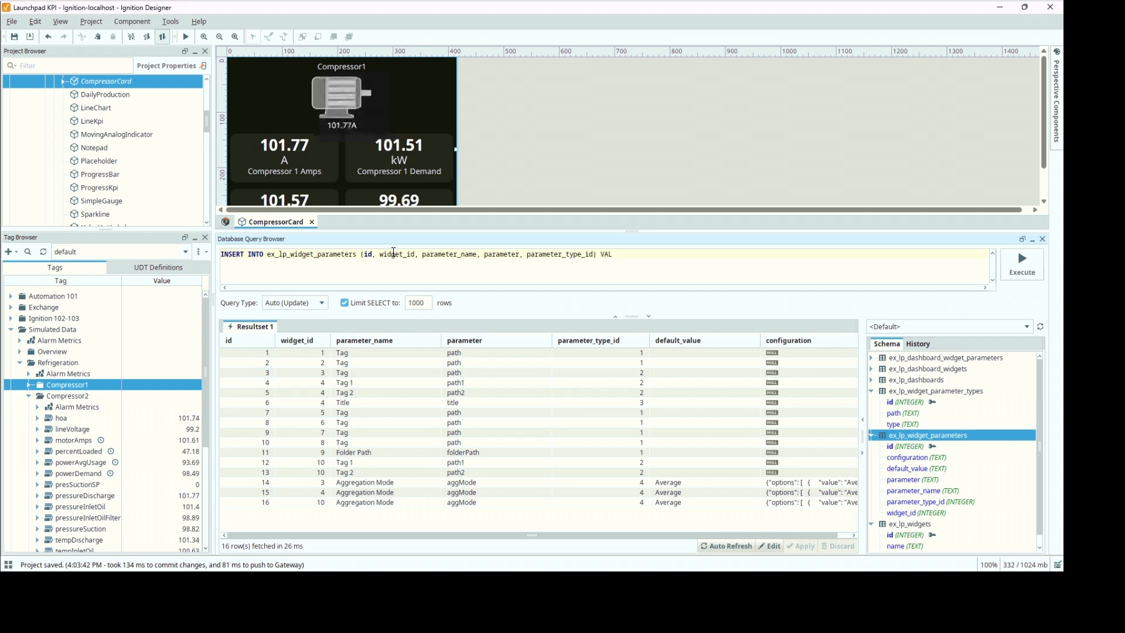
Complete the parameter insert with the values 17, 11, 'Tag Path', 'tagPath' and 1, and execute it.
type("UES (17, 1")
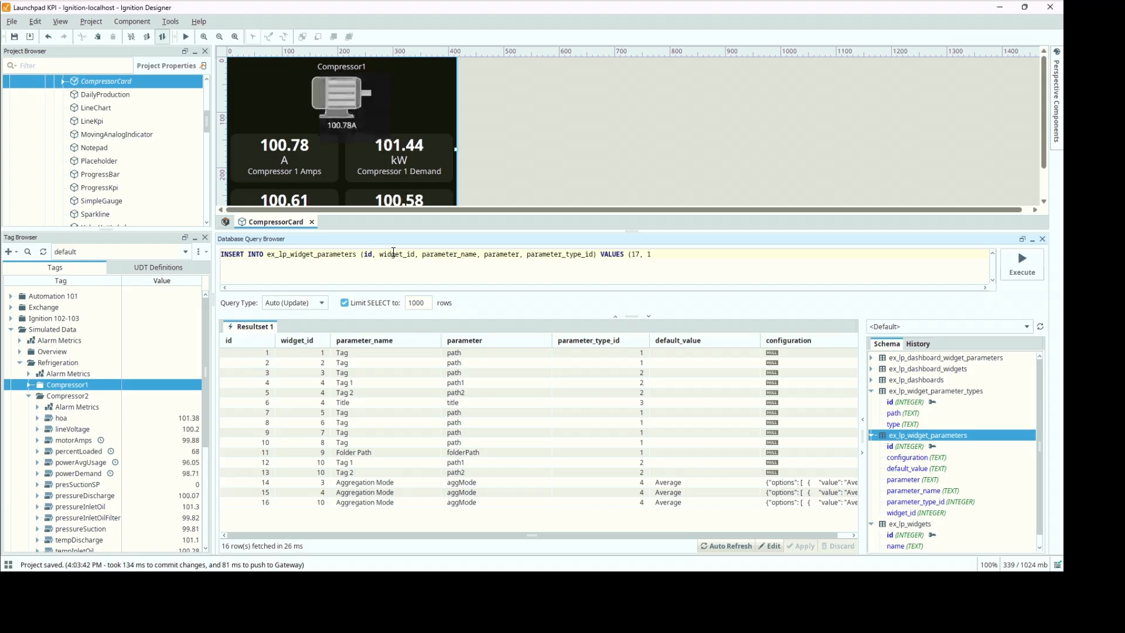
type("1, '")
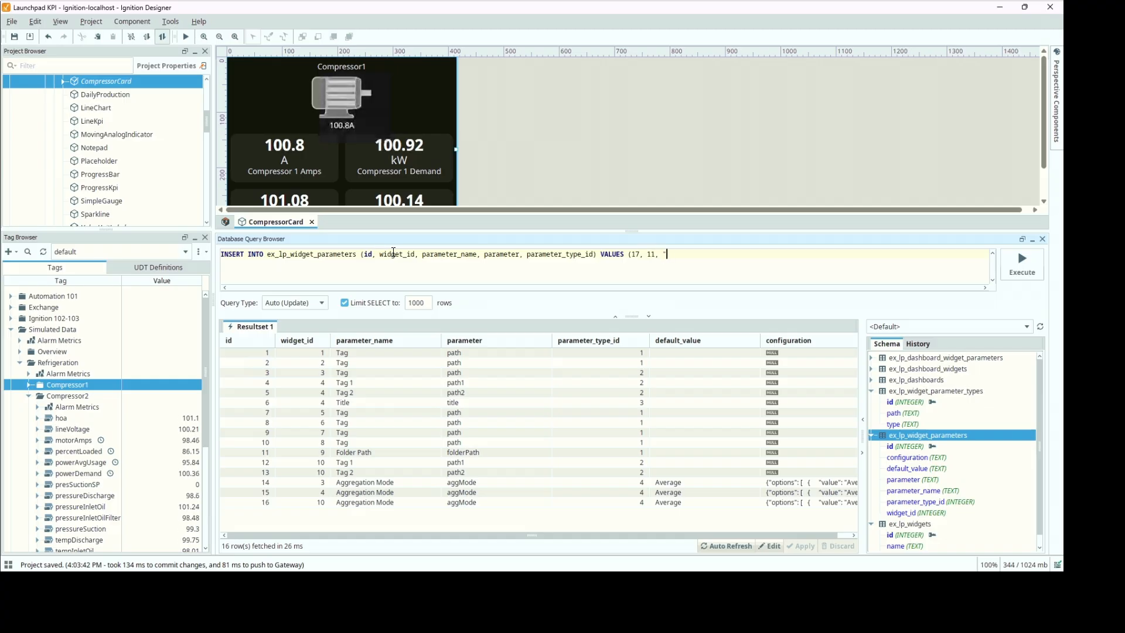
key("BackSpace")
type("'Tag Path', tag")
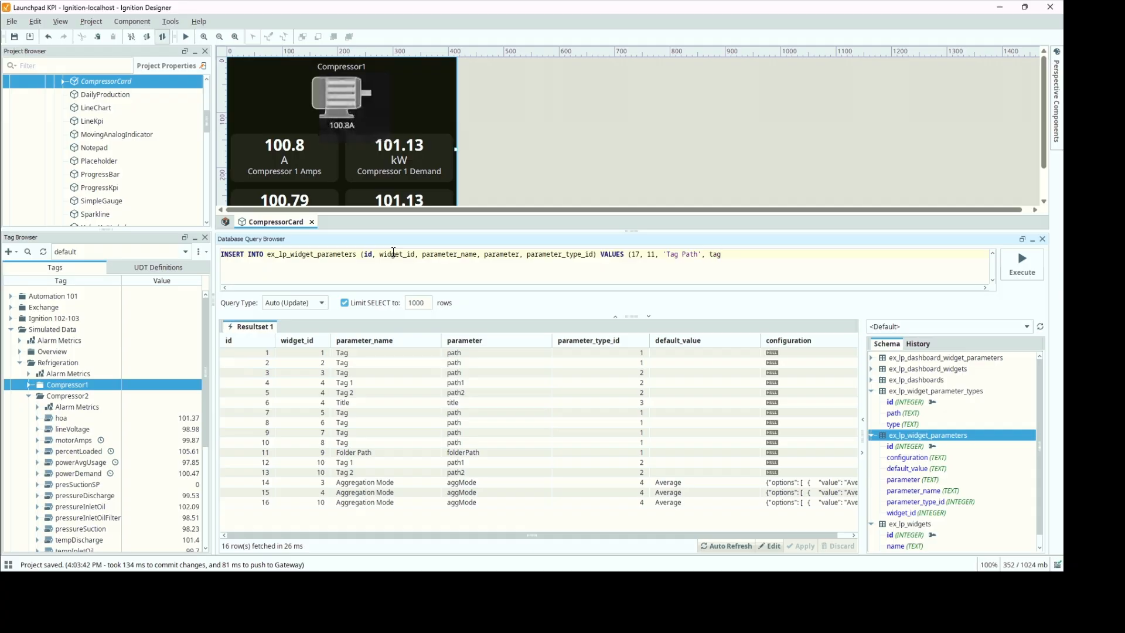
type("Path")
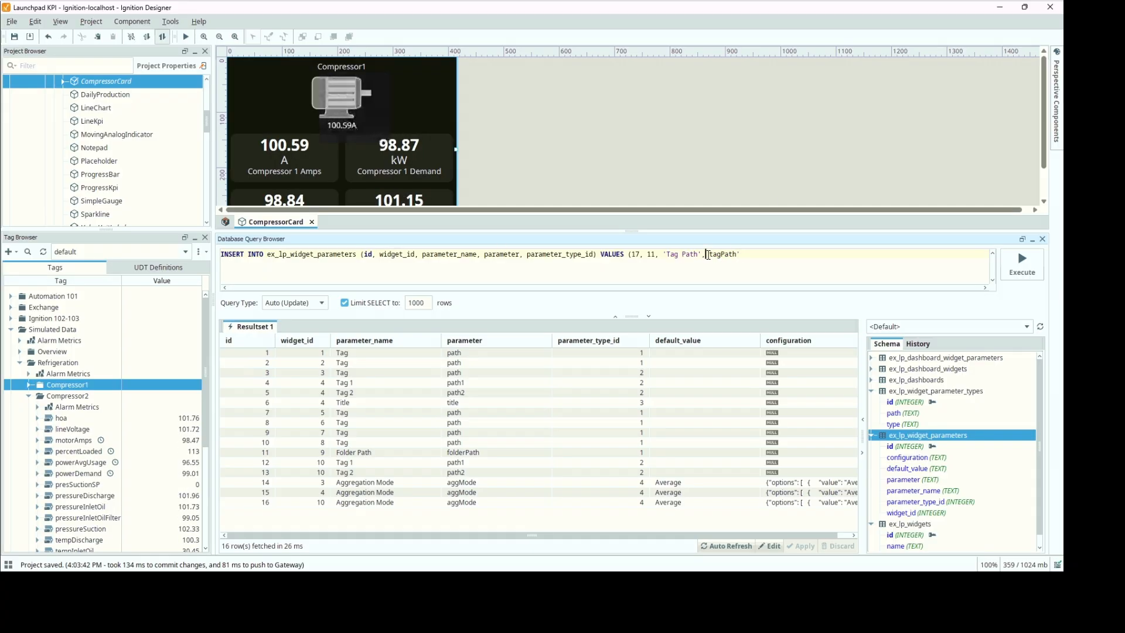
left_click(709, 255)
type("'")
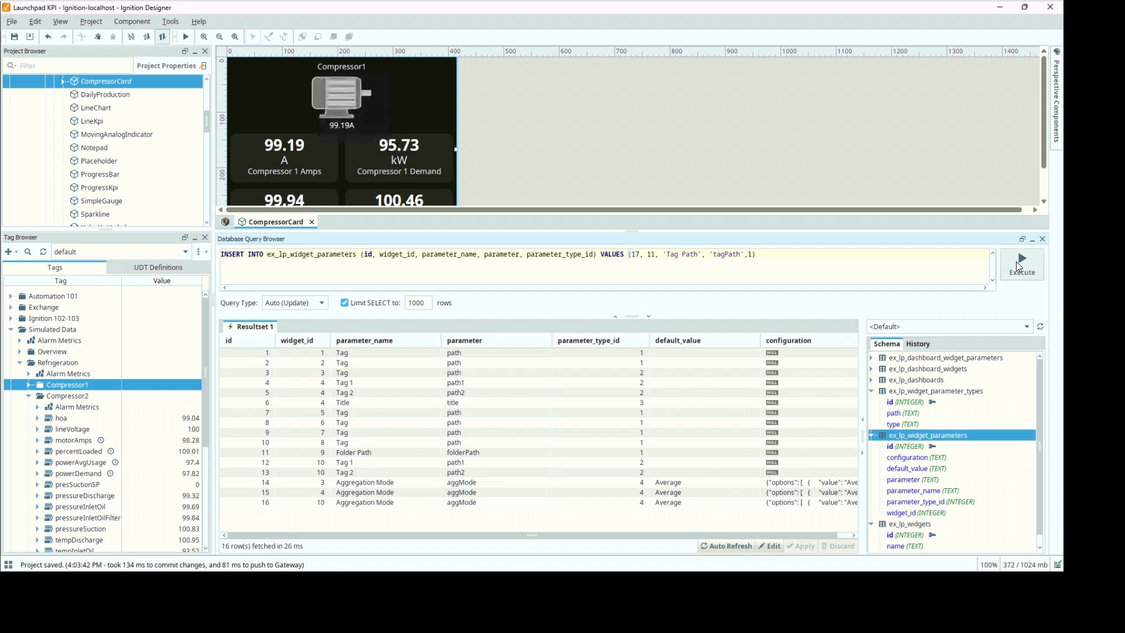
left_click(1019, 265)
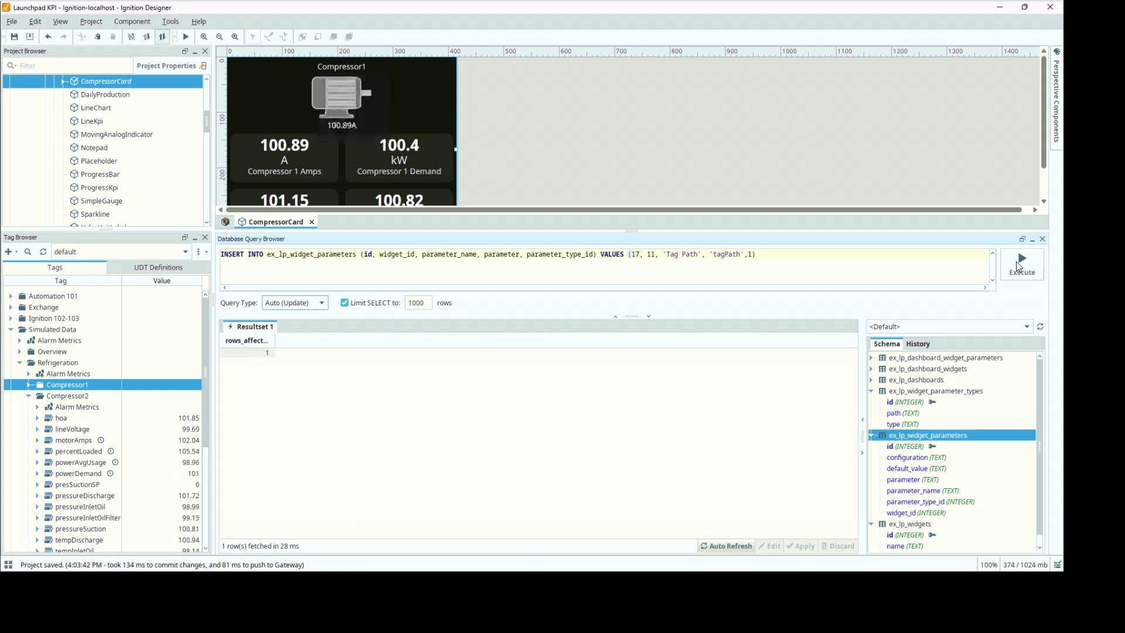
Query all rows of ex_lp_widget_parameters to check the newly inserted Tag Path parameter row.
double_click(939, 437)
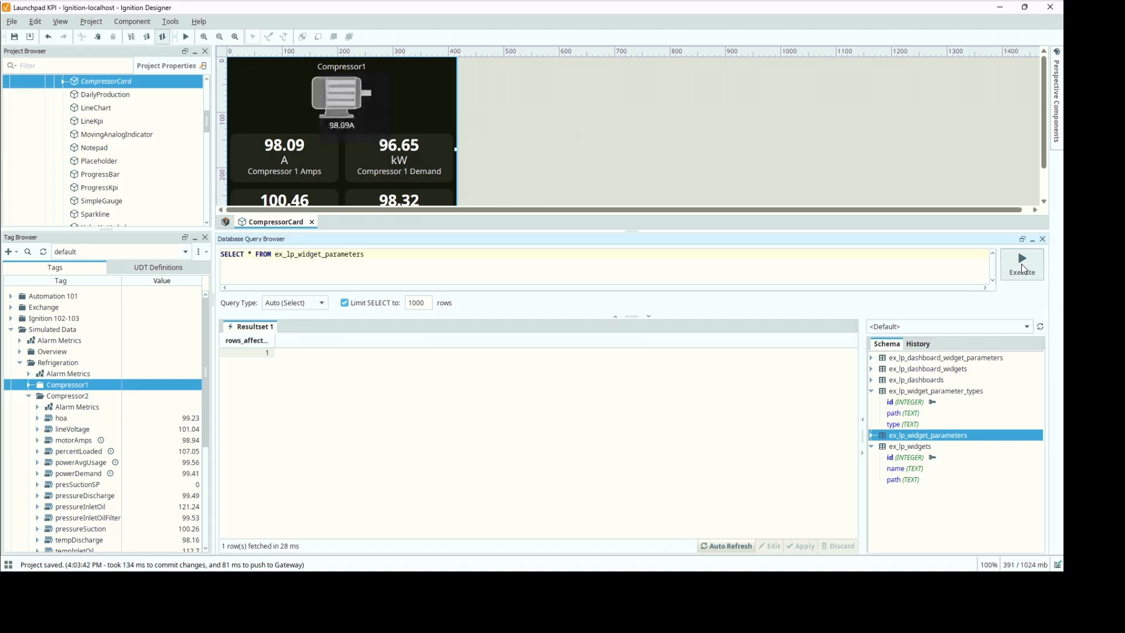
left_click(1023, 268)
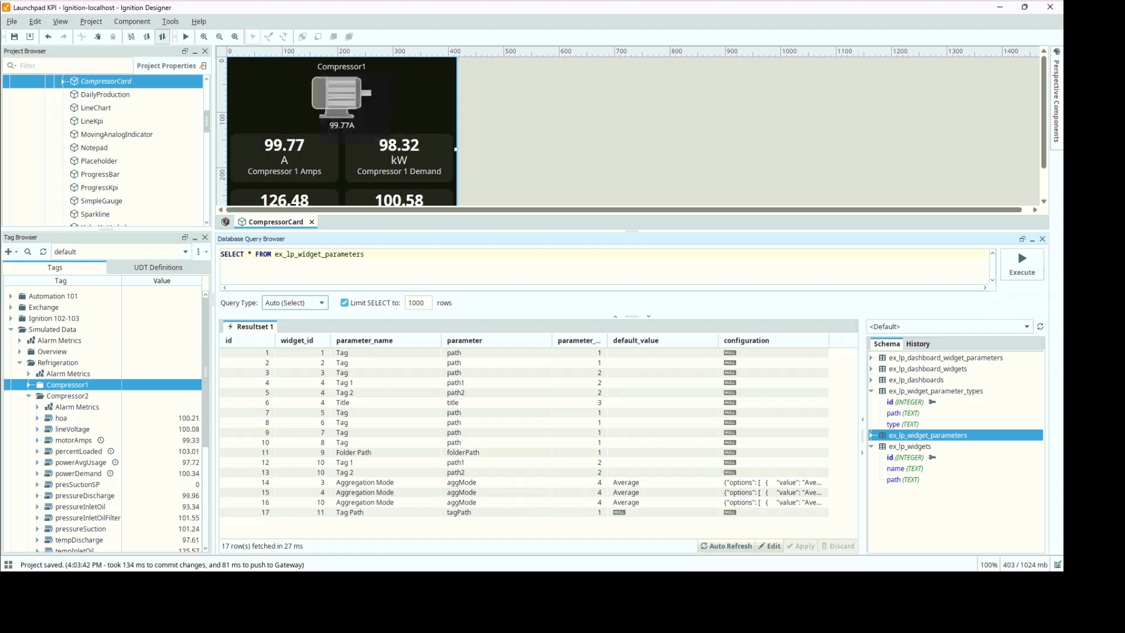
Switch to the Launchpad KPI session in the browser and reload the Dashboard page by visiting Overview and returning.
mouse_move(192, 585)
left_click(192, 530)
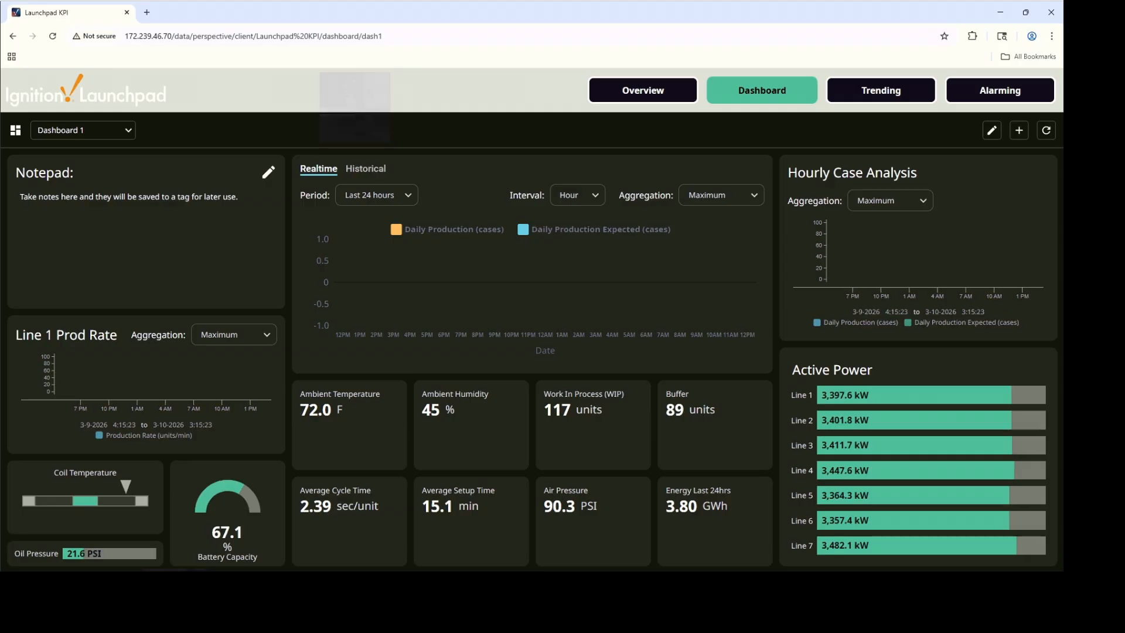
left_click(662, 92)
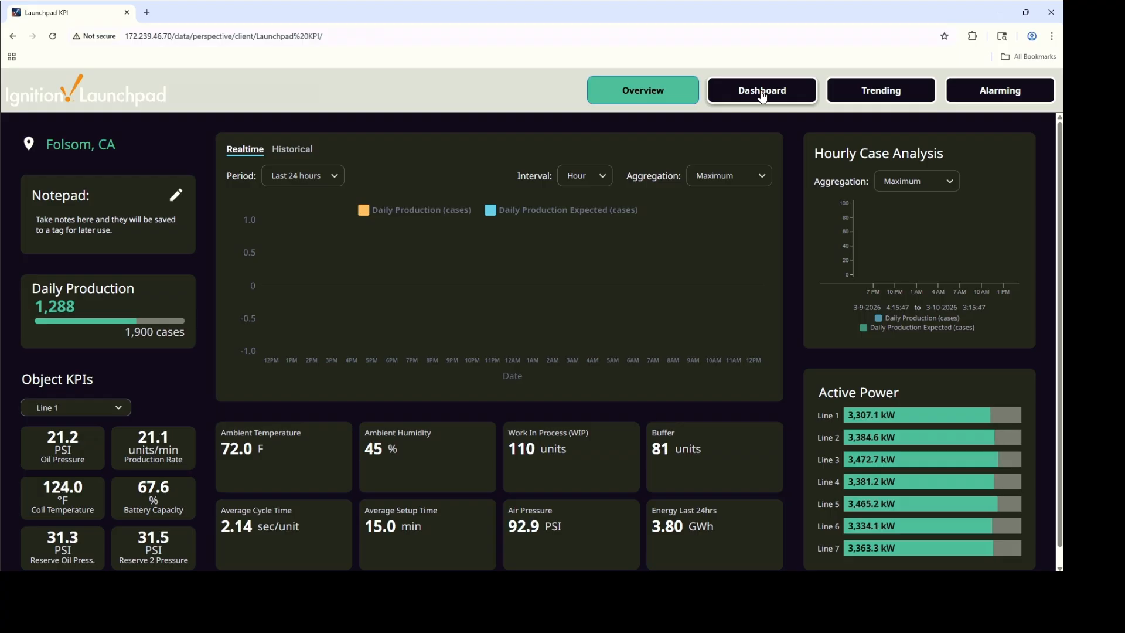
left_click(763, 95)
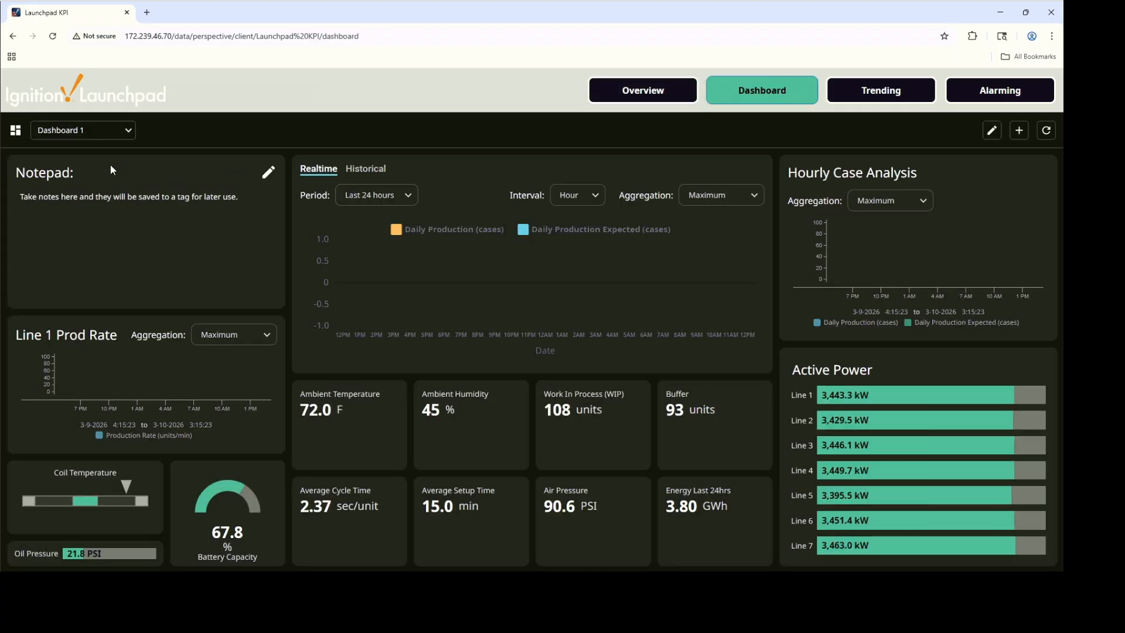
Start editing Dashboard 1 and remove its Notepad widget, confirming the removal.
left_click(992, 131)
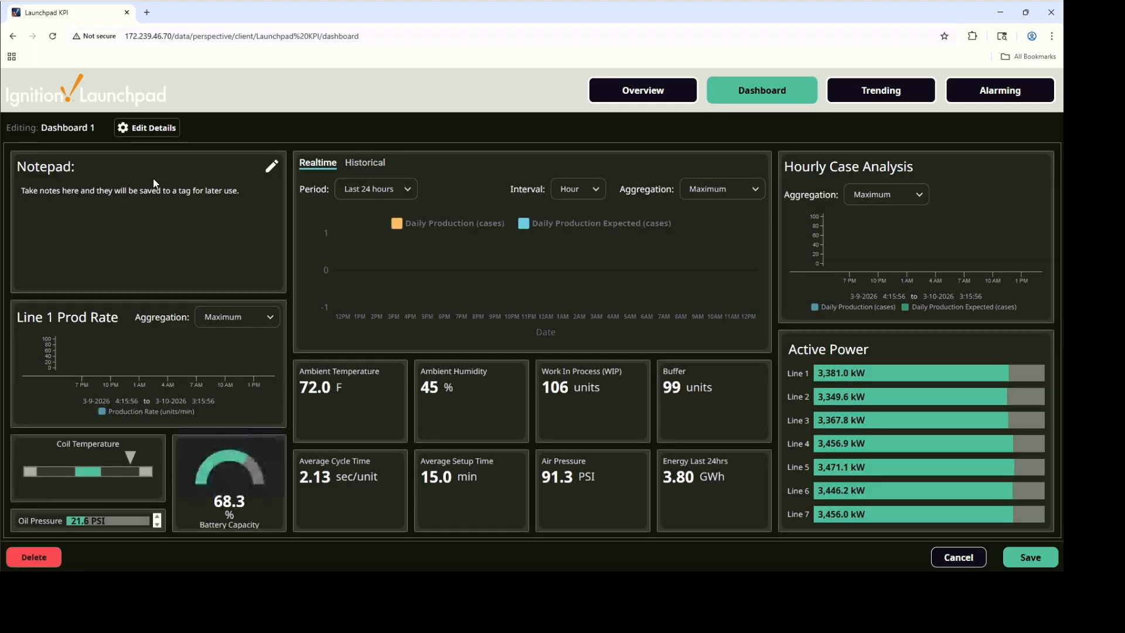
left_click(240, 190)
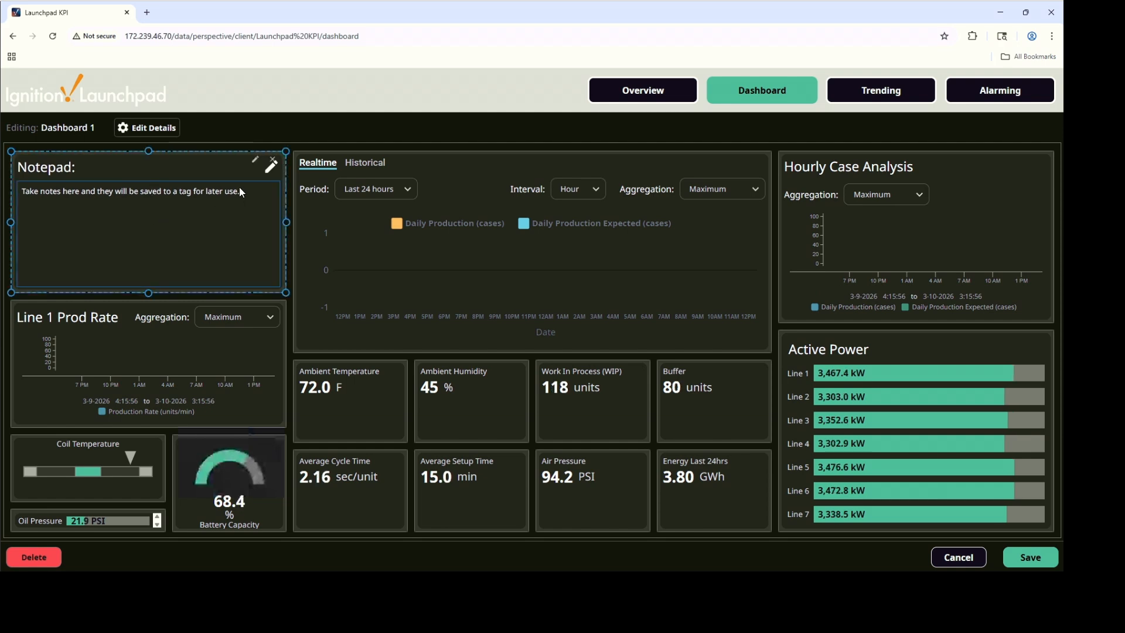
left_click(272, 165)
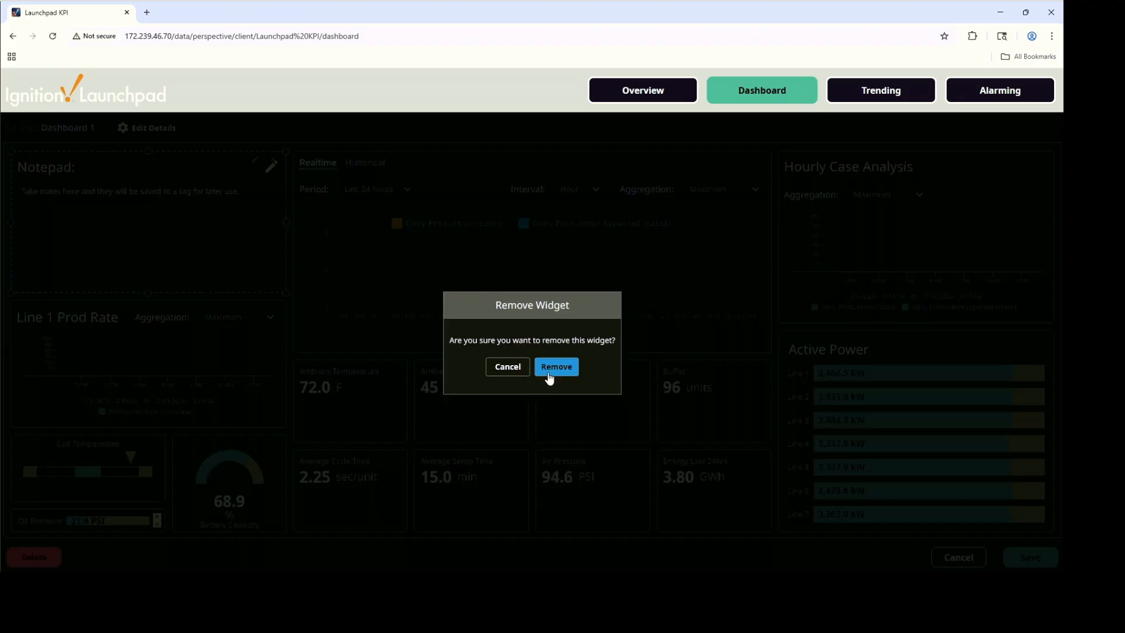
left_click(555, 367)
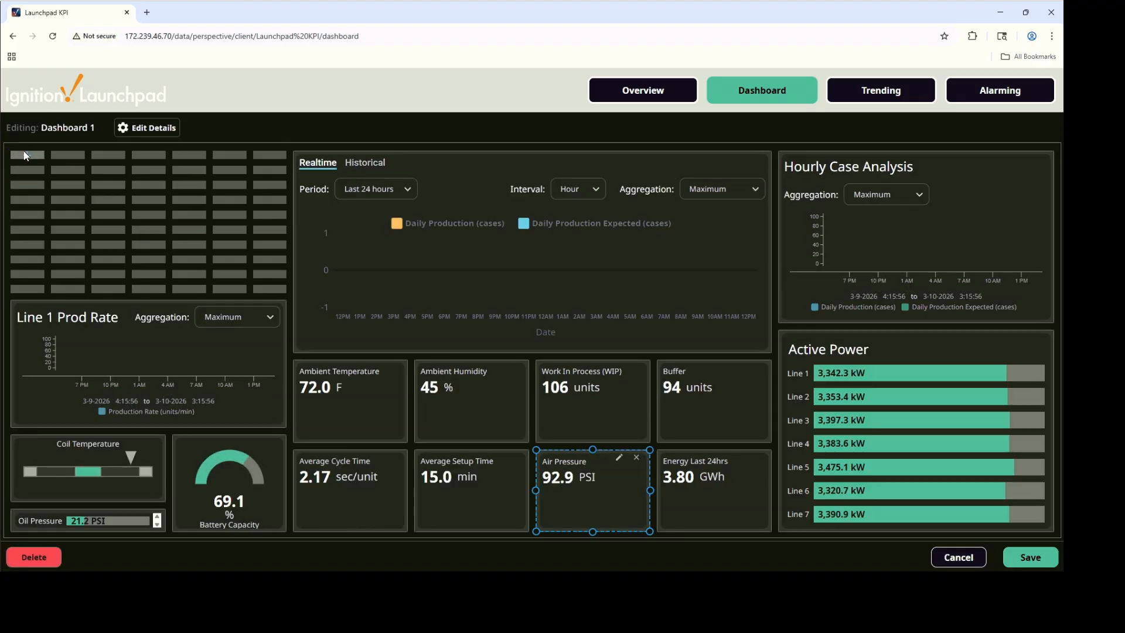
Add a Compressor widget at the first cell of the area freed by the Notepad and enlarge it to fill that area.
left_click(27, 156)
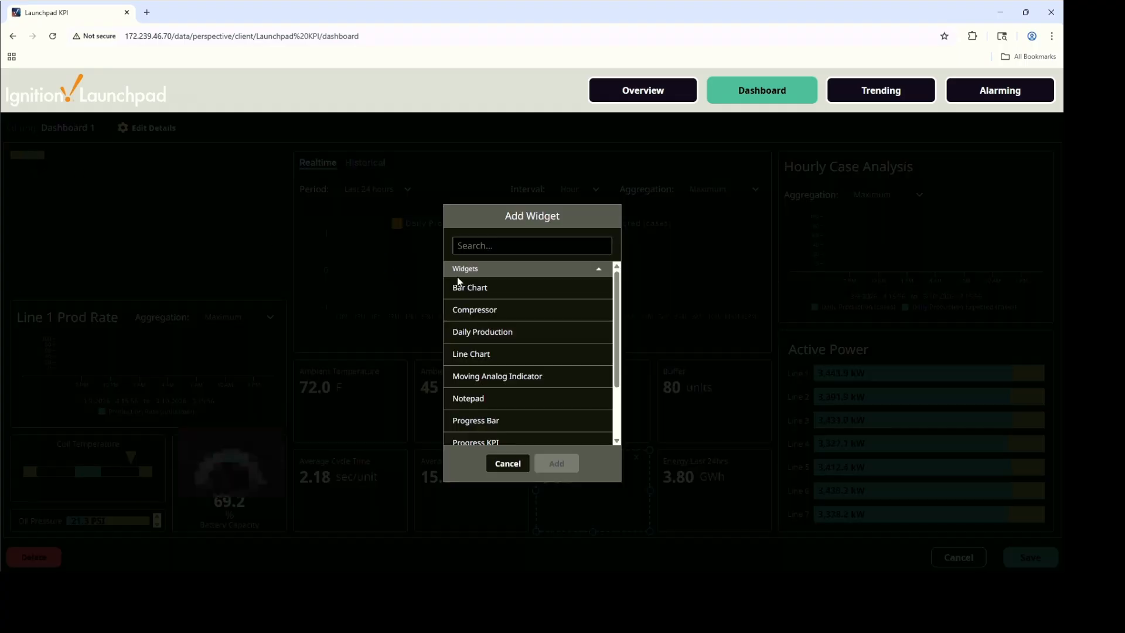
left_click(504, 314)
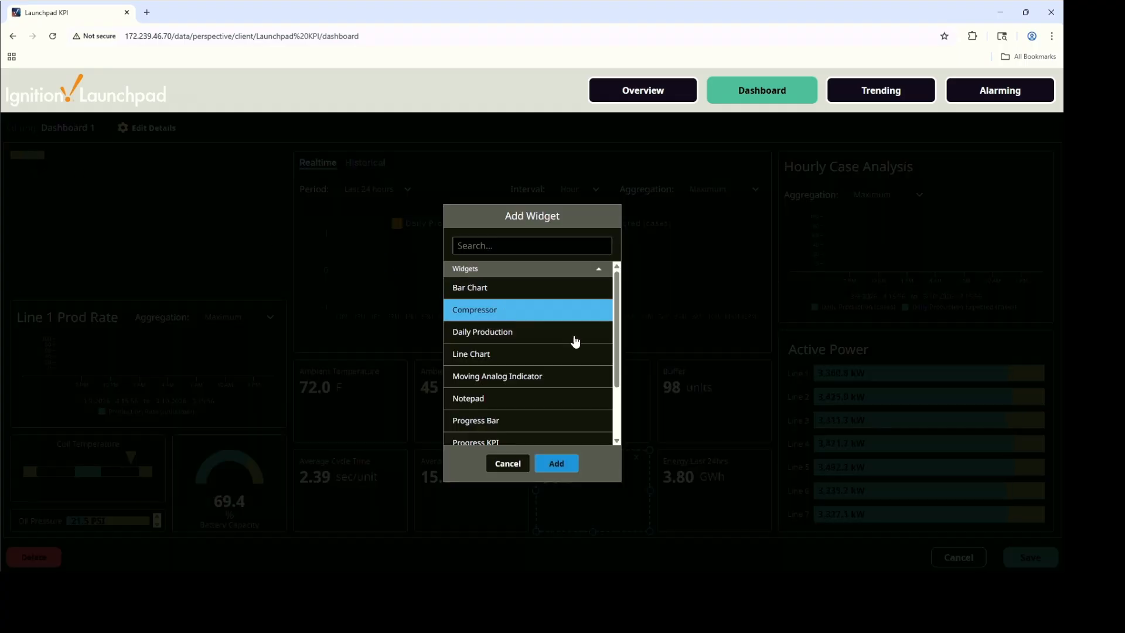
left_click(556, 465)
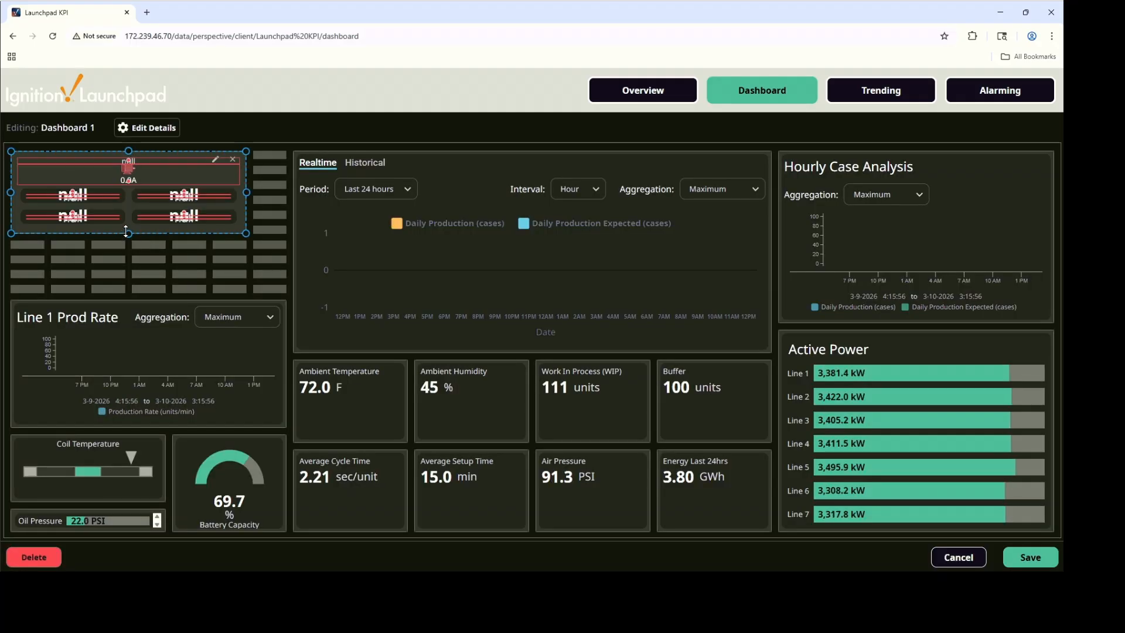
left_click_drag(128, 234, 124, 295)
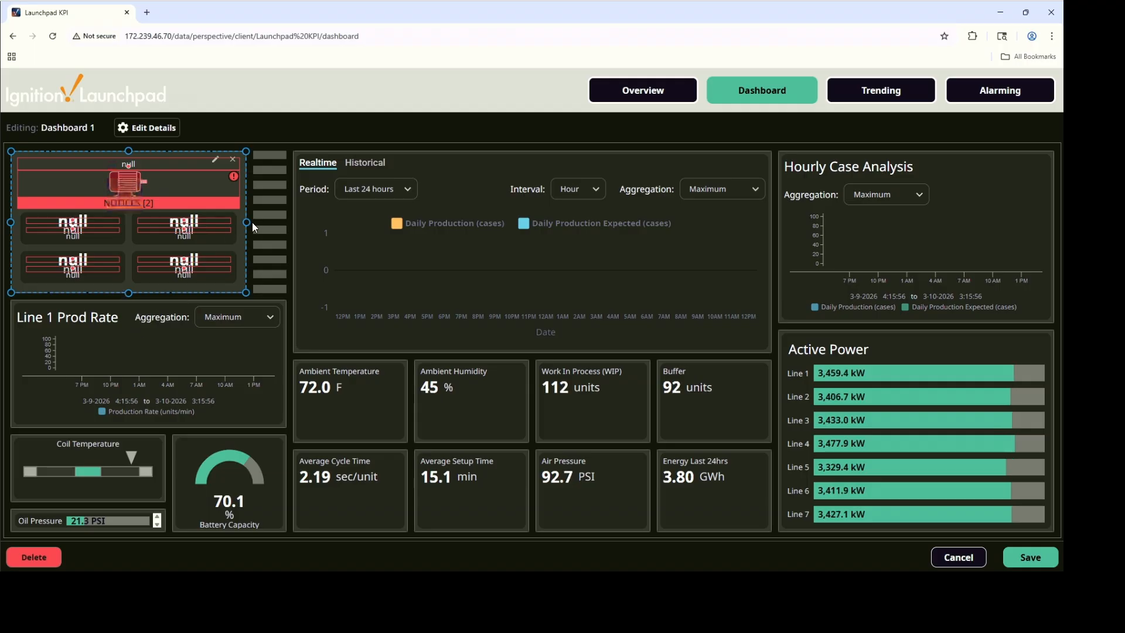
left_click_drag(247, 222, 286, 222)
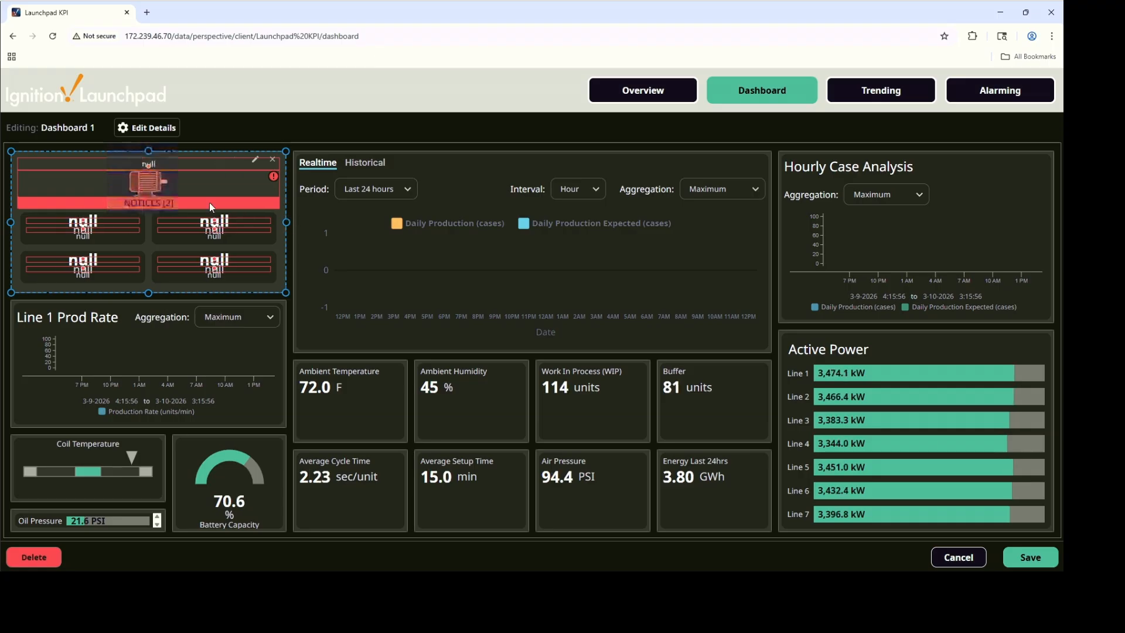
Configure the new Compressor widget with the Simulated Data/Refrigeration/Compressor1 folder of the default provider as its Tag Path, and save the configuration.
left_click(255, 159)
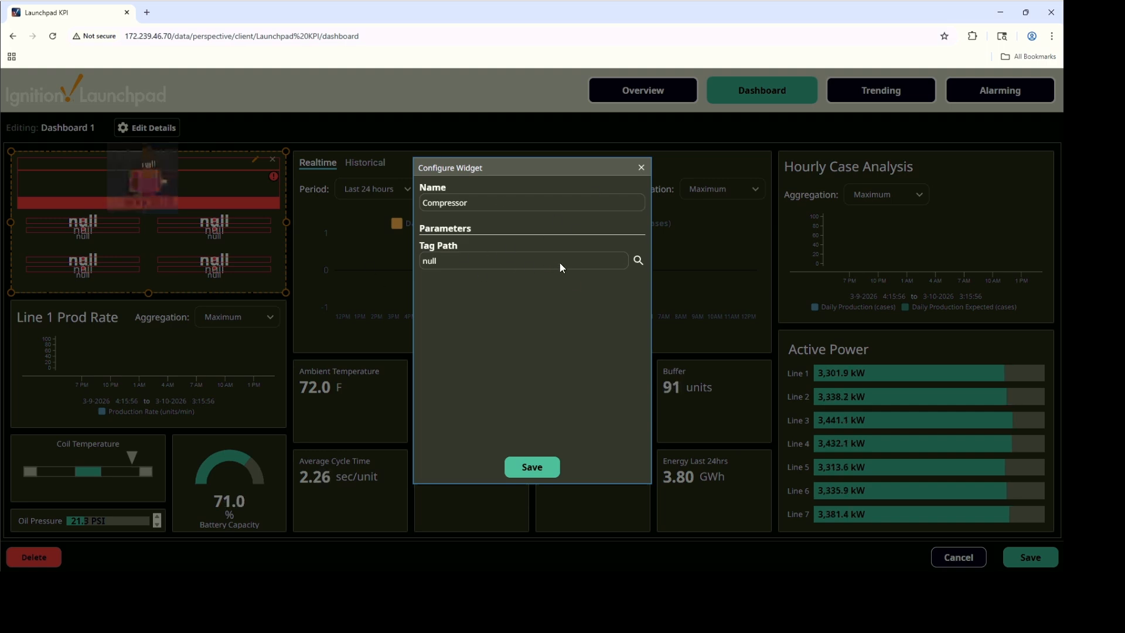
left_click(637, 261)
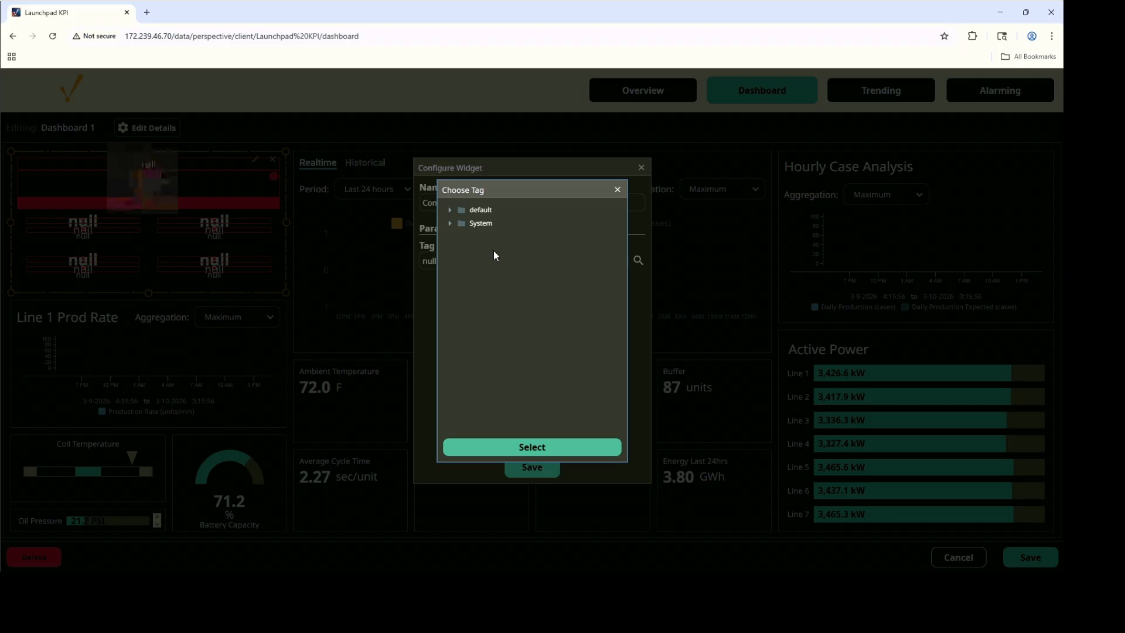
left_click(447, 211)
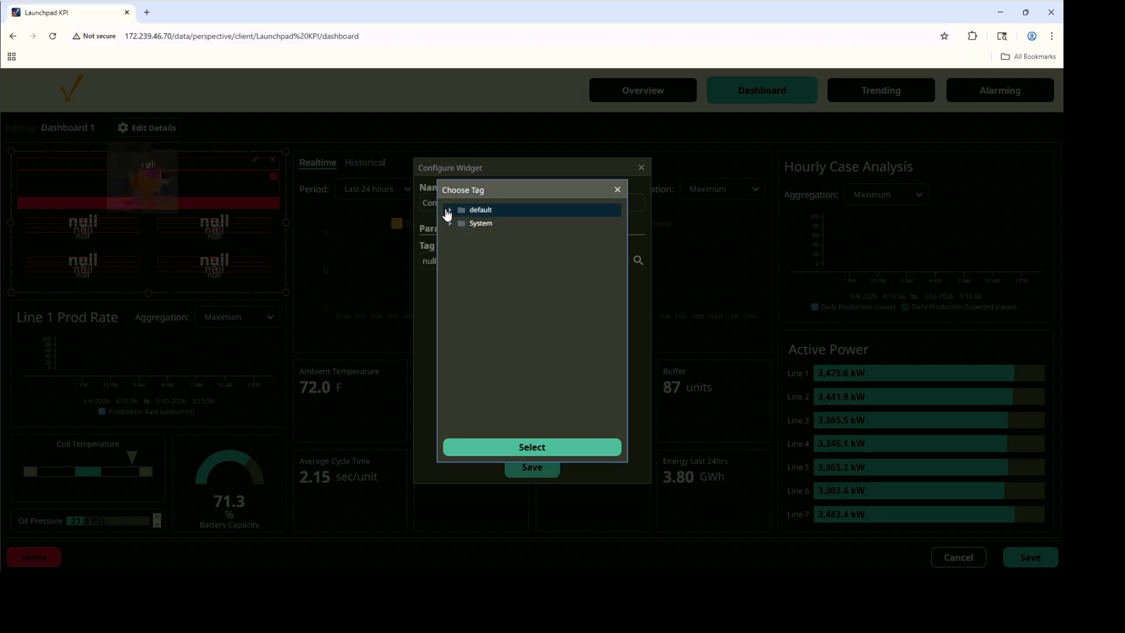
left_click(496, 208)
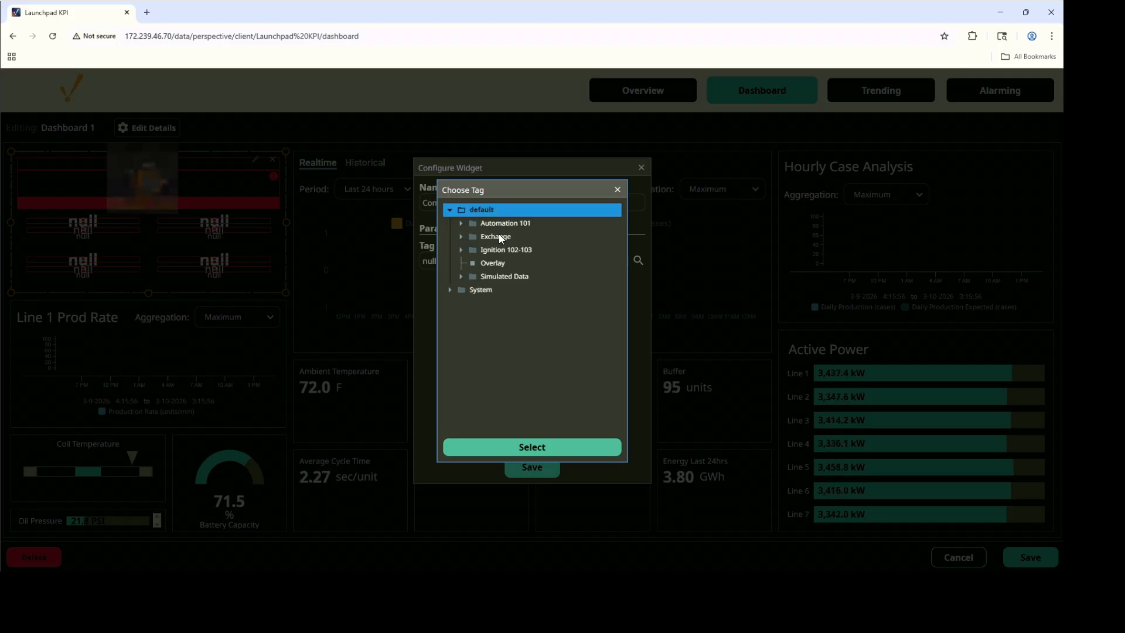
left_click(493, 280)
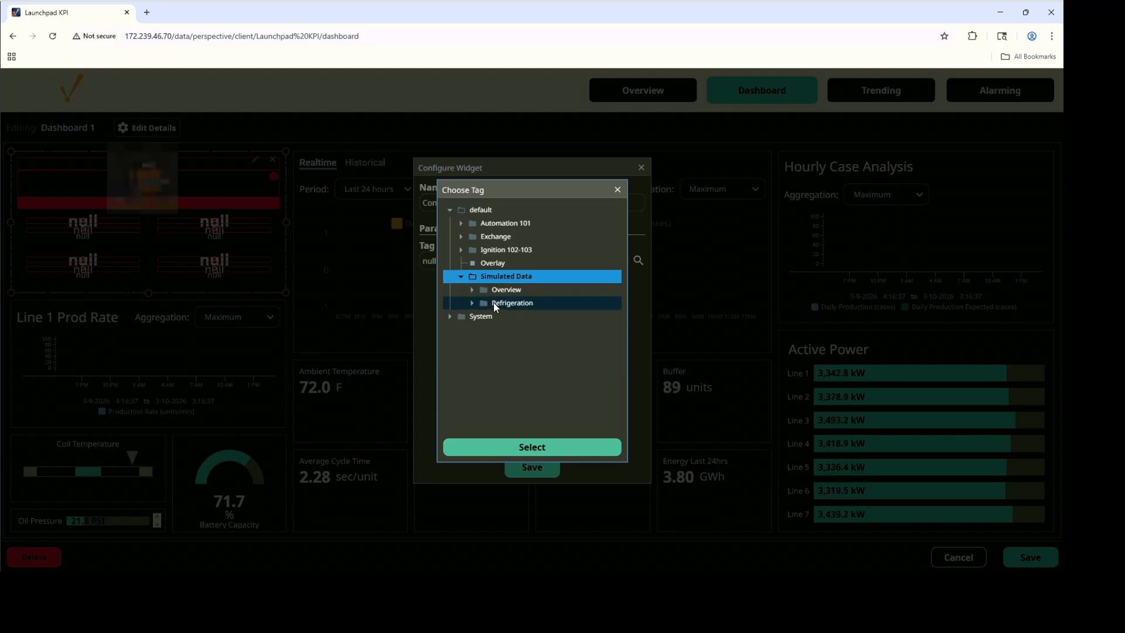
left_click(493, 302)
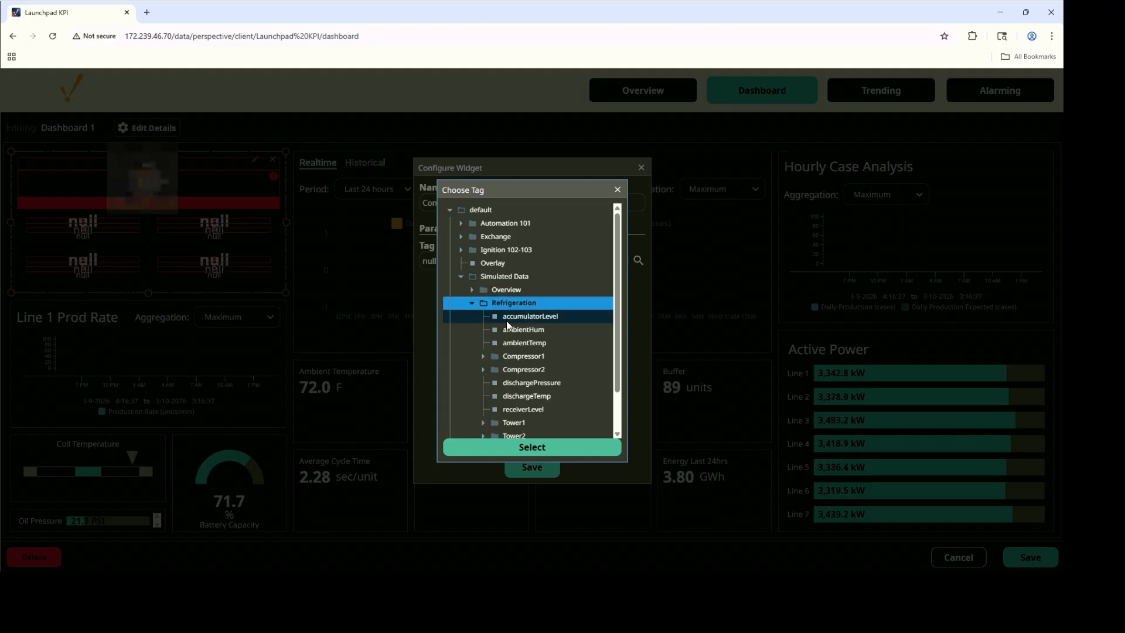
left_click(511, 358)
left_click(533, 449)
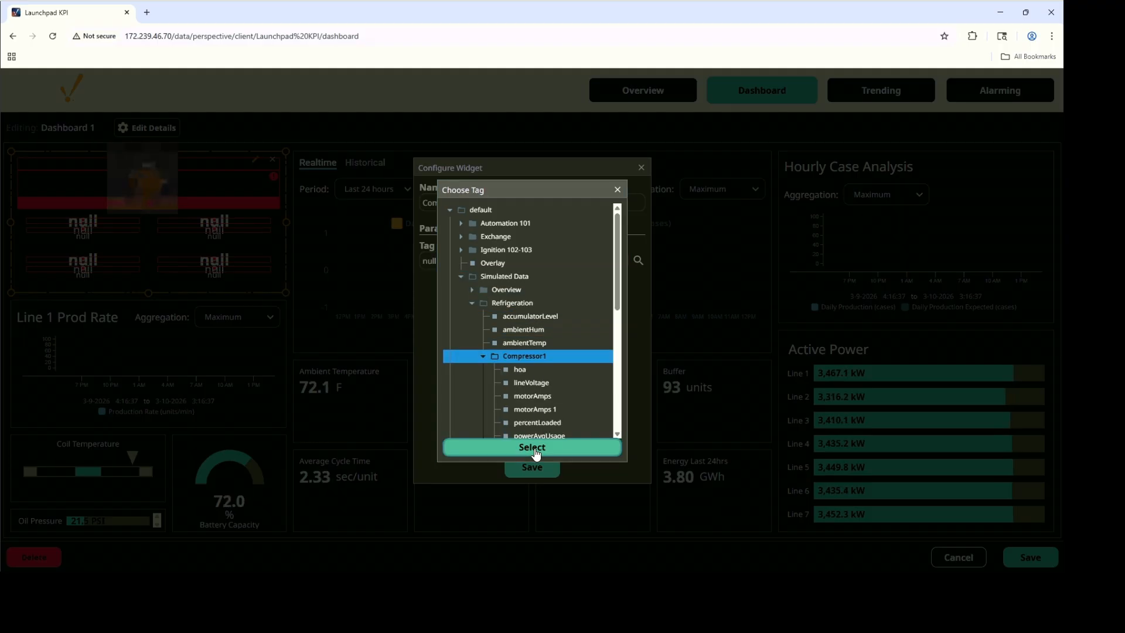
left_click(532, 467)
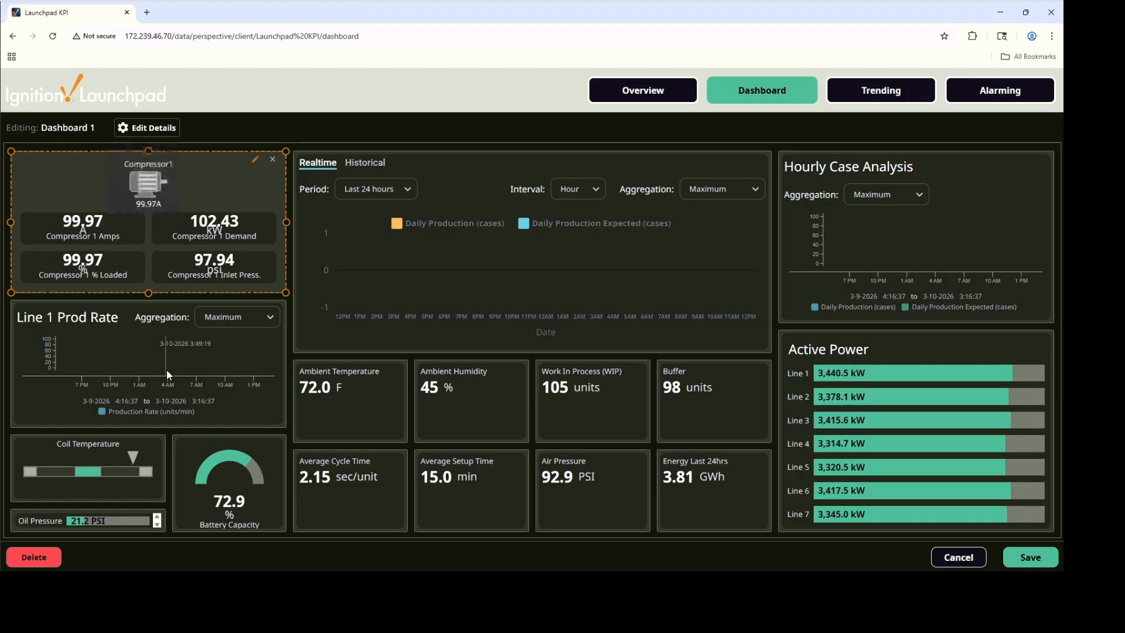
Remove the Line 1 Prod Rate widget from the dashboard, confirming the removal.
left_click(161, 355)
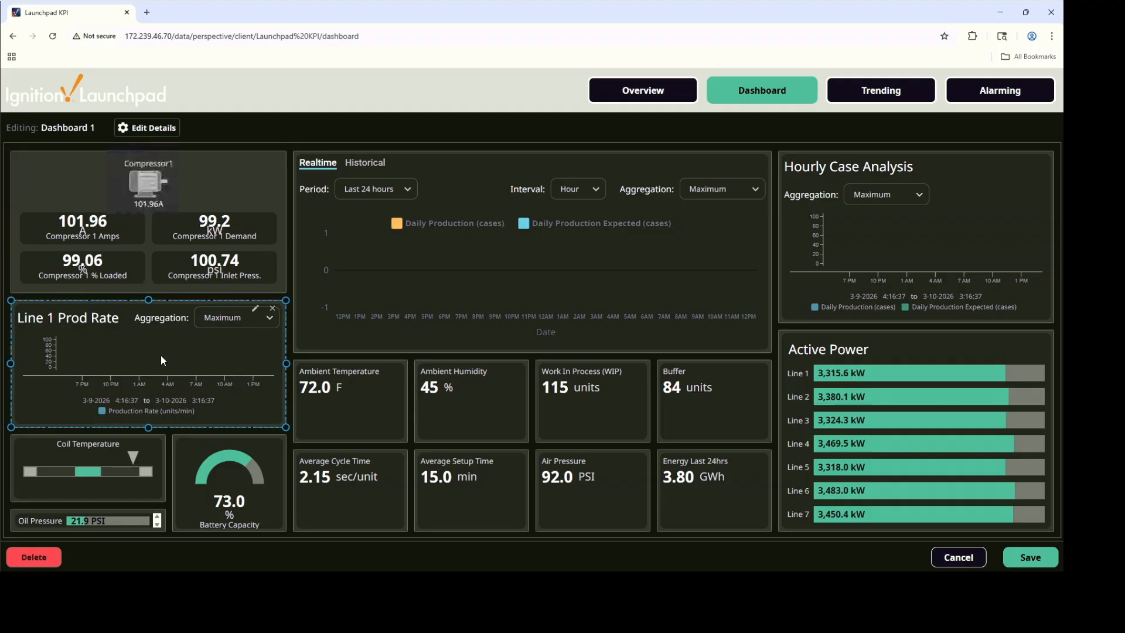
left_click(272, 308)
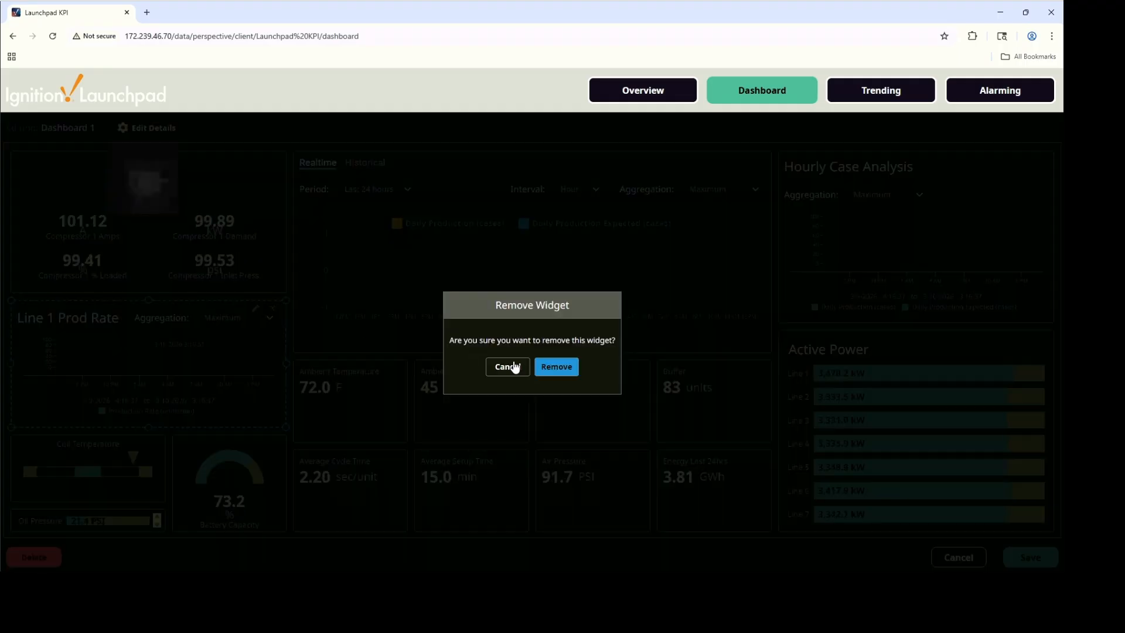
left_click(564, 367)
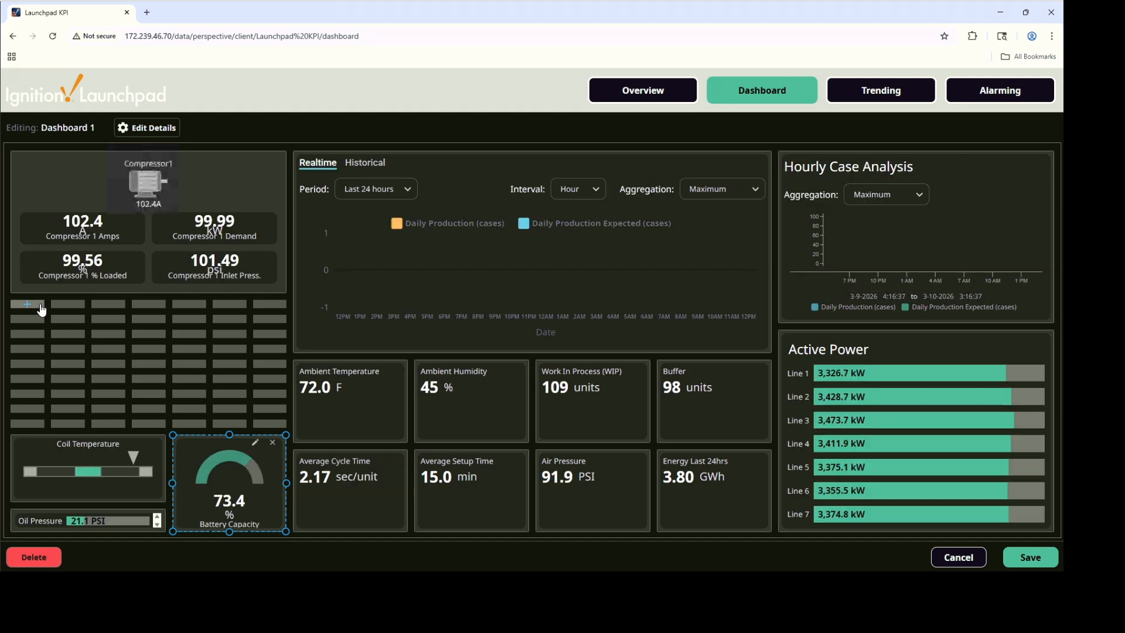
Add a second Compressor widget in the empty area below Compressor1 and enlarge it to fill that area.
left_click(40, 306)
left_click(528, 309)
left_click(555, 463)
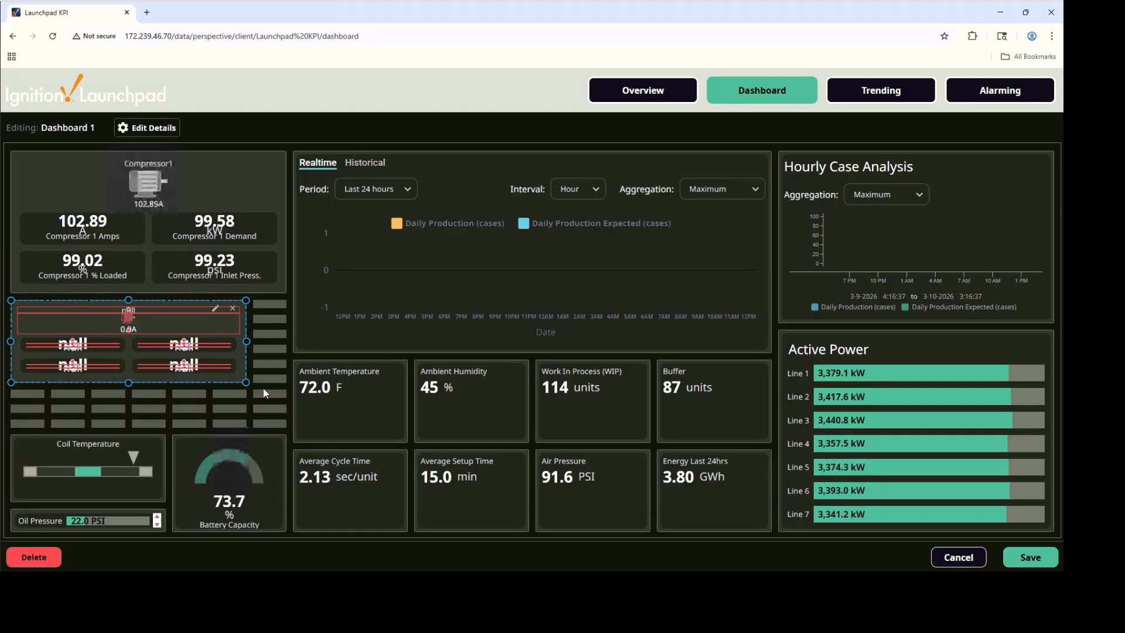
left_click_drag(246, 382, 282, 427)
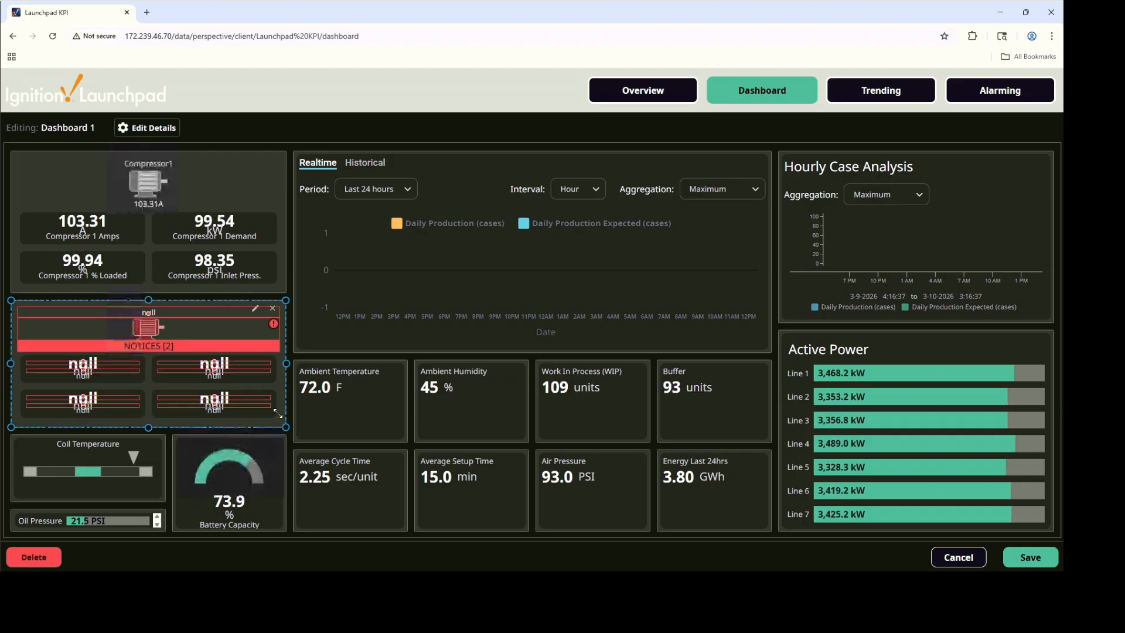
Set the second Compressor widget's Tag Path to [default]Simulated Data/Refrigeration/Compressor2, then save the widget configuration and the dashboard.
left_click(254, 309)
left_click(637, 260)
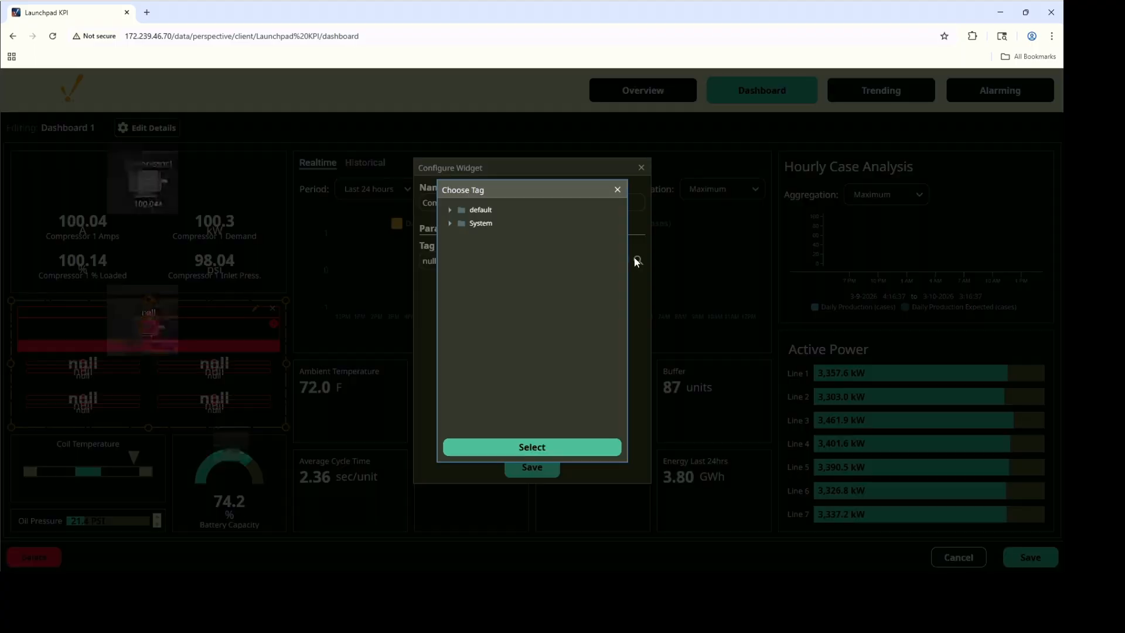
left_click(458, 213)
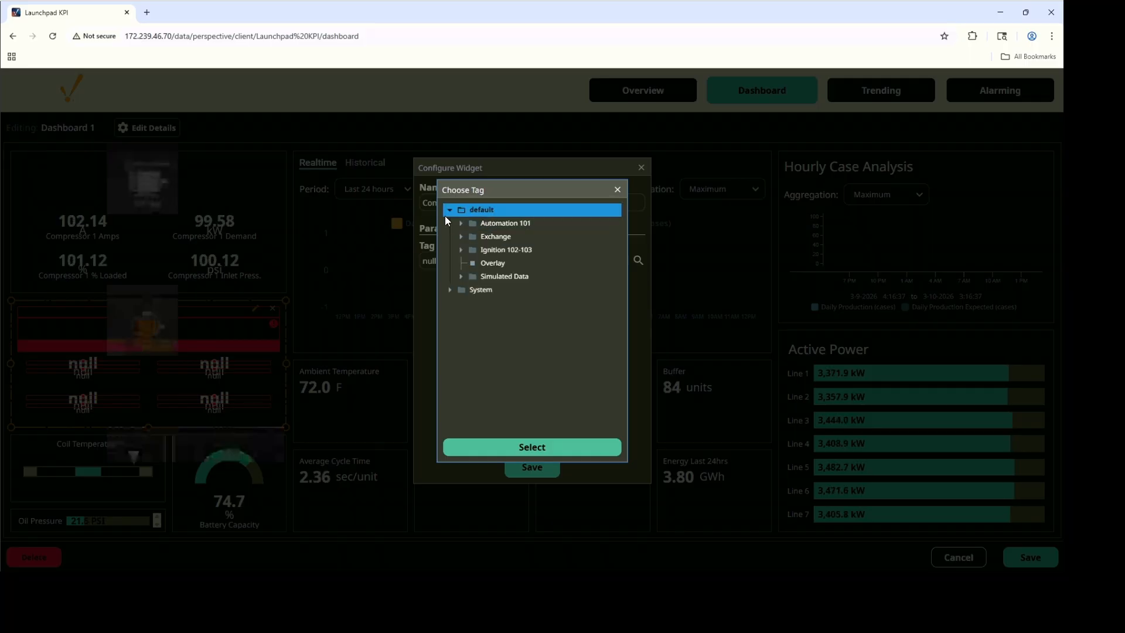
left_click(494, 280)
left_click(504, 303)
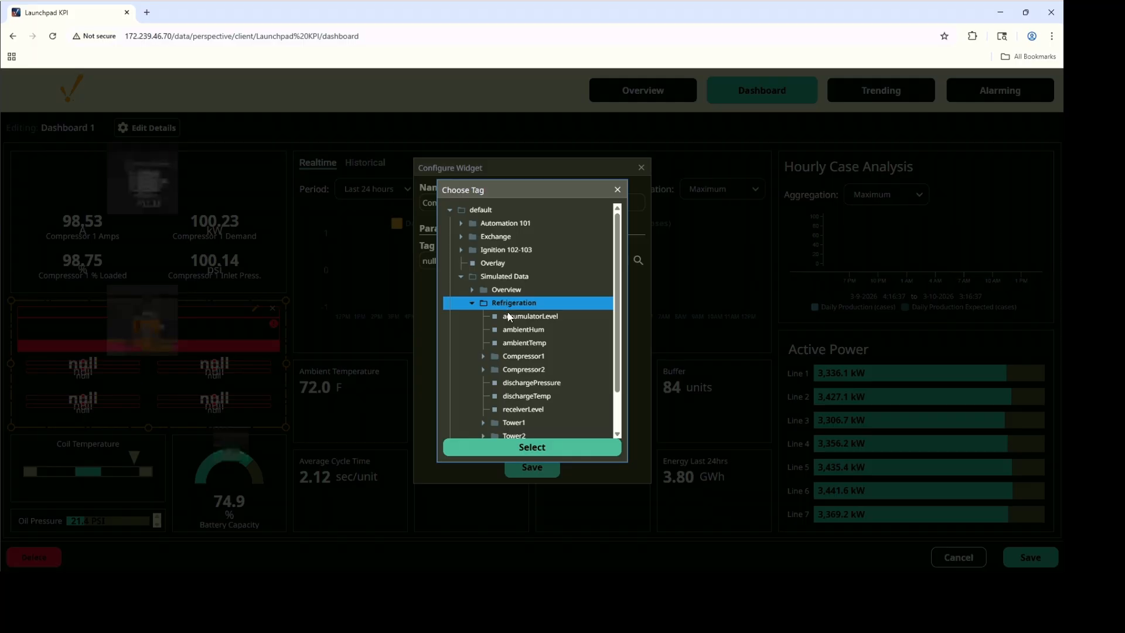
left_click(519, 371)
left_click(529, 451)
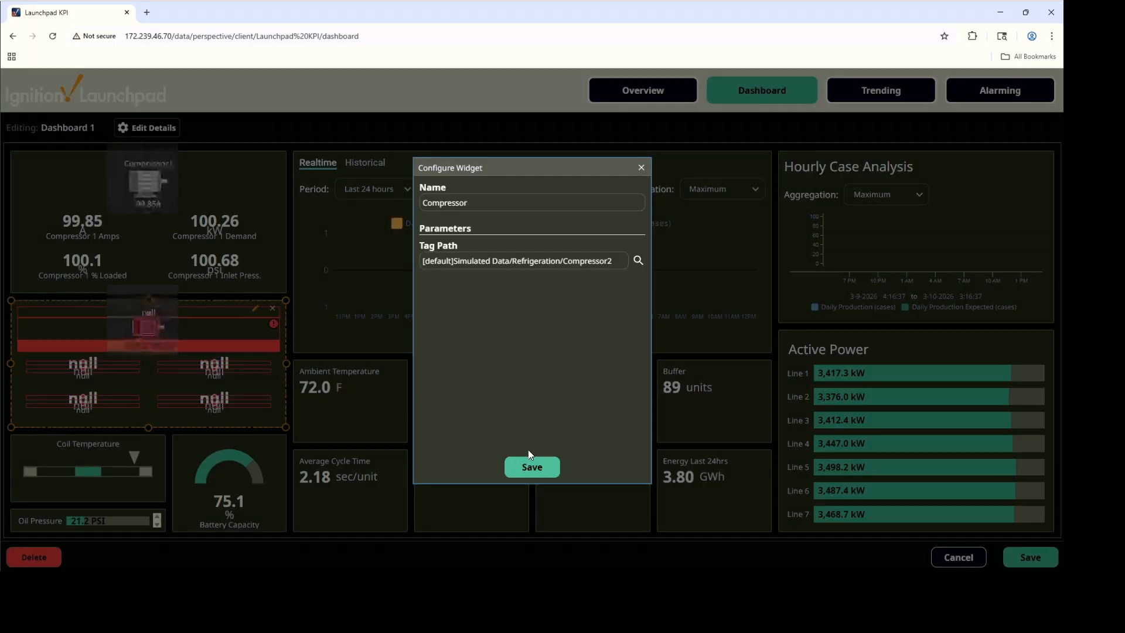
left_click(532, 467)
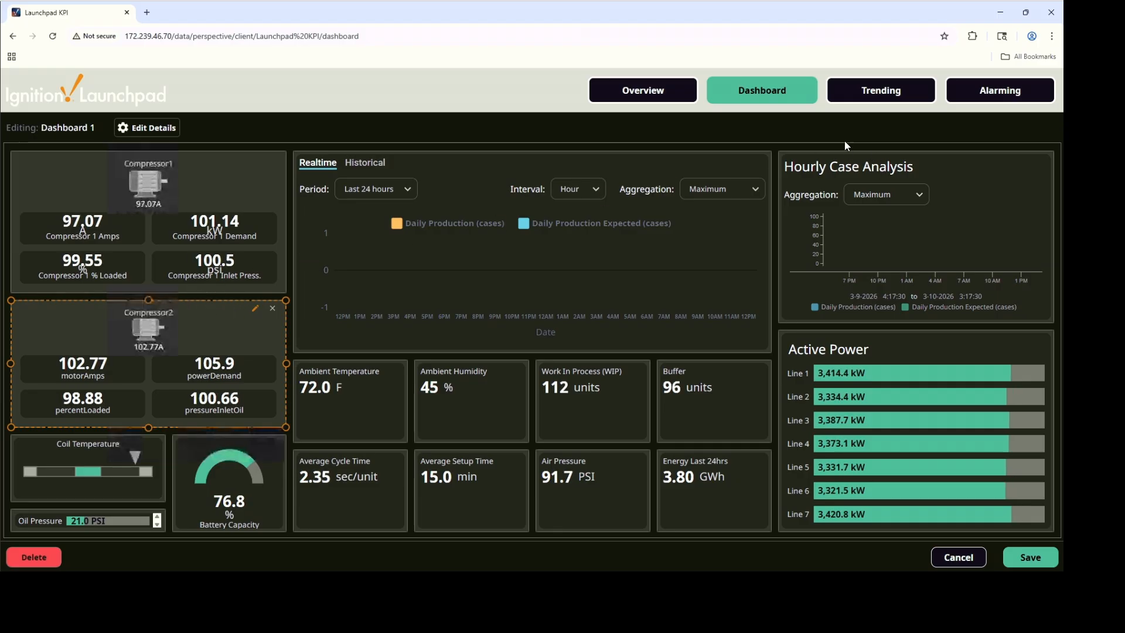
left_click(1016, 558)
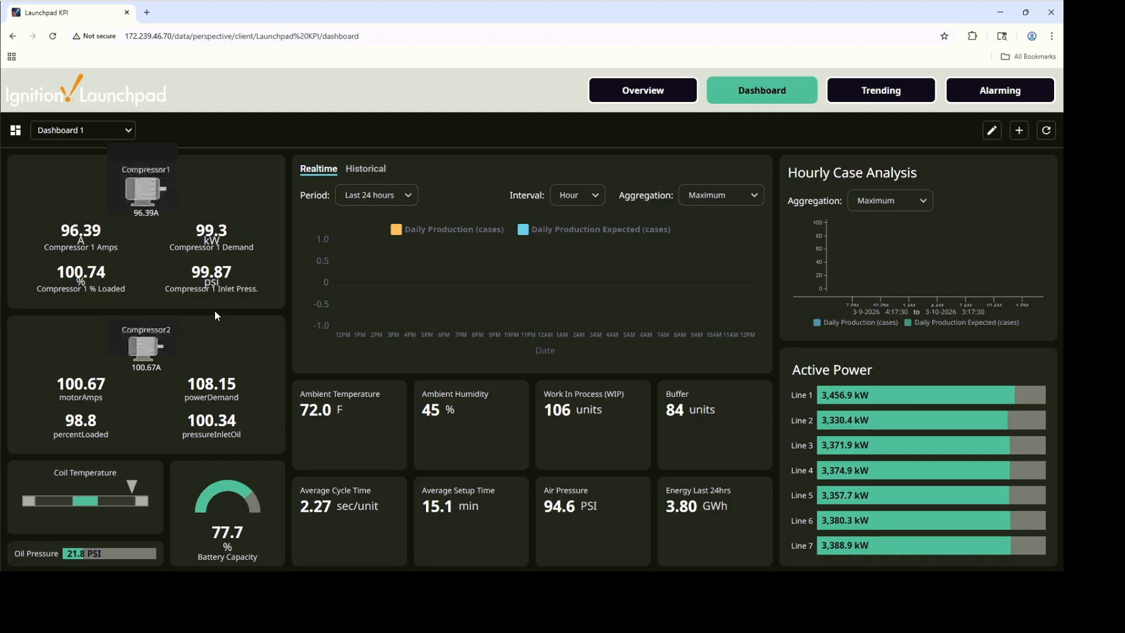
left_click(996, 133)
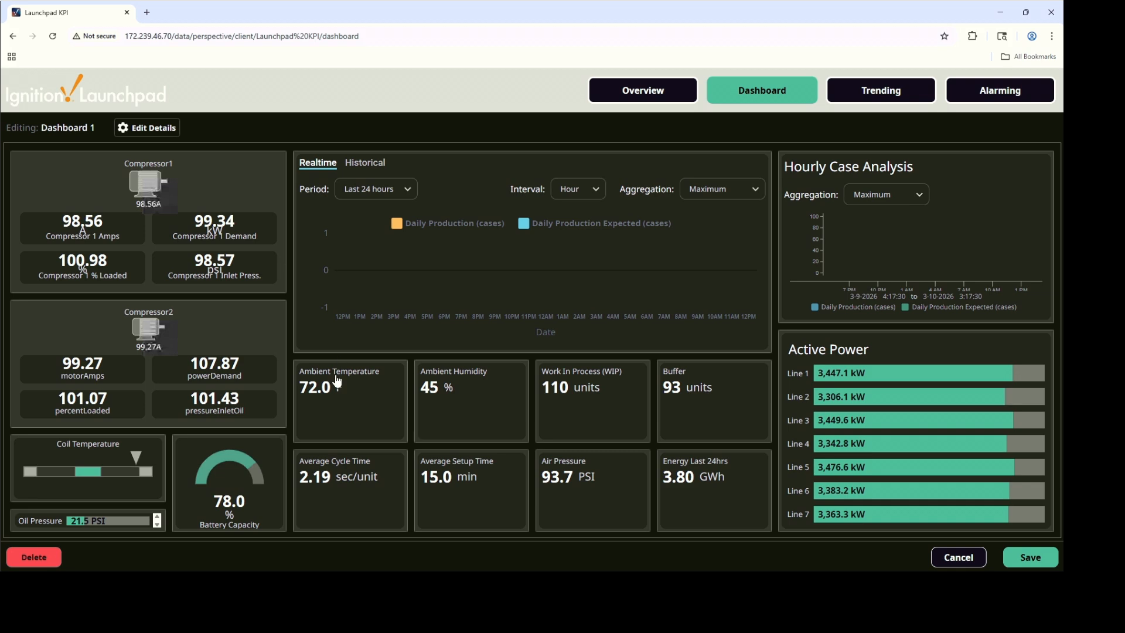
left_click(261, 168)
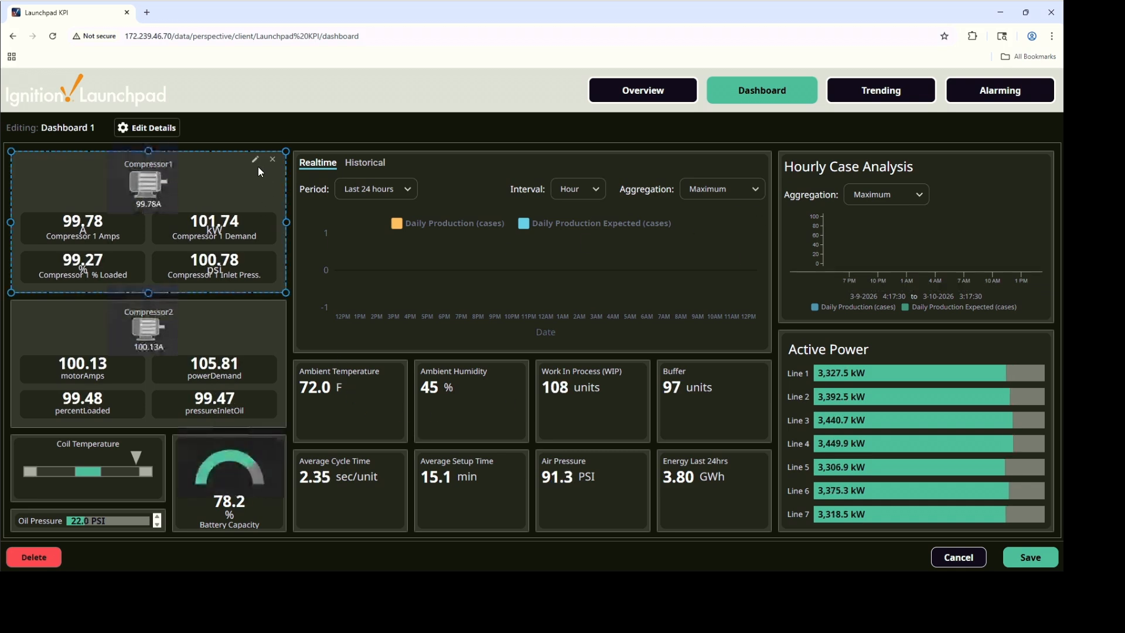
left_click(272, 159)
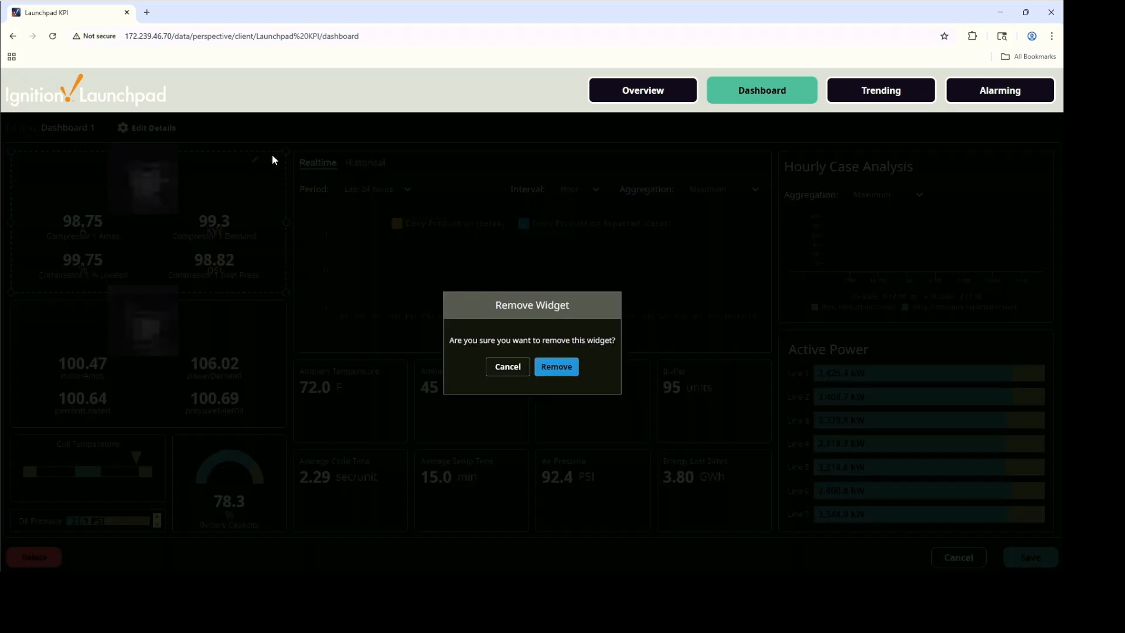
left_click(562, 365)
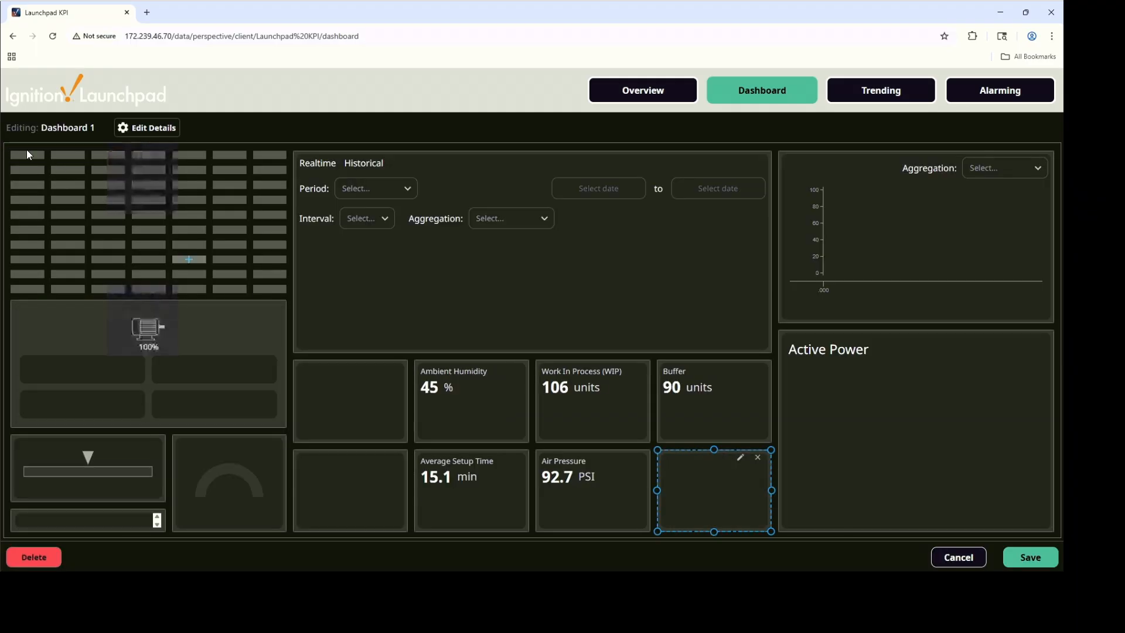
left_click(26, 151)
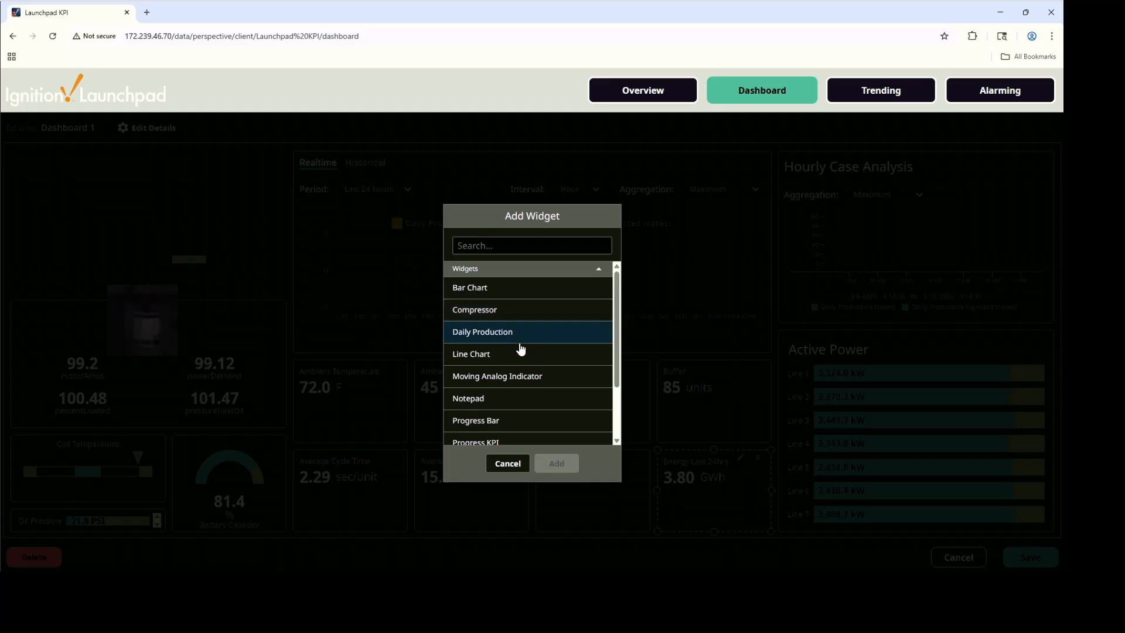
left_click(509, 464)
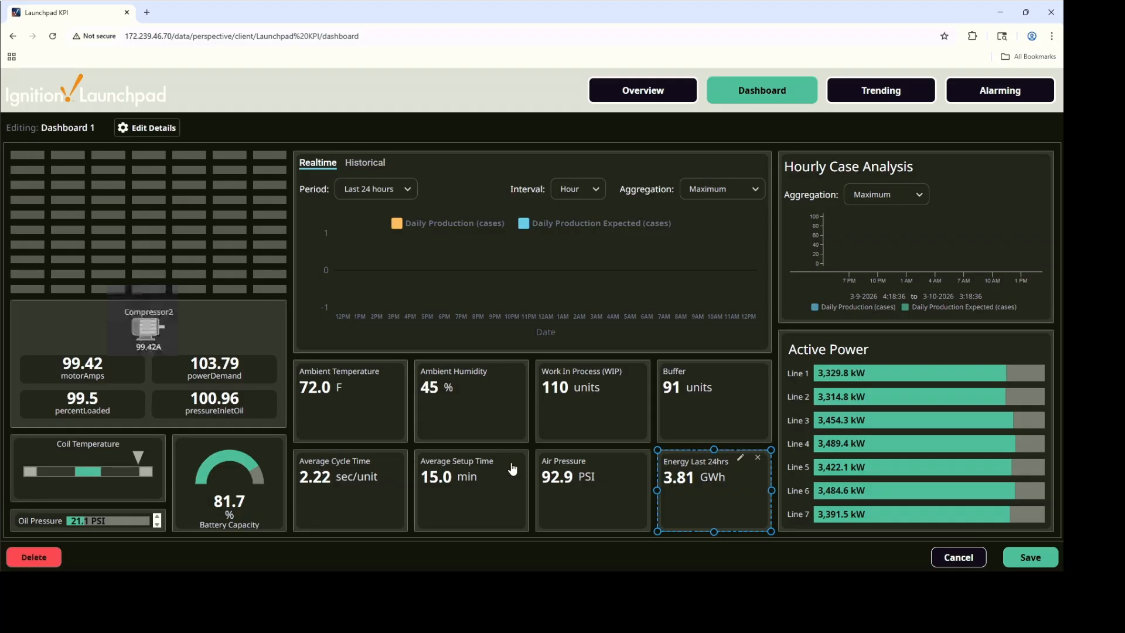
left_click(950, 557)
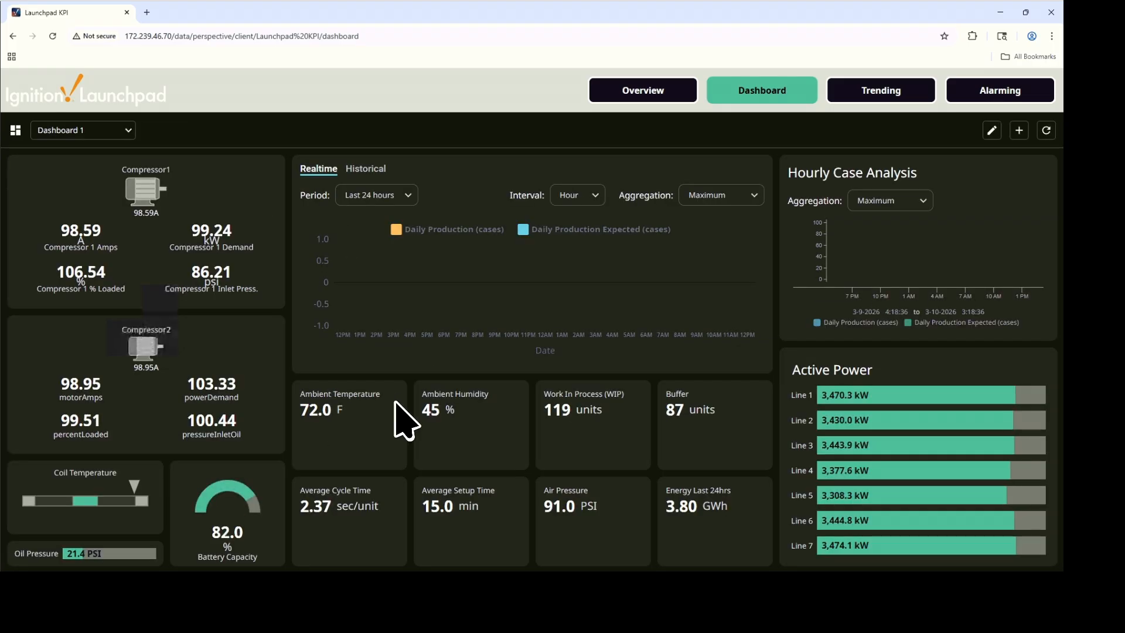